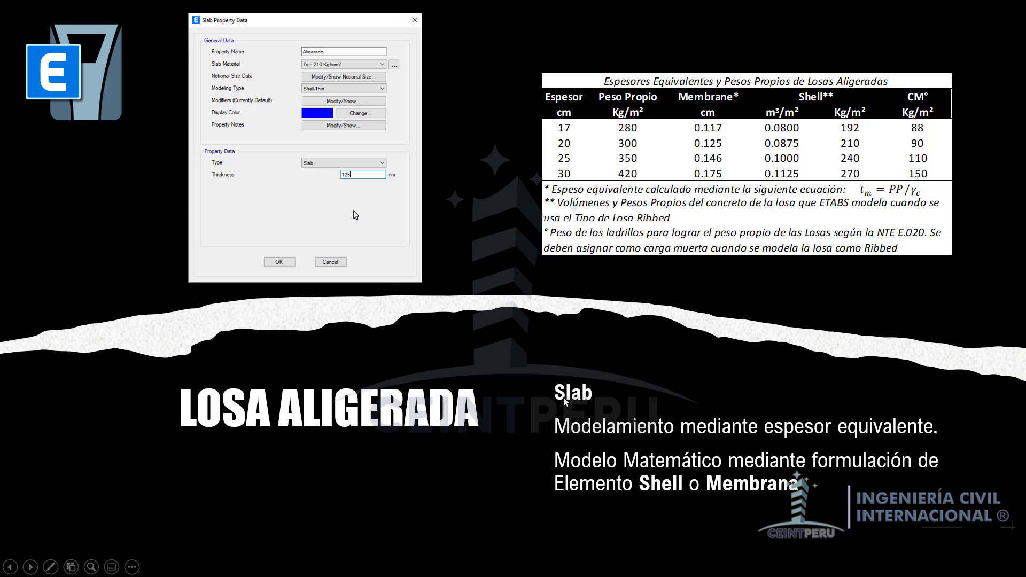
left_click(474, 267)
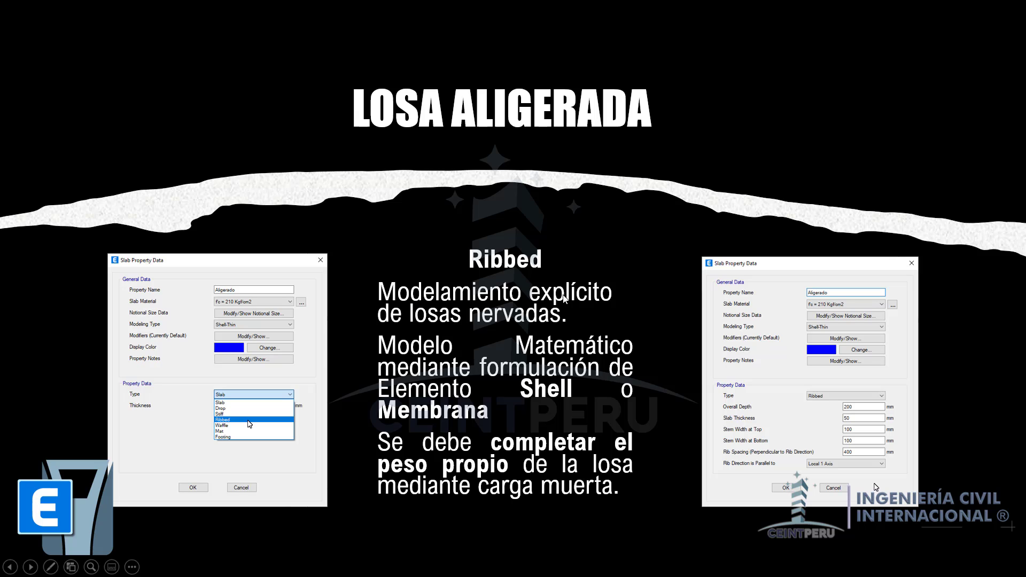
left_click(492, 267)
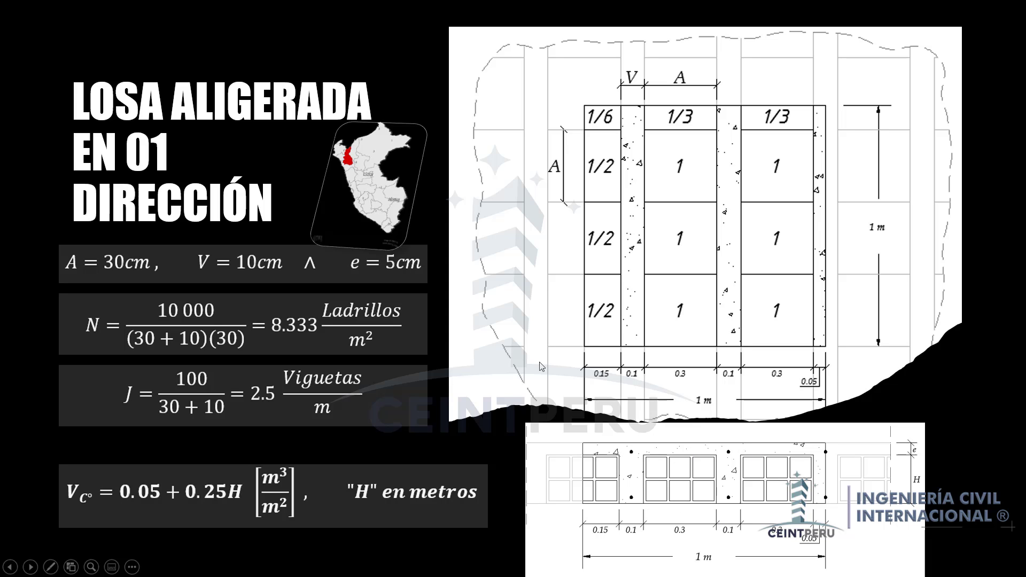
key("Left")
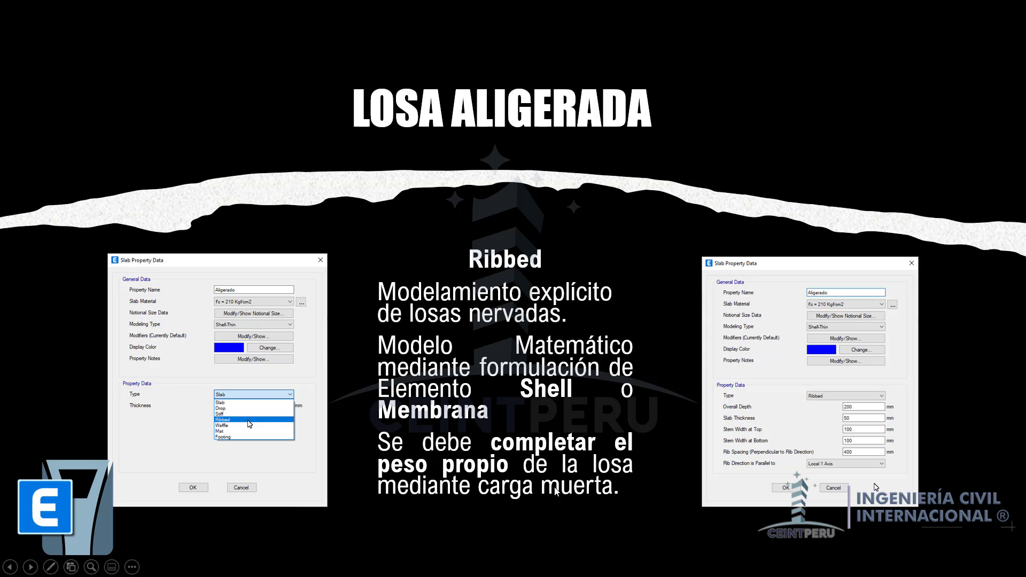
left_click(466, 344)
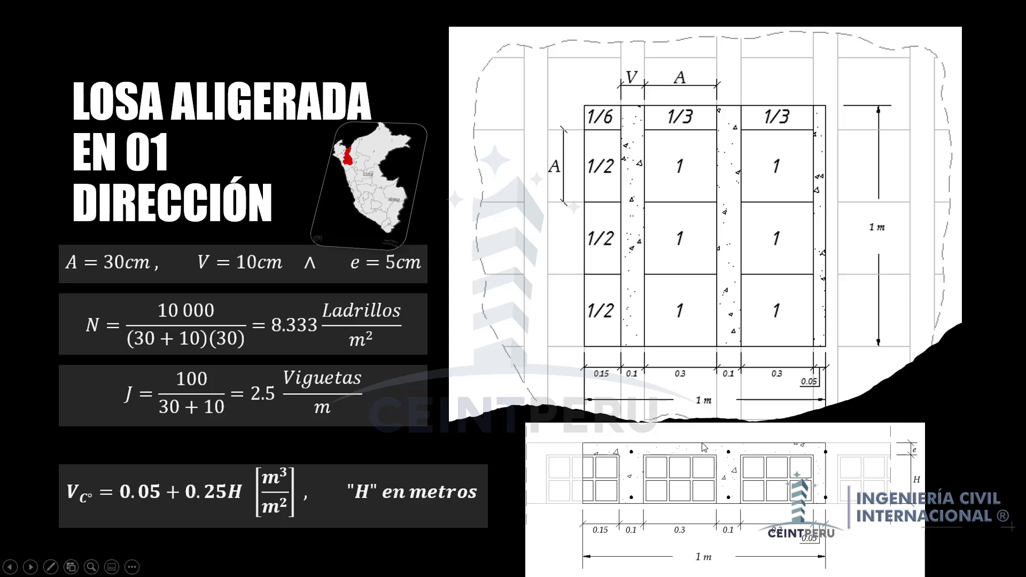
Step: Switch to Adobe Acrobat Reader to consult the self-weight table for one-way ribbed slabs in NTE E020, and return to the slides
key("super")
left_click(777, 567)
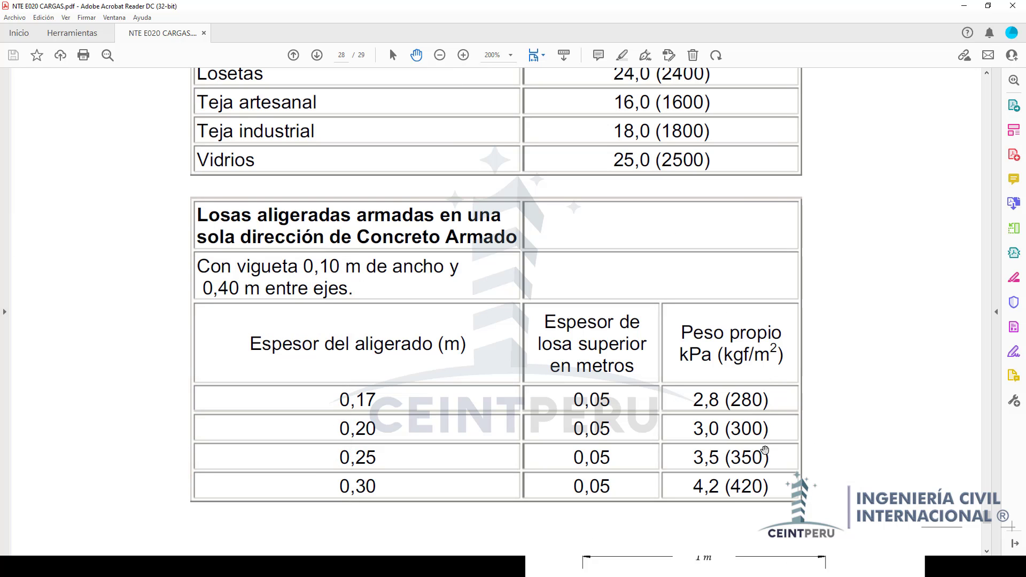
key("super")
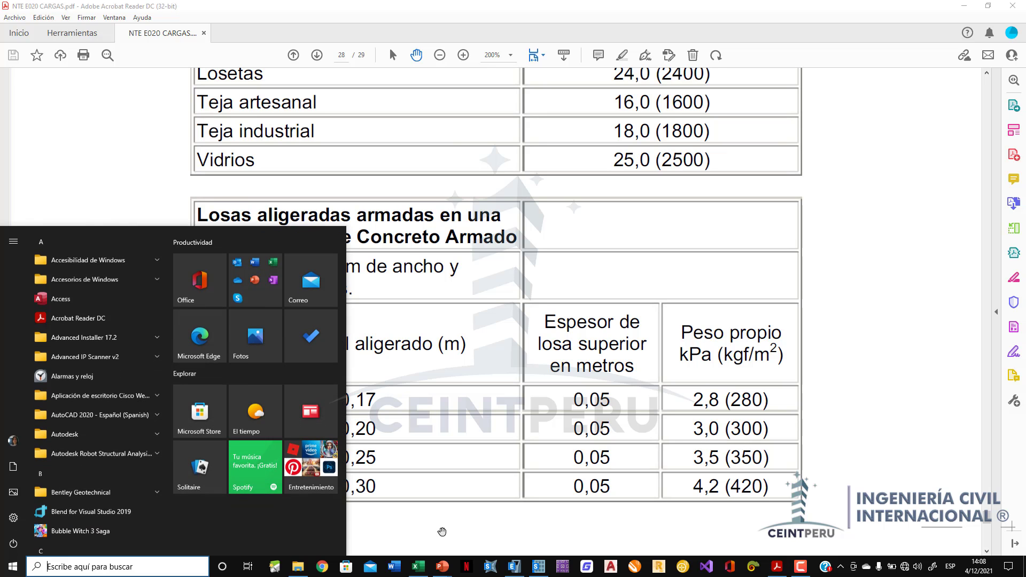
mouse_move(443, 567)
left_click(496, 529)
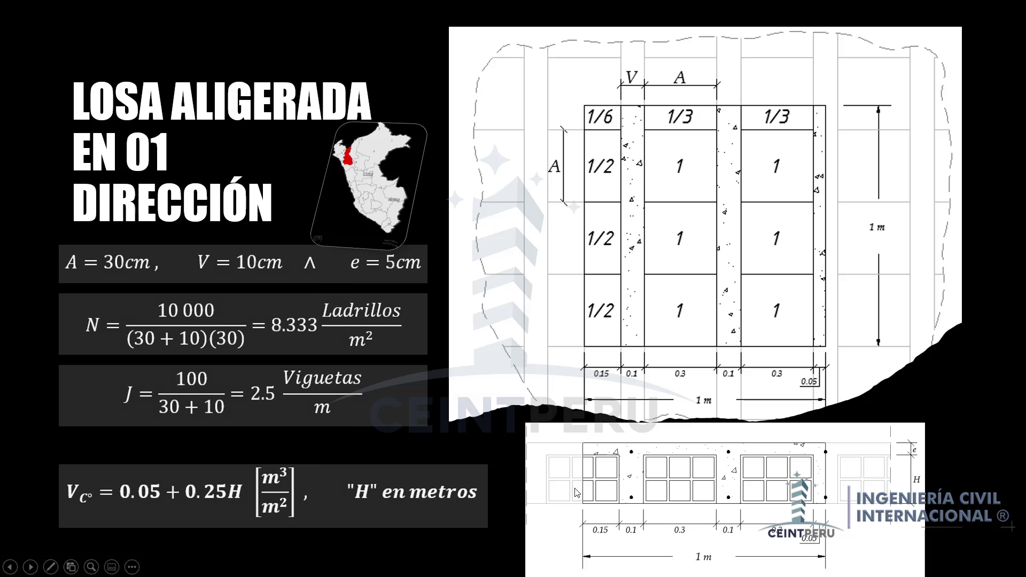
left_click(482, 373)
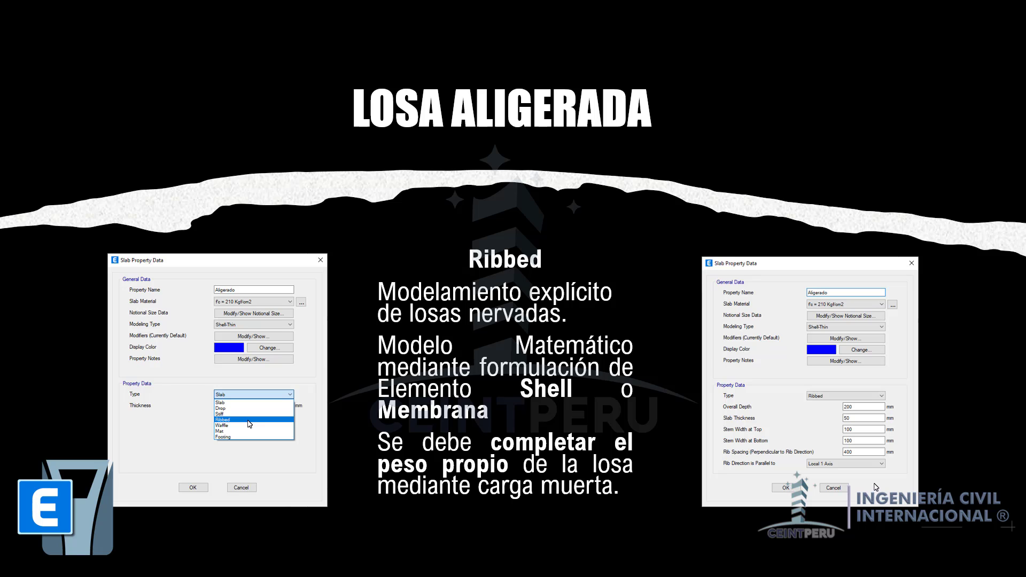
Step: Switch to ETABS and initialize a new model using built-in settings with metric display units
key("super")
left_click(518, 565)
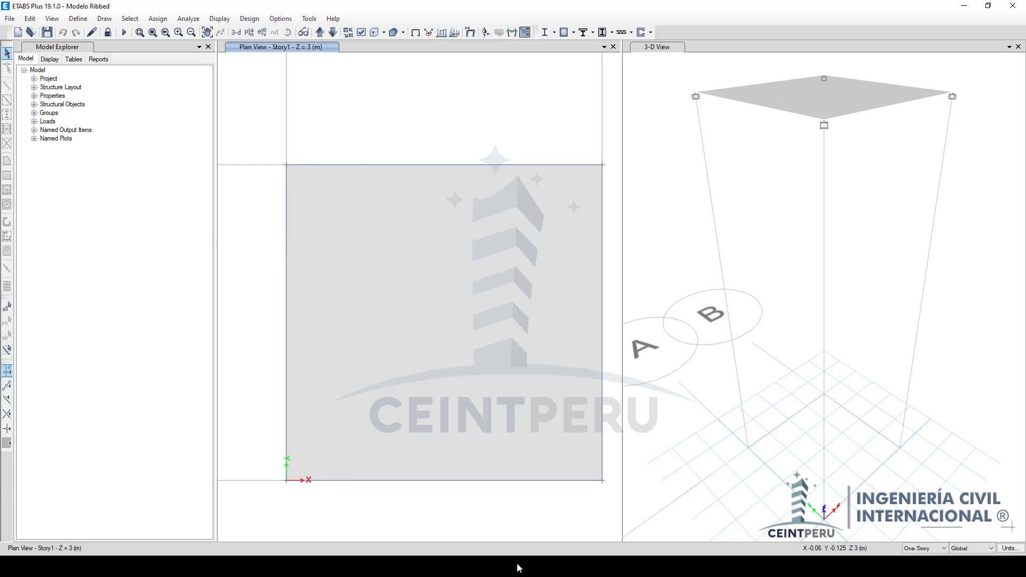
left_click_drag(452, 88, 529, 130)
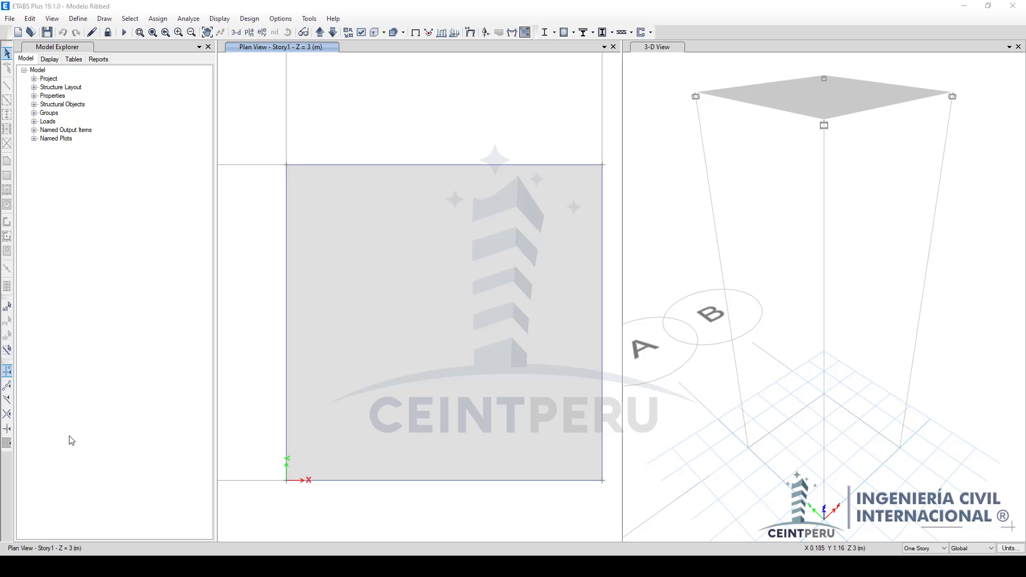
left_click_drag(342, 110, 383, 131)
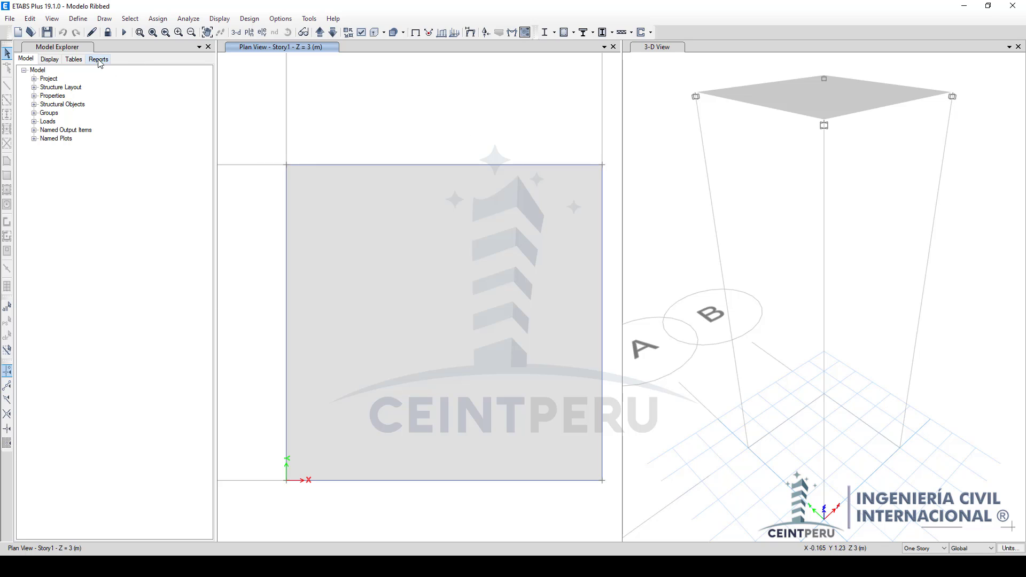
left_click(19, 33)
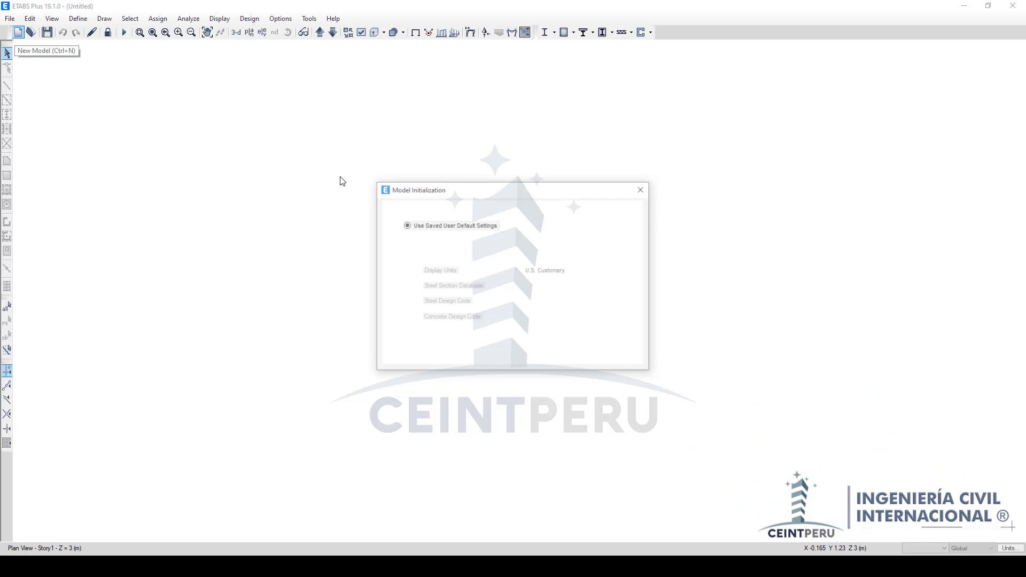
left_click(409, 259)
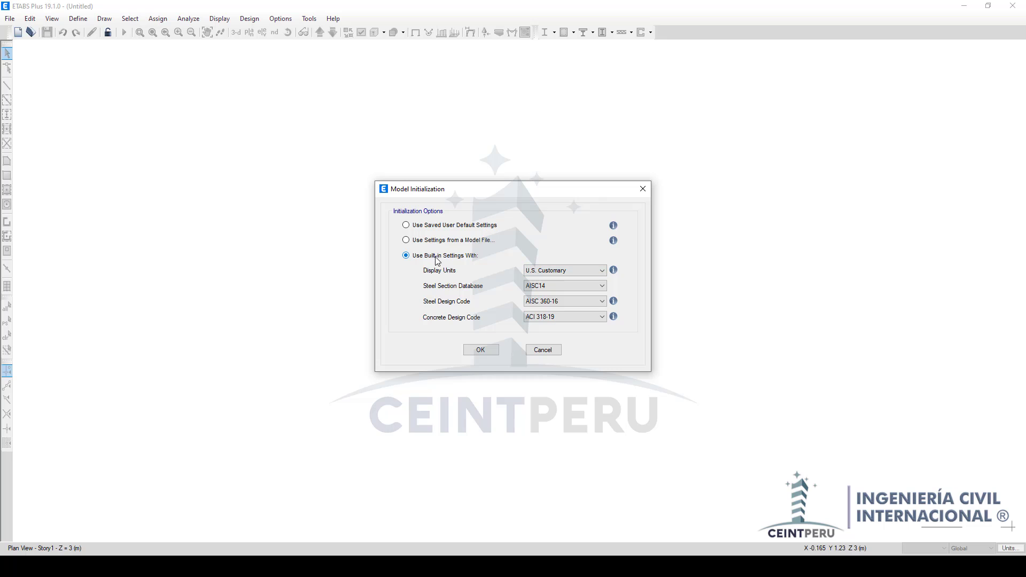
left_click(534, 271)
left_click(567, 283)
left_click(488, 350)
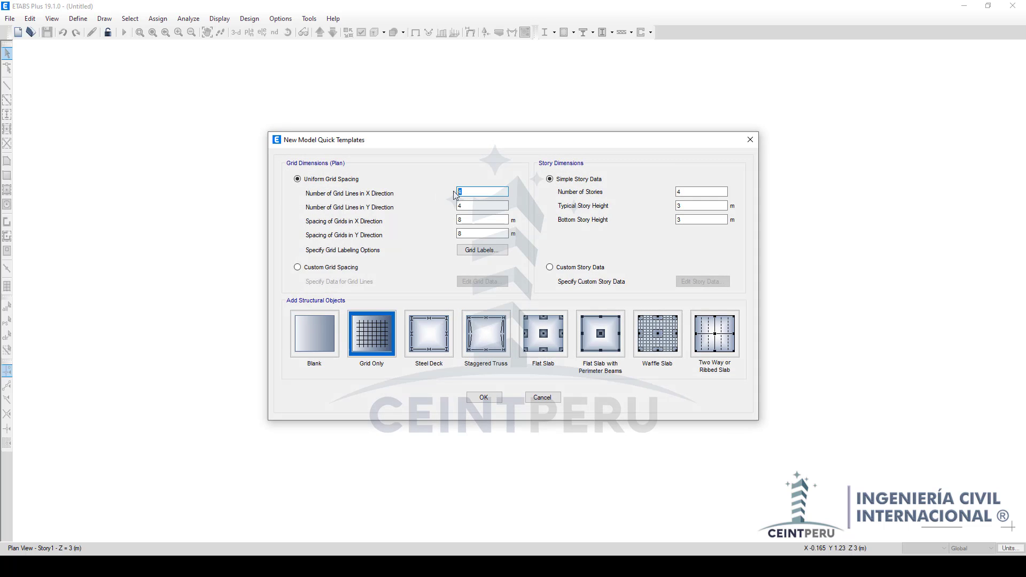
Step: Define a uniform grid with 2 grid lines in each of the X and Y directions, spaced 1 m apart
key("Tab")
key("Tab")
key("Tab")
type("1")
key("Tab")
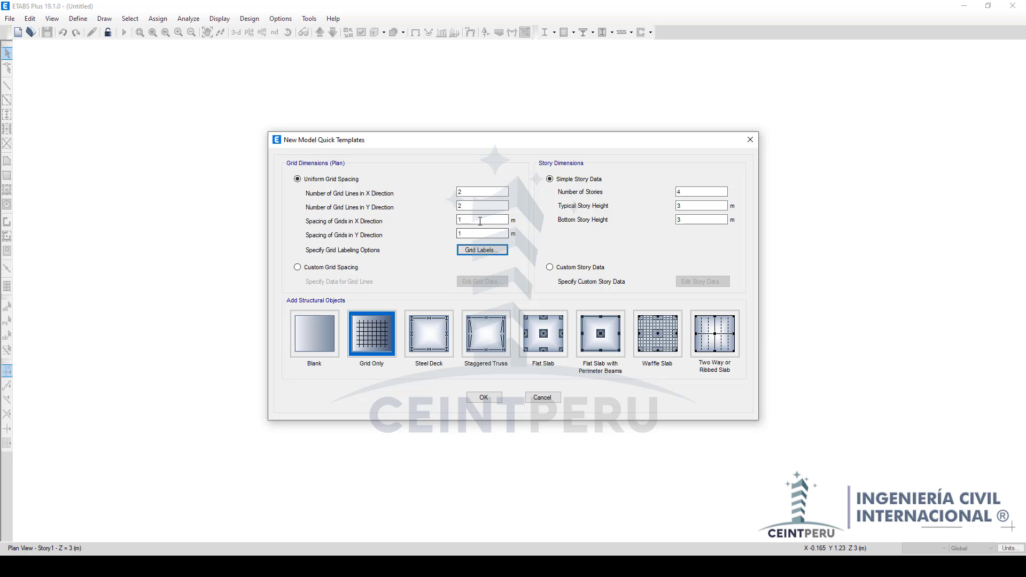
left_click(471, 234)
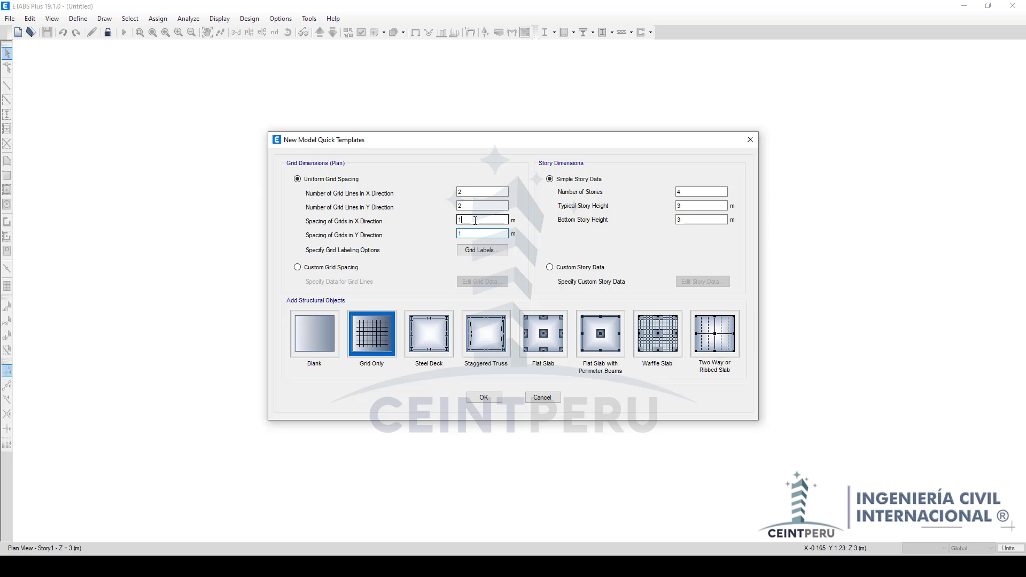
Step: Set the number of stories to 1, keep both story heights at 3 m, and create the model with the Grid Only template
left_click(686, 191)
double_click(687, 192)
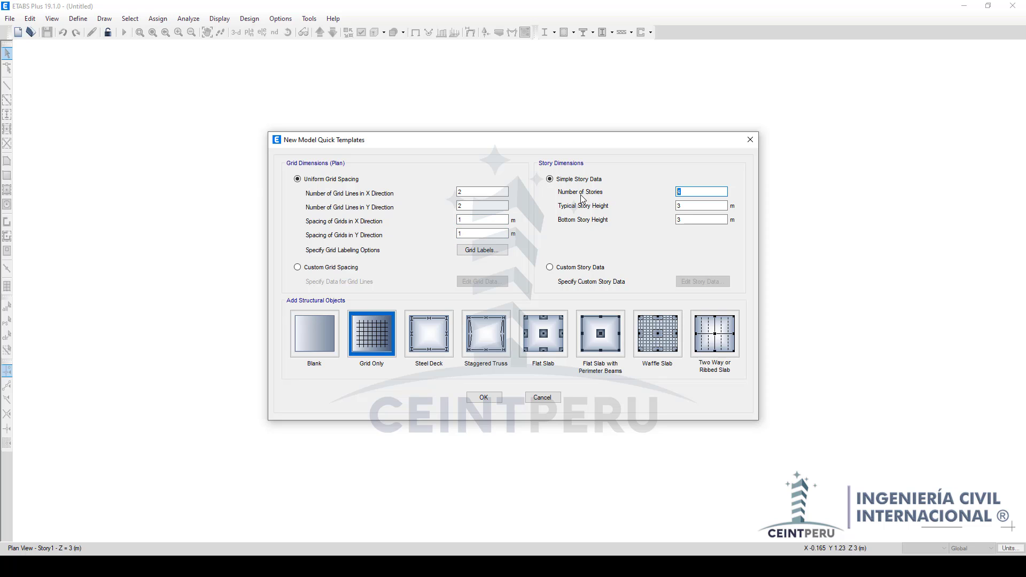
left_click(690, 205)
left_click(692, 219)
left_click(690, 206)
left_click(693, 219)
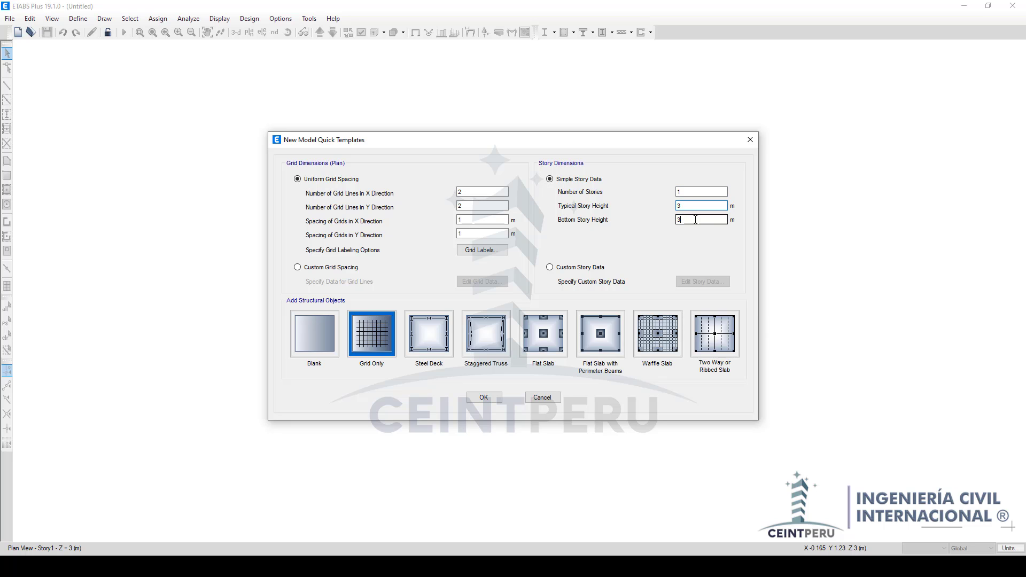
left_click(689, 204)
left_click(690, 219)
left_click(374, 335)
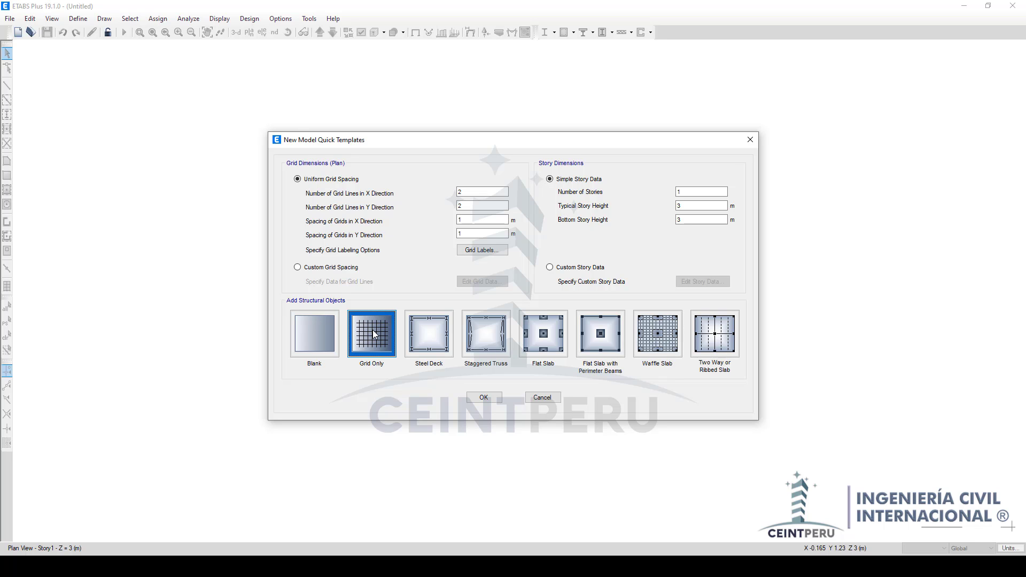
left_click(483, 397)
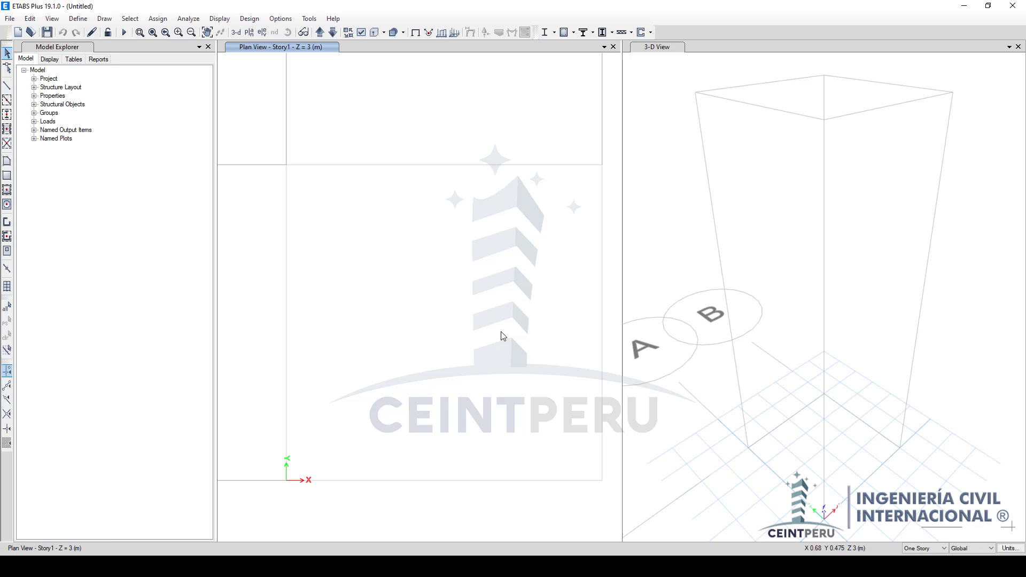
Step: Set the bubble size of grid system G1 to 500 mm
right_click(434, 131)
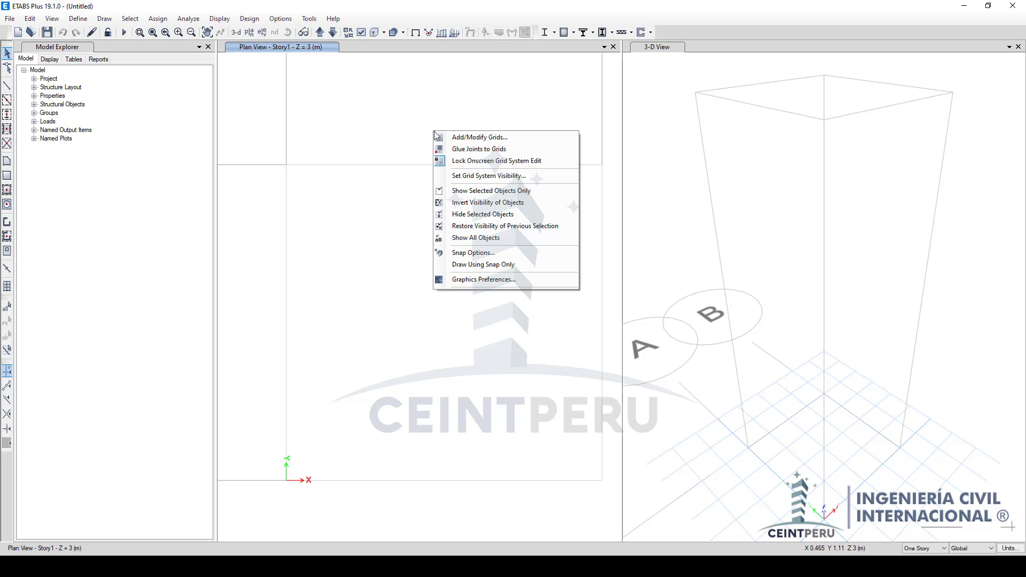
left_click(481, 140)
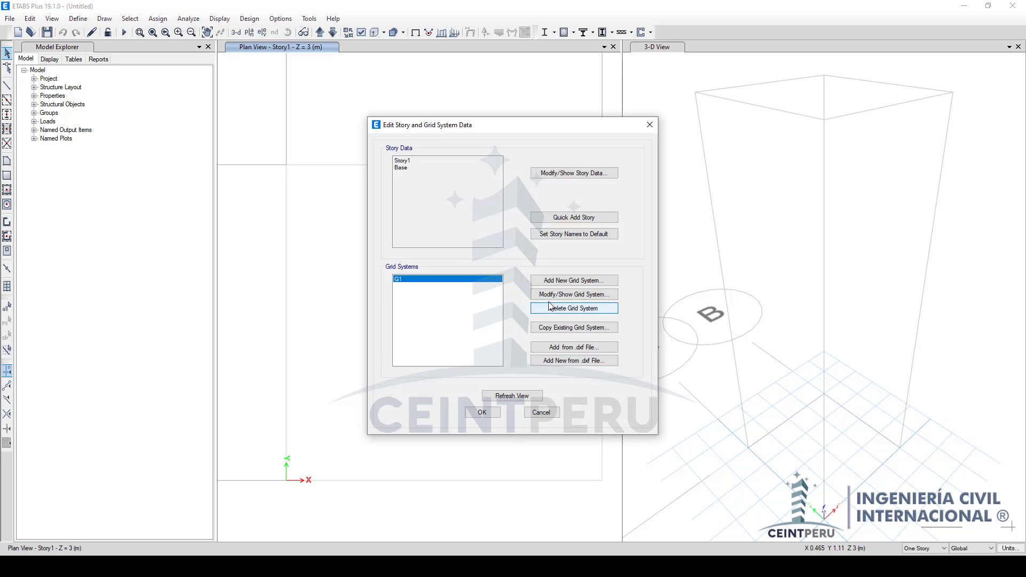
left_click(555, 295)
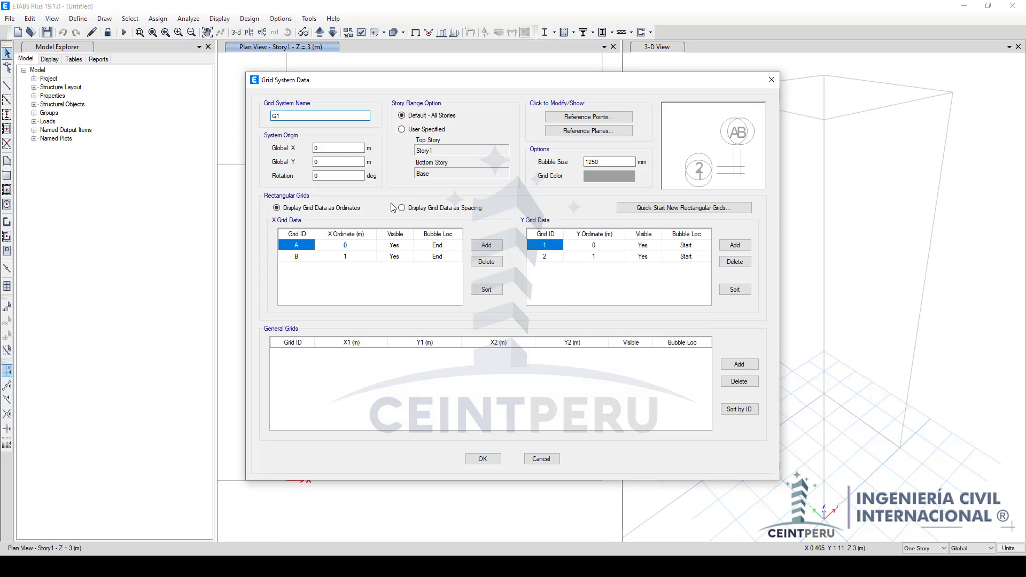
left_click_drag(601, 165, 582, 162)
type("500")
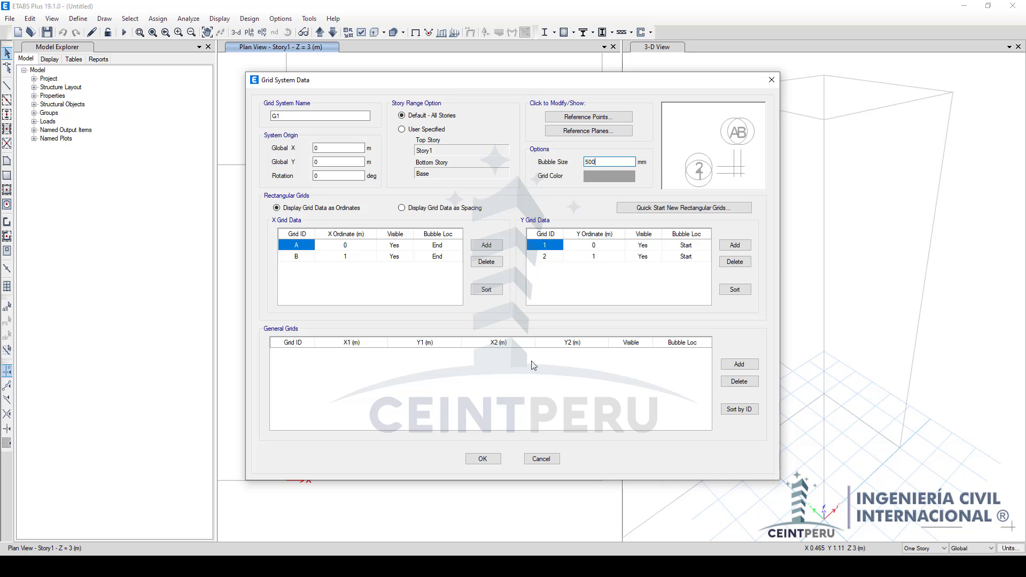
left_click(485, 459)
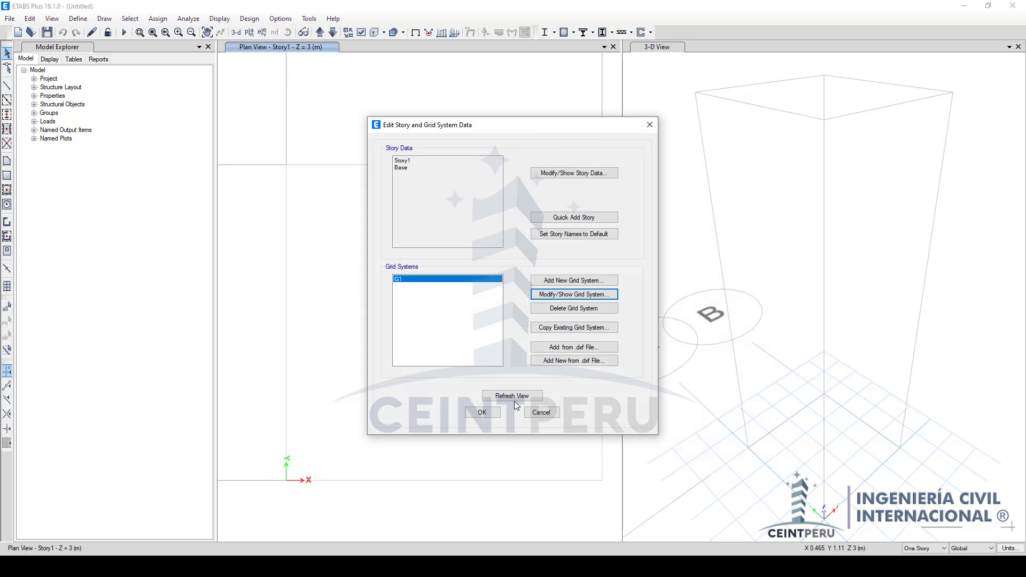
left_click(483, 412)
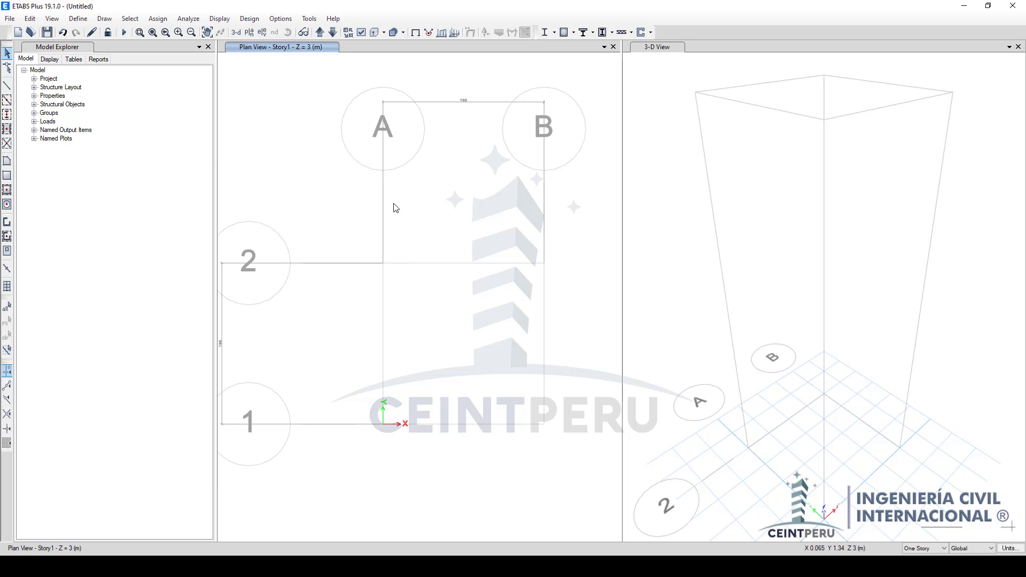
Step: Open the 4000Psi concrete material definition for editing and rename it Concreto
left_click(78, 18)
left_click(88, 32)
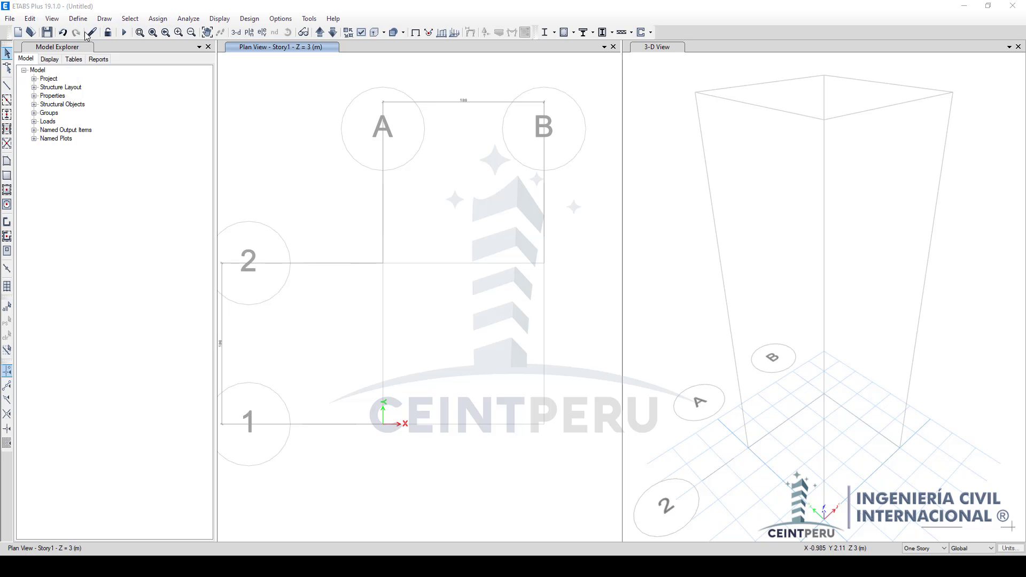
left_click(419, 231)
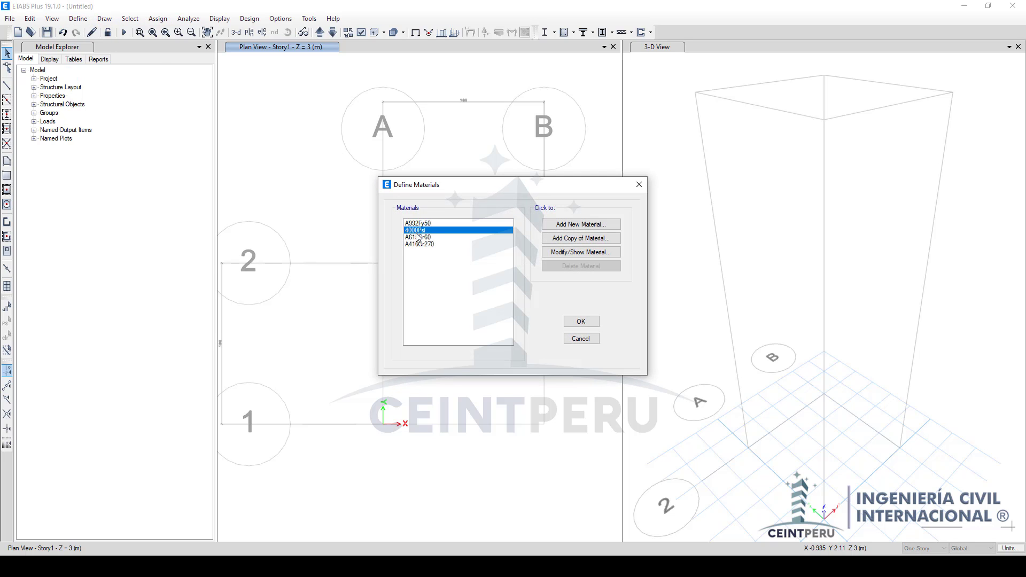
left_click(554, 252)
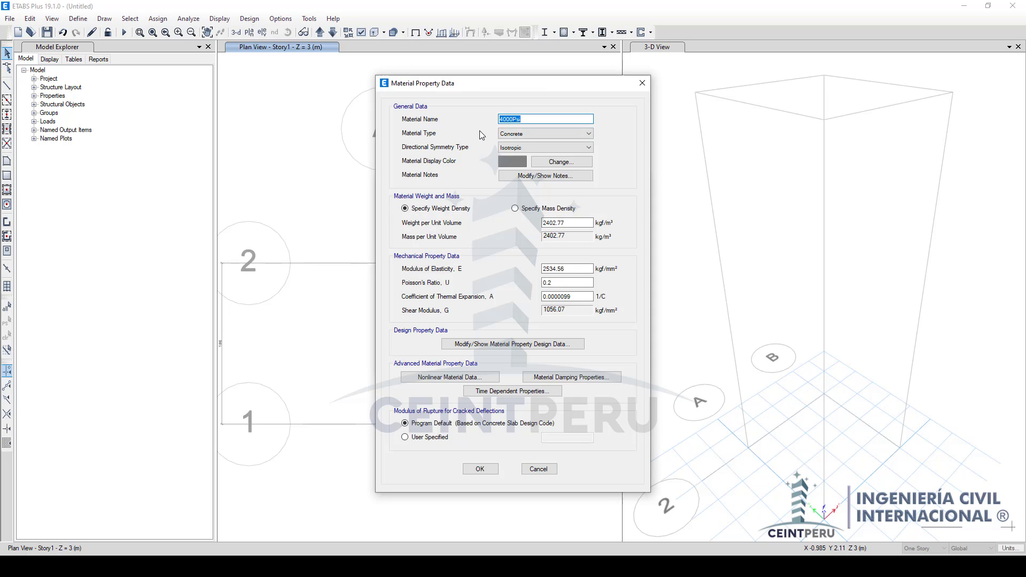
type("Concreto")
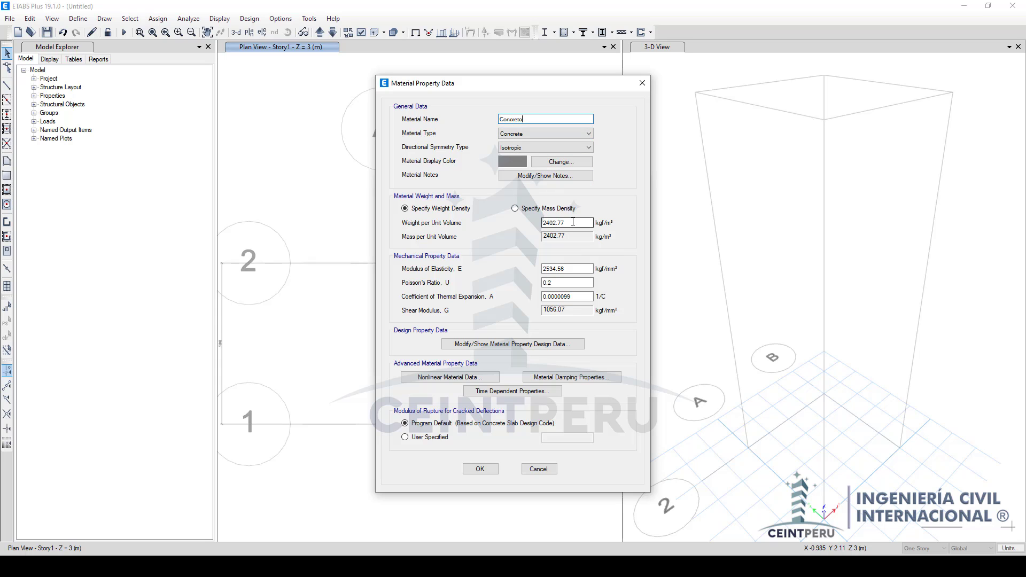
Step: Set the concrete material's weight per unit volume to 2400 kgf/m³ and accept the material definitions
left_click_drag(573, 222, 535, 224)
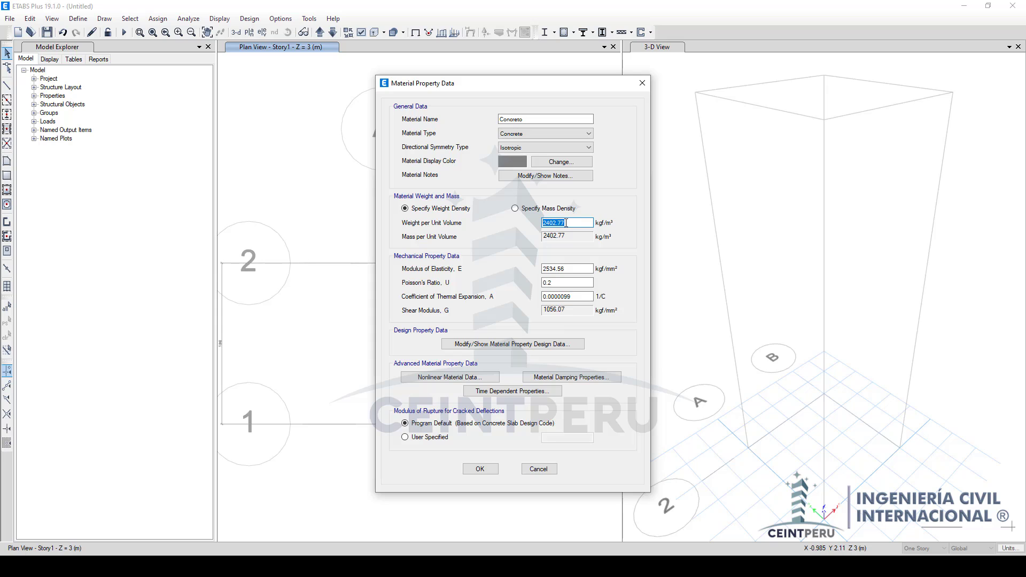
type("2400")
double_click(569, 222)
left_click(557, 225)
left_click(480, 469)
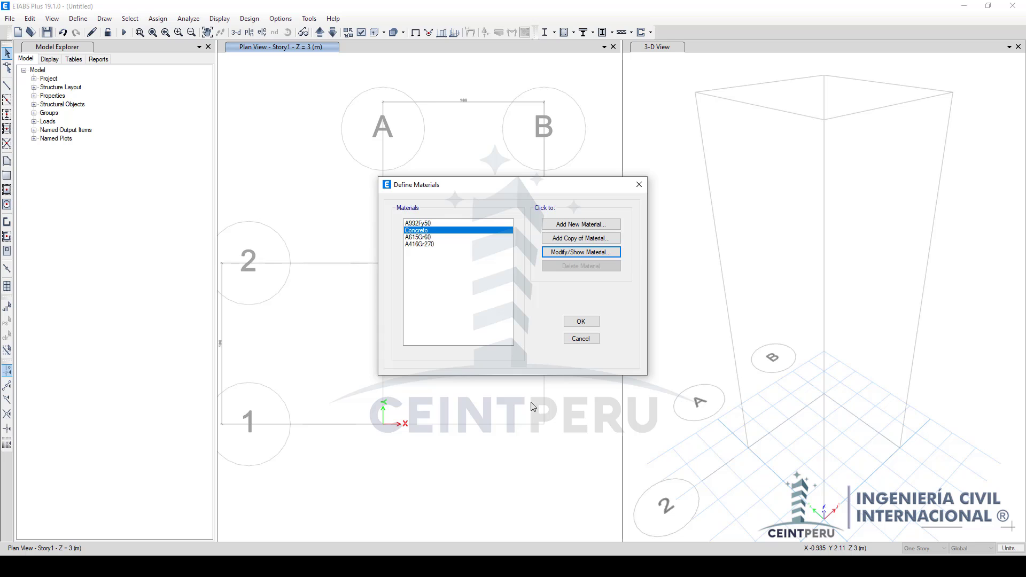
left_click(573, 323)
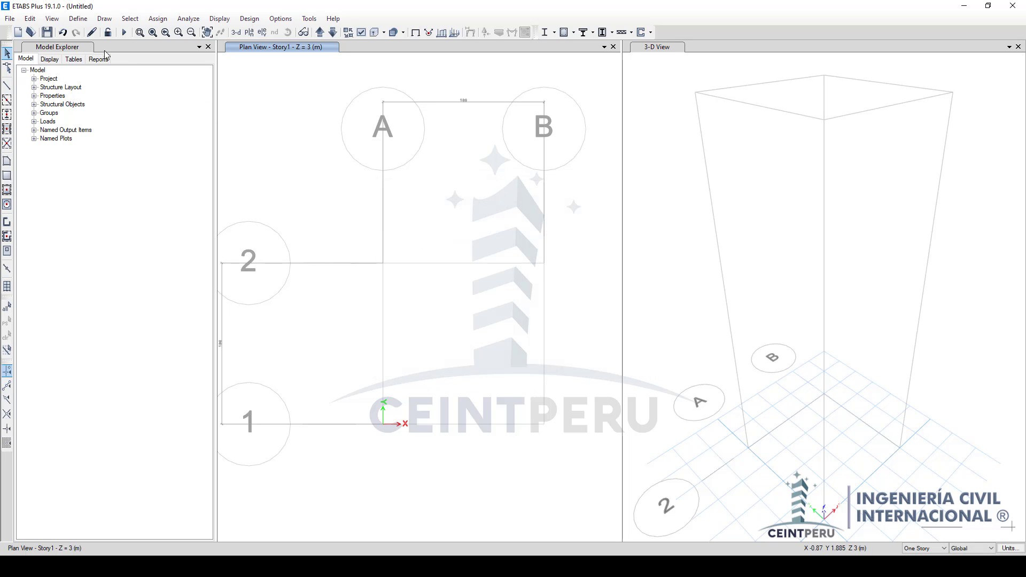
Step: Open the frame section properties and bulk-delete the default sections from A-CompBm through SteelCol
left_click(78, 19)
mouse_move(134, 49)
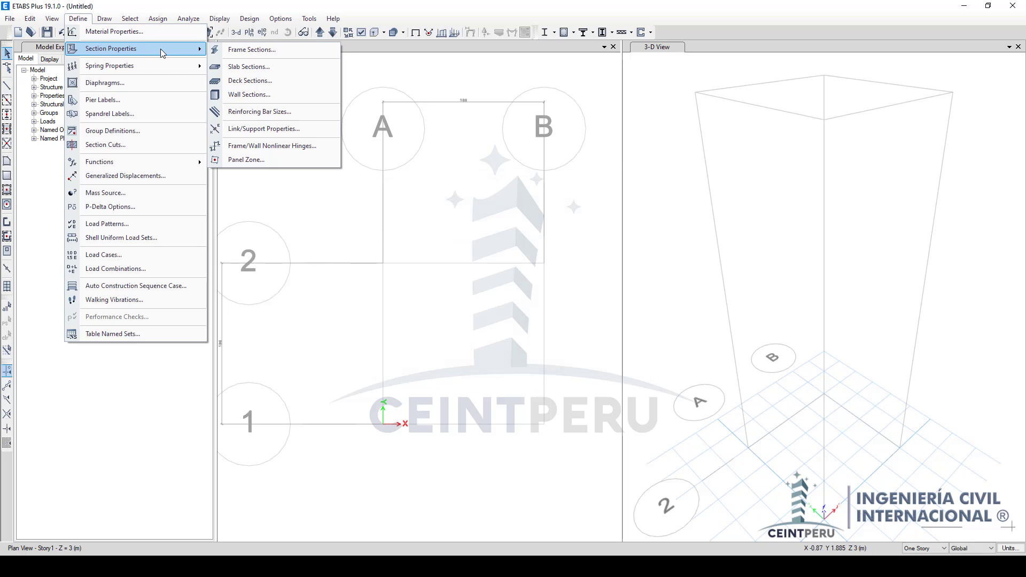
left_click(251, 50)
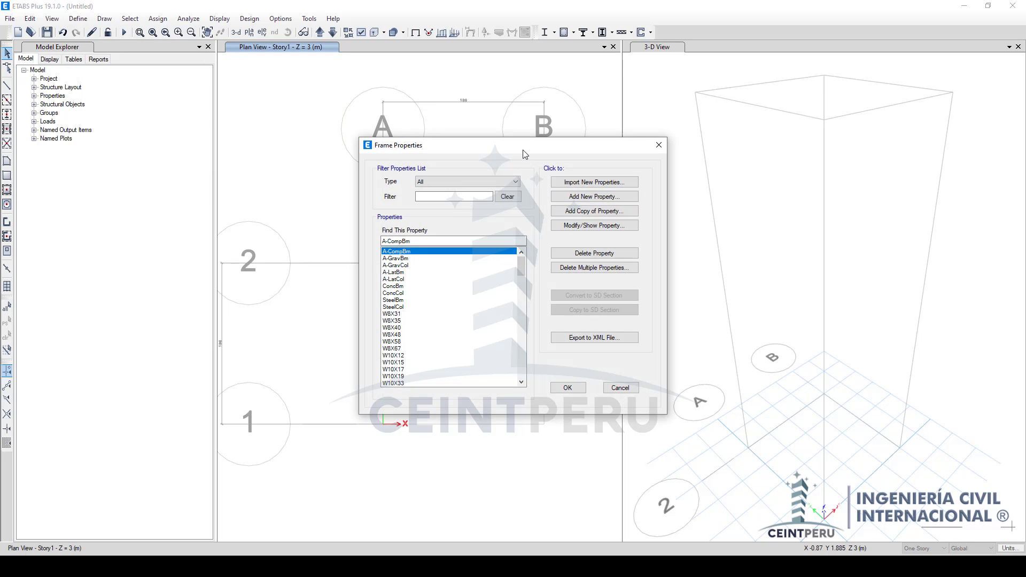
left_click_drag(640, 145, 728, 126)
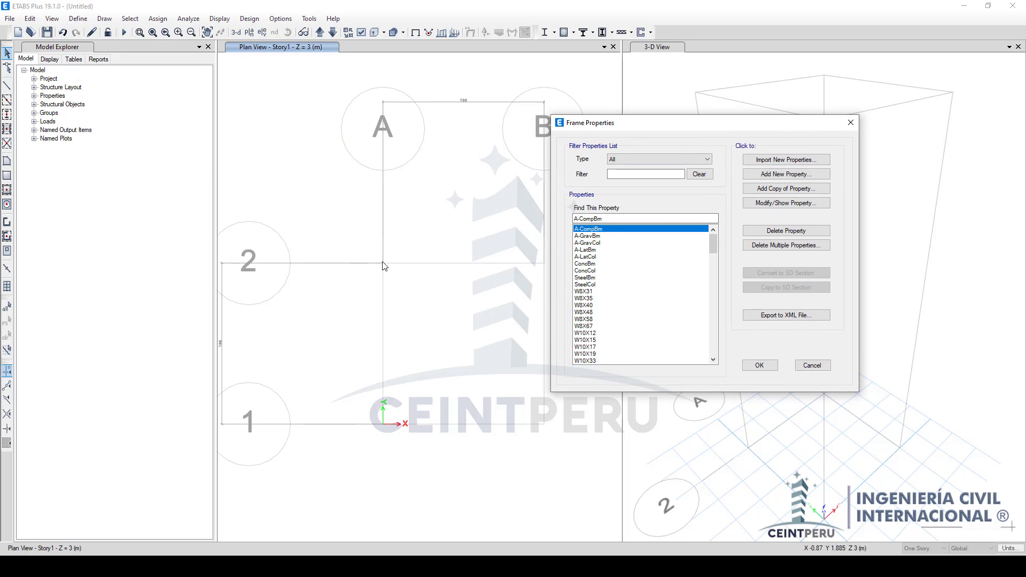
left_click_drag(634, 126, 692, 123)
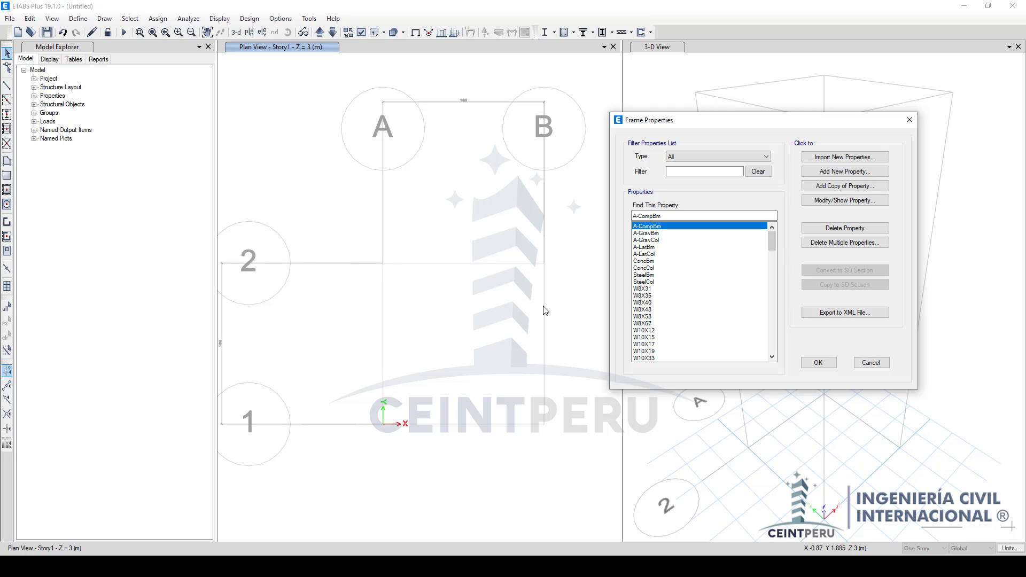
left_click_drag(708, 124, 666, 165)
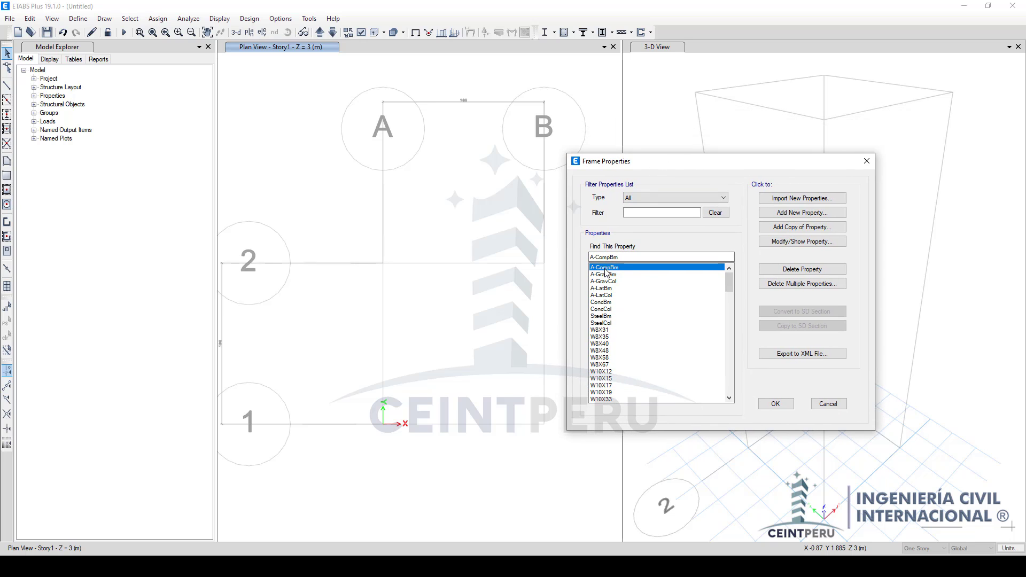
left_click(779, 284)
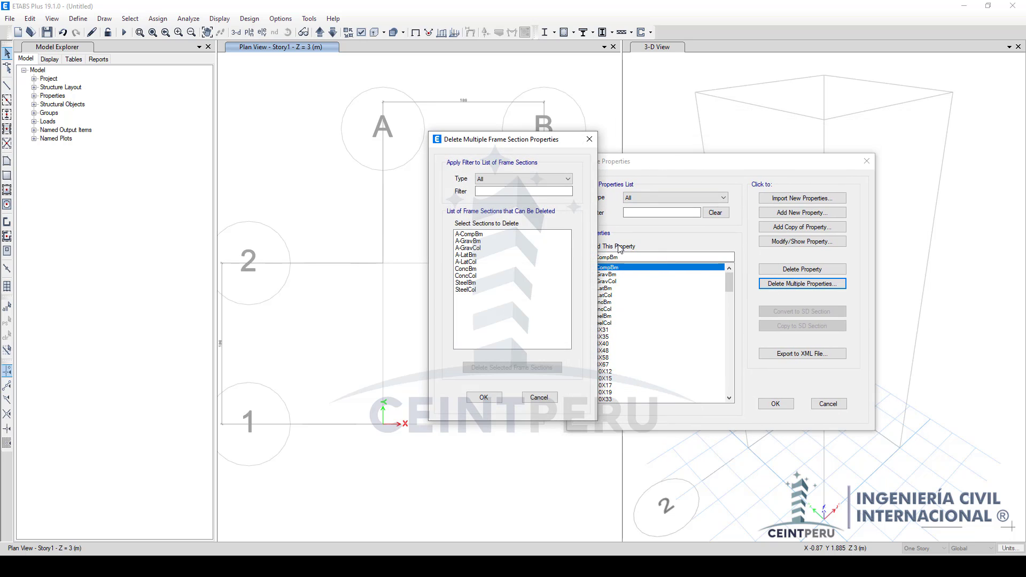
left_click_drag(514, 239, 508, 292)
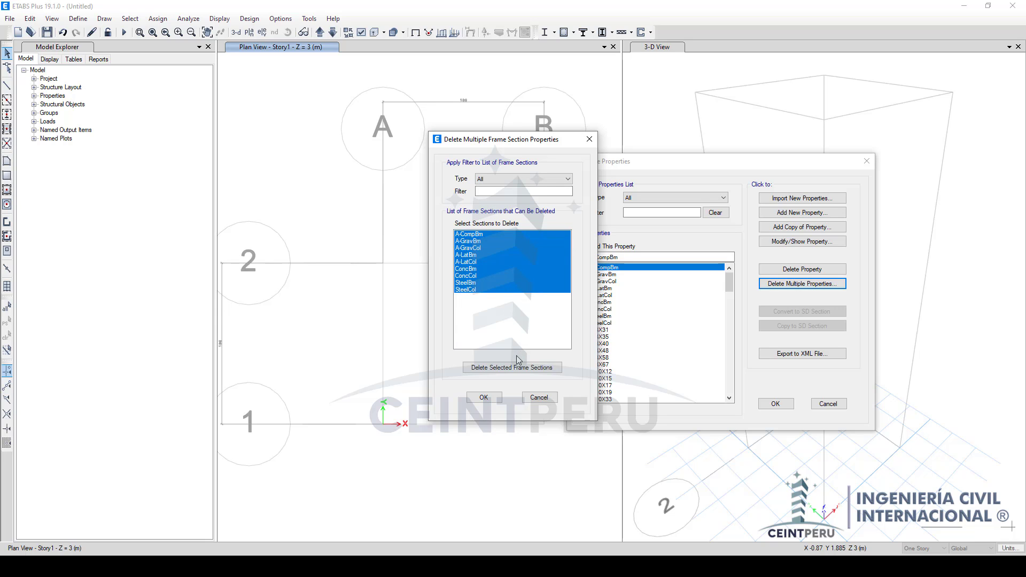
left_click(519, 368)
Step: Bulk-delete the W-shape frame sections from W8X35 to the end of the list and accept the deletion
left_click(478, 241)
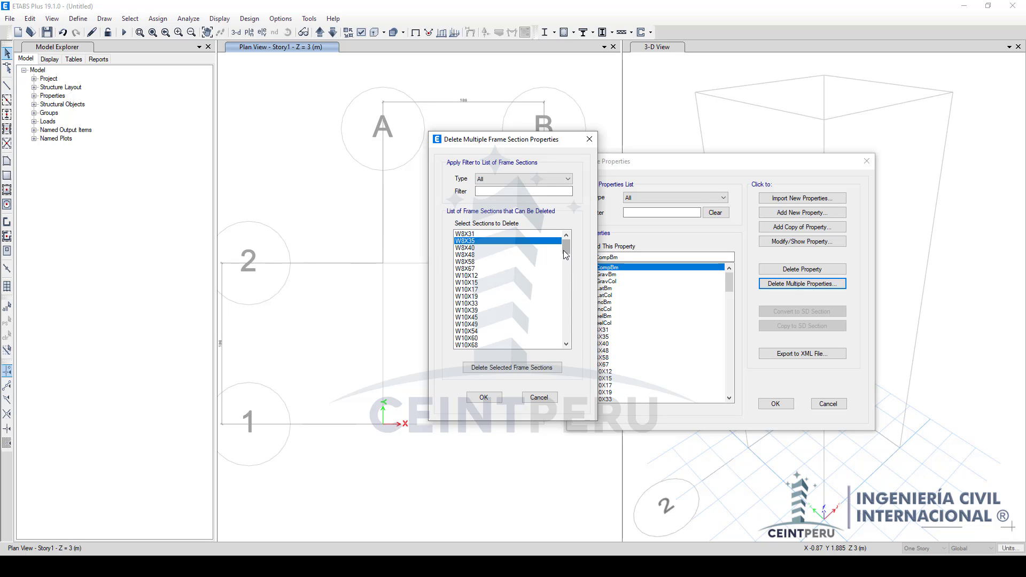
left_click_drag(565, 250, 566, 339)
left_click(522, 345, "shift")
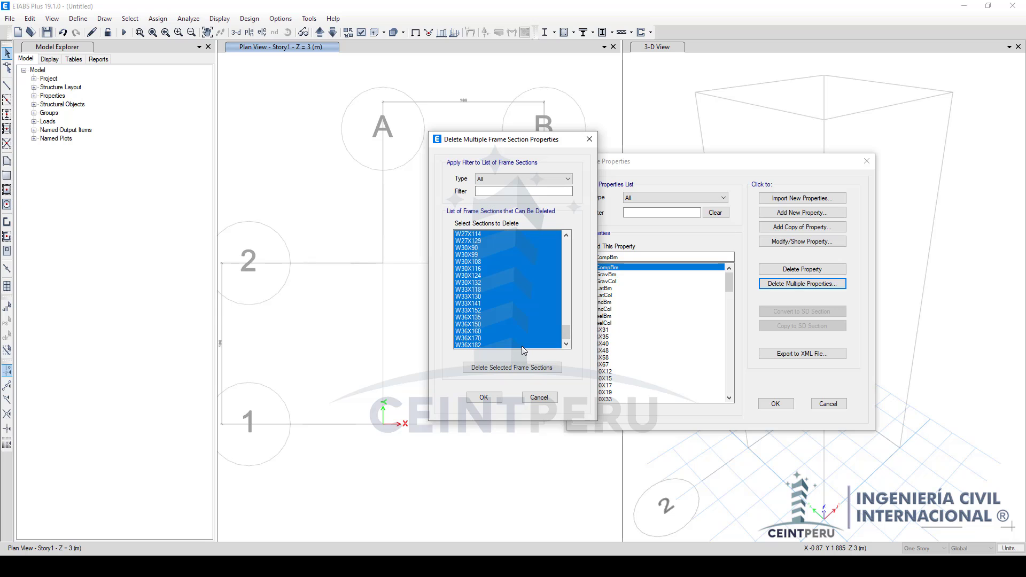
left_click(519, 368)
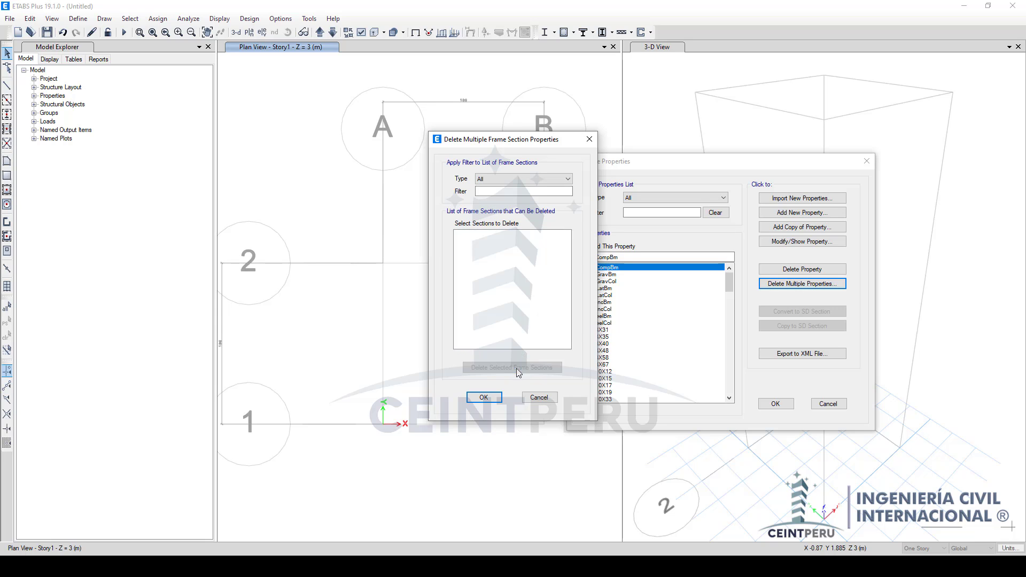
left_click(494, 399)
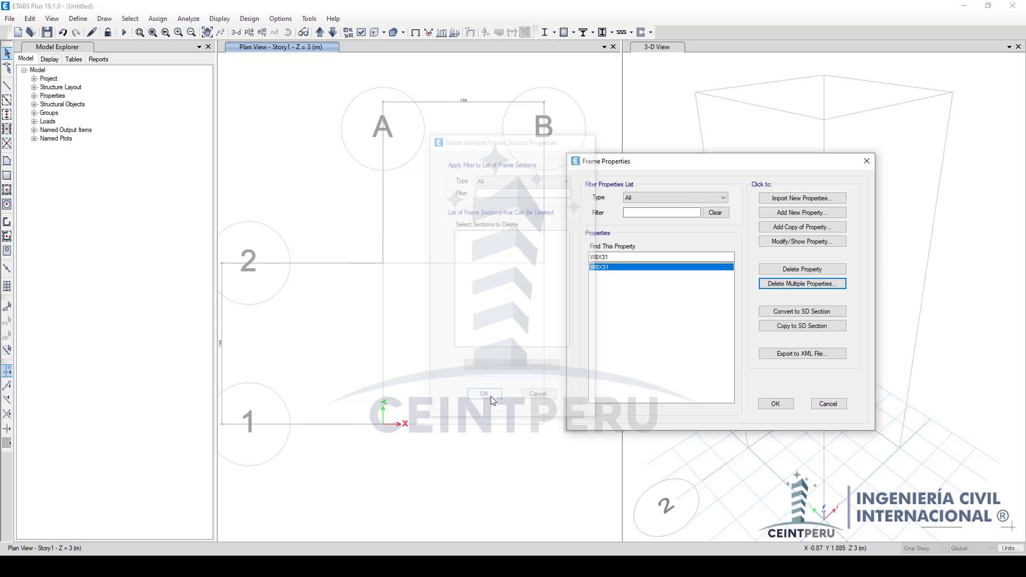
Step: Add a concrete rectangular frame section named Viga, 200 mm deep and 200 mm wide, using the Concreto material
left_click(783, 213)
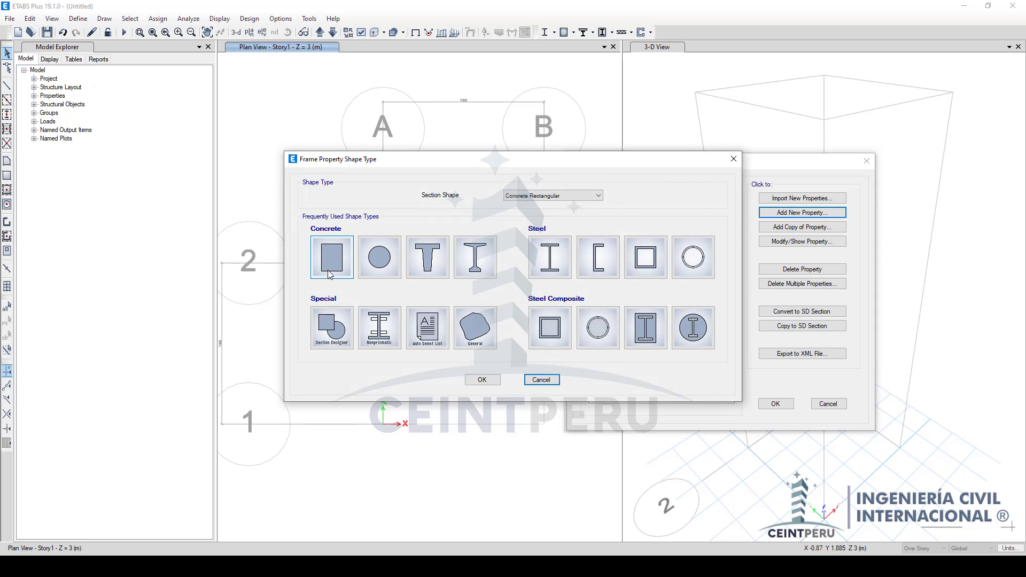
left_click(329, 264)
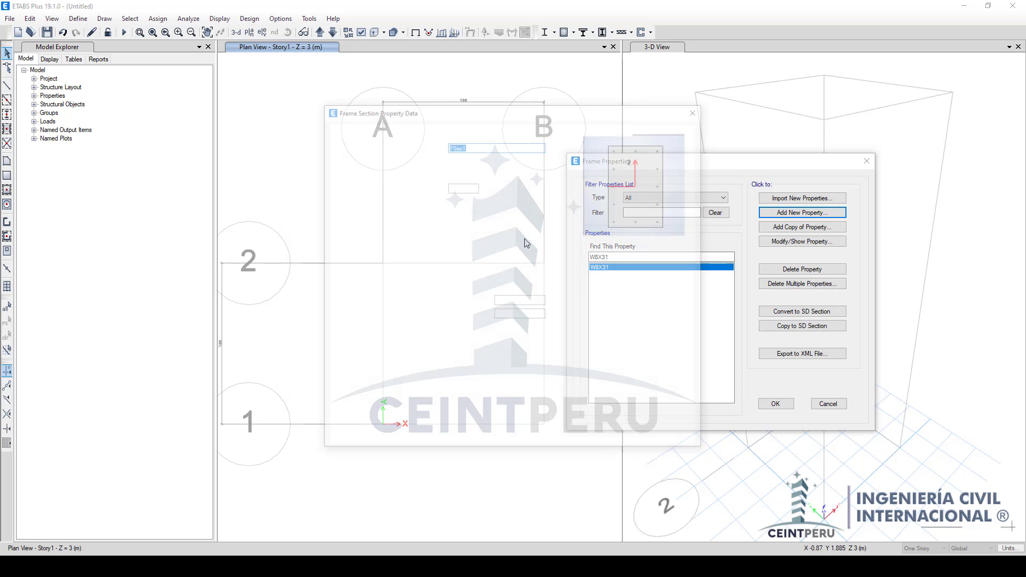
type("Viga")
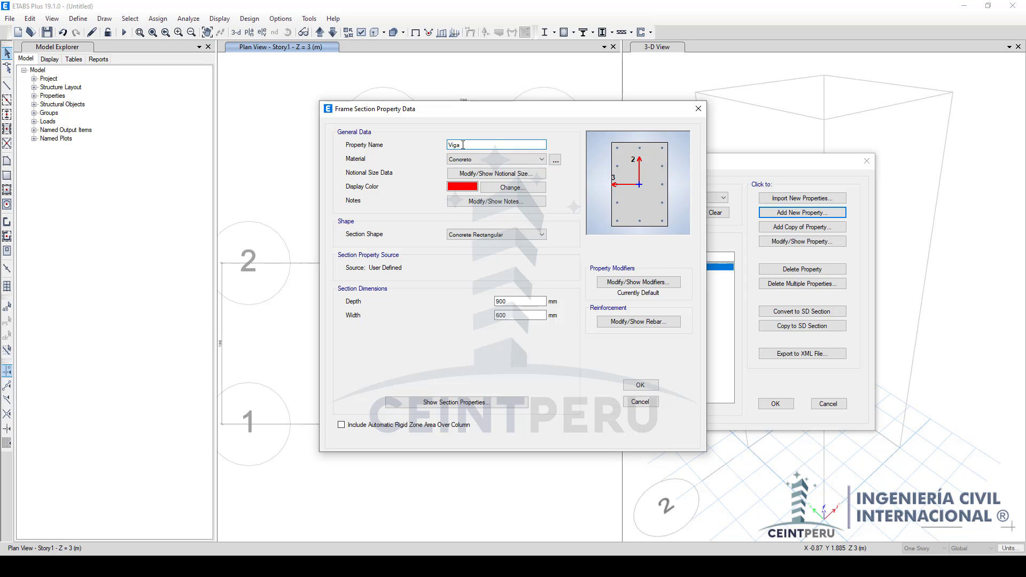
double_click(462, 145)
left_click_drag(518, 303, 459, 308)
type("200")
key("Tab")
type("200")
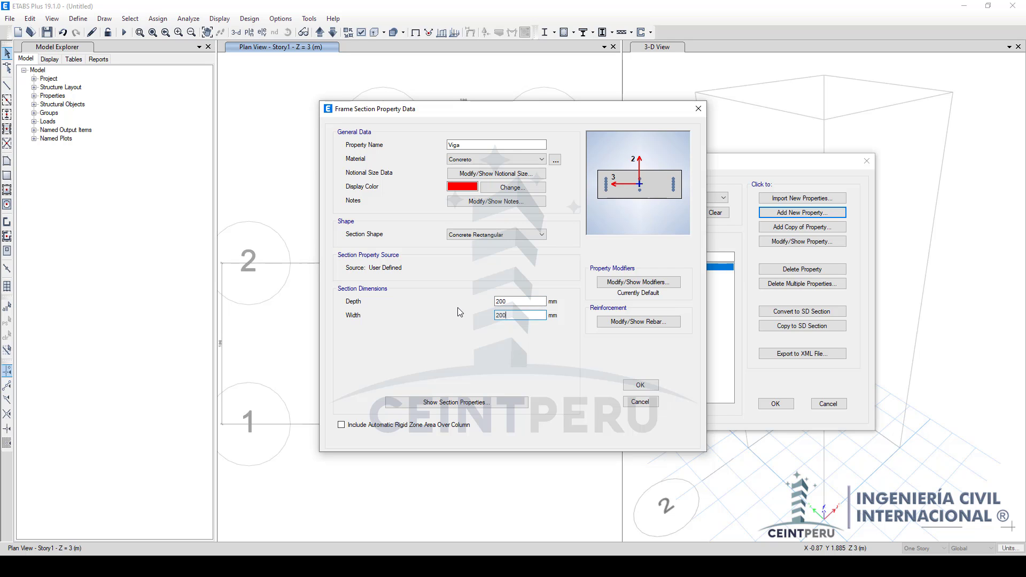
key("Tab")
Step: Set the Viga section's reinforcement design type to M3 Design Only (Beam) and accept the section
left_click(620, 324)
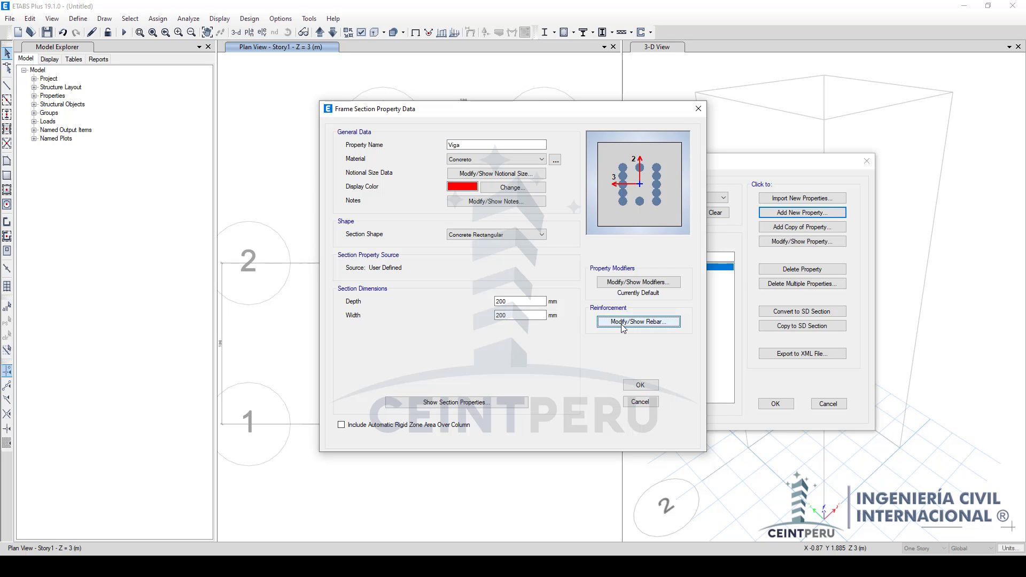
left_click(382, 170)
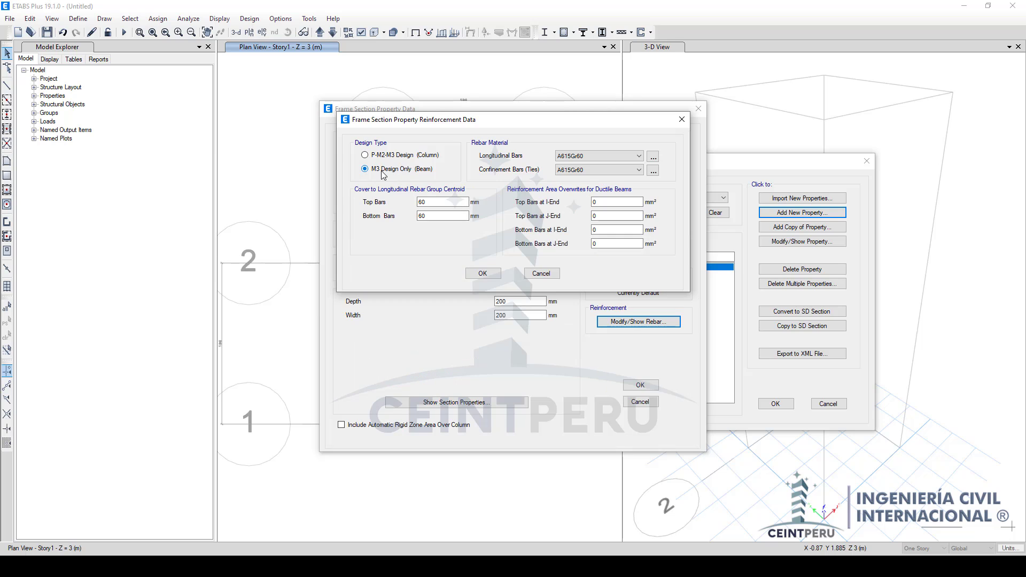
left_click(482, 273)
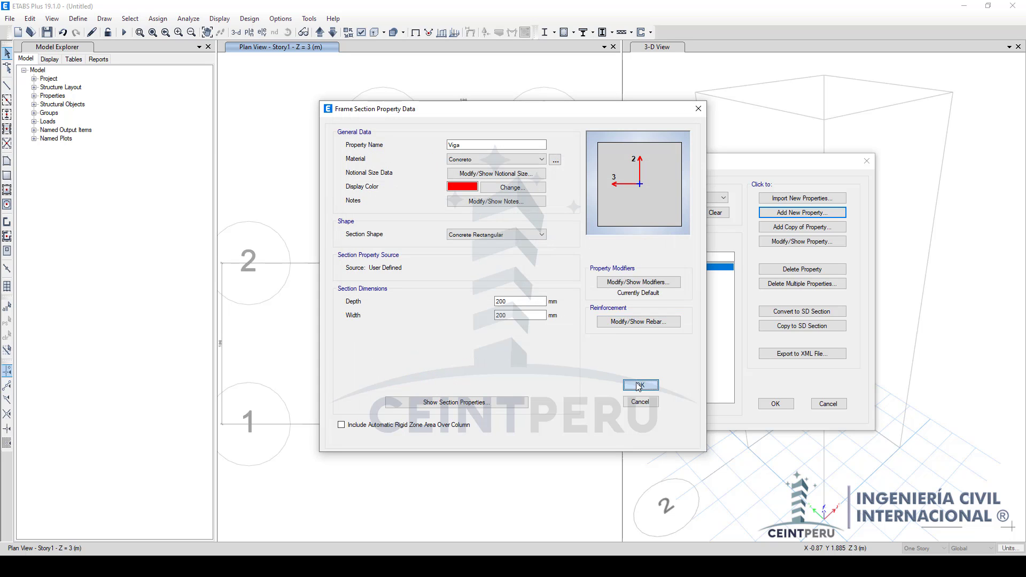
left_click(639, 387)
Step: Delete the leftover W8X31 frame section and accept the frame properties
left_click(649, 284)
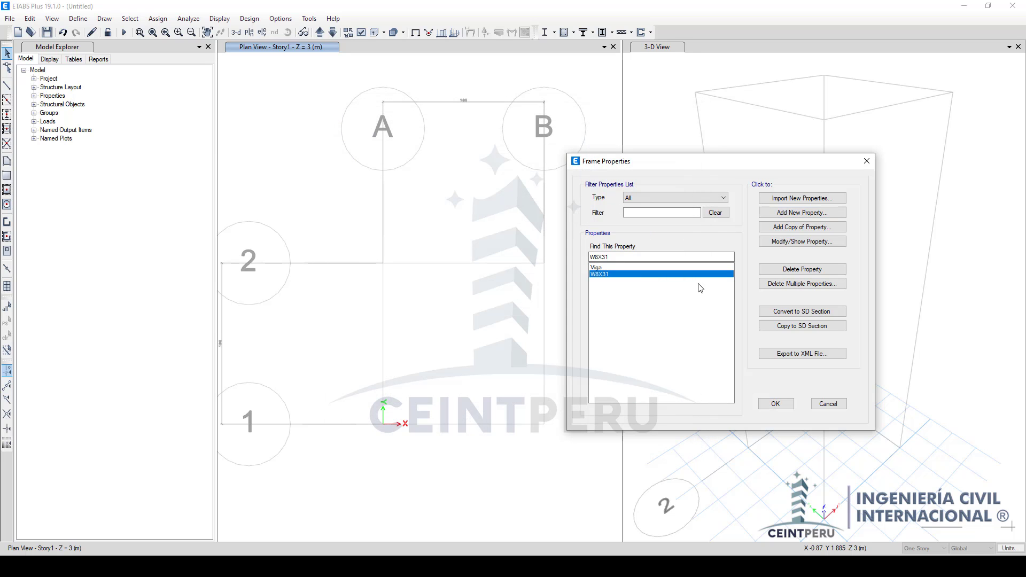
left_click(802, 269)
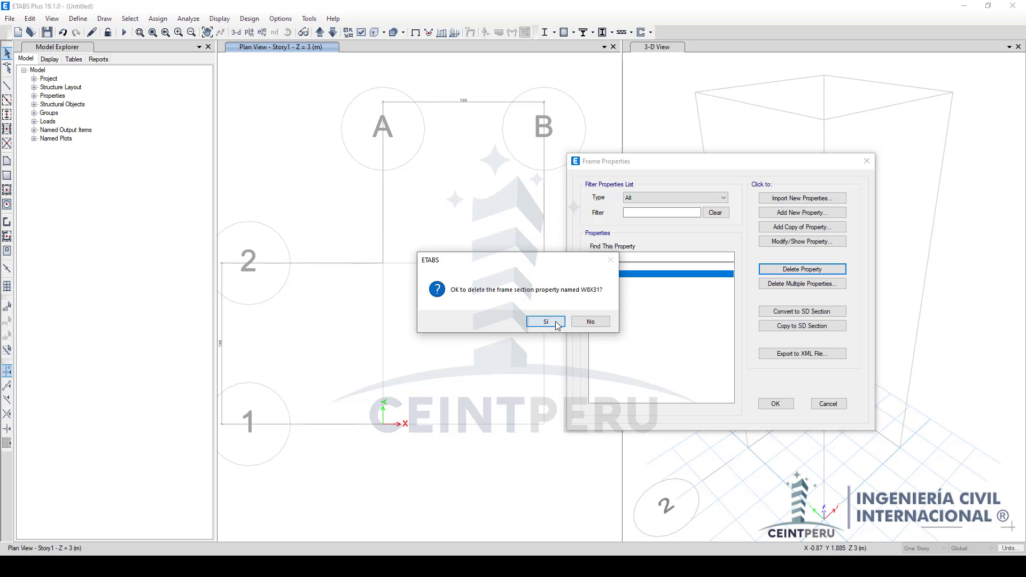
left_click(556, 324)
left_click(776, 404)
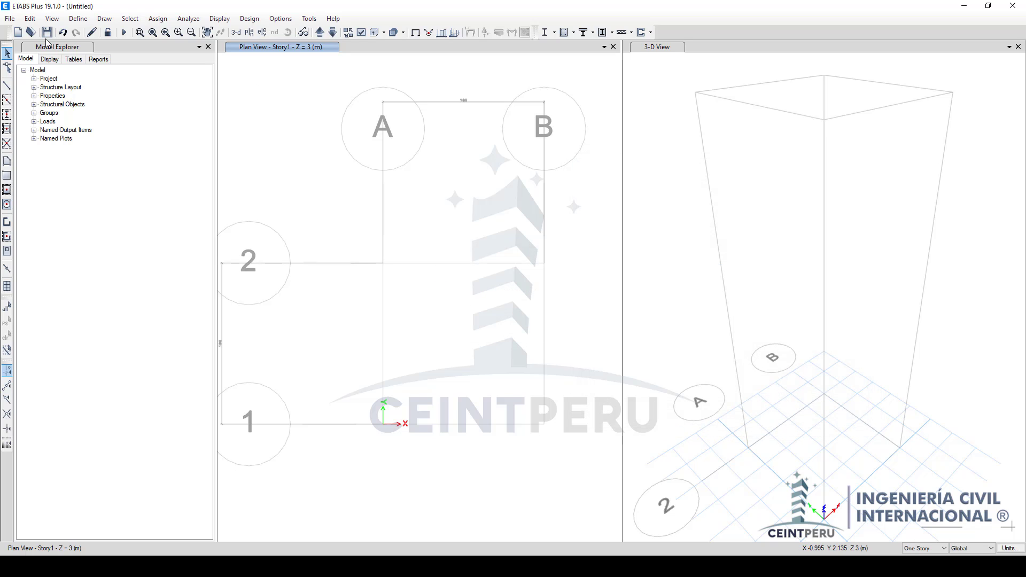
Step: Open the slab section properties and delete the Plank1 slab property
left_click(78, 18)
mouse_move(121, 49)
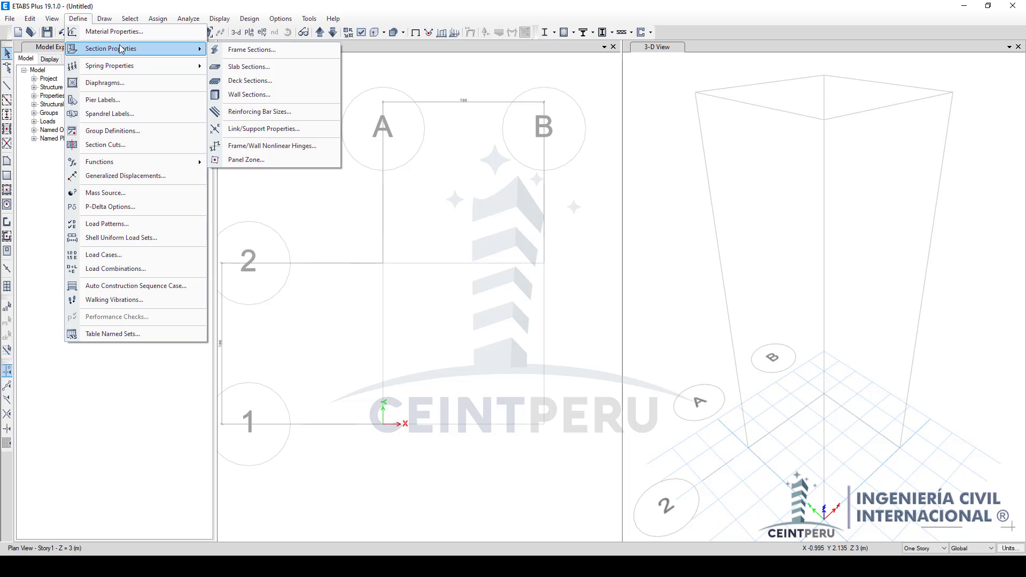
left_click(248, 67)
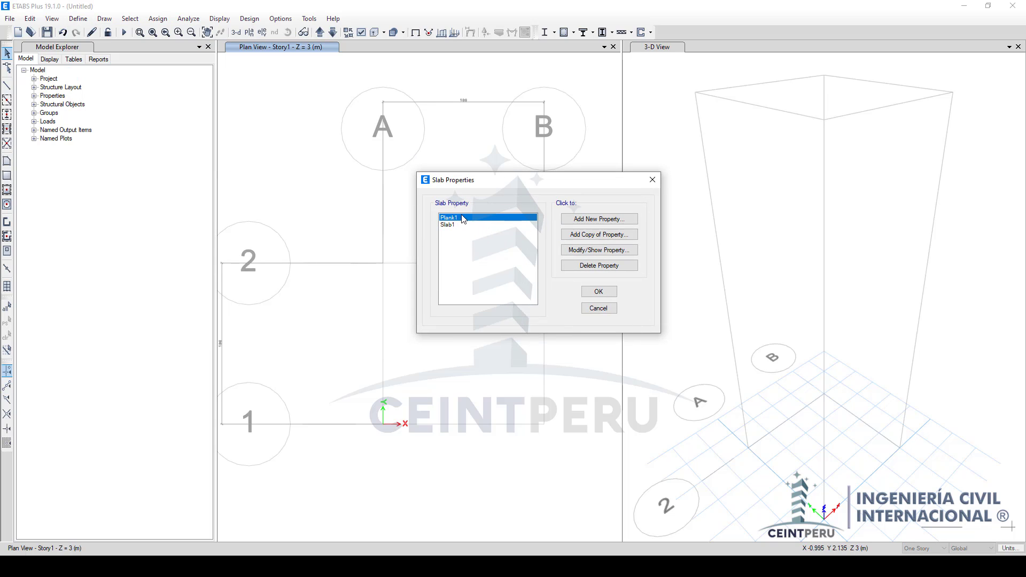
left_click(599, 266)
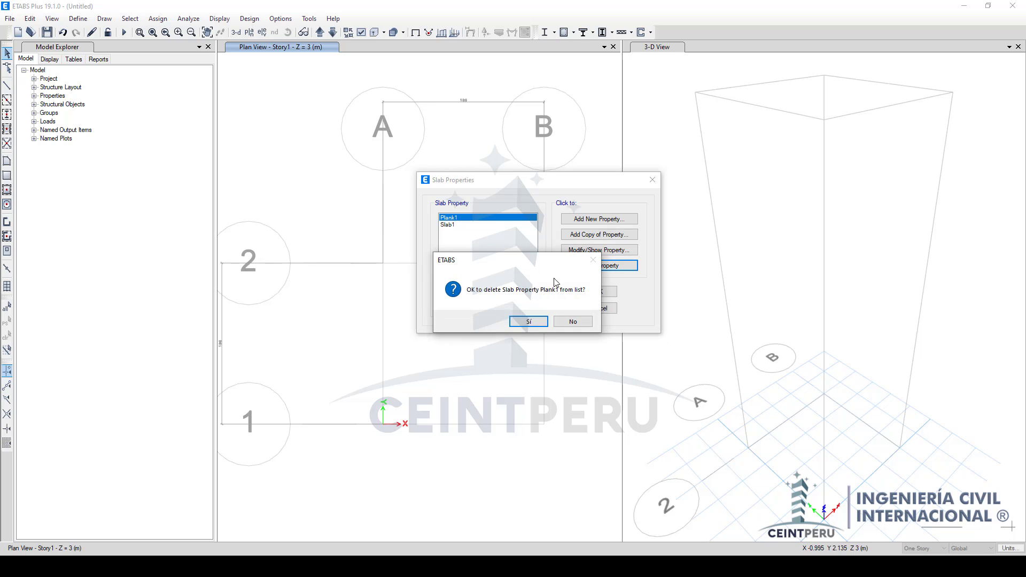
left_click(531, 322)
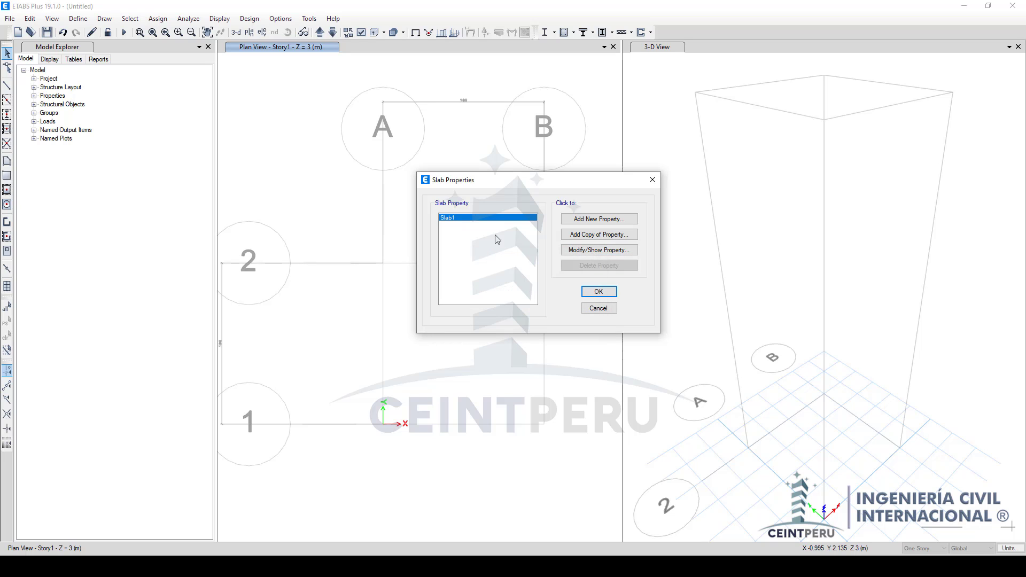
Step: Rename the Slab1 property to Aligerado and change its slab type to Ribbed
left_click(576, 250)
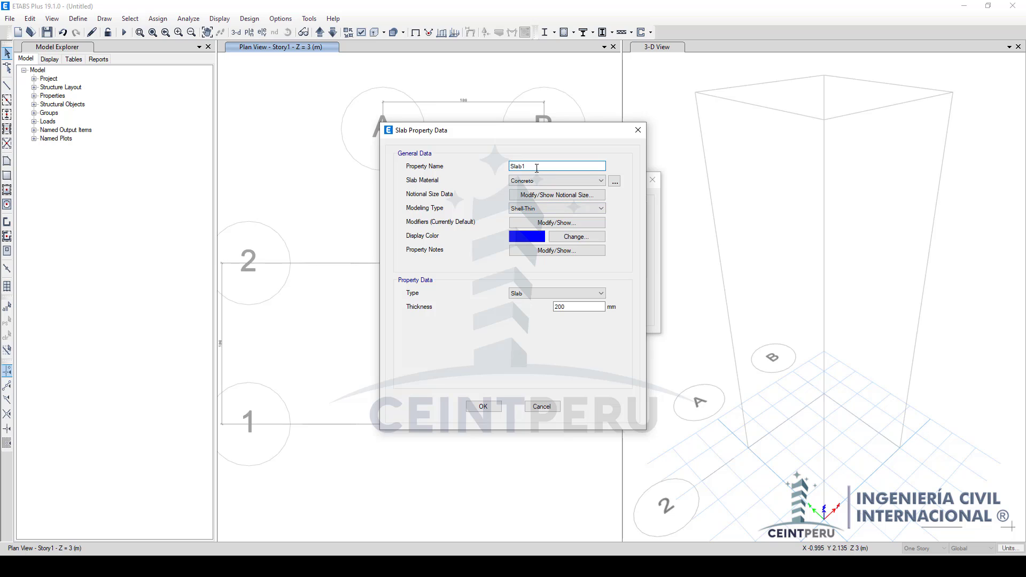
type("Aligerado")
left_click(548, 293)
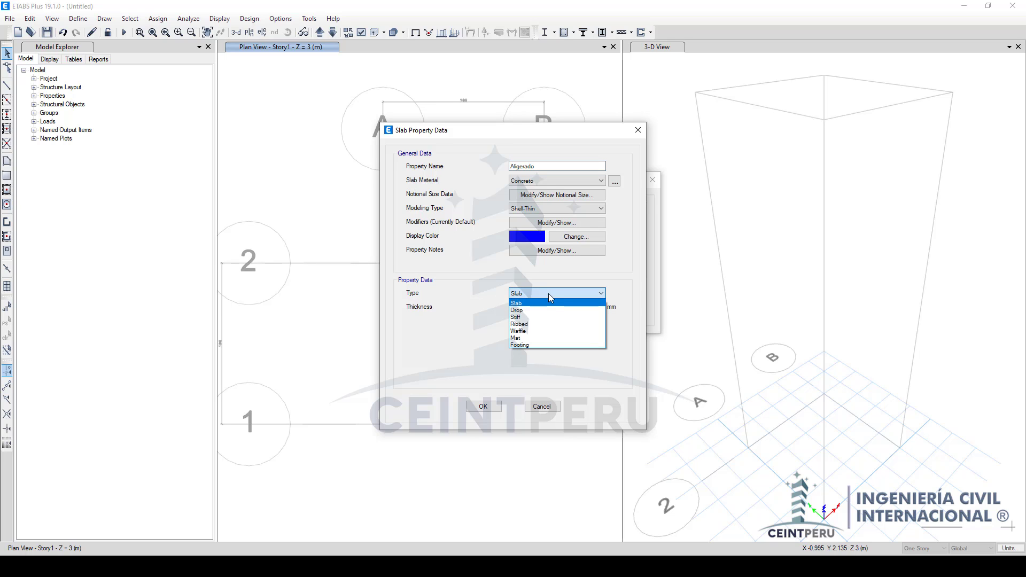
left_click(528, 325)
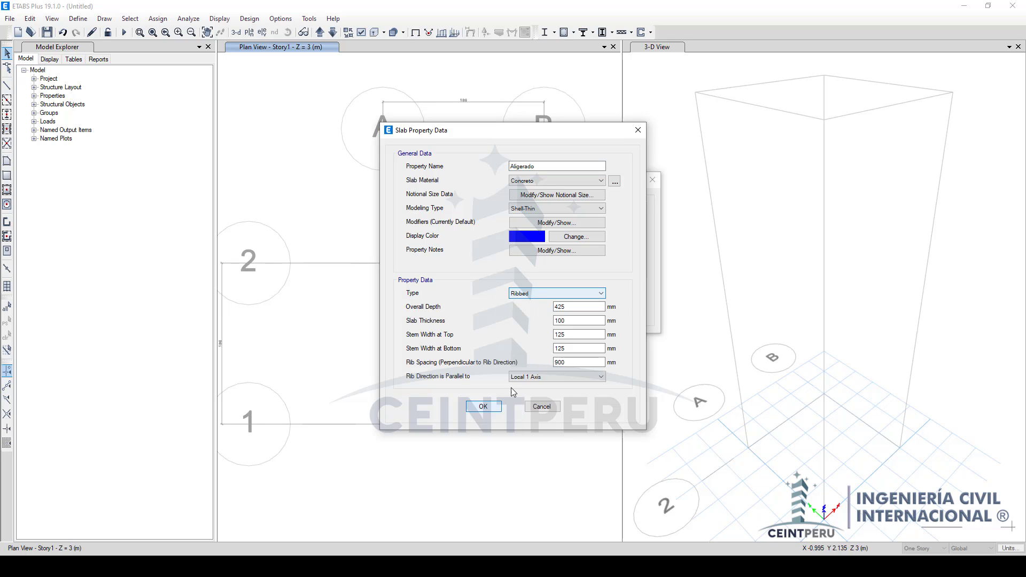
Step: Switch to the PowerPoint slide show and examine the Ribbed slab parameters, marking the dimension fields with ink
key("super")
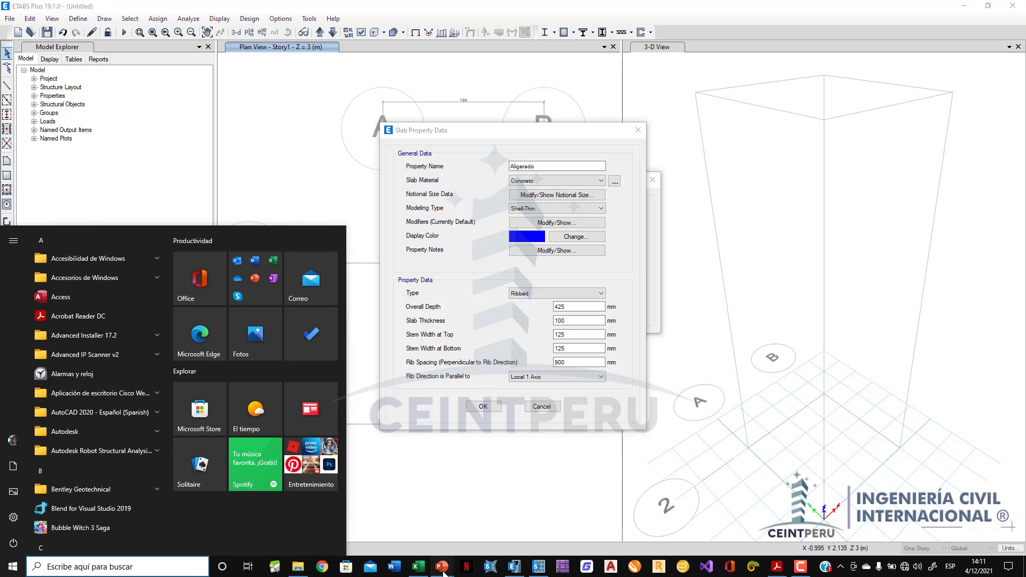
mouse_move(454, 566)
left_click(487, 532)
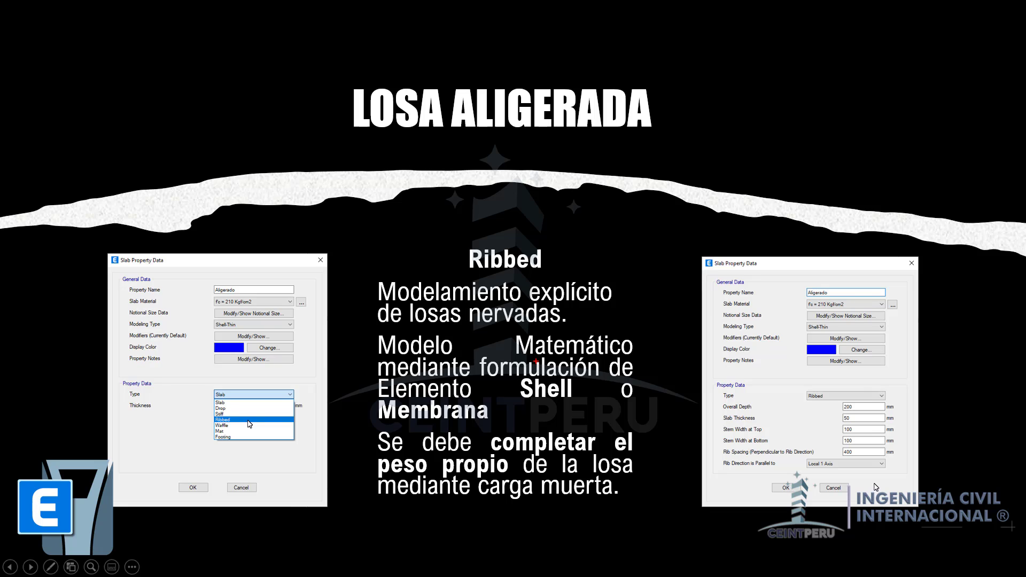
left_click_drag(899, 402, 921, 387)
left_click_drag(899, 422, 921, 399)
mouse_move(898, 438)
left_mouse_down()
mouse_move(915, 429)
mouse_move(916, 441)
left_mouse_up()
left_click_drag(736, 410, 717, 406)
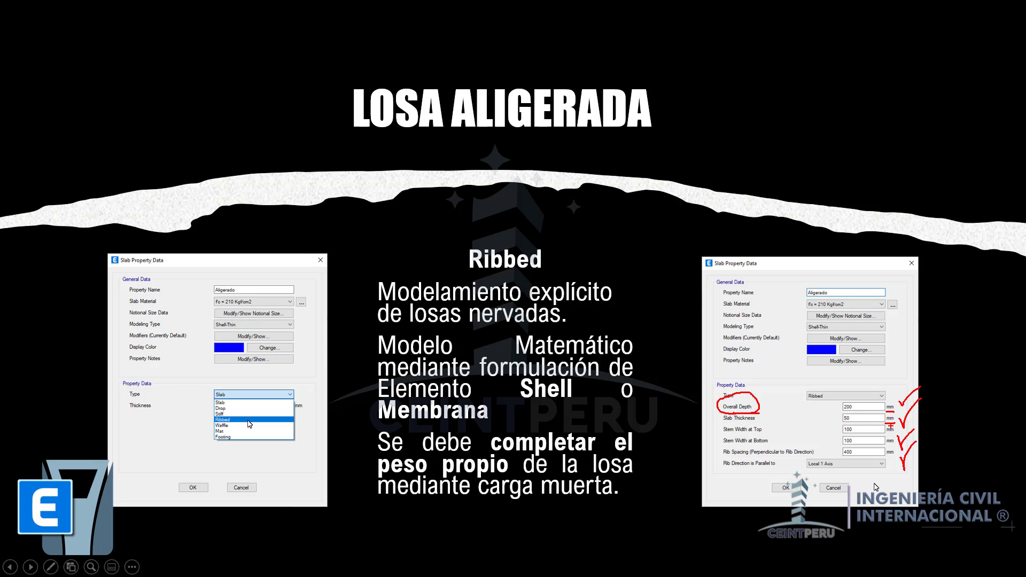
left_click_drag(727, 435, 735, 434)
key("Escape")
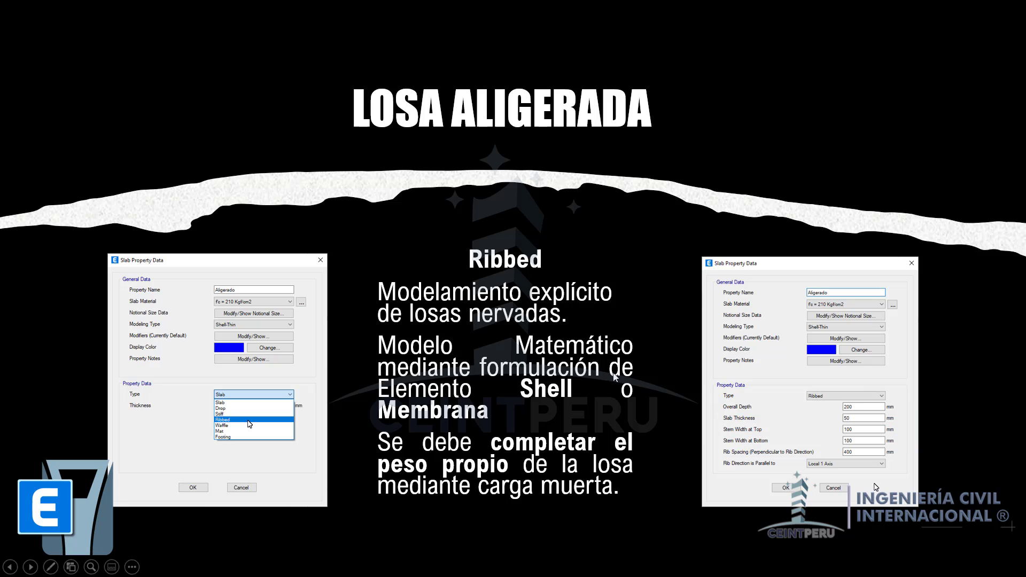
Step: Review the slides on equivalent thickness modelling and the one-direction lightened slab geometry
left_click(584, 311)
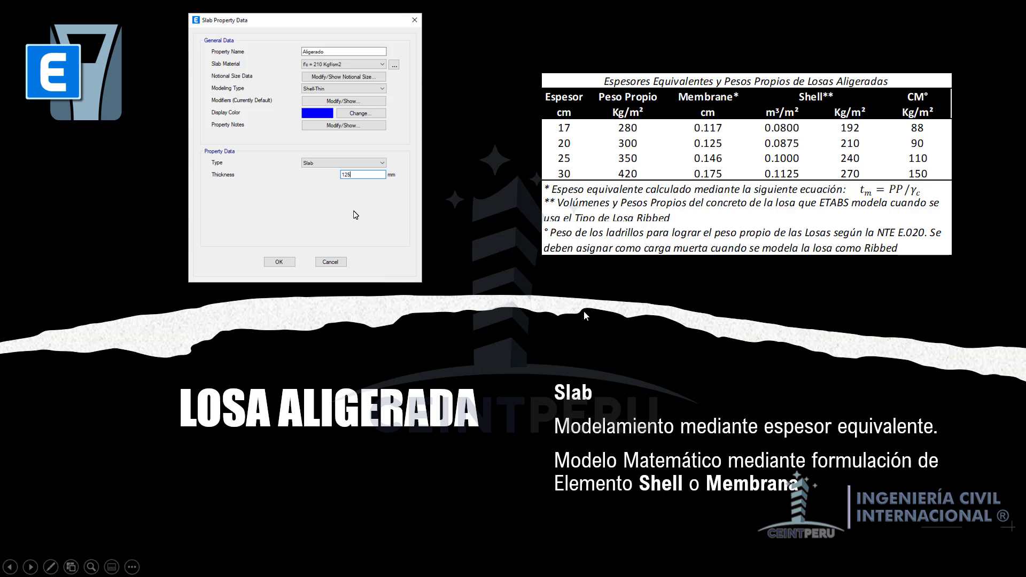
left_click(583, 310)
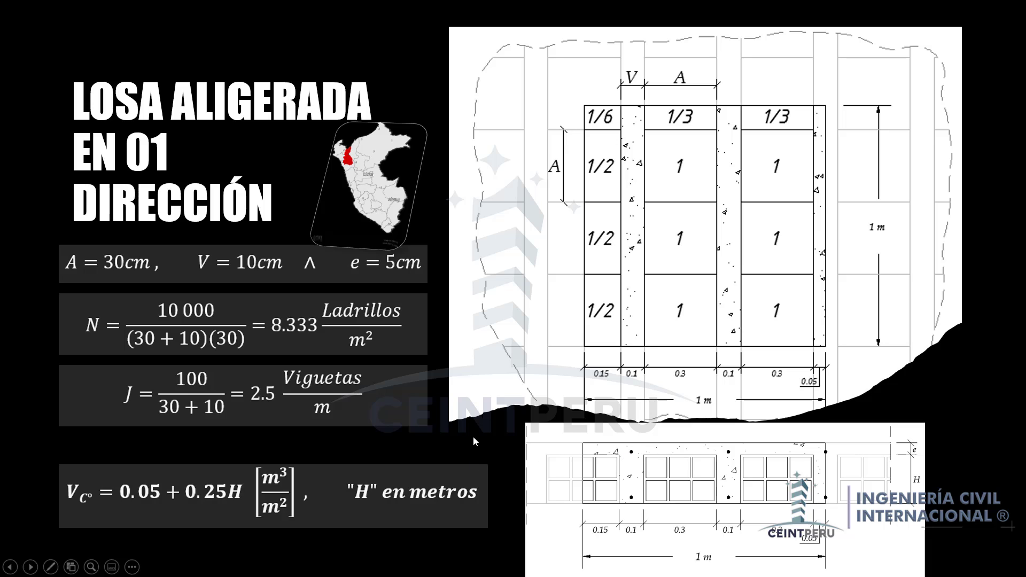
key("Right")
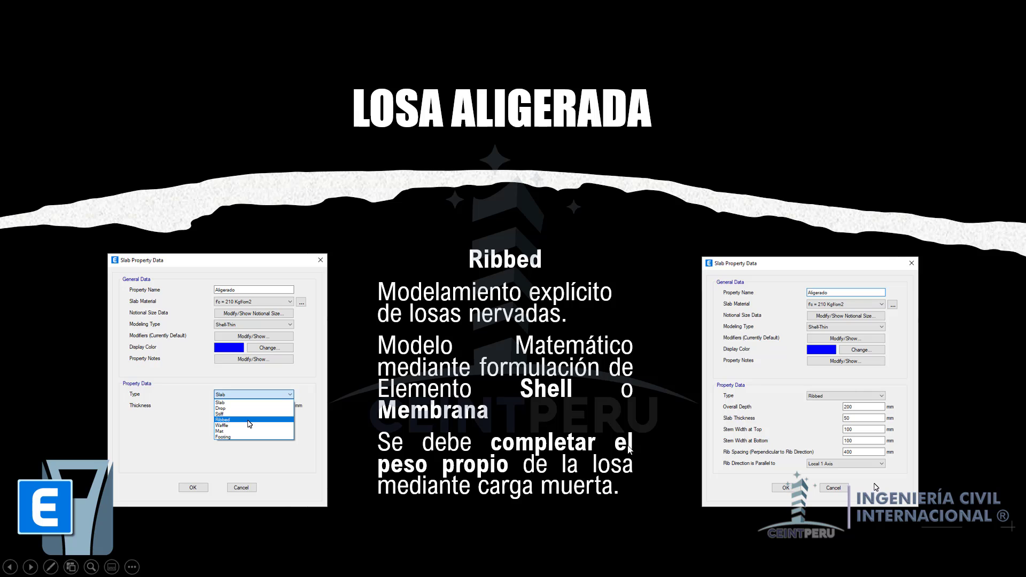
Step: Compare the one-direction lightened slab geometry slide with the Ribbed parameters slide, marking the centre-to-centre rib spacing with ink
key("Left")
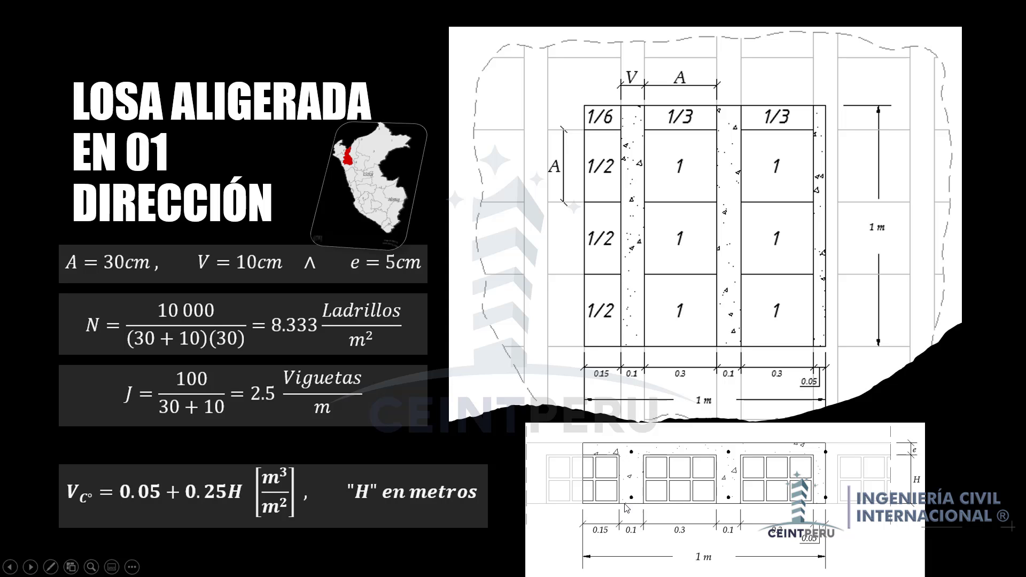
key("Right")
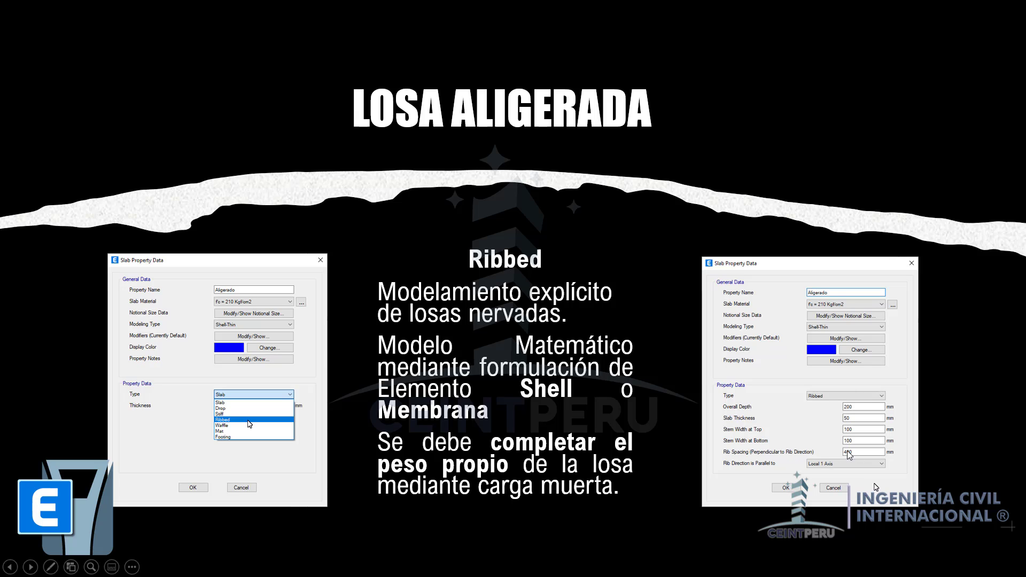
left_click(684, 366)
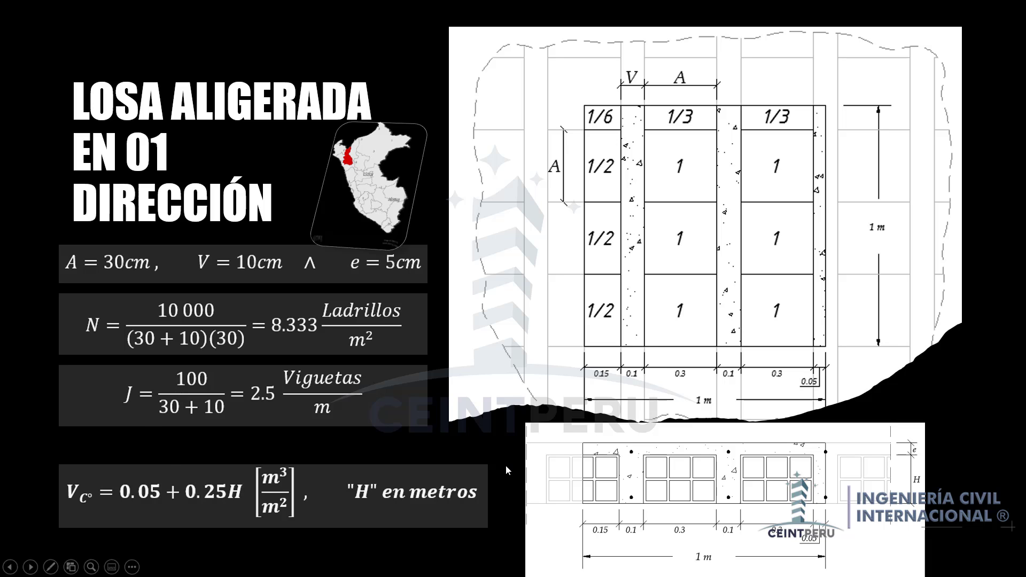
key("ctrl+p")
left_click_drag(657, 545, 726, 539)
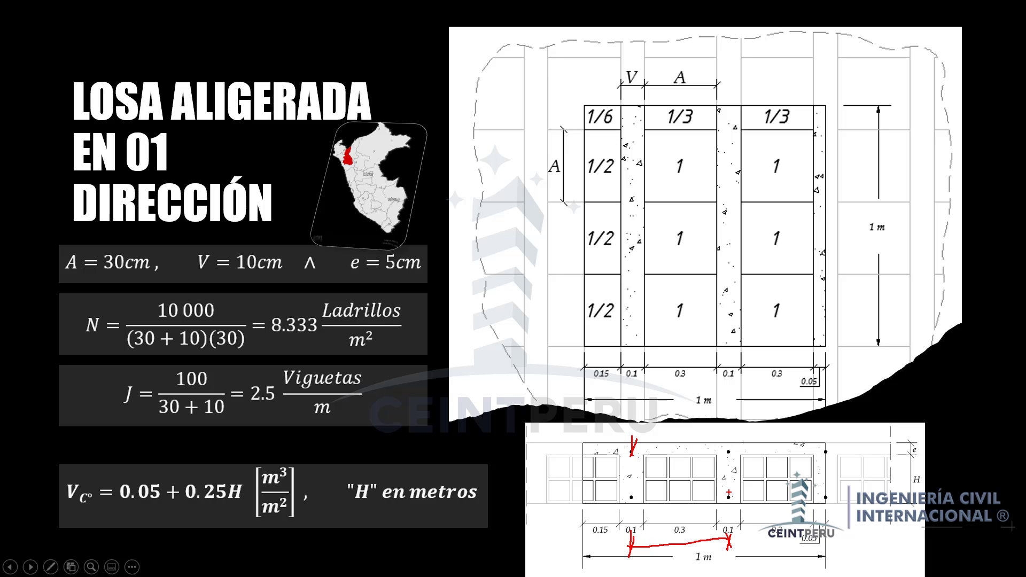
left_click_drag(728, 492, 729, 530)
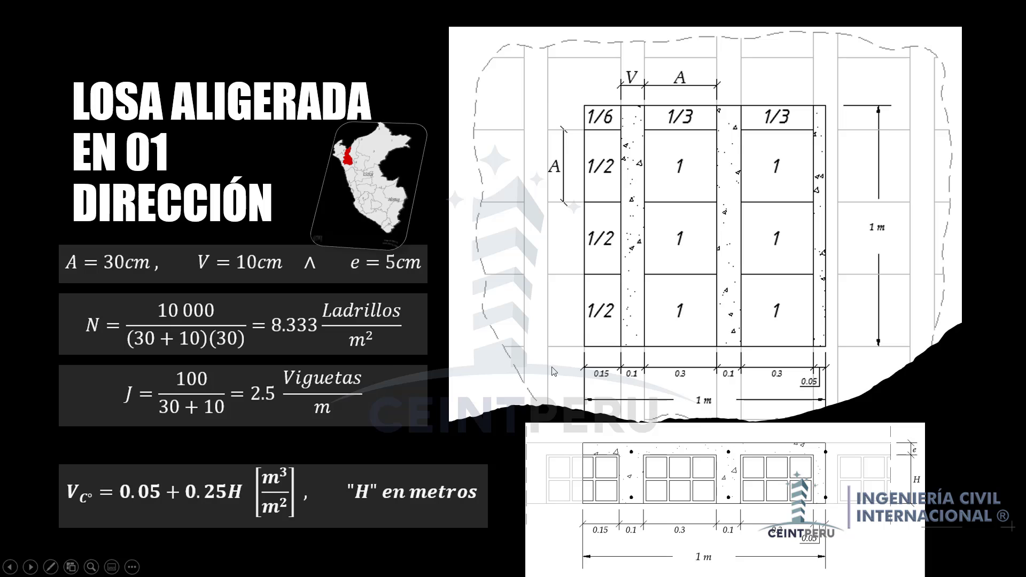
key("Right")
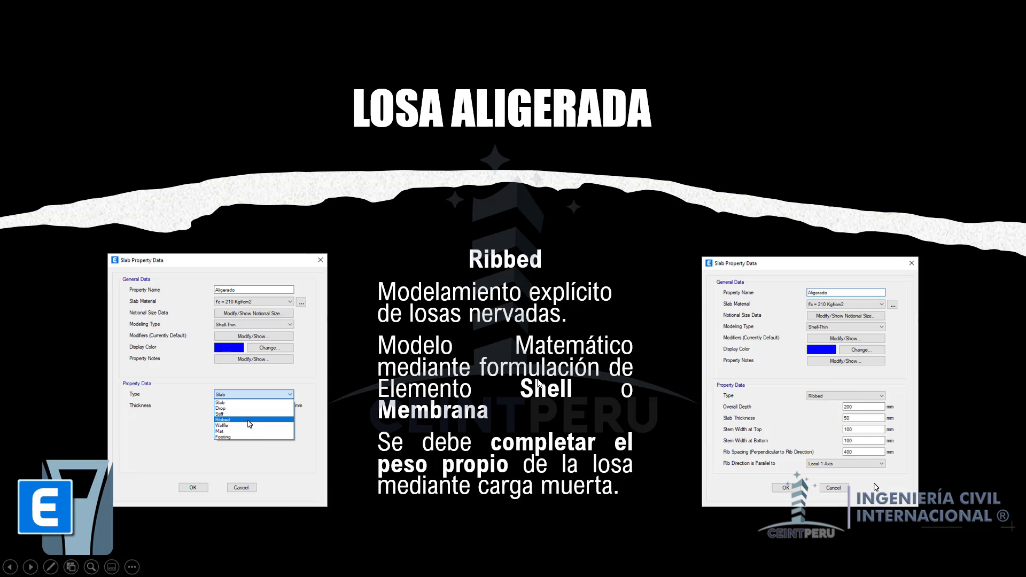
Step: Switch to ETABS and set the Aligerado slab to 200 mm overall depth, 50 mm slab thickness, 100 mm stem widths and 400 mm rib spacing
key("super")
left_click(517, 566)
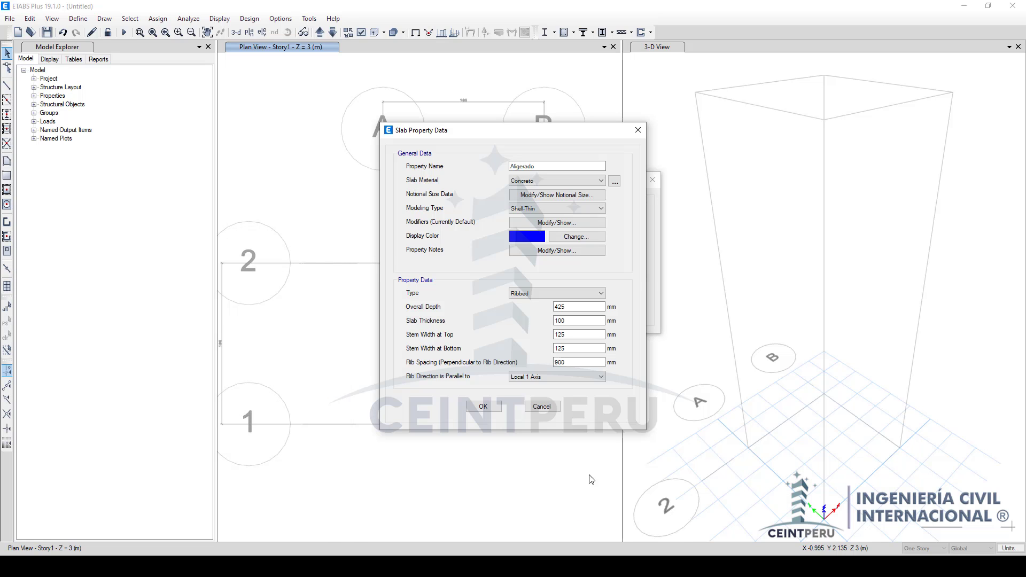
left_click_drag(583, 307, 541, 309)
type("200")
key("Tab")
type("50")
key("Tab")
type("100")
key("Tab")
type("100")
key("Tab")
type("400")
left_click_drag(573, 363, 542, 361)
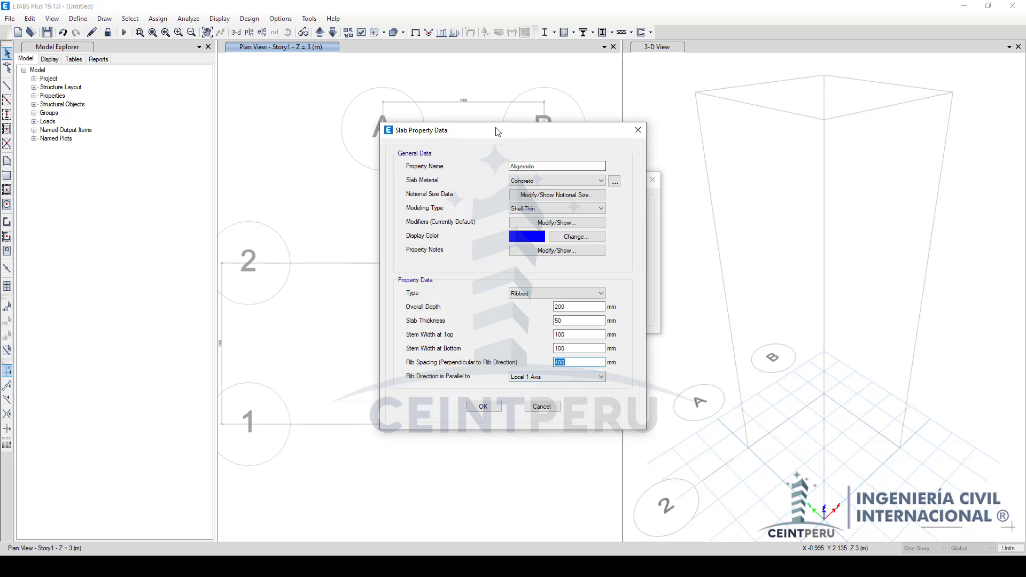
left_click_drag(485, 132, 652, 108)
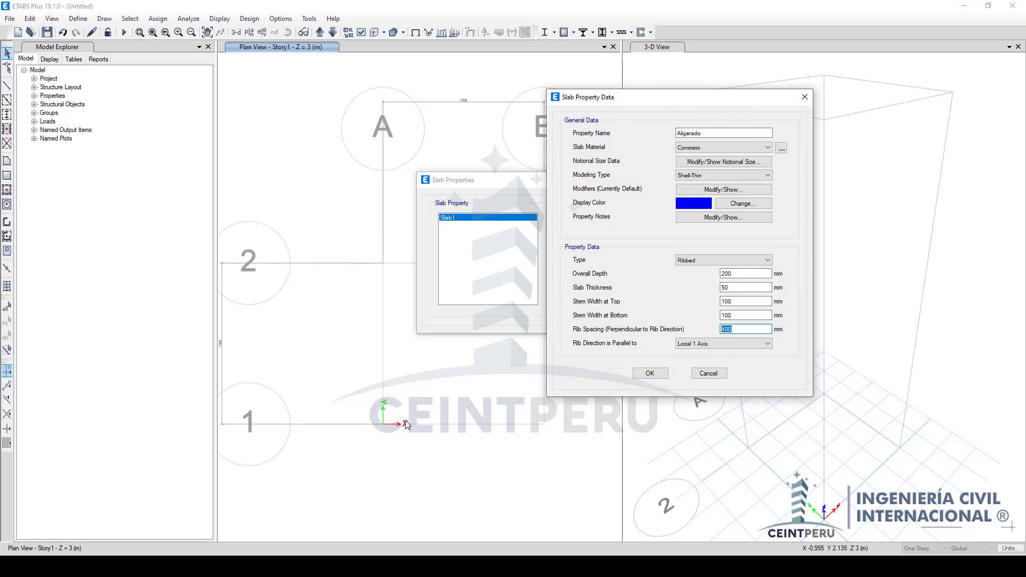
left_click(649, 374)
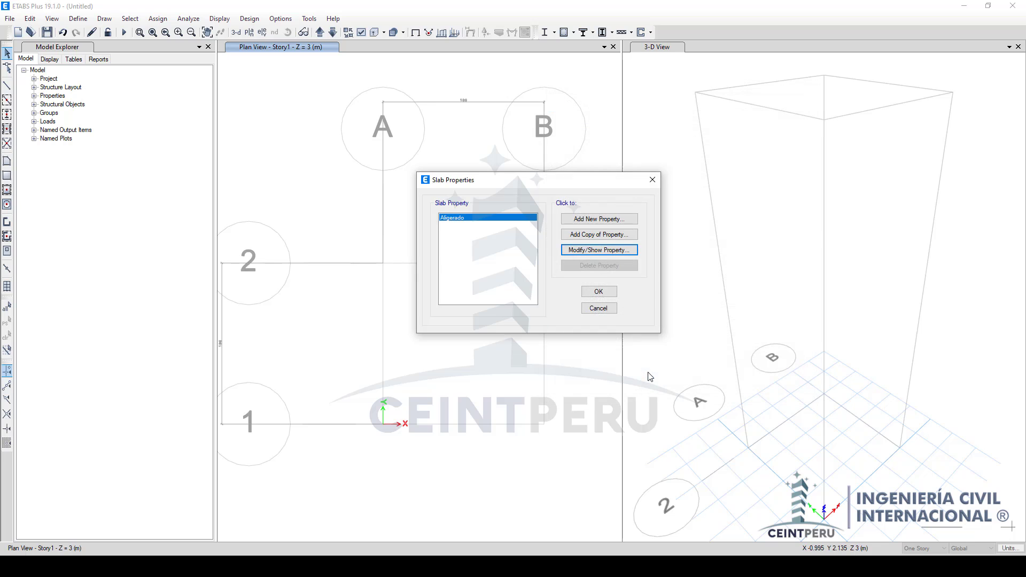
left_click(592, 291)
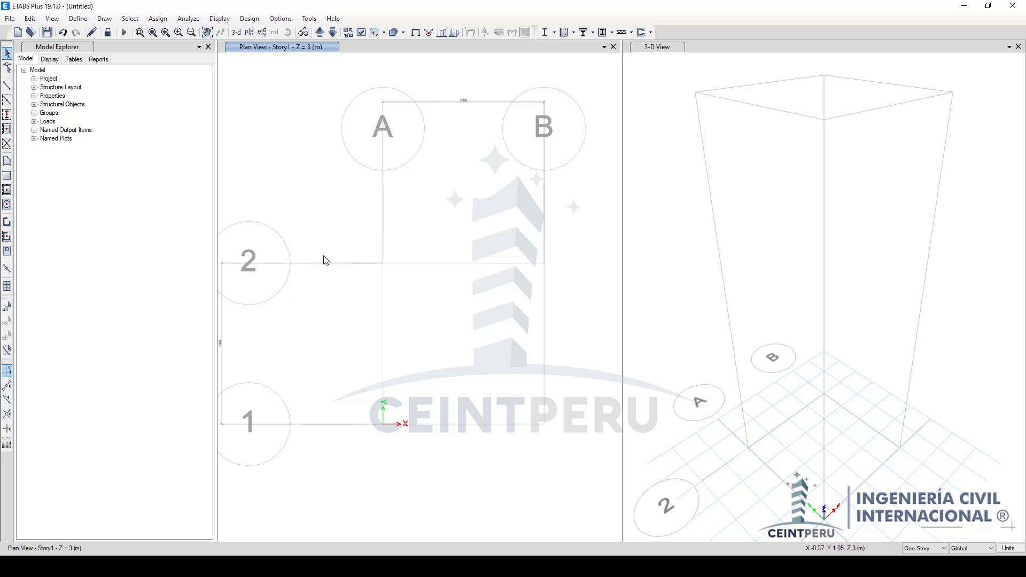
Step: Quick-draw Viga beams along all four grid lines of the Story1 plan
left_click(7, 103)
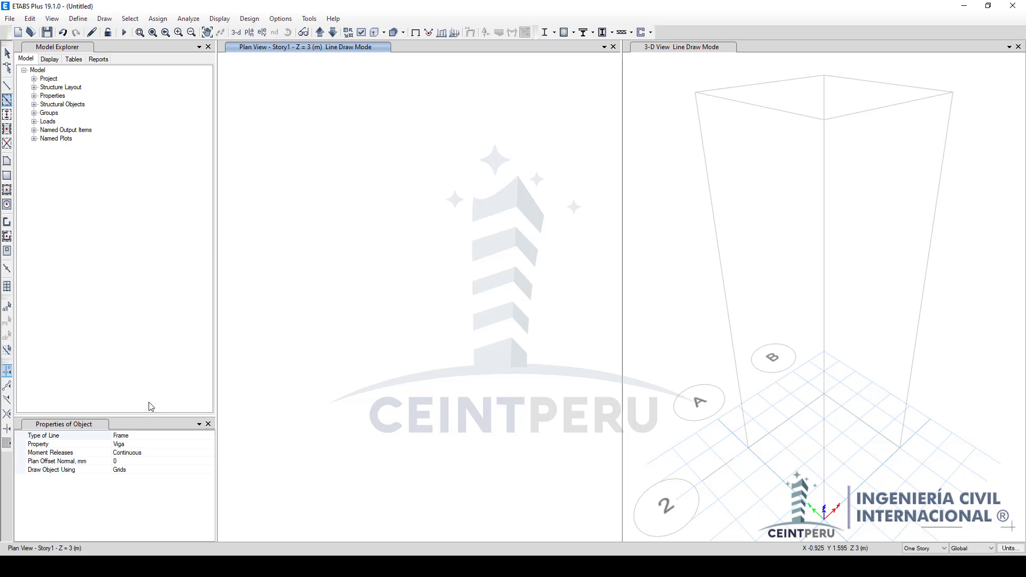
left_click(129, 444)
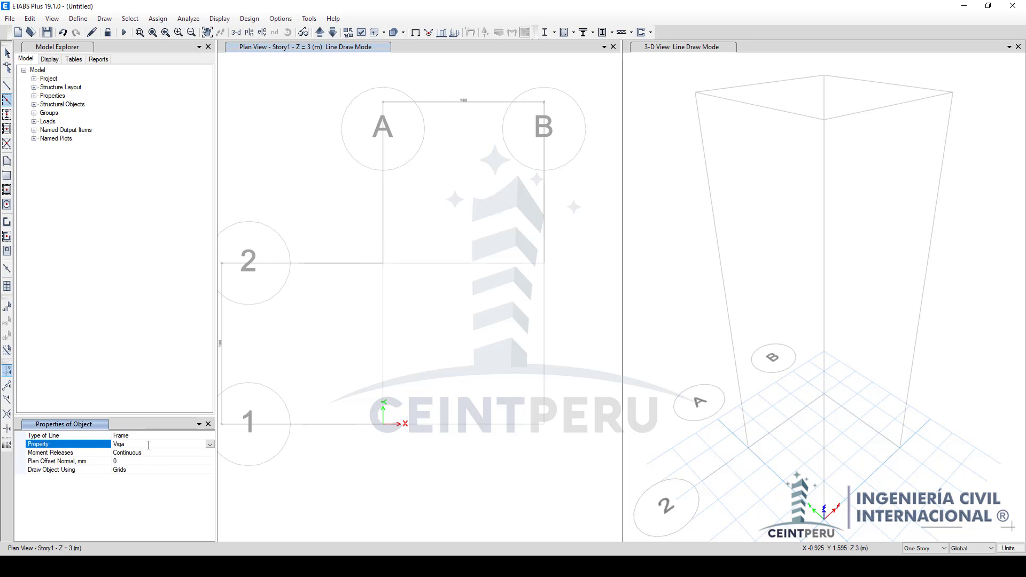
mouse_move(359, 244)
left_mouse_down()
mouse_move(495, 404)
mouse_move(575, 459)
left_mouse_up()
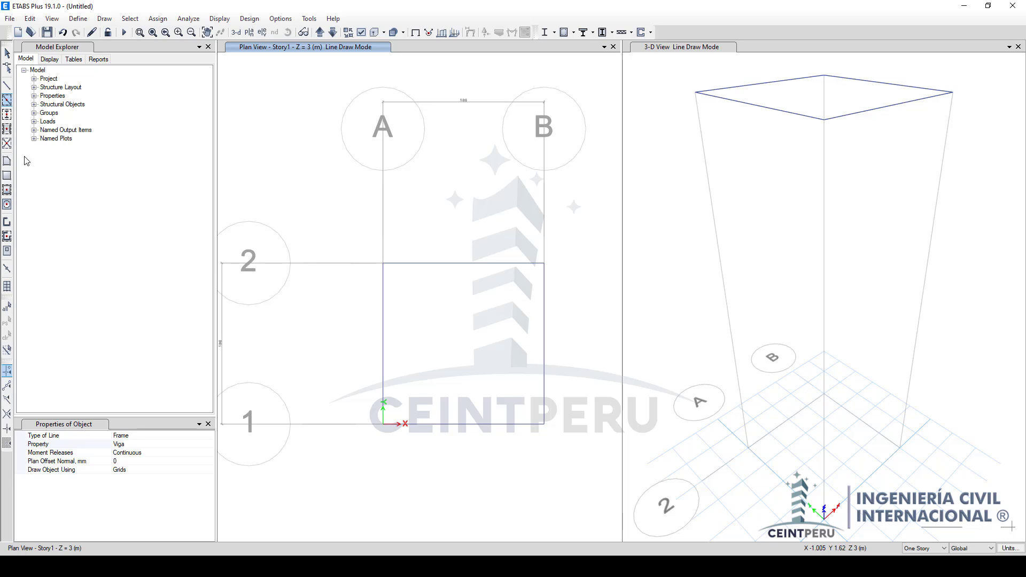
Step: Quick-draw a floor slab with the Aligerado property in the grid bay between axes A-B and 1-2
left_click(7, 190)
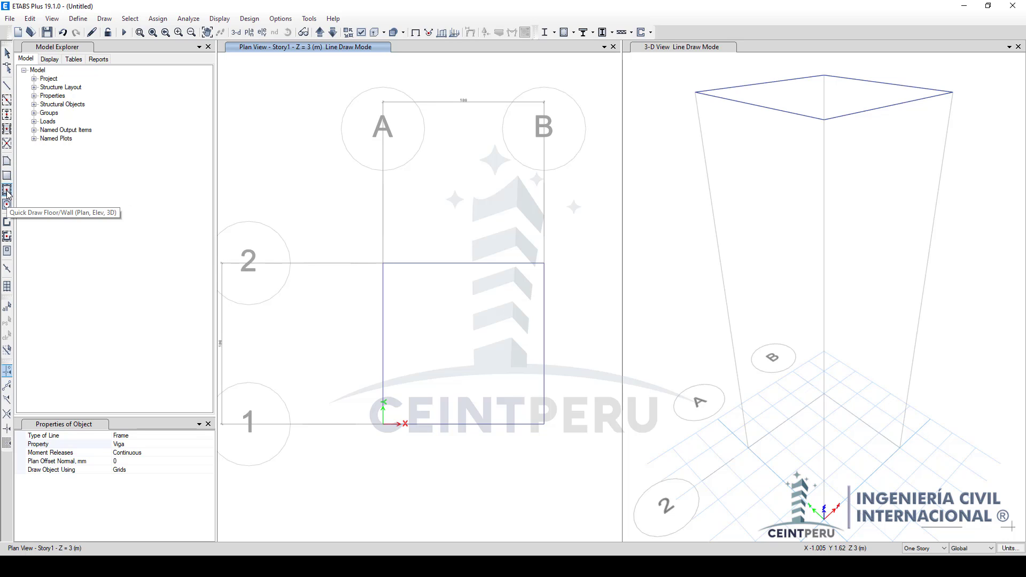
left_click(164, 436)
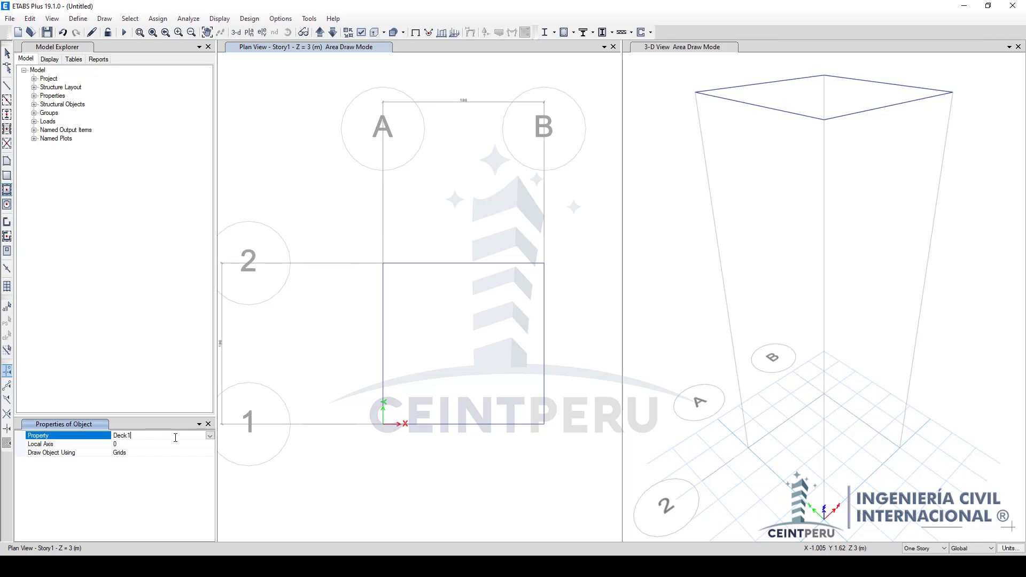
left_click(209, 435)
left_click(153, 444)
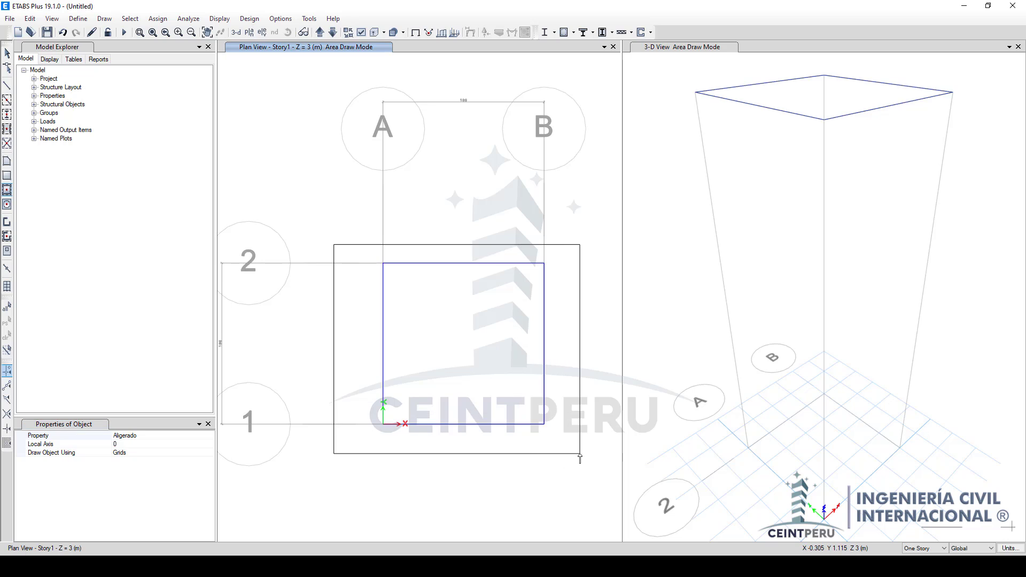
left_click(541, 314)
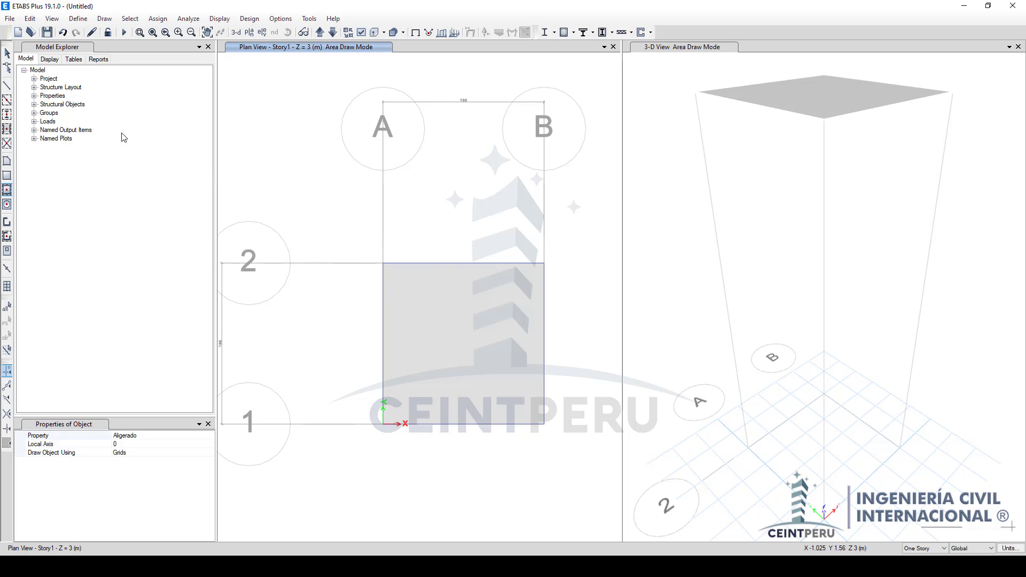
Step: Assign fixed restraints in all translations and rotations to the four corner joints, and refresh the 3-D view
left_click(7, 53)
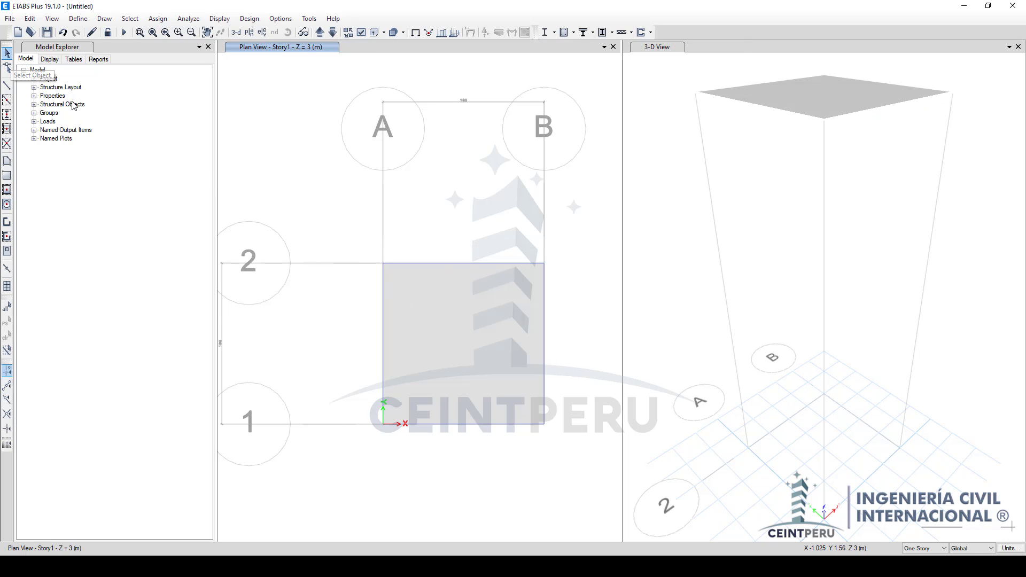
left_click_drag(360, 214, 595, 466)
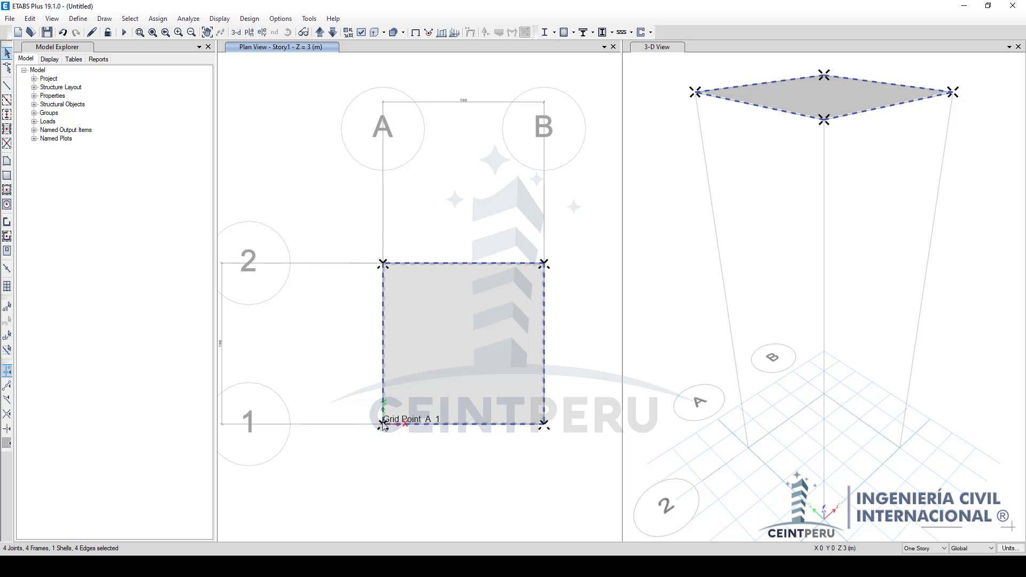
left_click(158, 19)
mouse_move(171, 32)
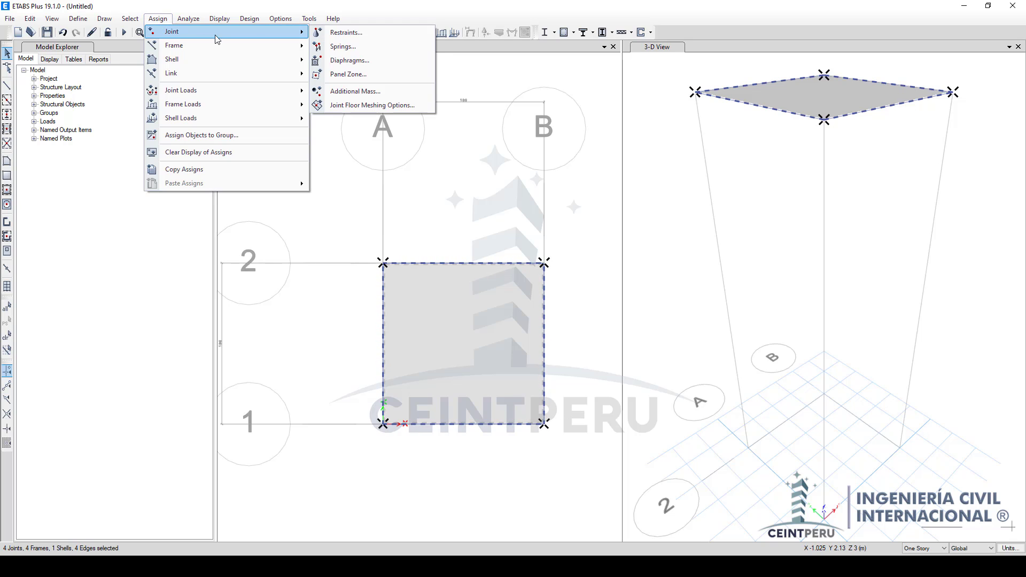
left_click(335, 33)
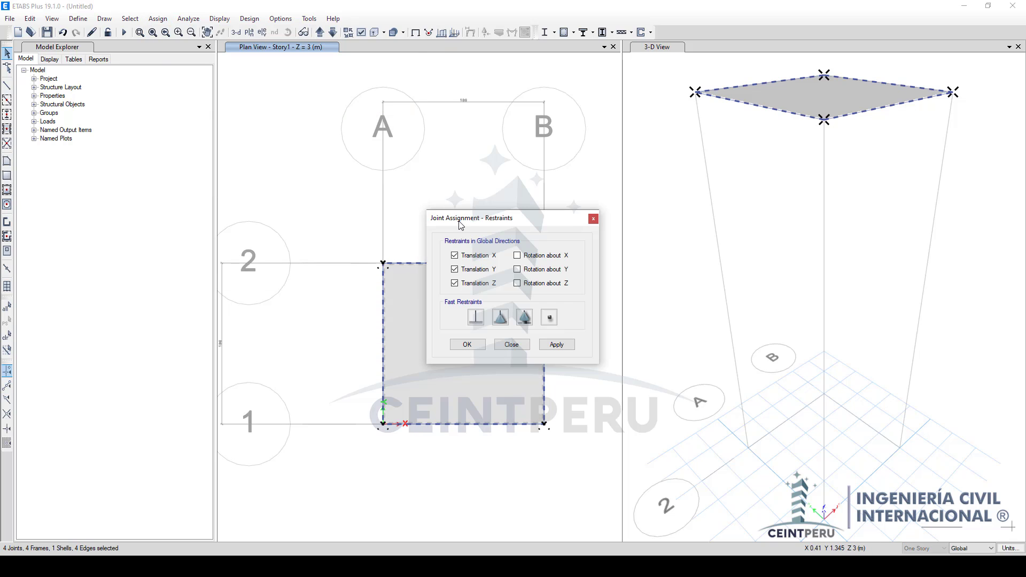
left_click_drag(465, 221, 255, 101)
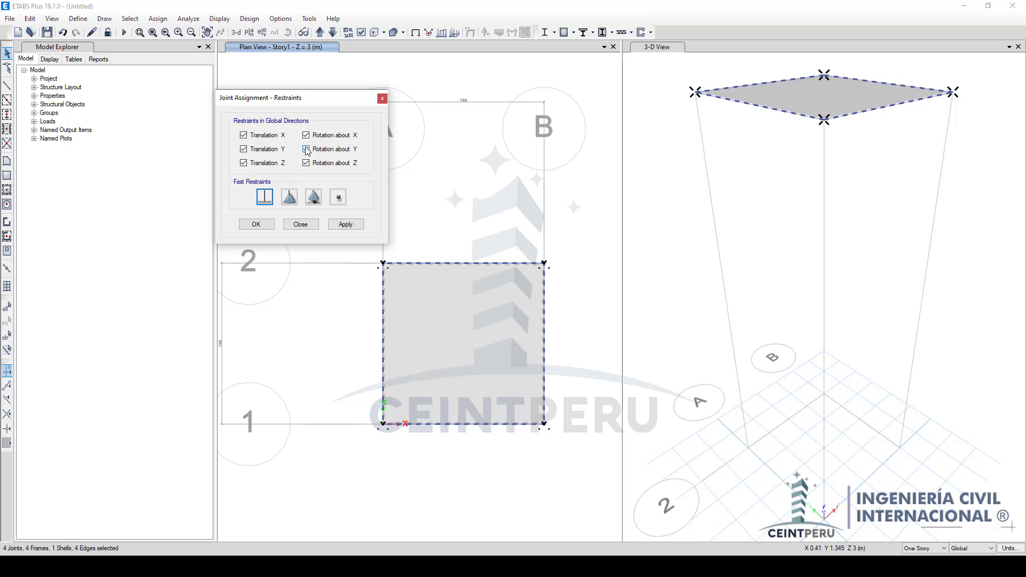
left_click(345, 225)
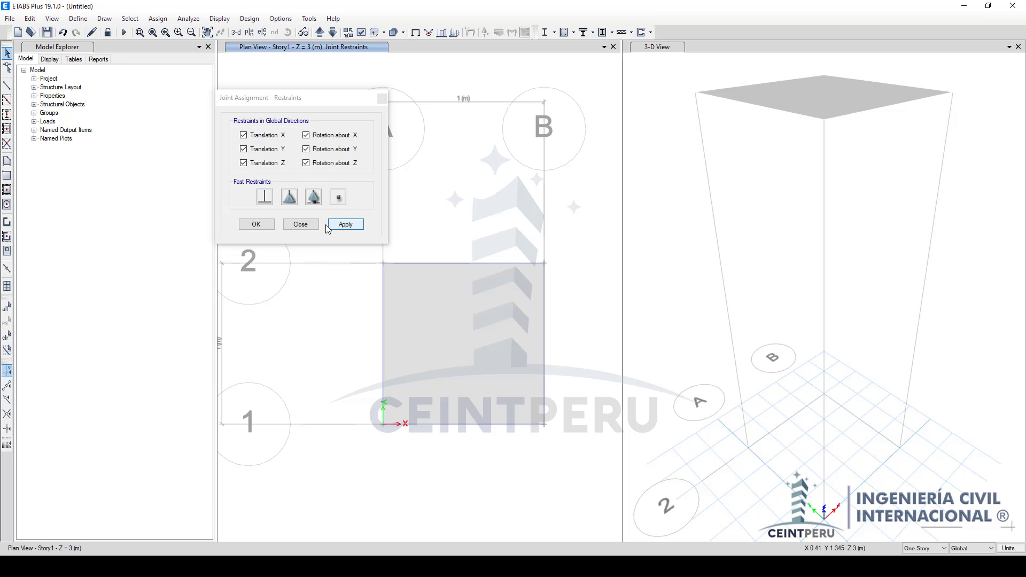
left_click(301, 225)
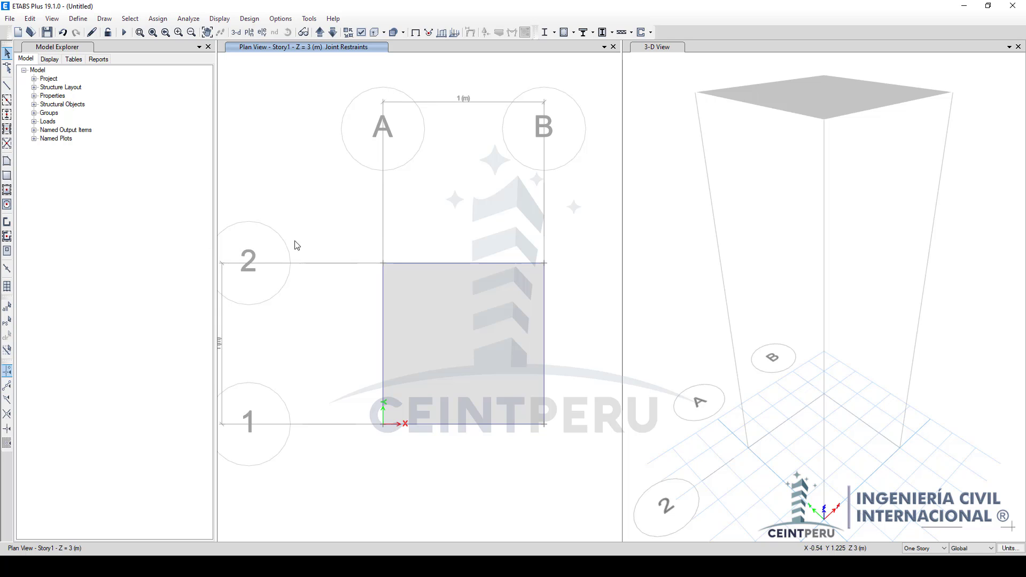
left_click(649, 104)
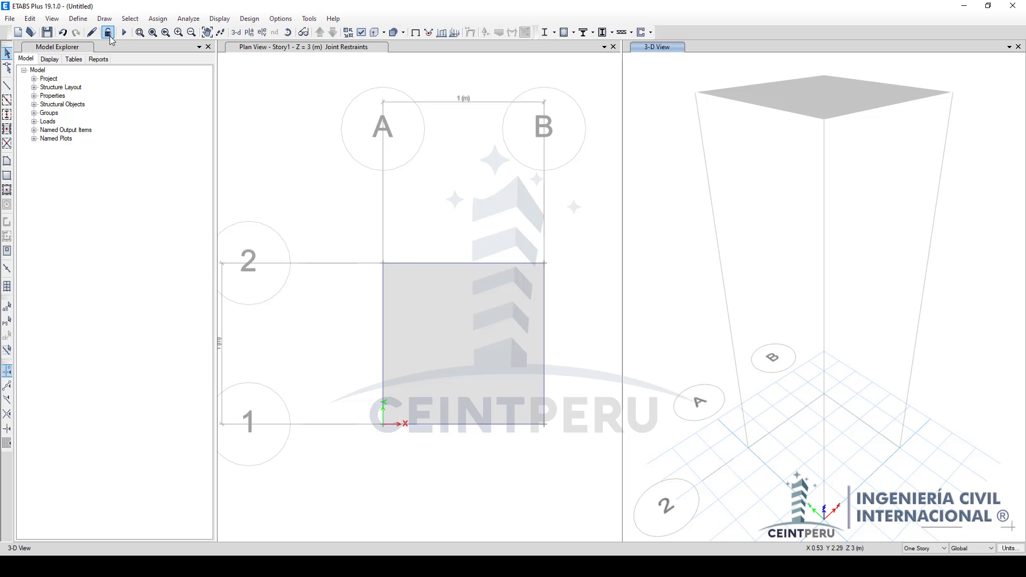
left_click(92, 33)
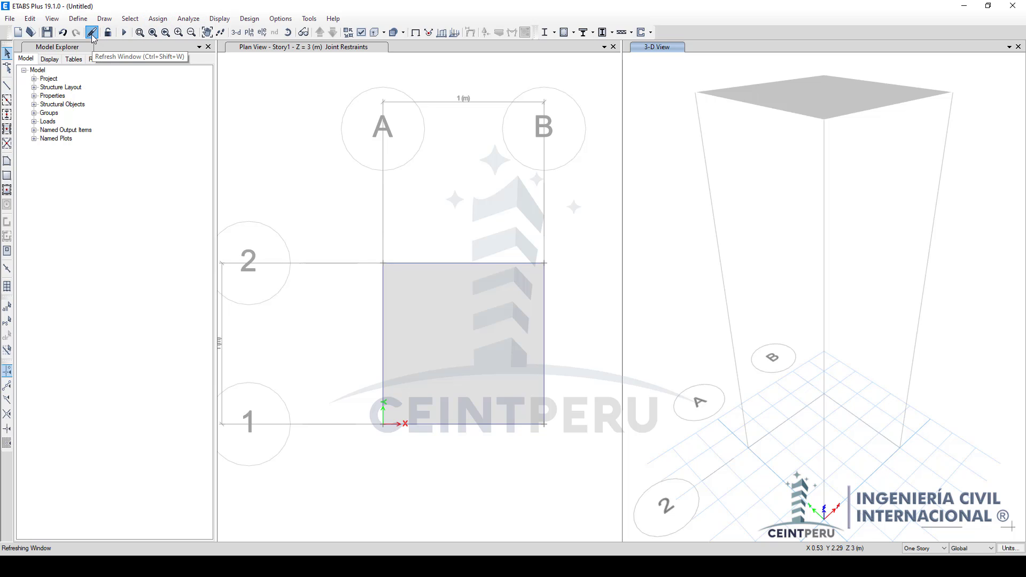
left_click(369, 198)
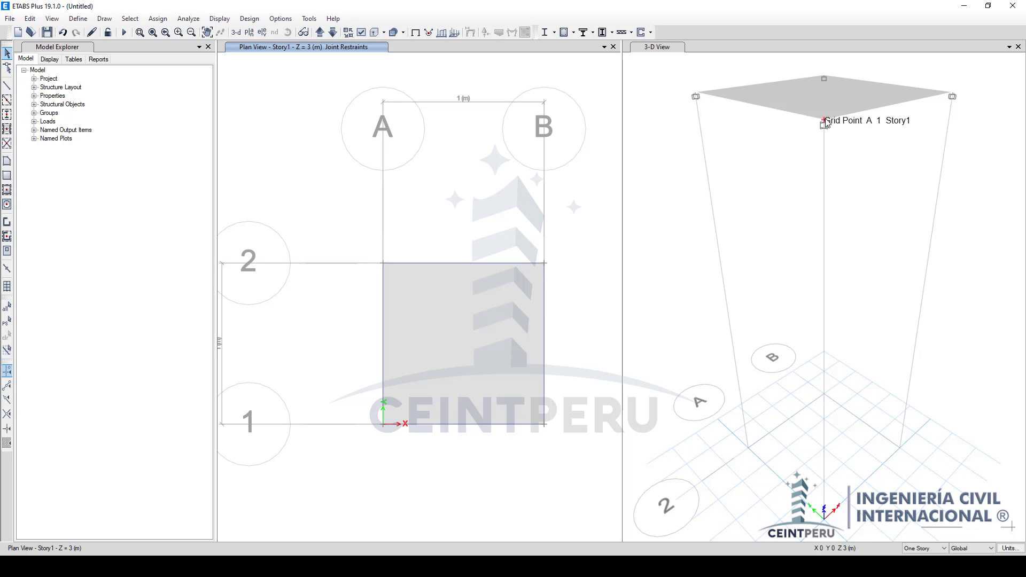
left_click_drag(435, 155, 514, 237)
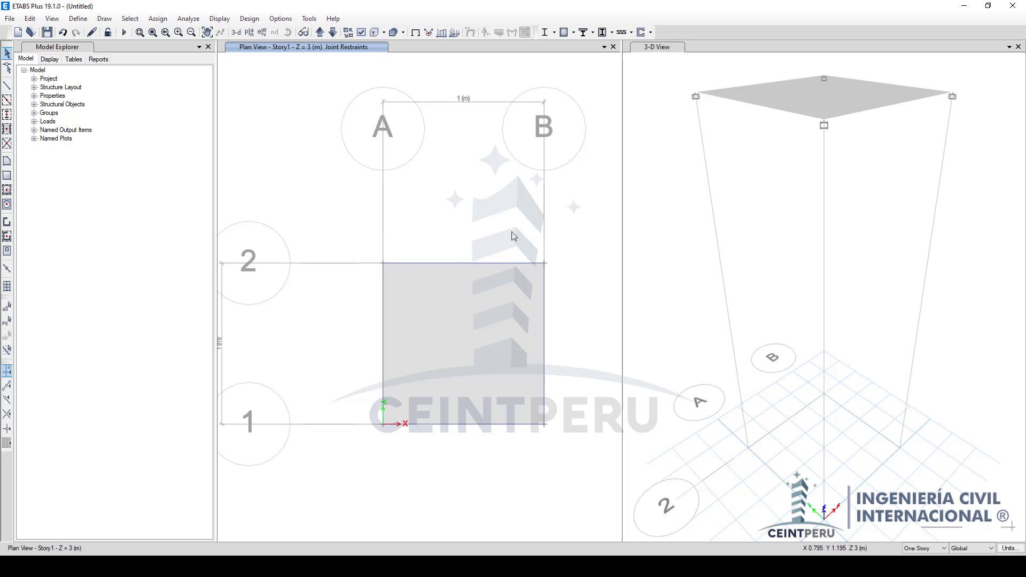
Step: Modify the Live load pattern, renaming it Carga and changing its type to Other
left_click(78, 18)
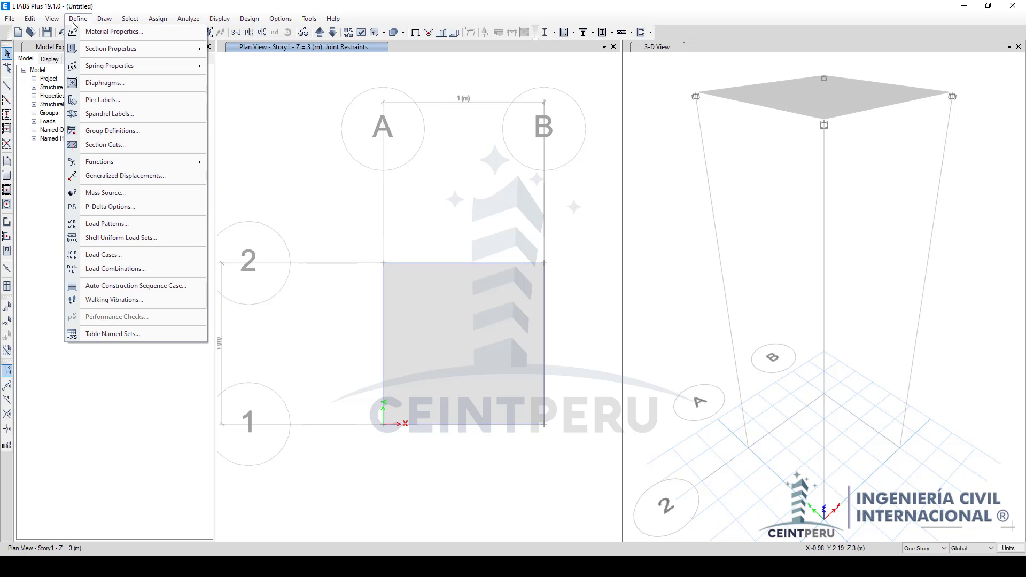
left_click(110, 228)
left_click(347, 273)
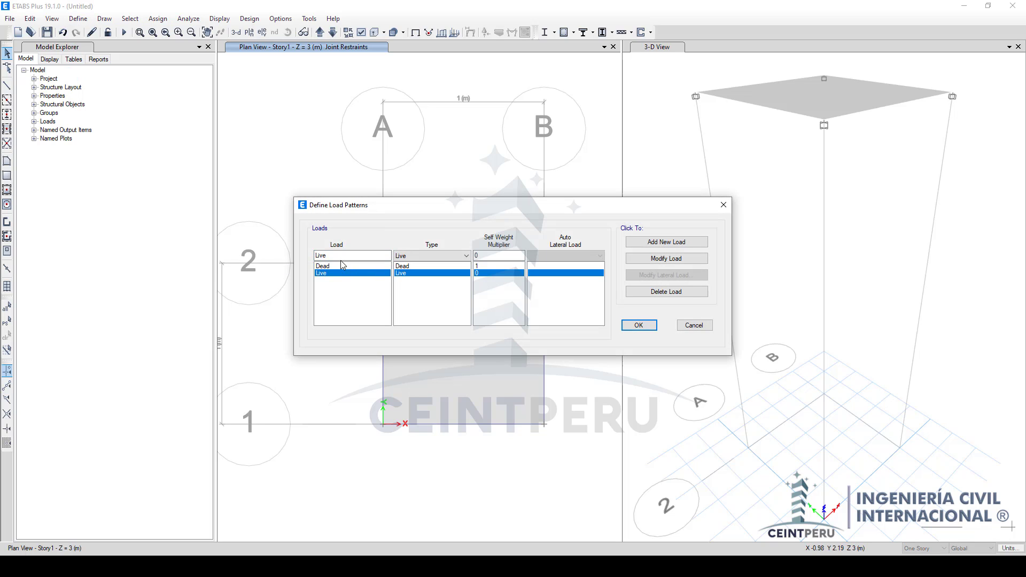
left_click(334, 255)
left_click_drag(399, 206, 395, 84)
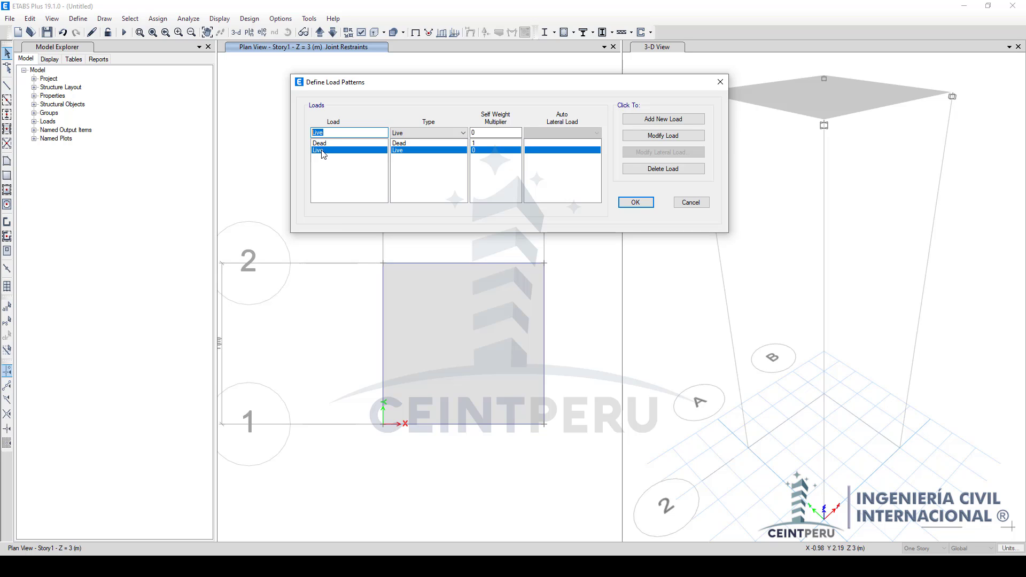
left_click_drag(333, 132, 308, 134)
type("Carga")
left_click(404, 137)
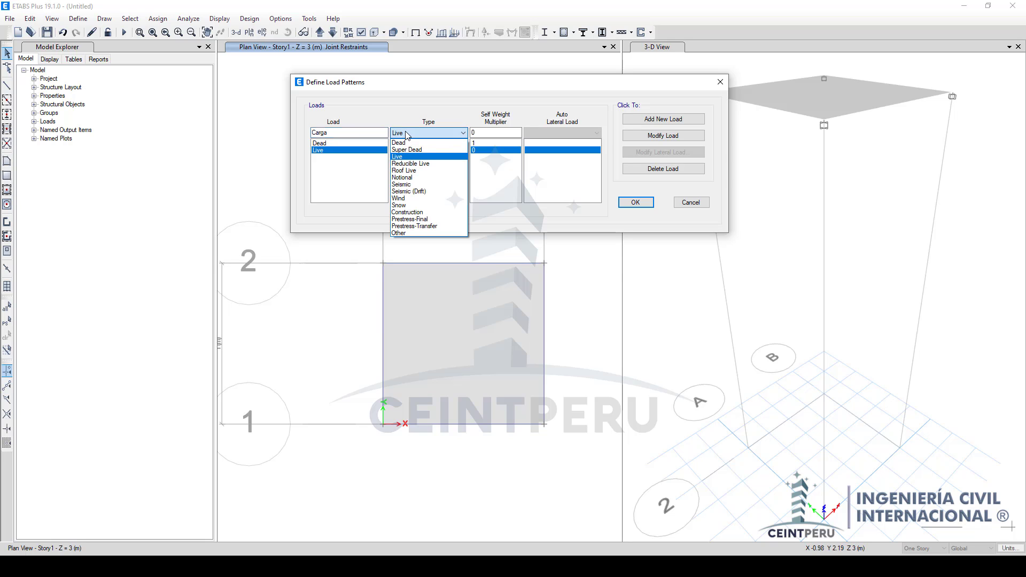
left_click(411, 235)
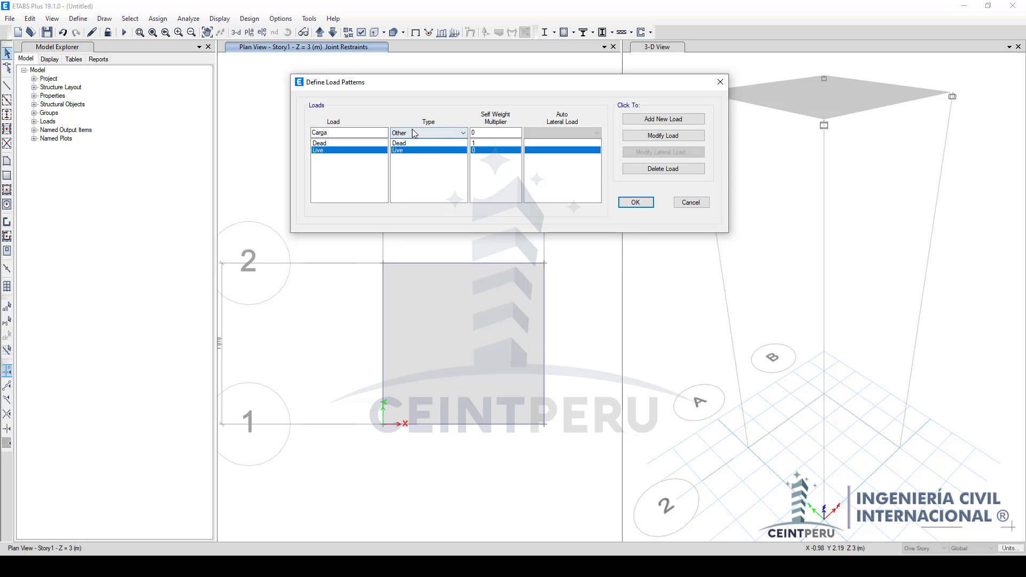
left_click(643, 137)
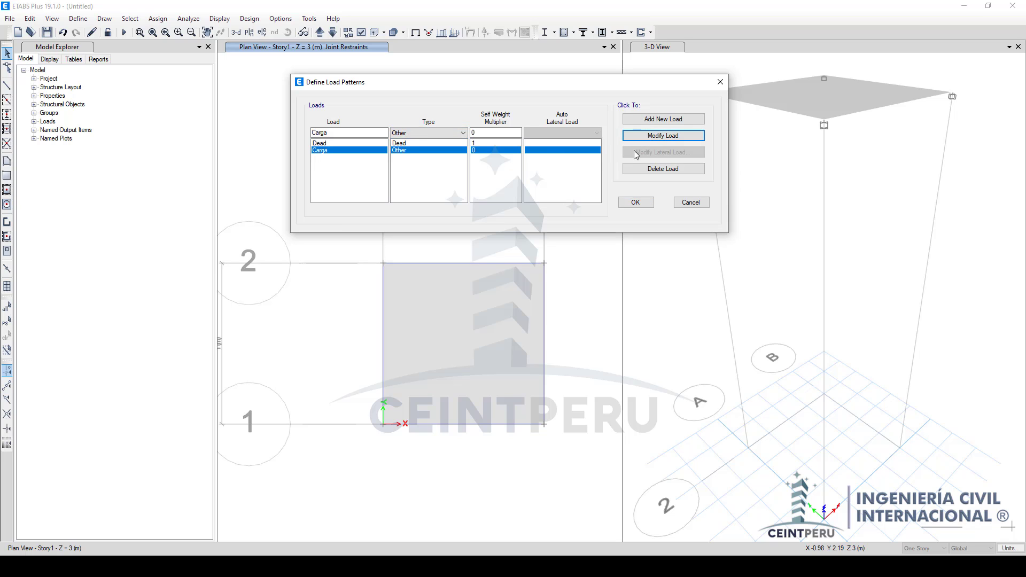
Step: Rename the Dead load pattern as Peso Propio and accept the load pattern definitions
left_click(348, 143)
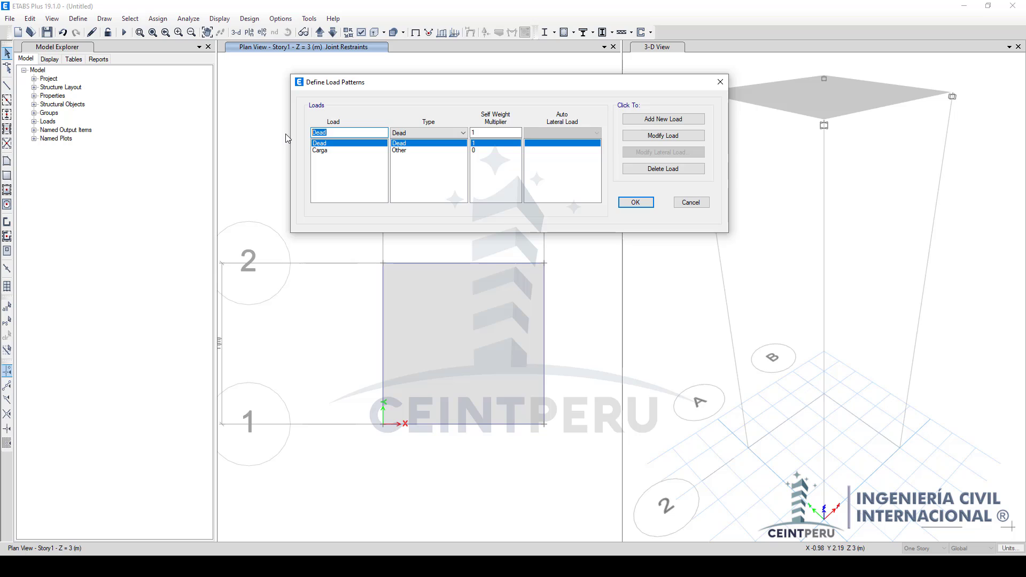
type("Ps")
type("eso Propio")
left_click(632, 137)
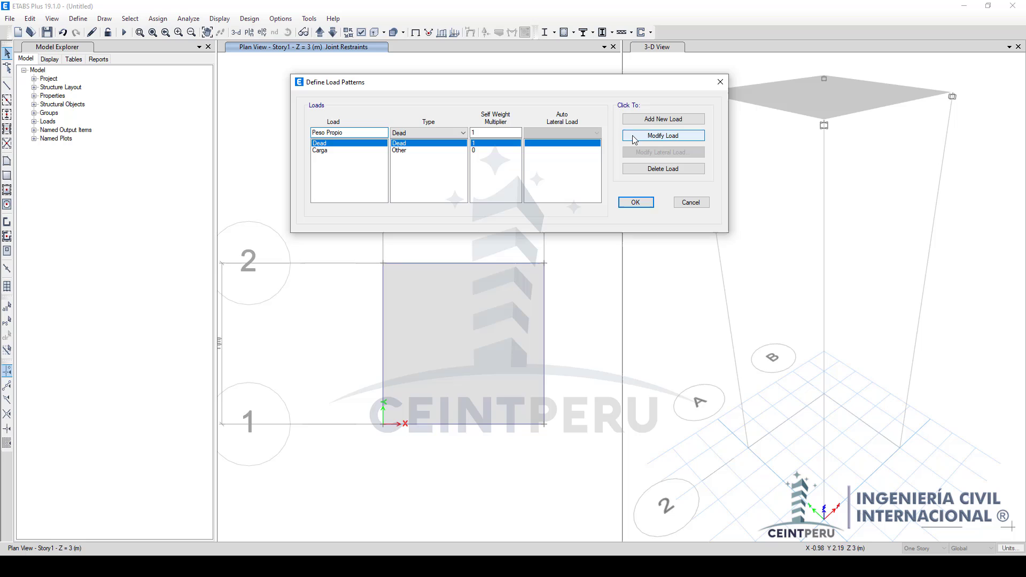
left_click(633, 202)
Step: Rename the Dead load case as Peso Propio
left_click(79, 19)
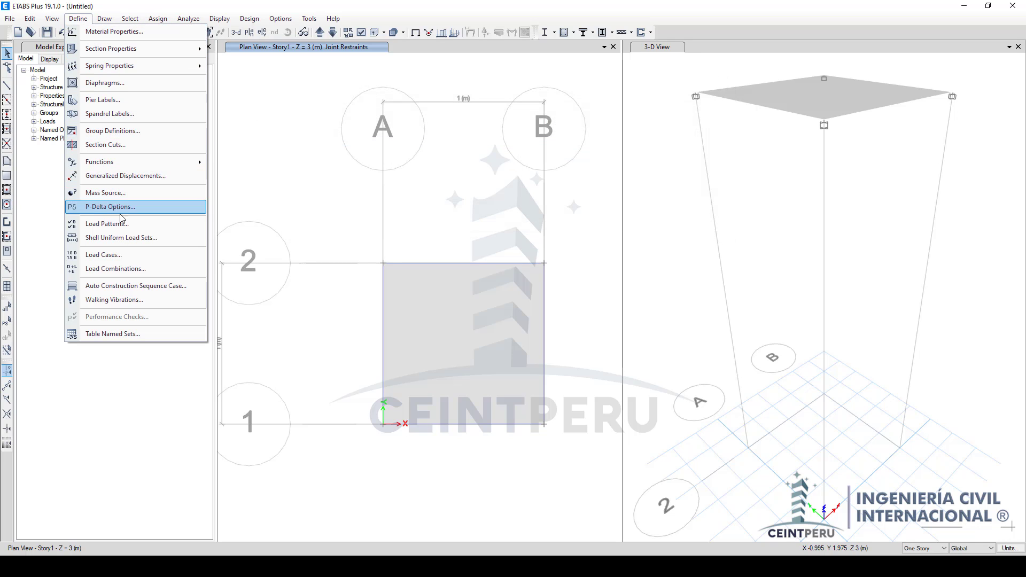
left_click(115, 255)
left_click(354, 253)
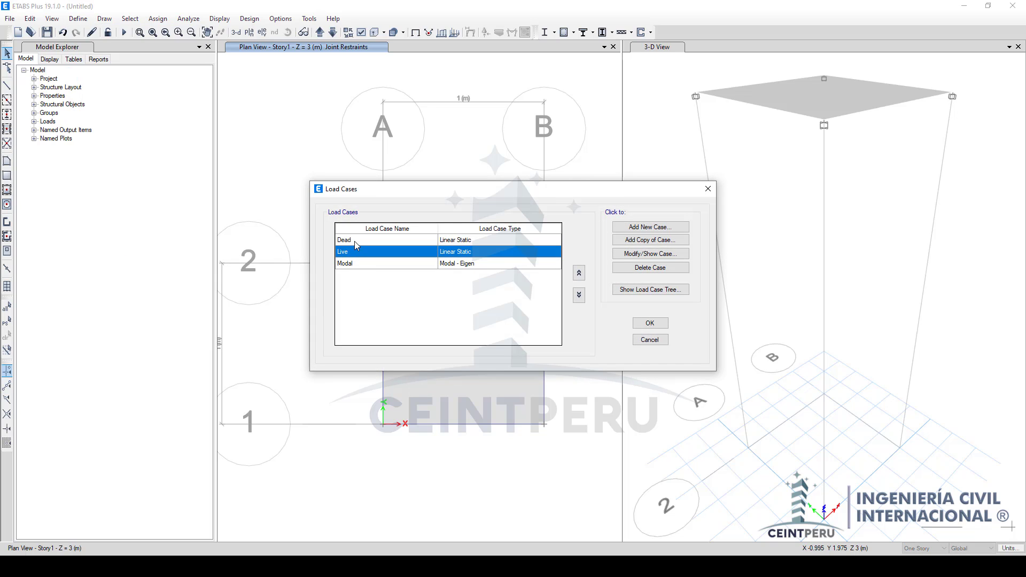
left_click(354, 241)
left_click(353, 253)
left_click(354, 242)
left_click(354, 252)
left_click(354, 241)
left_click(354, 252)
left_click(354, 240)
left_click(355, 252)
left_click(355, 242)
left_click(356, 251)
left_click(356, 243)
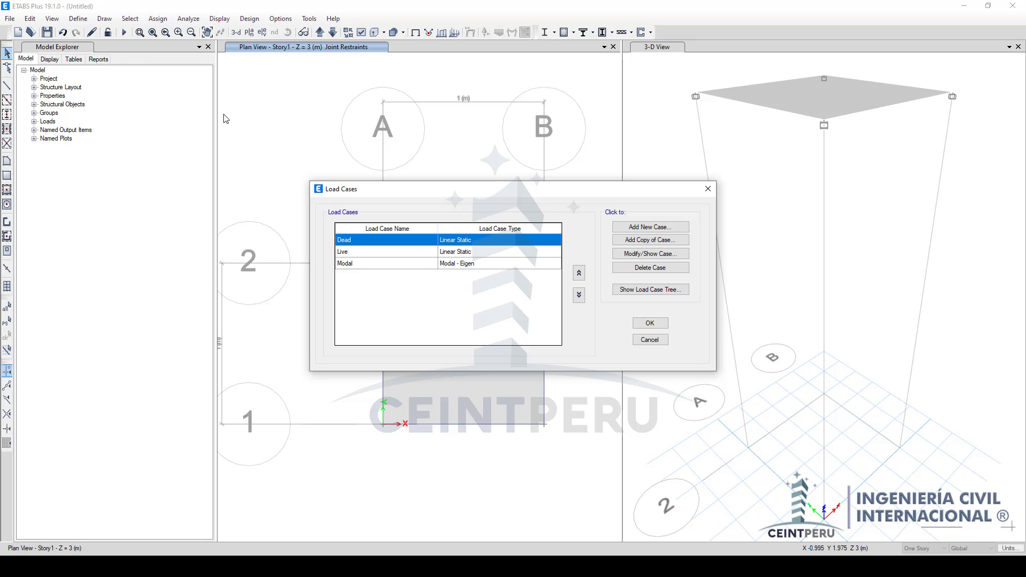
left_click(656, 257)
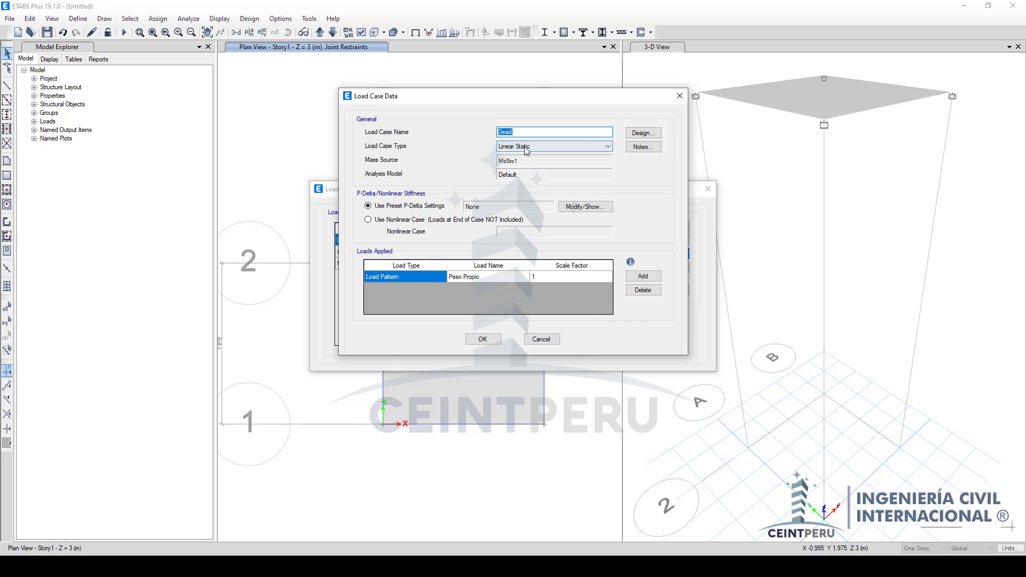
type("Peso Propio")
left_click(483, 339)
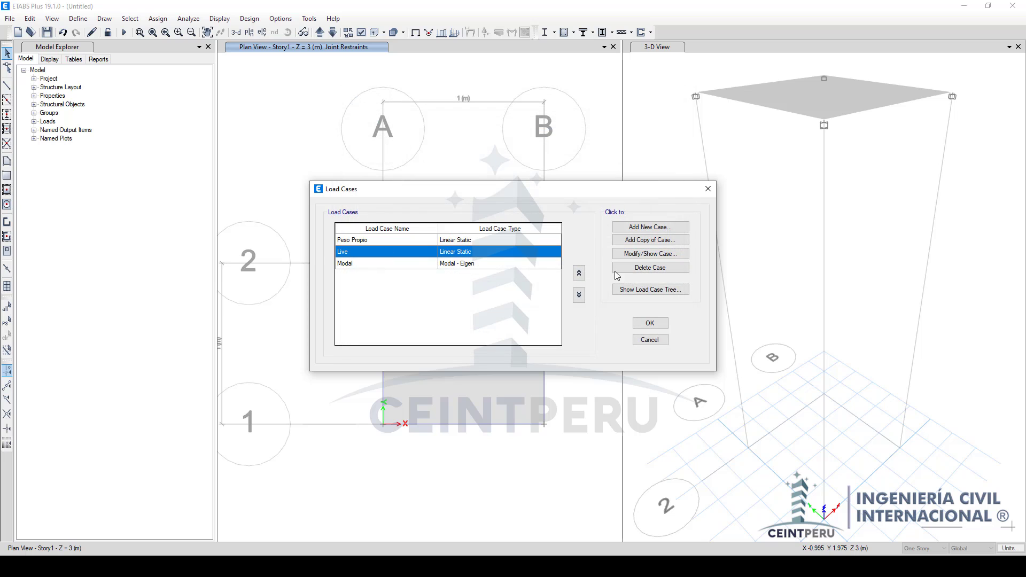
Step: Rename the Live load case as Carga and accept the load case definitions
left_click(640, 256)
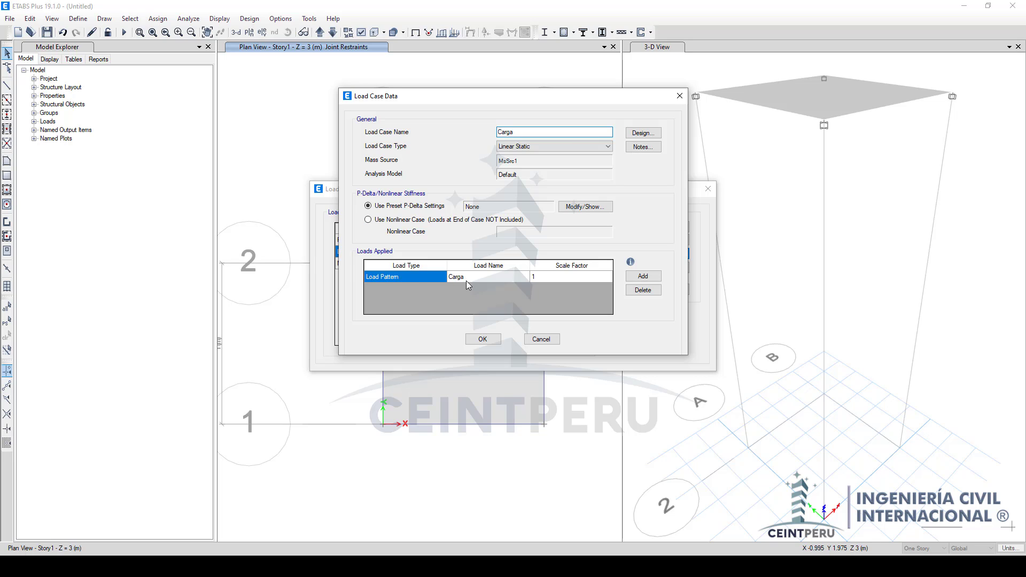
left_click(482, 339)
left_click(645, 327)
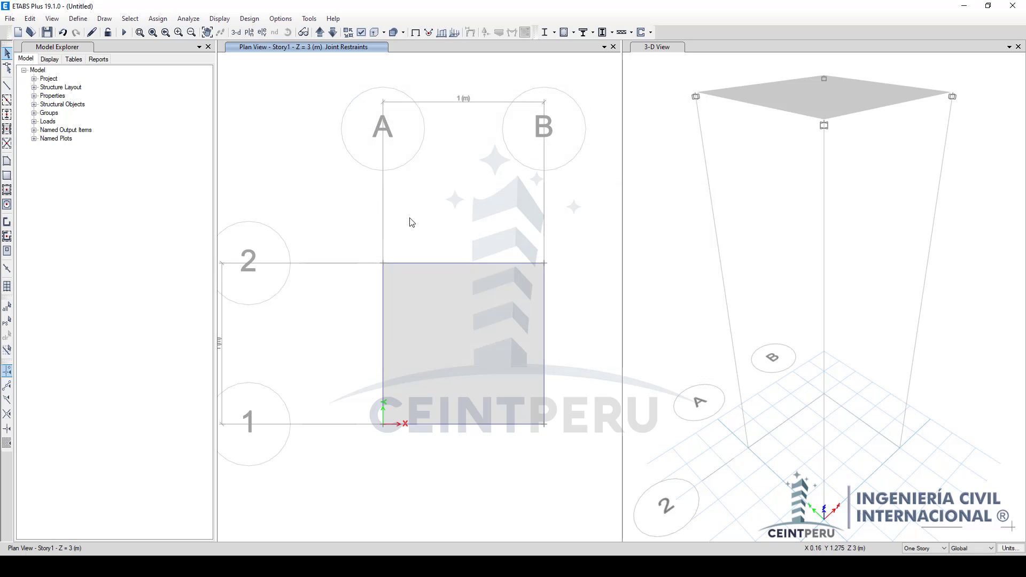
Step: Assign a uniform gravity shell load of 50 kgf/m² to the slab under the Carga pattern, replacing existing loads
left_click(443, 331)
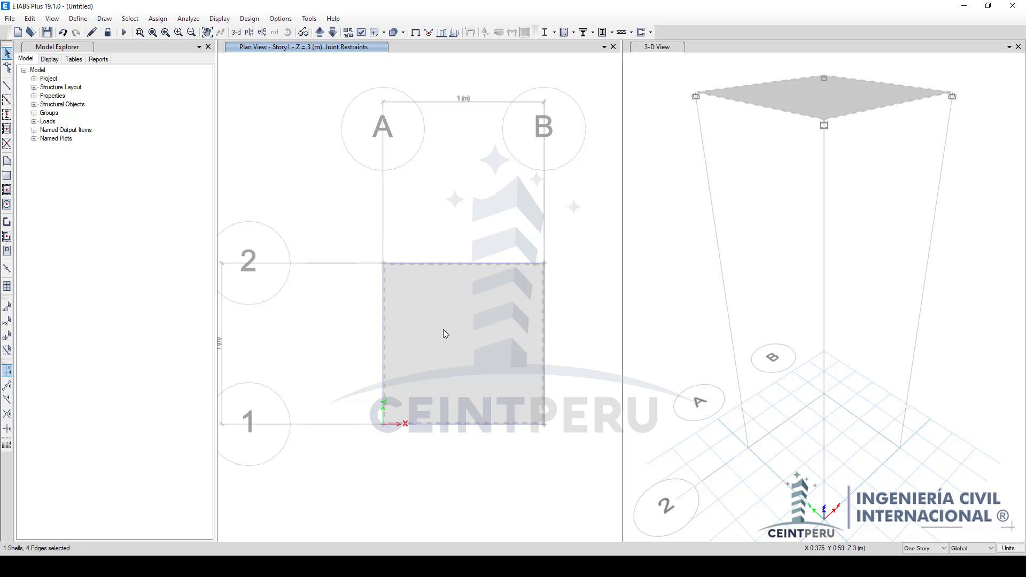
left_click(187, 20)
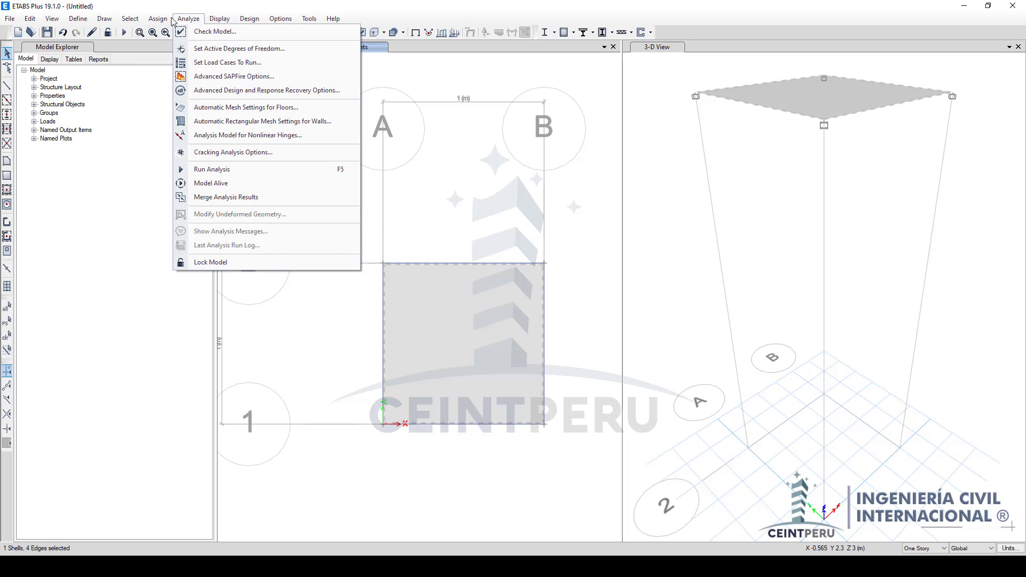
mouse_move(159, 20)
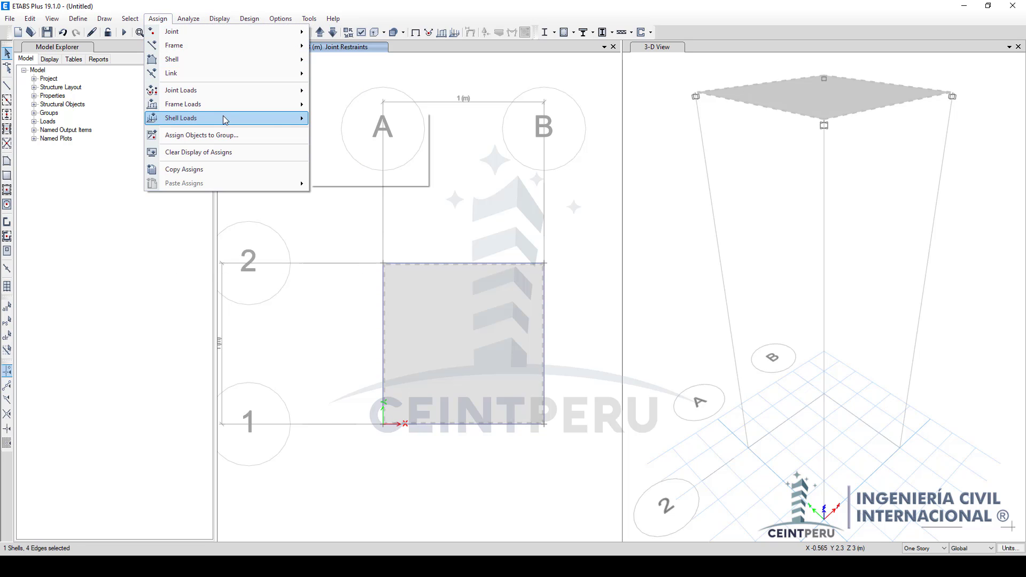
mouse_move(223, 117)
left_click(335, 134)
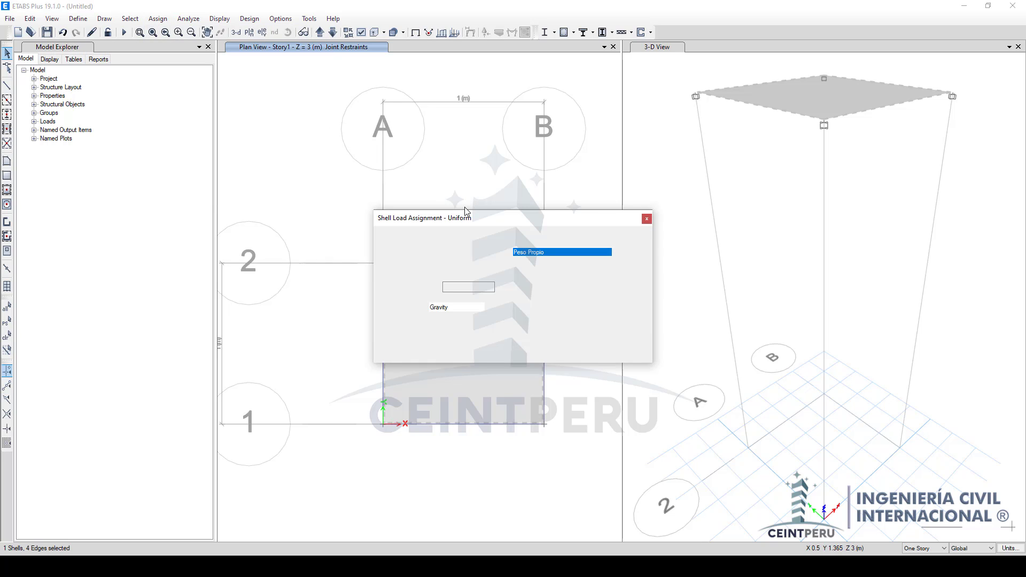
mouse_move(470, 221)
left_mouse_down()
mouse_move(497, 168)
mouse_move(501, 87)
left_mouse_up()
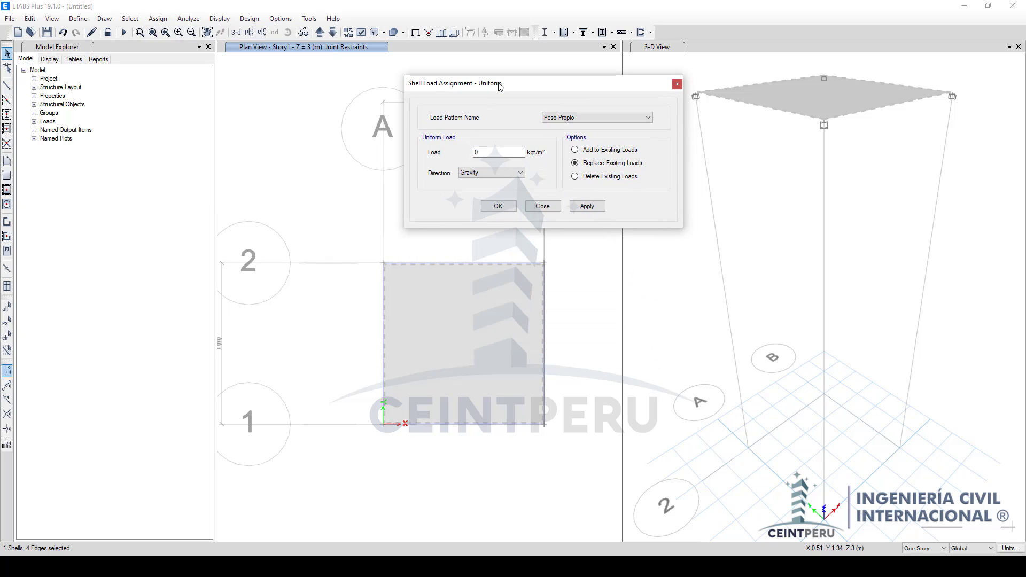
left_click(583, 118)
left_click(569, 134)
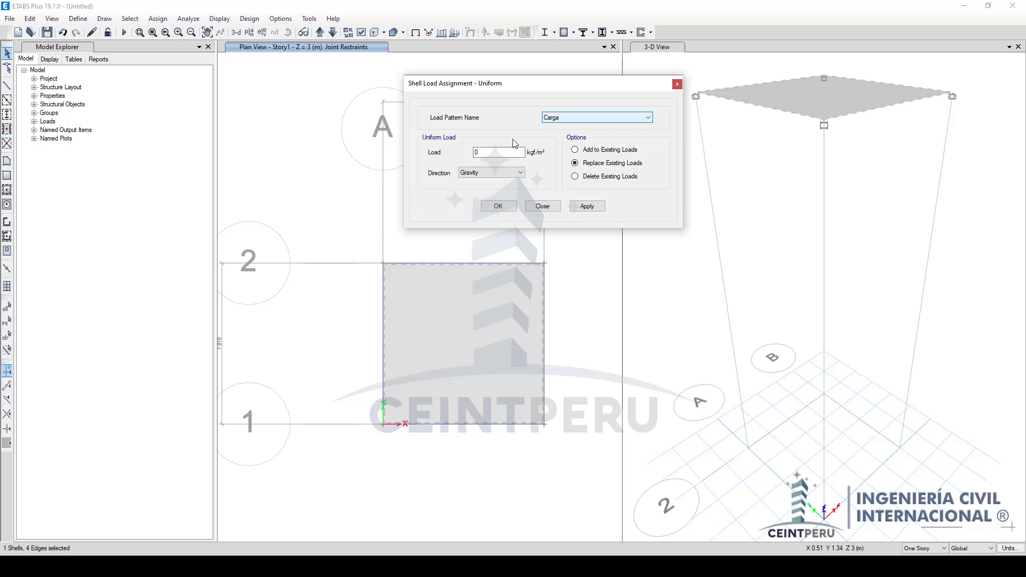
left_click_drag(492, 153, 467, 156)
left_click(587, 206)
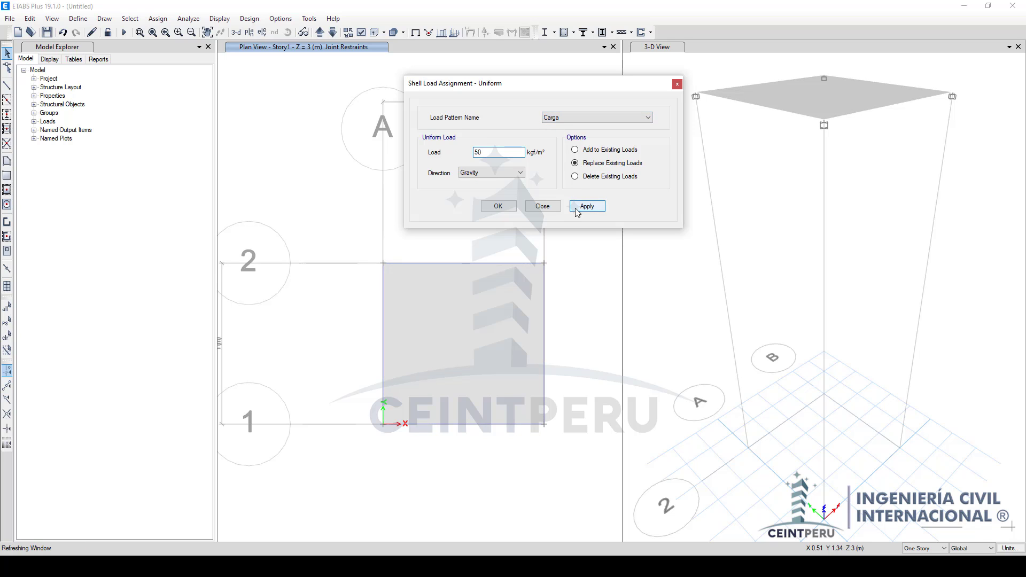
left_click(548, 205)
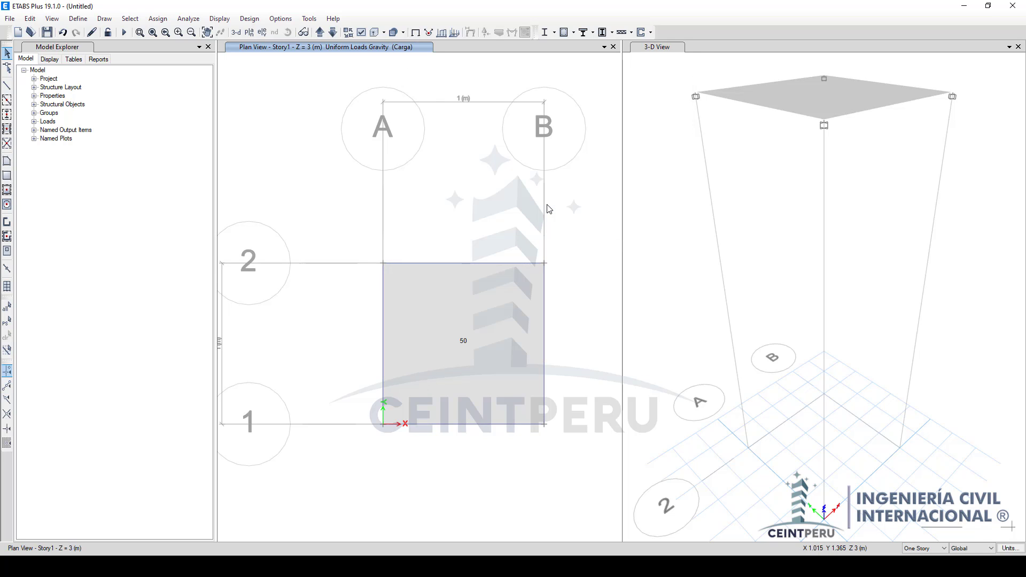
Step: Enable the display of slab internal ribs in the Story1 plan view
left_click(362, 32)
left_click_drag(479, 94, 640, 59)
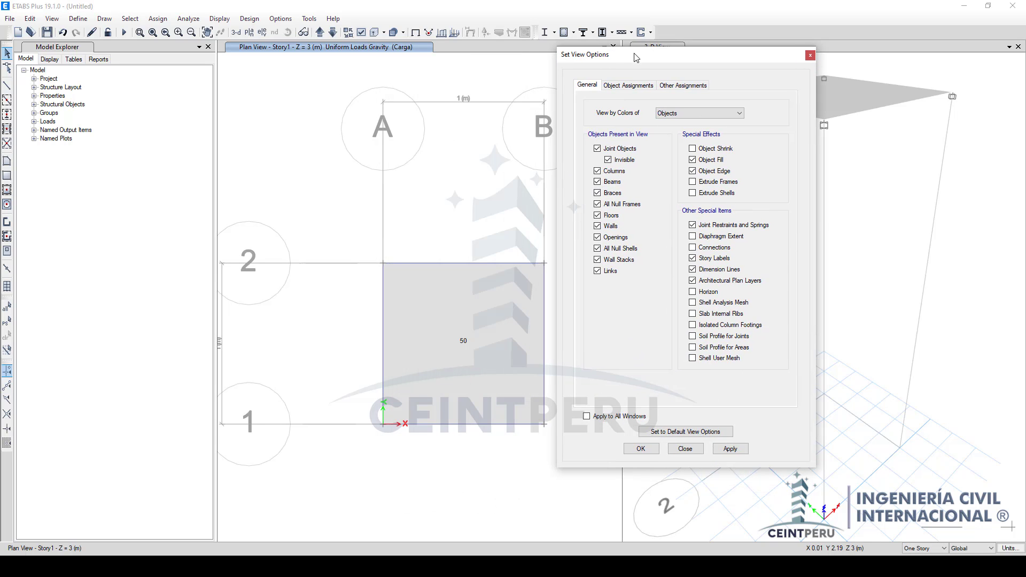
left_click(692, 314)
left_click(725, 450)
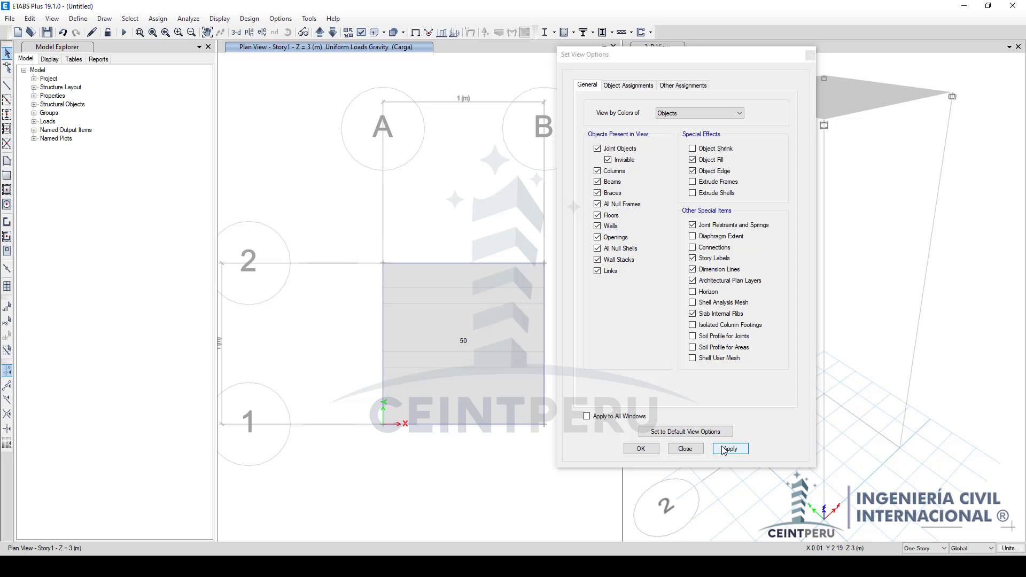
Step: Show the slab internal ribs in the 3-D view and look at the ribbed slab from above
left_click_drag(723, 57, 515, 94)
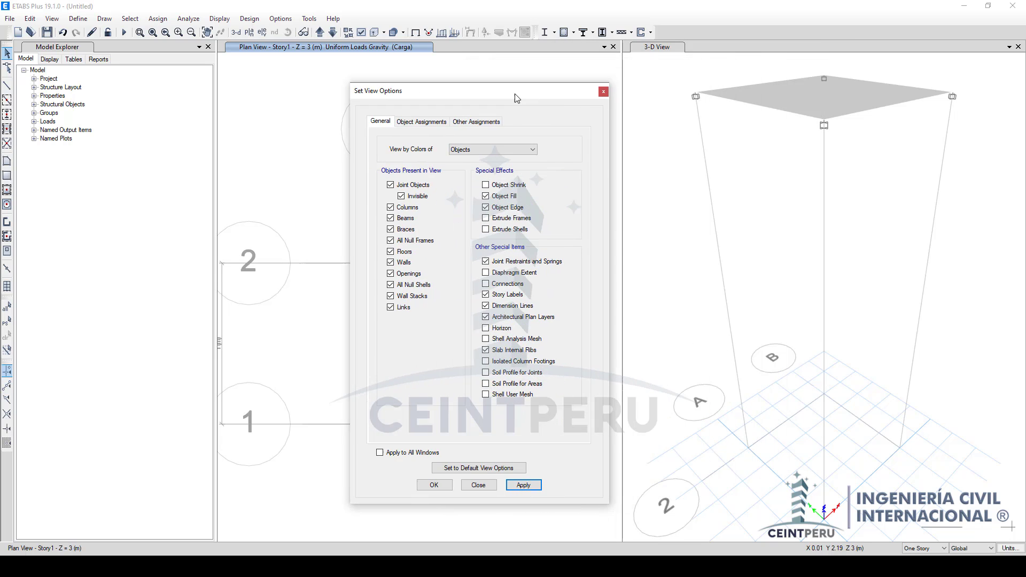
left_click(689, 68)
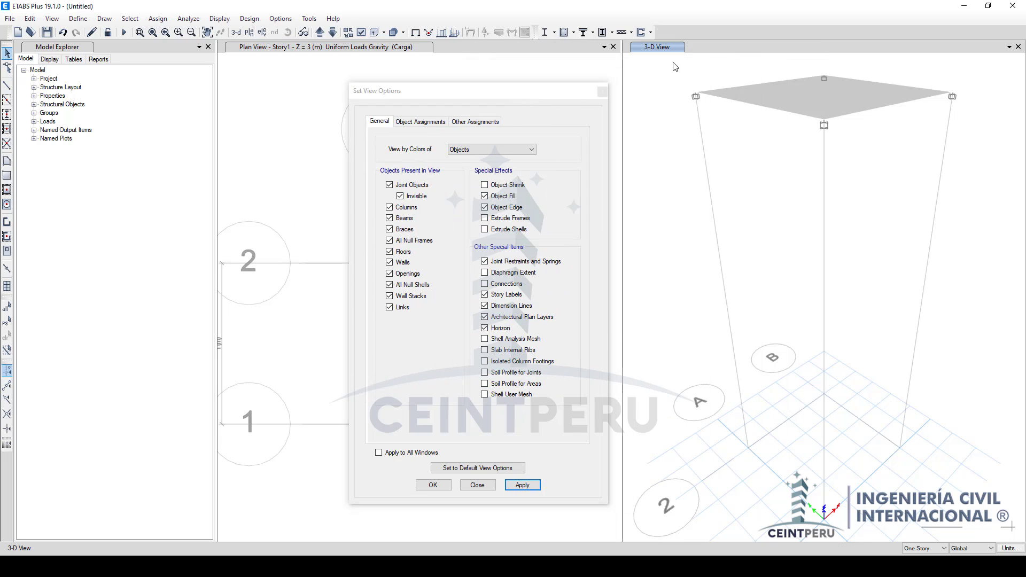
left_click(524, 354)
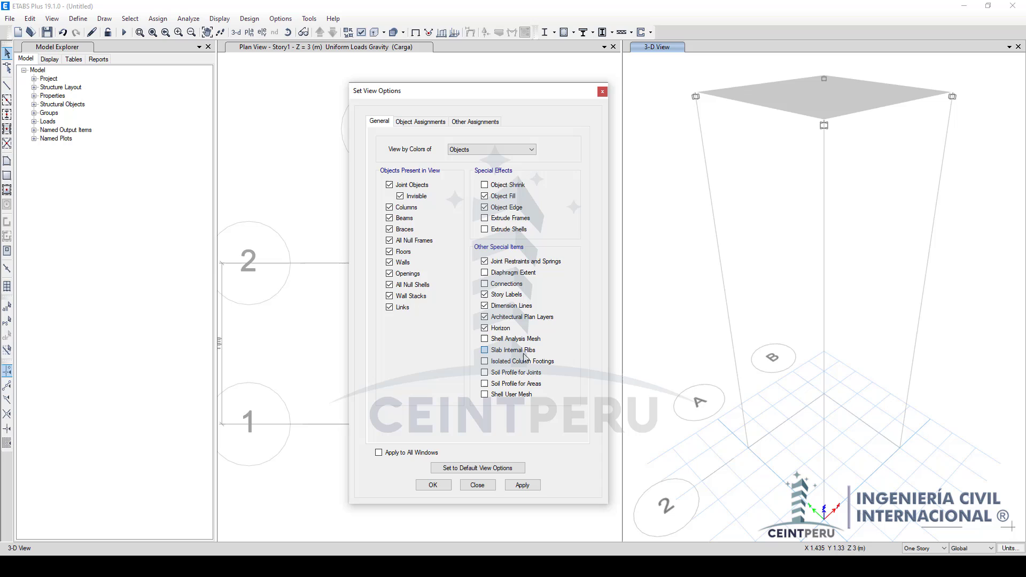
left_click(528, 487)
left_click(492, 486)
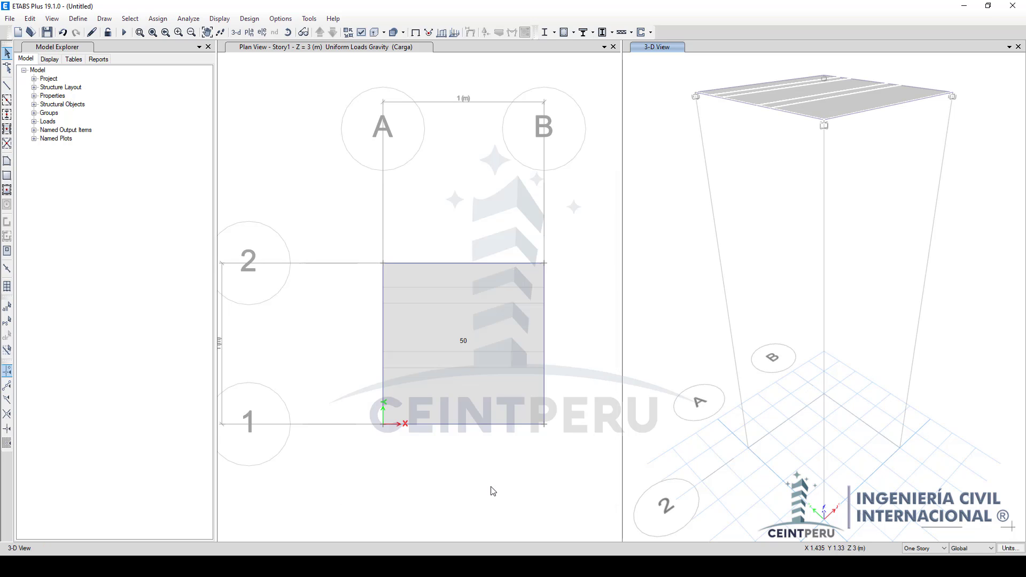
middle_click_drag(693, 233, 684, 288, "shift")
middle_click_drag(737, 212, 745, 270)
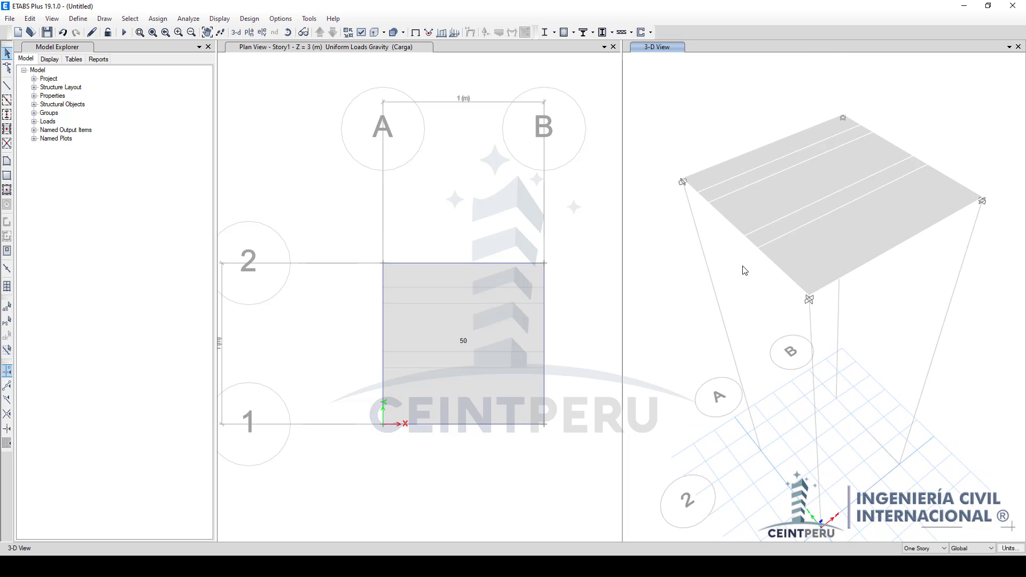
Step: Switch to the PowerPoint slideshow and advance to the slide on the one-direction lightened slab and its concrete volume formula
left_click(489, 212)
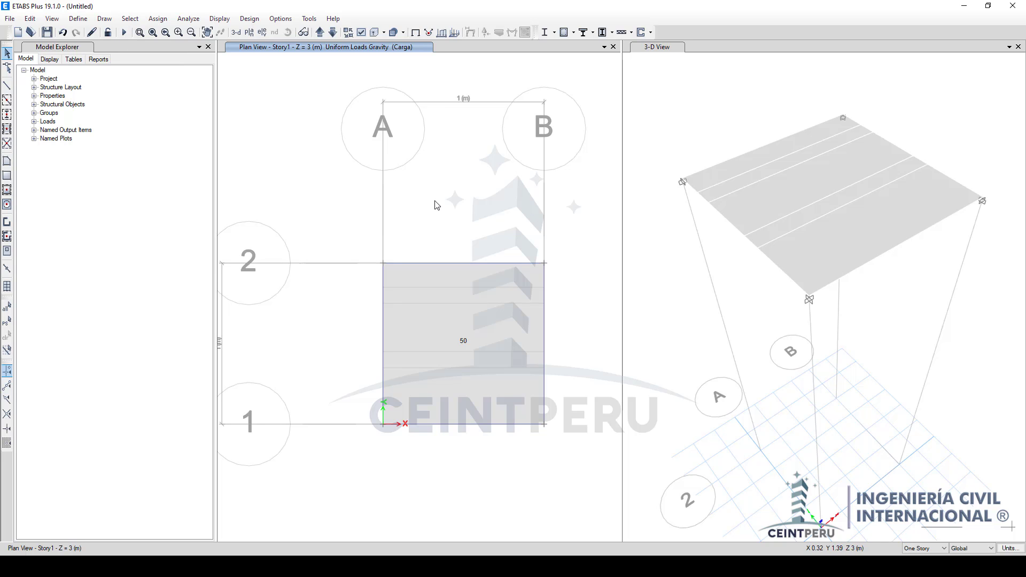
key("super")
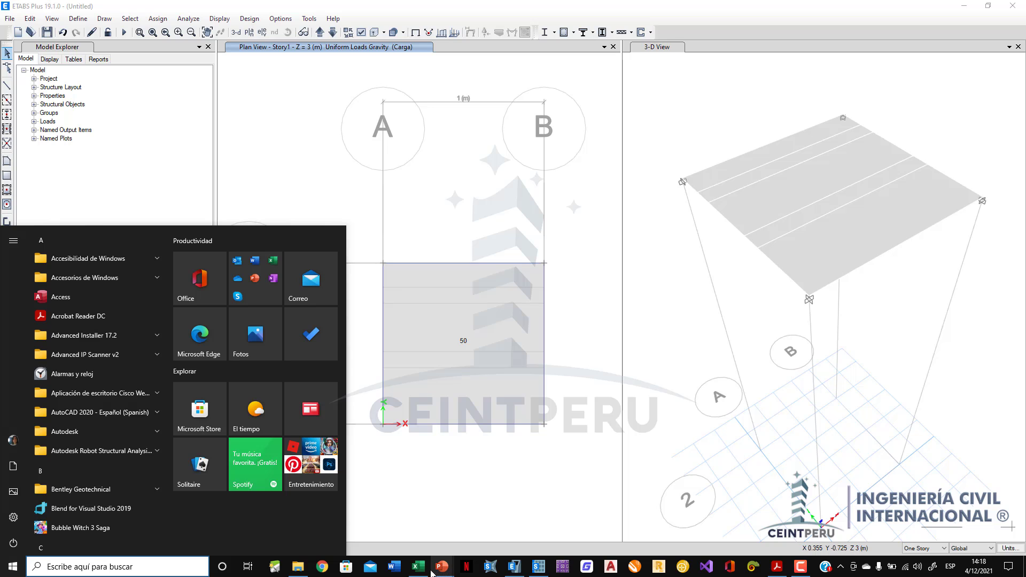
mouse_move(420, 574)
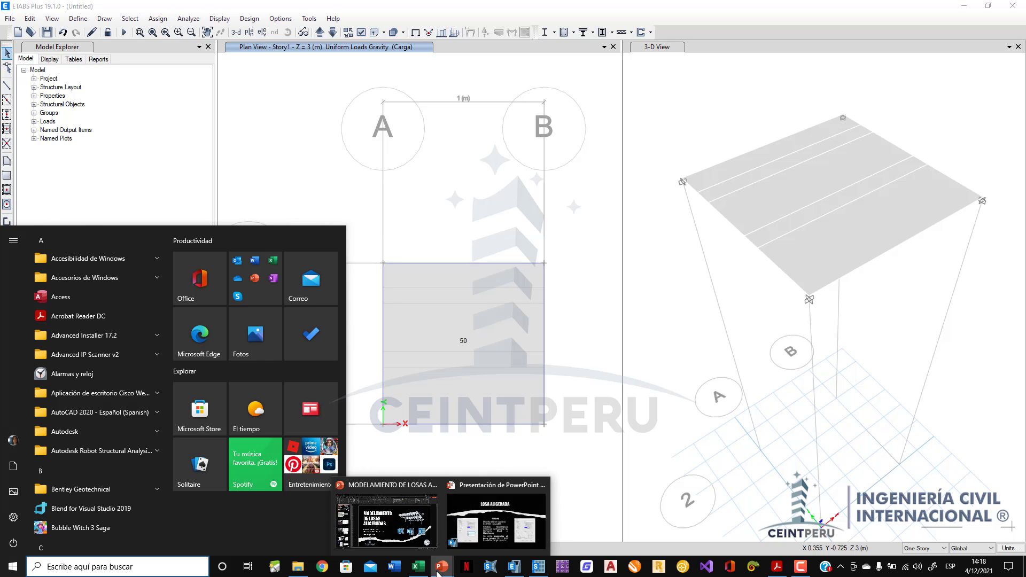
left_click(481, 531)
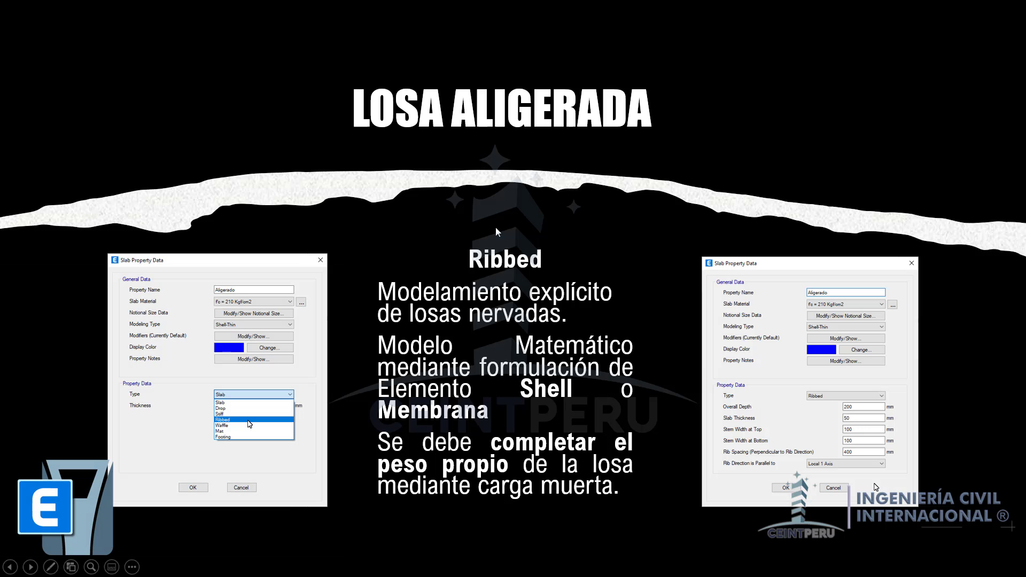
left_click(466, 196)
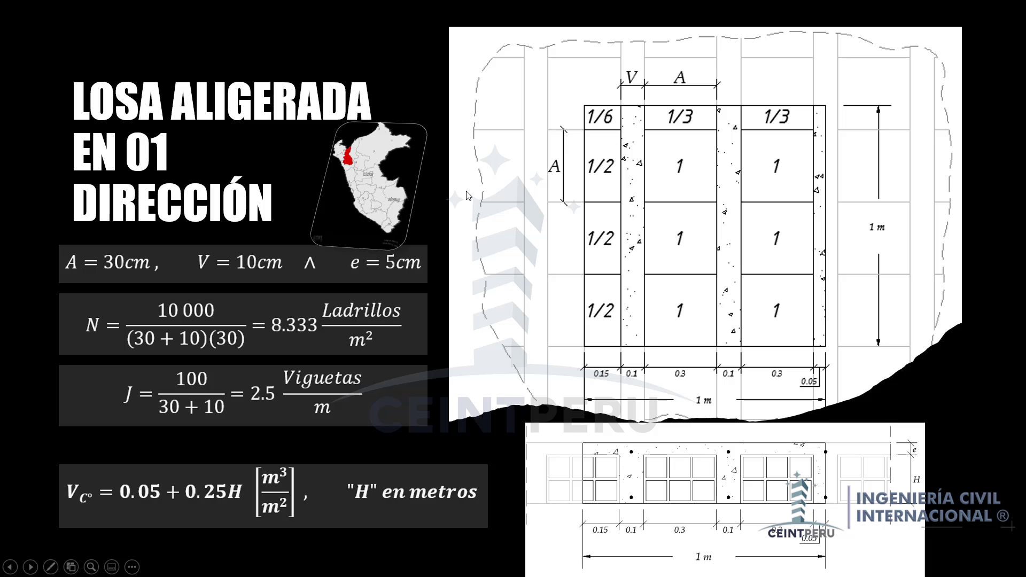
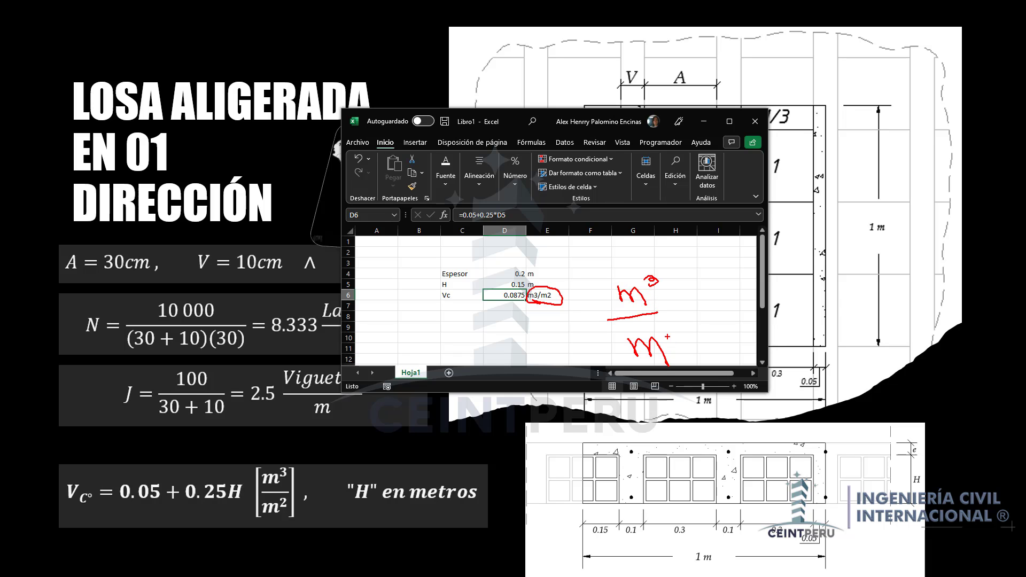
Step: Handwrite the unit product m³/m² · kgf/m³ over the worksheet, strike out m³, circle kgf/m², and clear the annotations
left_click_drag(665, 326, 675, 333)
left_click_drag(698, 264, 707, 301)
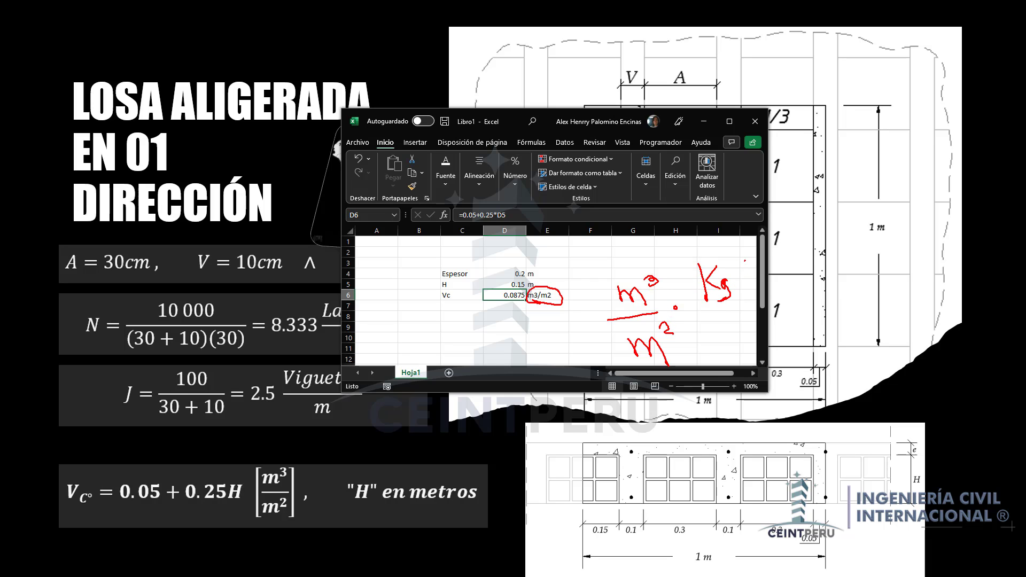
mouse_move(744, 260)
left_mouse_down()
mouse_move(739, 303)
mouse_move(751, 276)
left_mouse_up()
left_click_drag(706, 314, 761, 304)
left_click_drag(731, 348, 759, 360)
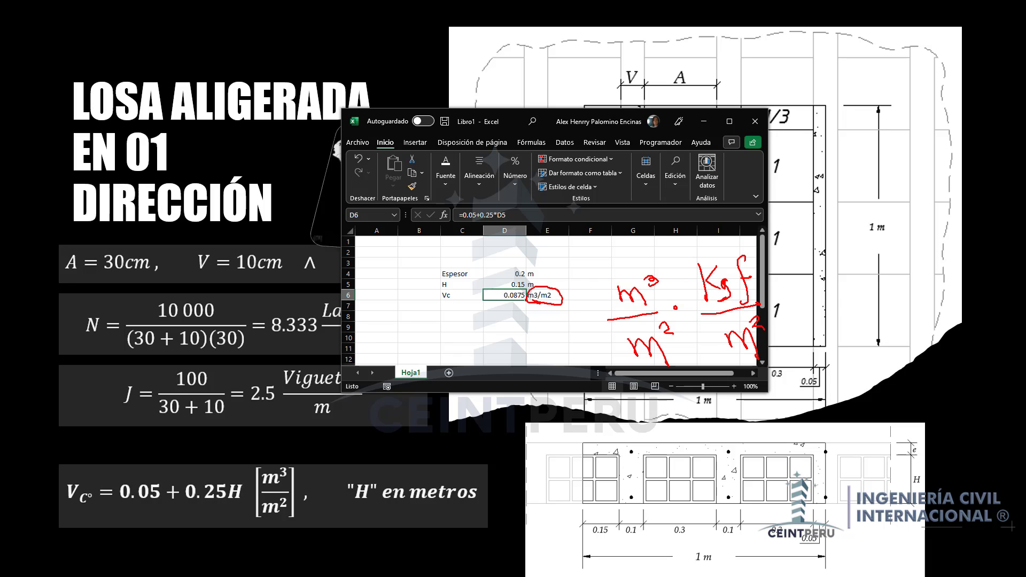
left_click_drag(605, 316, 657, 278)
left_click_drag(715, 356, 781, 310)
mouse_move(750, 246)
left_mouse_down()
mouse_move(668, 299)
mouse_move(620, 388)
mouse_move(715, 311)
mouse_move(760, 245)
left_mouse_up()
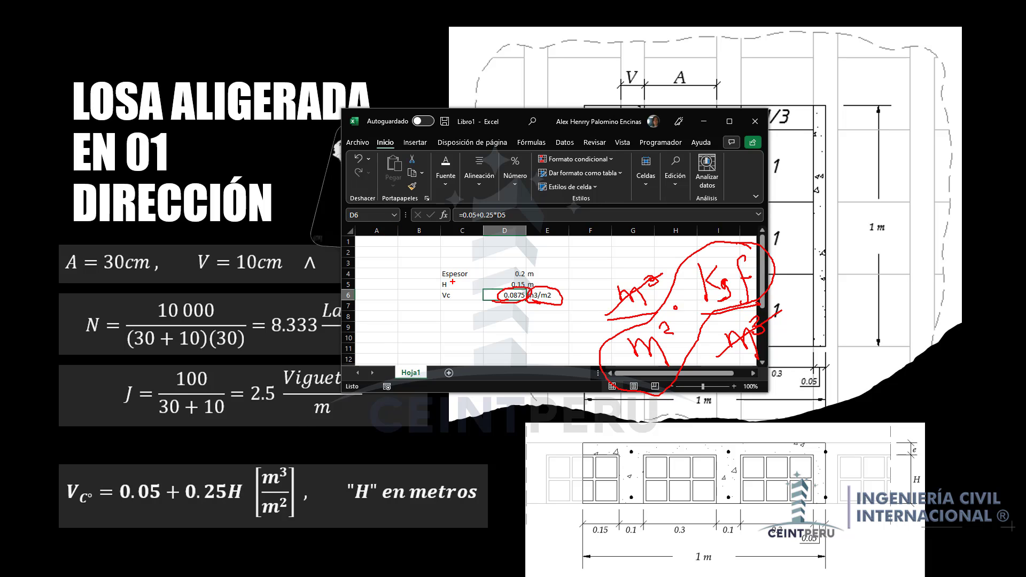
key("Escape")
Step: Add a Peso Propio row to the worksheet, calculated as =2400*D6 and labelled with the unit Kgf/m2
left_click(463, 306)
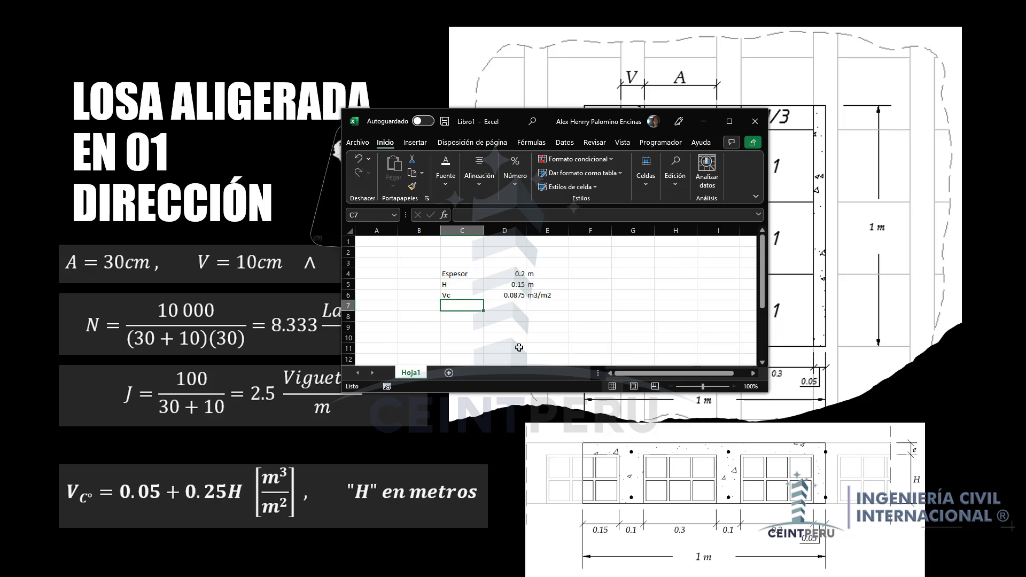
type("Peso Propio")
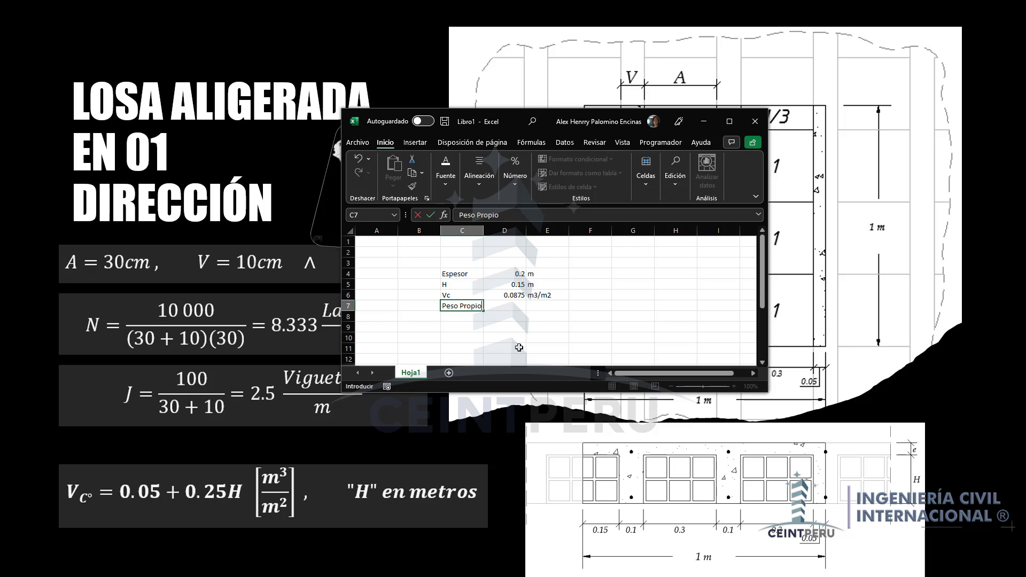
key("Tab")
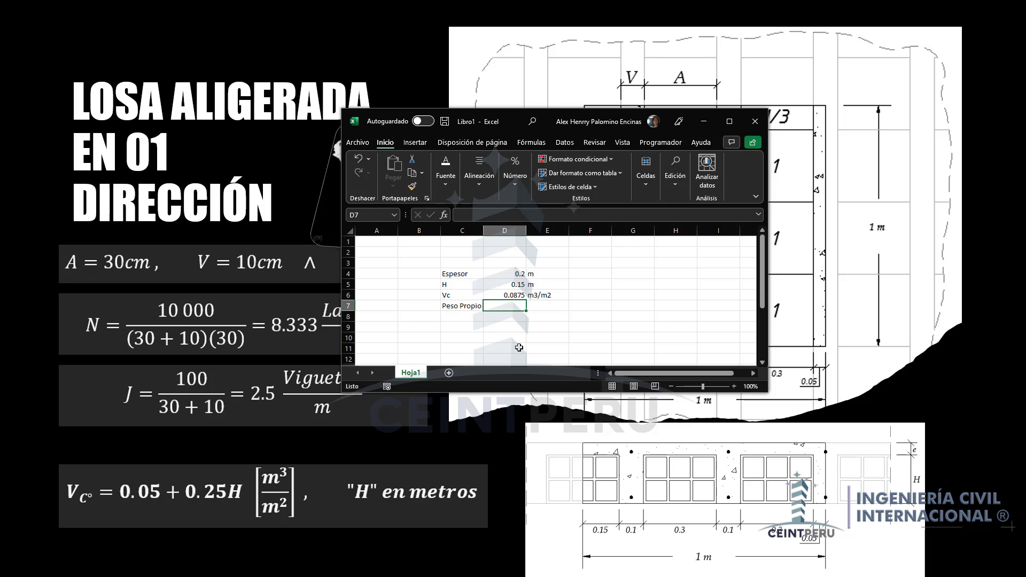
type("=240")
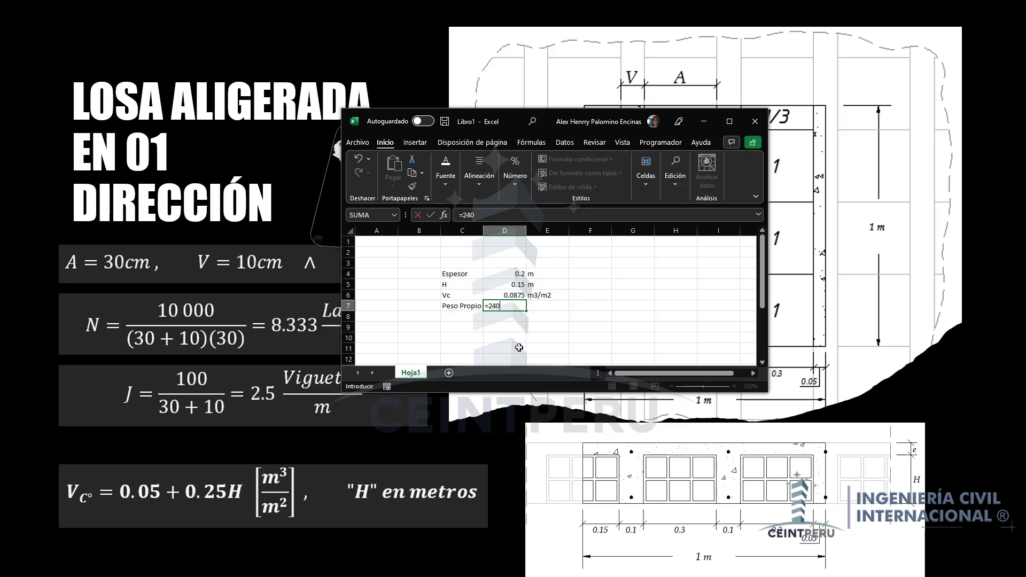
type("0*")
left_click(521, 297)
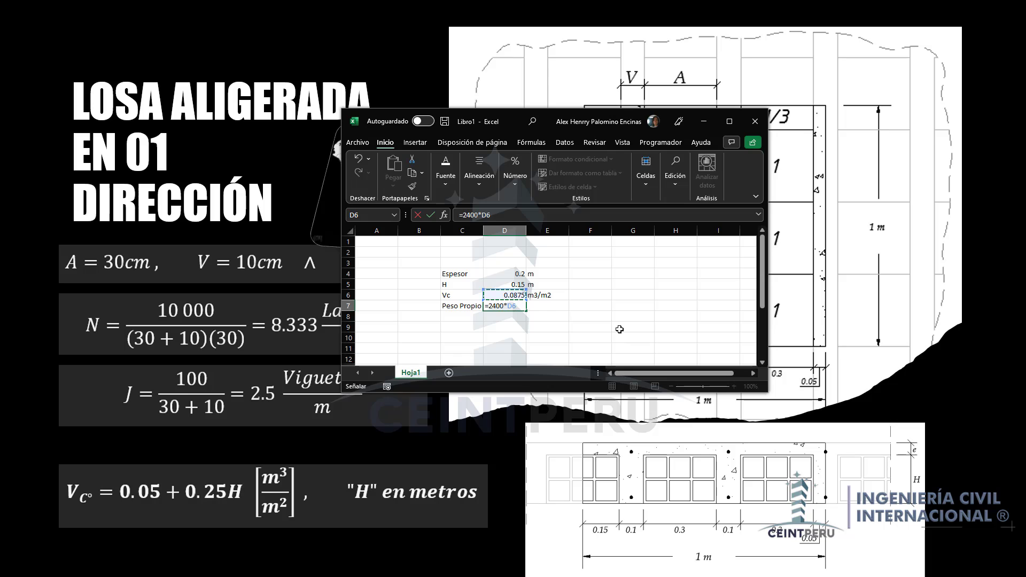
key("Tab")
type("Kgf")
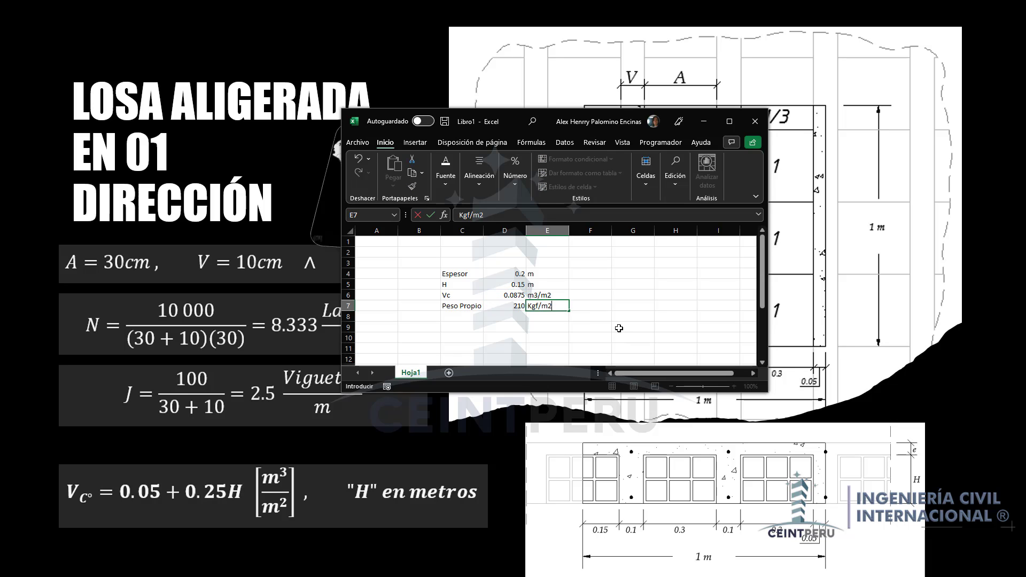
key("Return")
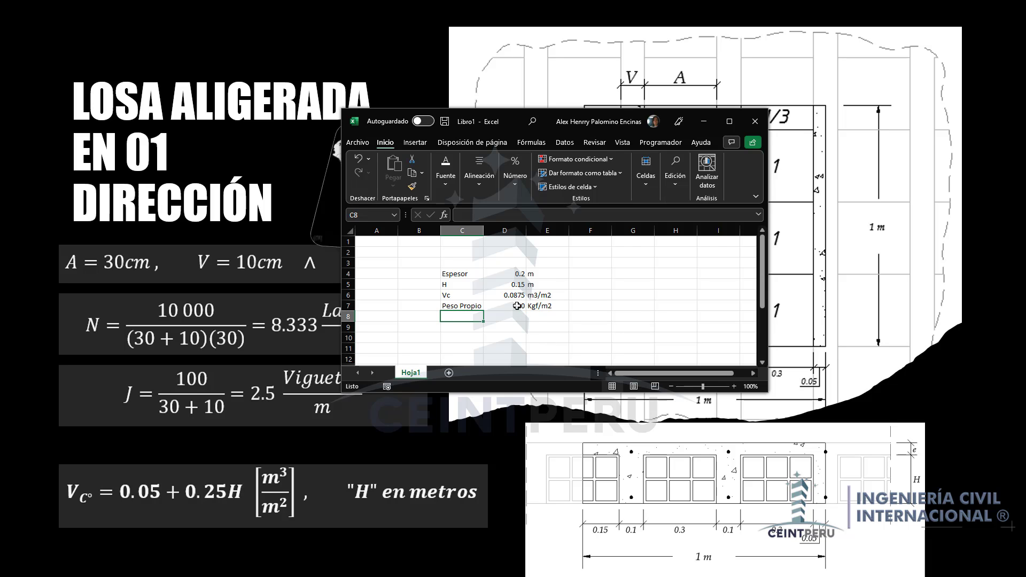
left_click(541, 306)
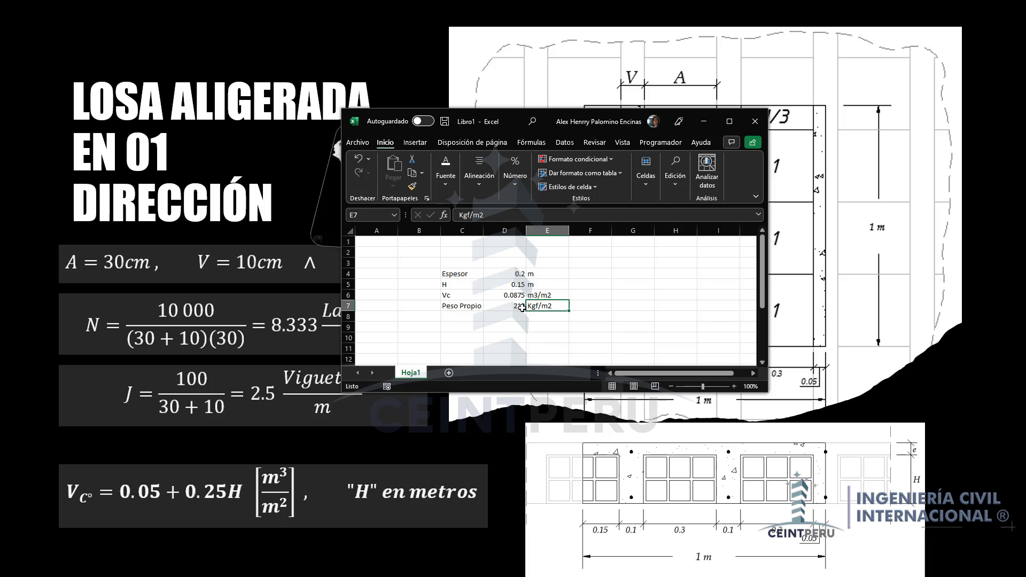
left_click(520, 307)
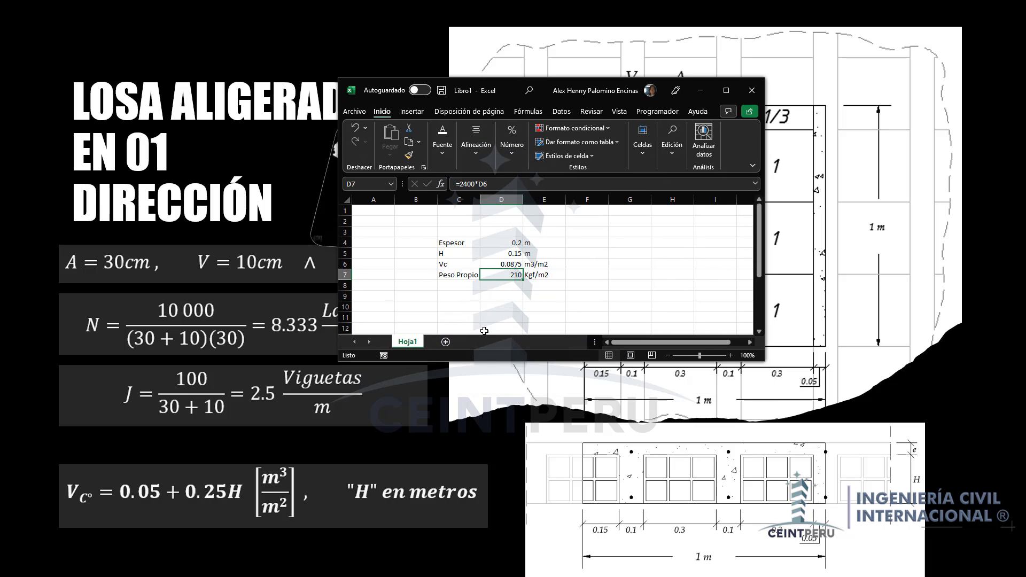
Step: Switch to ETABS and run the analysis, saving the model over the existing Modelo Ribbed.EDB file
key("super")
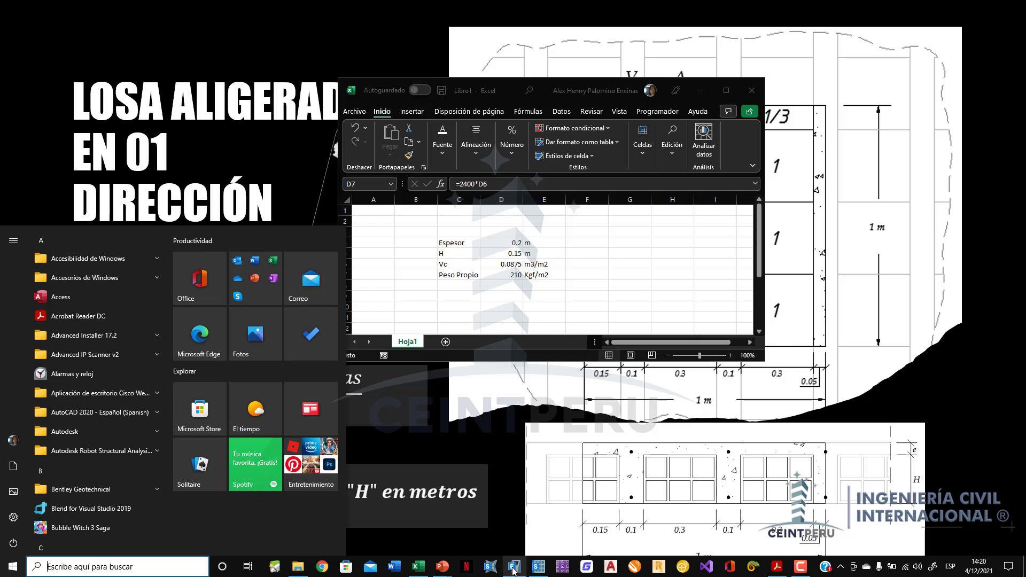
left_click(513, 568)
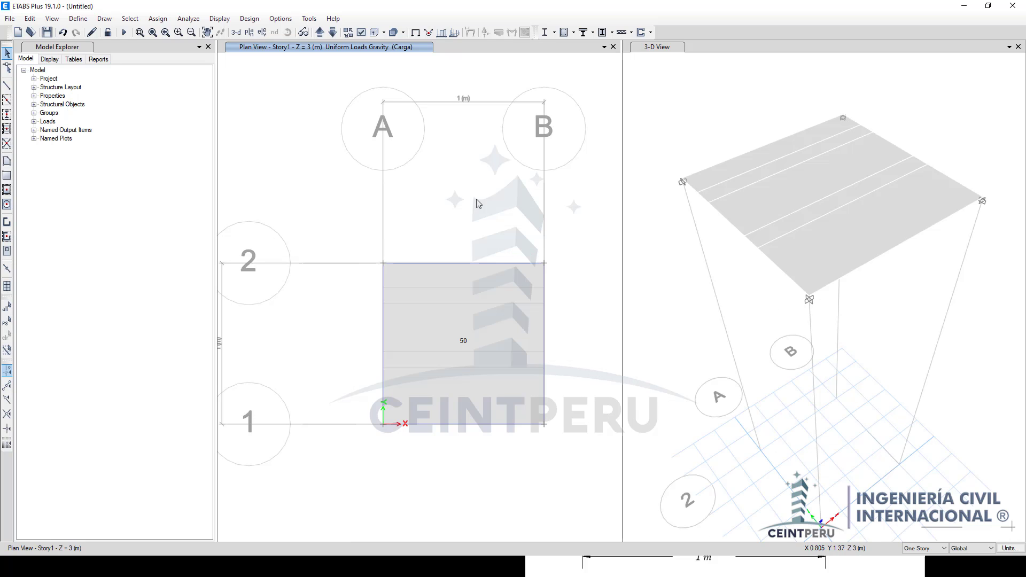
left_click_drag(372, 162, 563, 225)
left_click(125, 33)
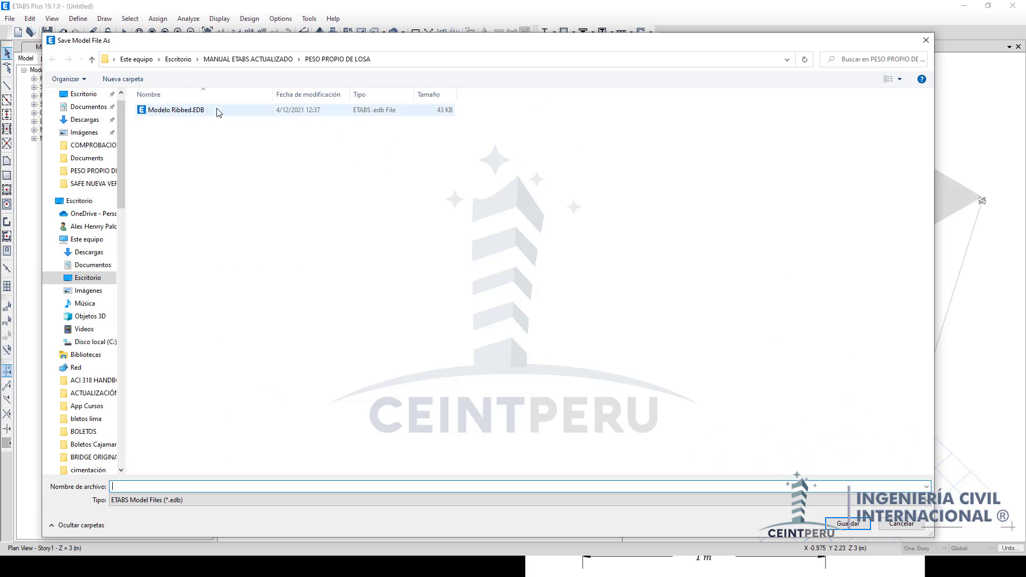
left_click(191, 113)
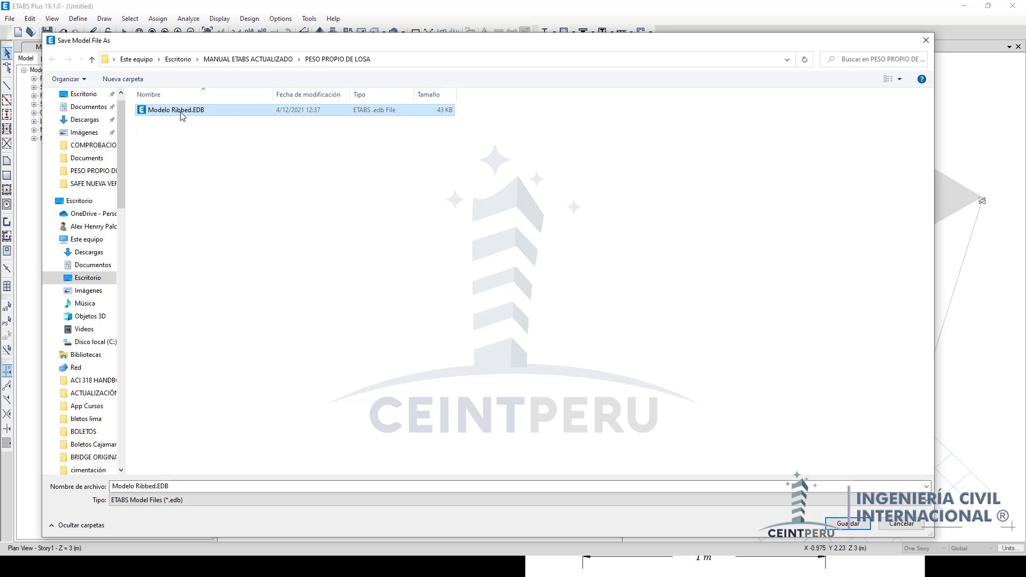
left_click(847, 523)
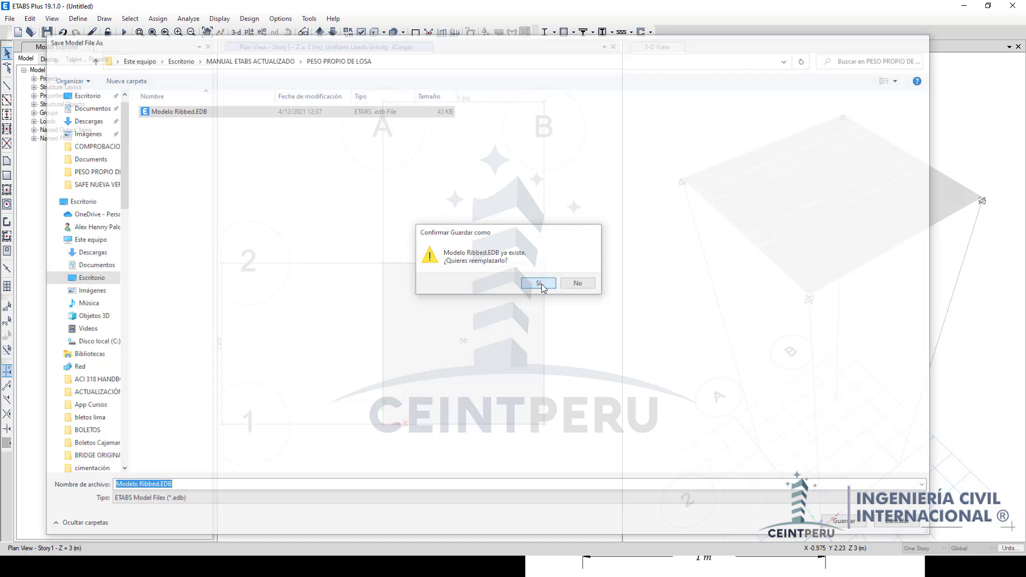
left_click(536, 284)
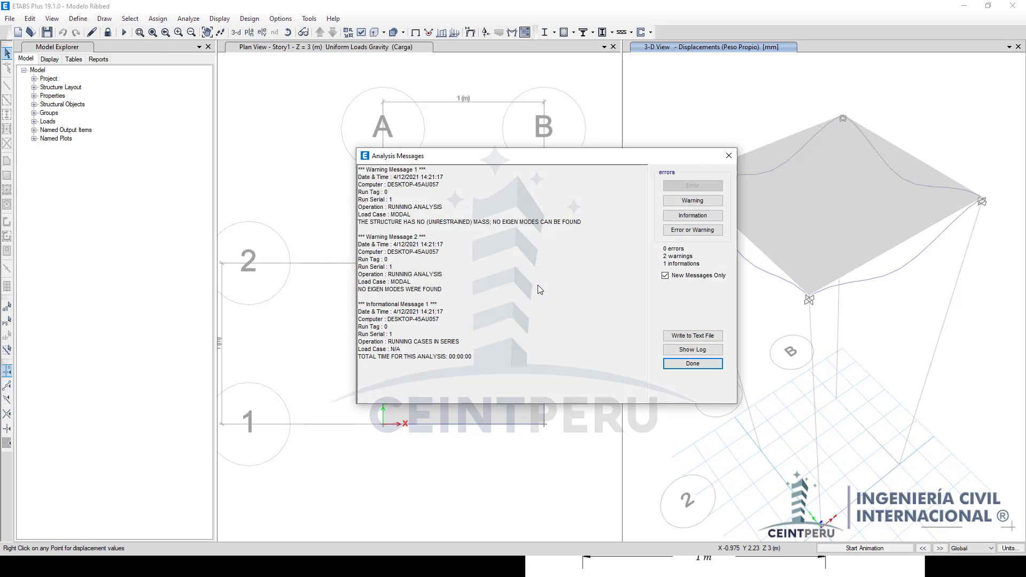
Step: Review the warnings in the analysis messages and dismiss them
left_click_drag(530, 160, 492, 156)
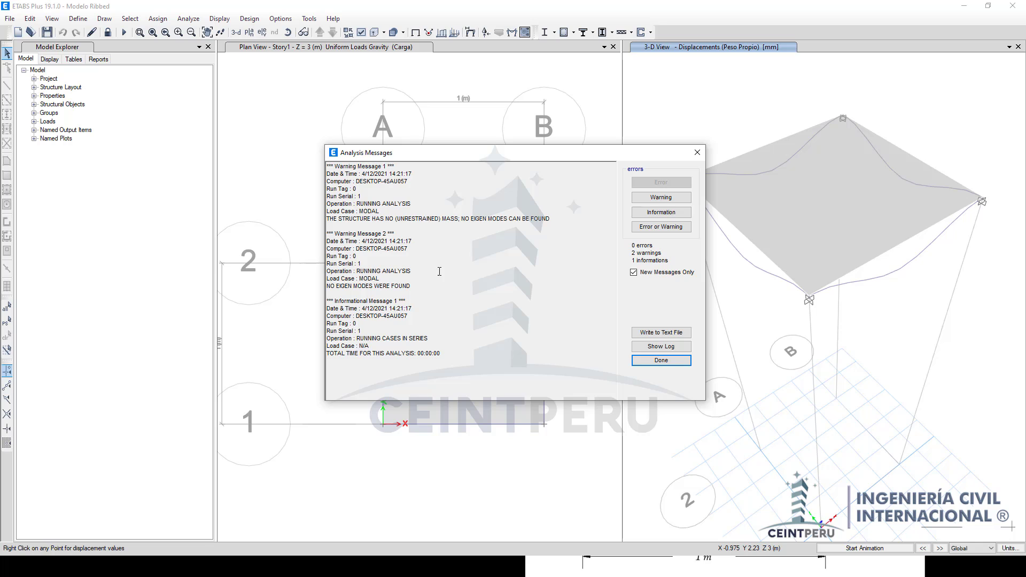
left_click_drag(423, 160, 208, 84)
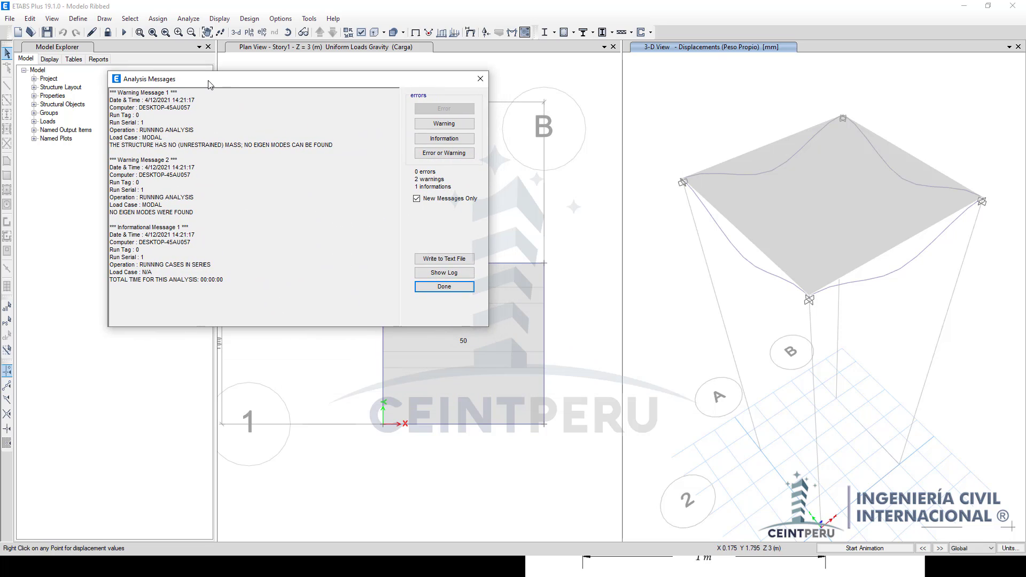
left_click_drag(378, 87, 371, 99)
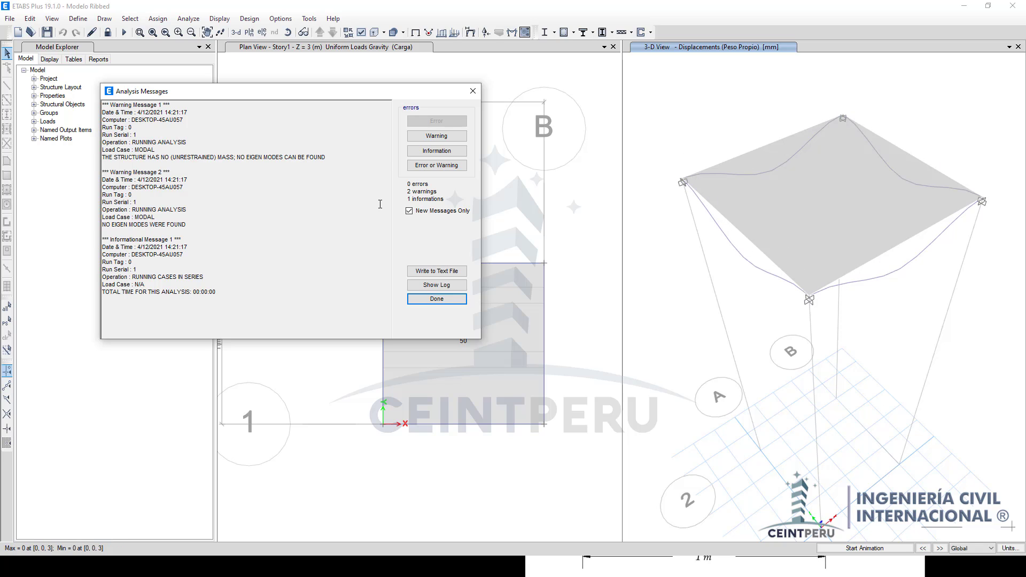
left_click(433, 300)
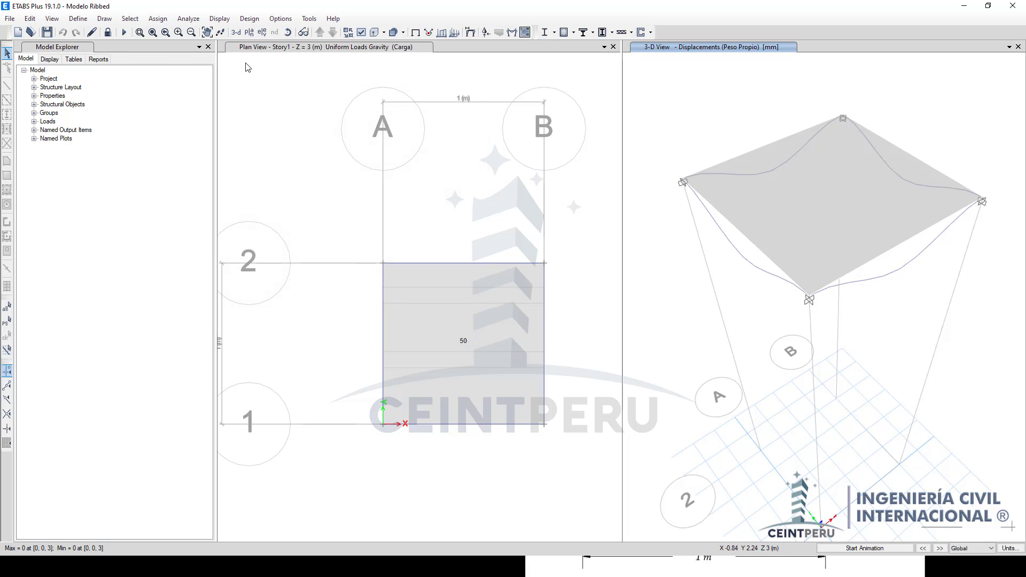
Step: Unlock the model and rerun the analysis with the Modal load case set to Do Not Run
left_click(111, 35)
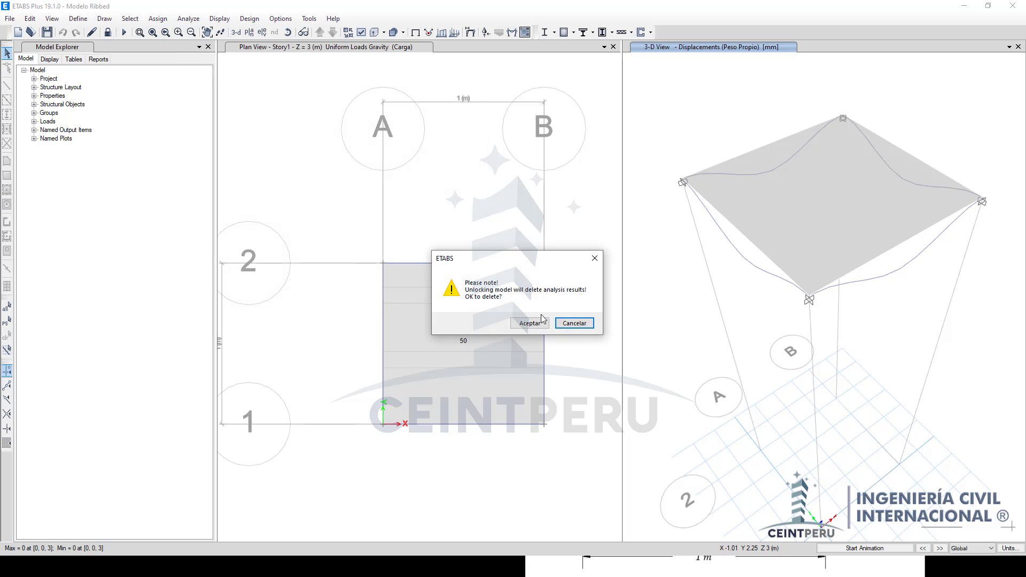
left_click(523, 323)
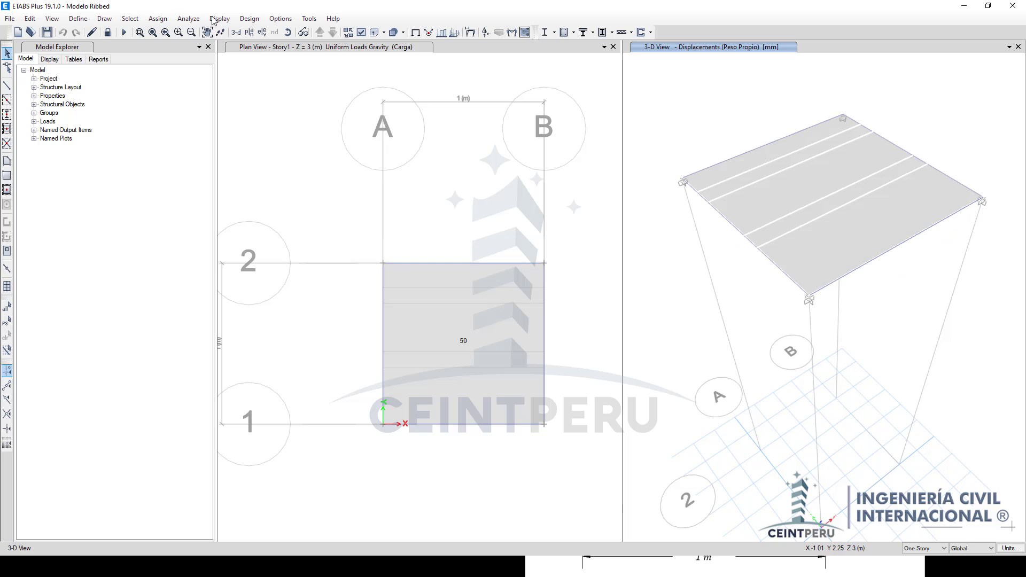
left_click(189, 19)
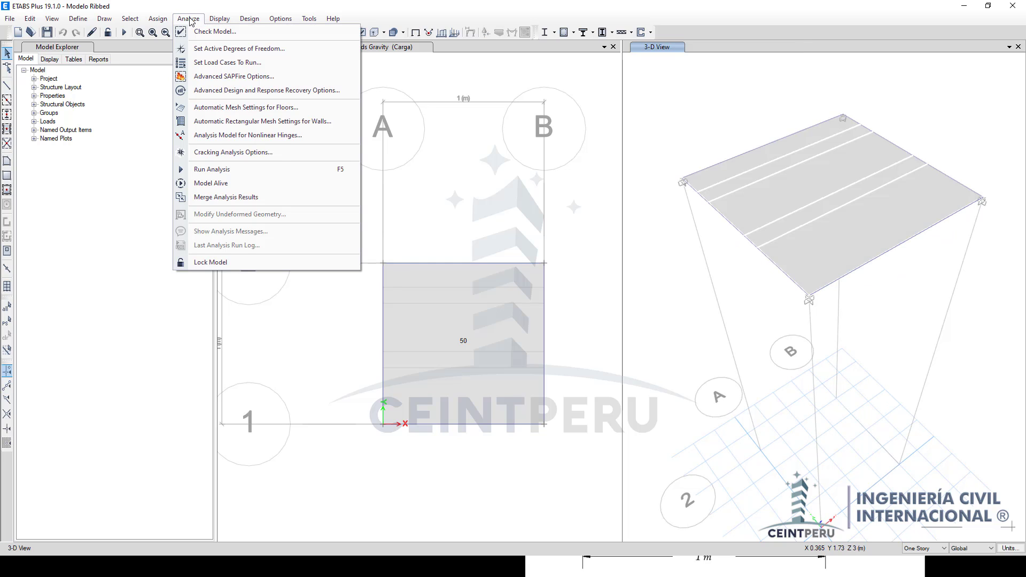
left_click(258, 64)
left_click_drag(496, 169, 493, 145)
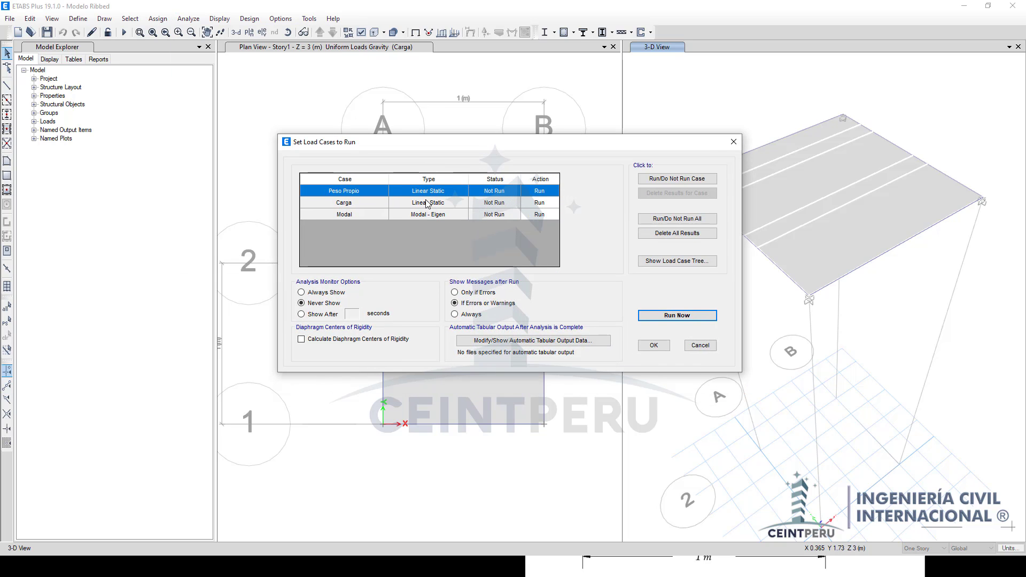
left_click(411, 215)
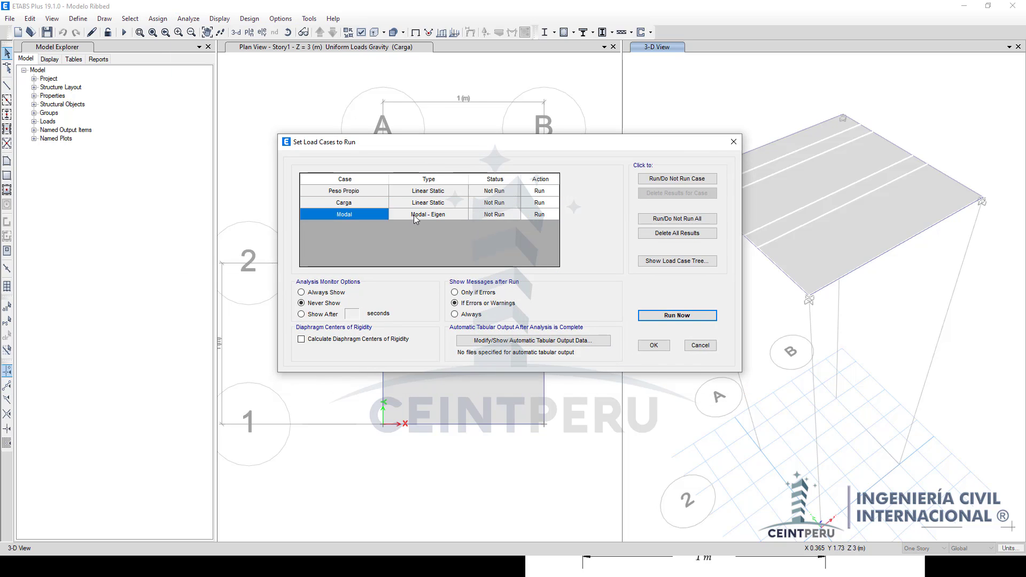
left_click(643, 180)
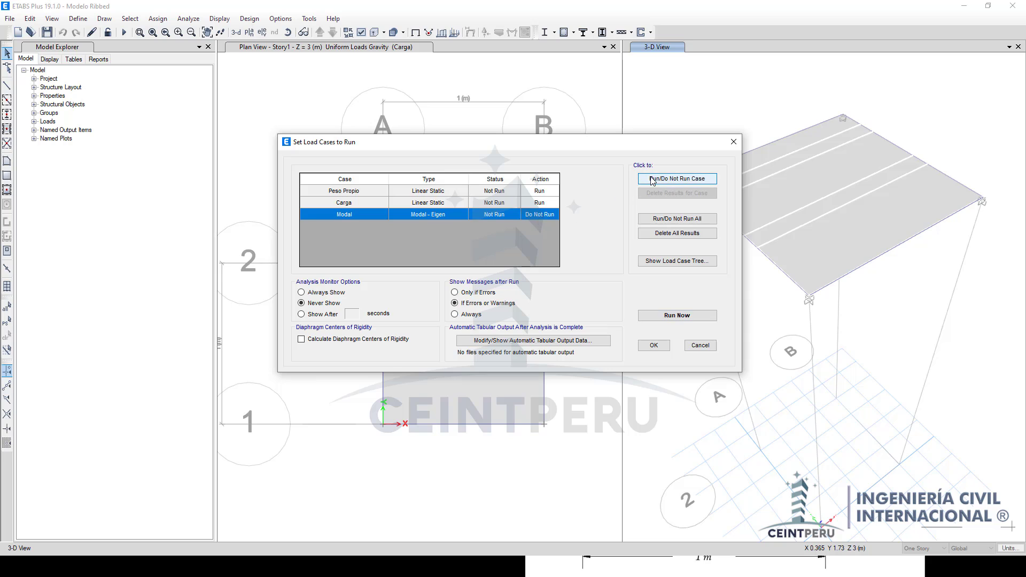
left_click(677, 316)
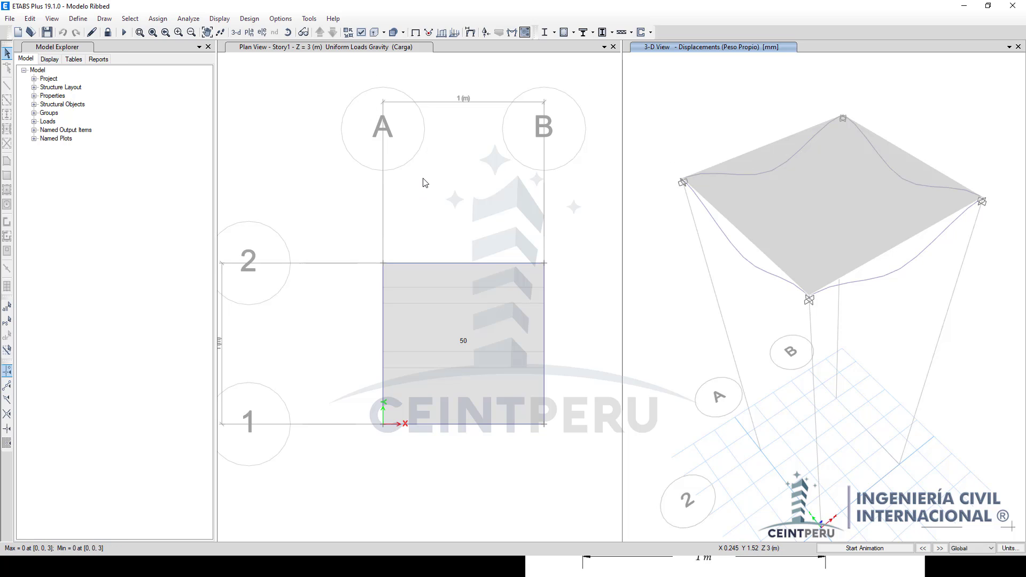
Step: Check the Peso Propio calculation in the Excel worksheet and return to the ETABS model
left_click(449, 295)
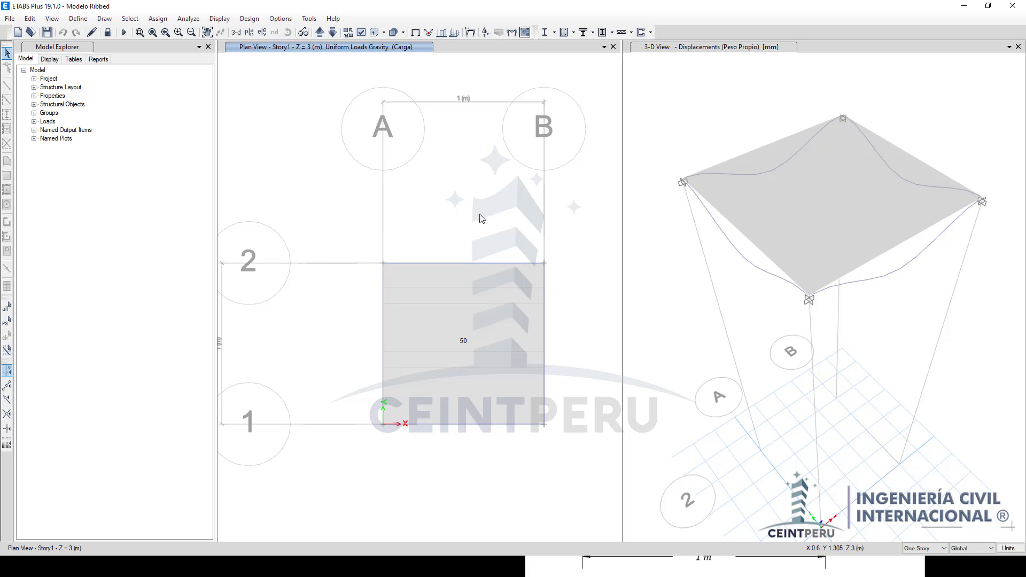
key("super")
left_click(420, 567)
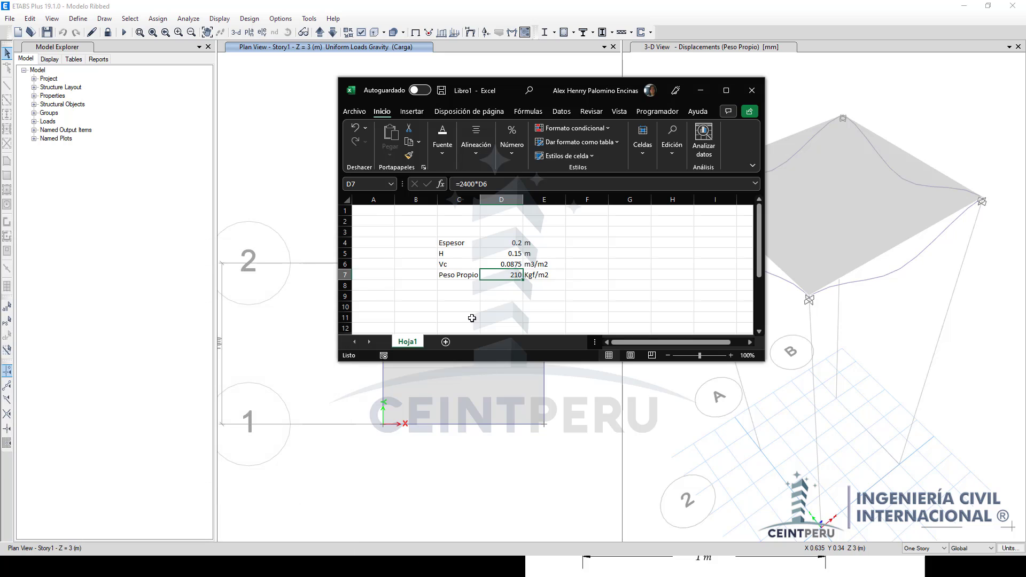
left_click(299, 163)
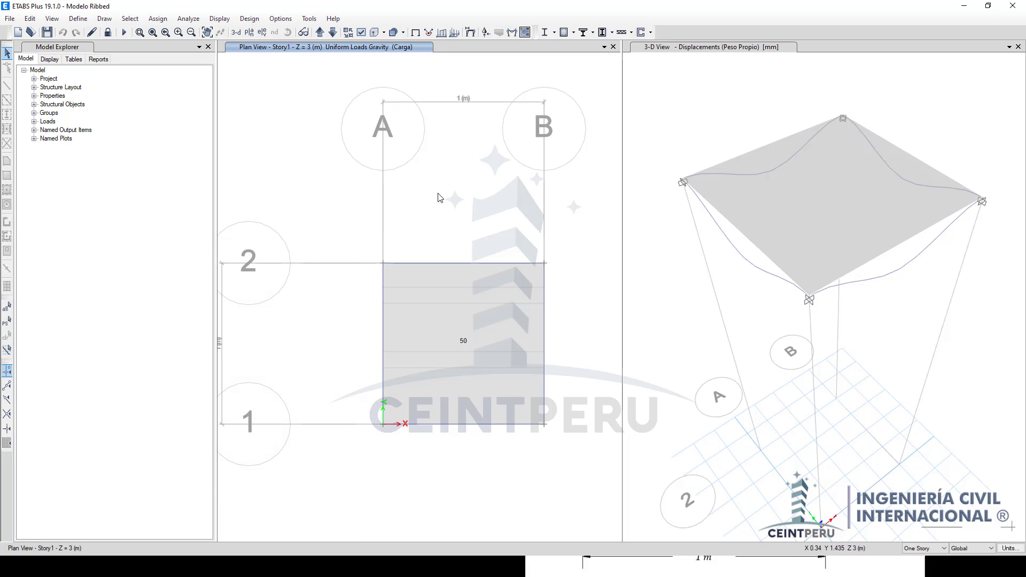
Step: Display the Material List by Object Type table from the miscellaneous model definition data
key("ctrl+t")
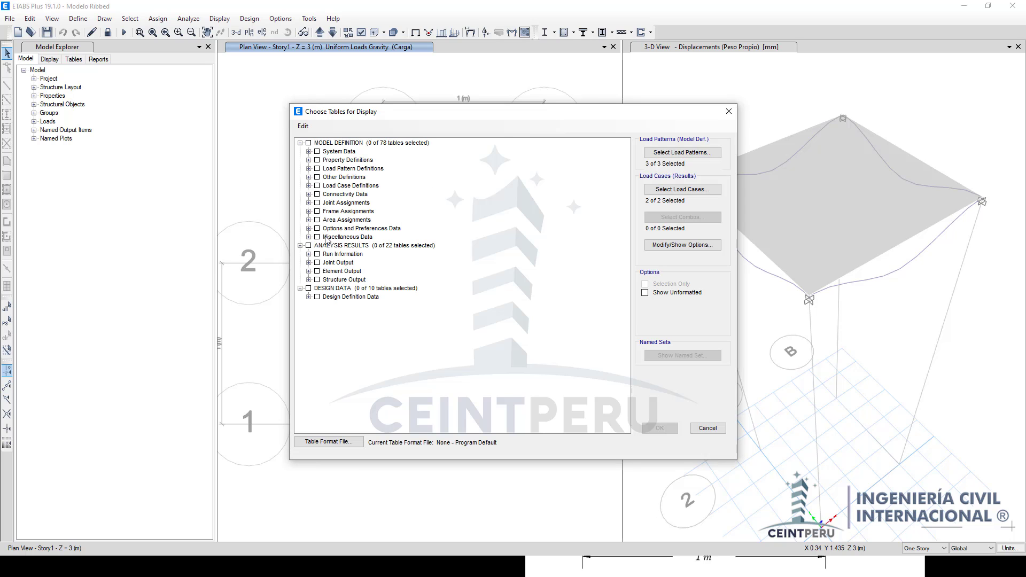
left_click(309, 237)
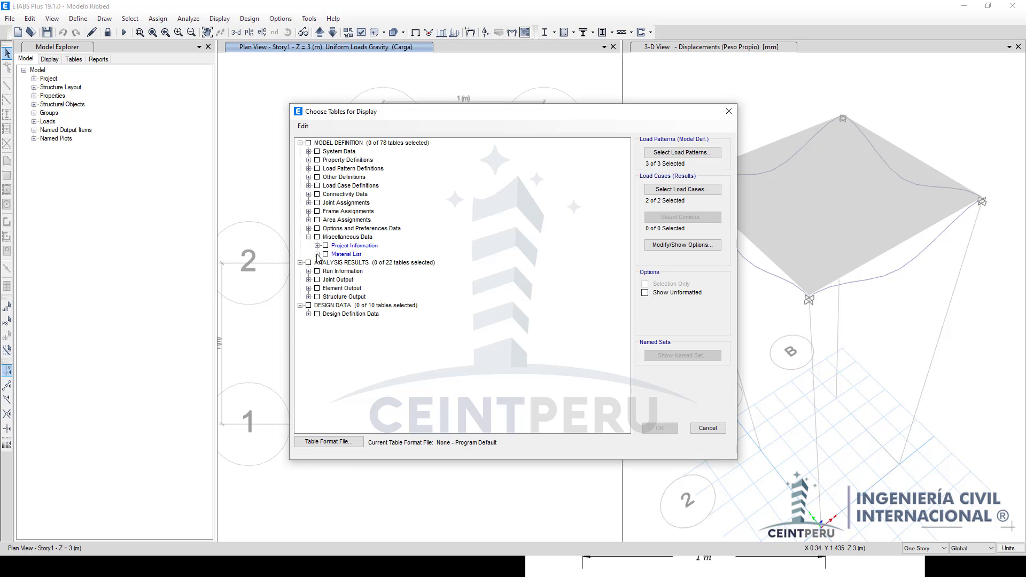
left_click(318, 255)
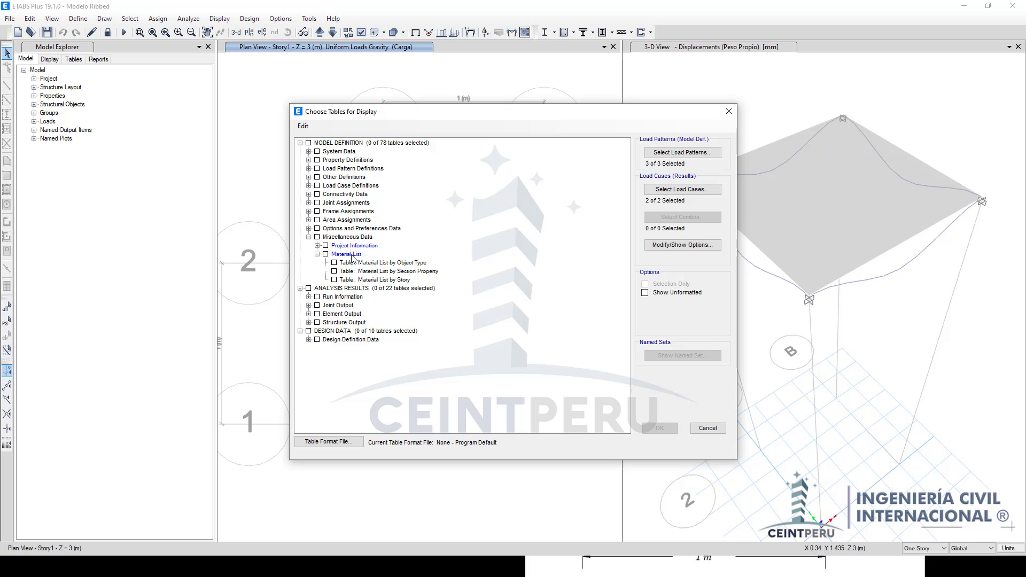
left_click(334, 262)
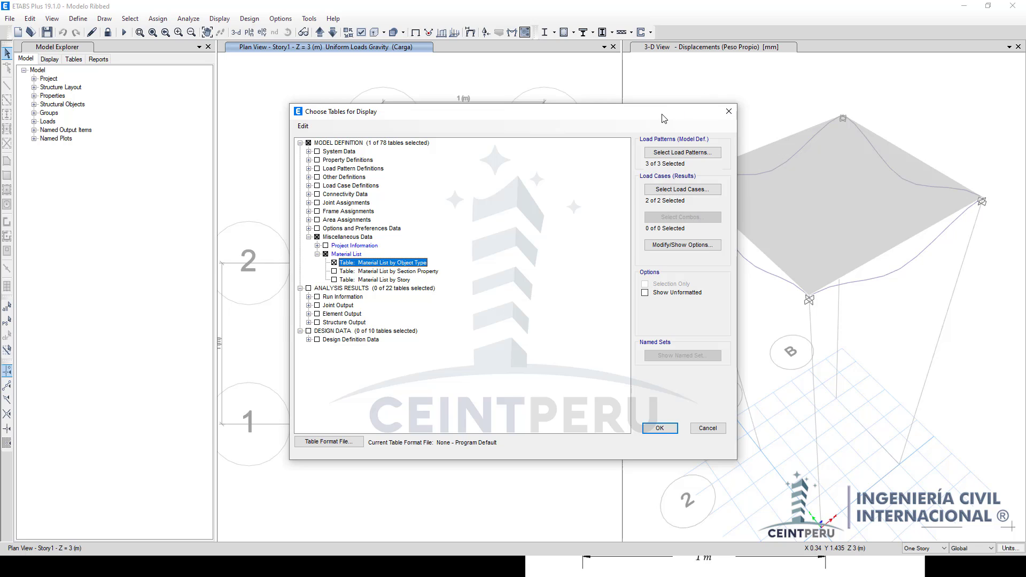
left_click_drag(661, 115, 563, 84)
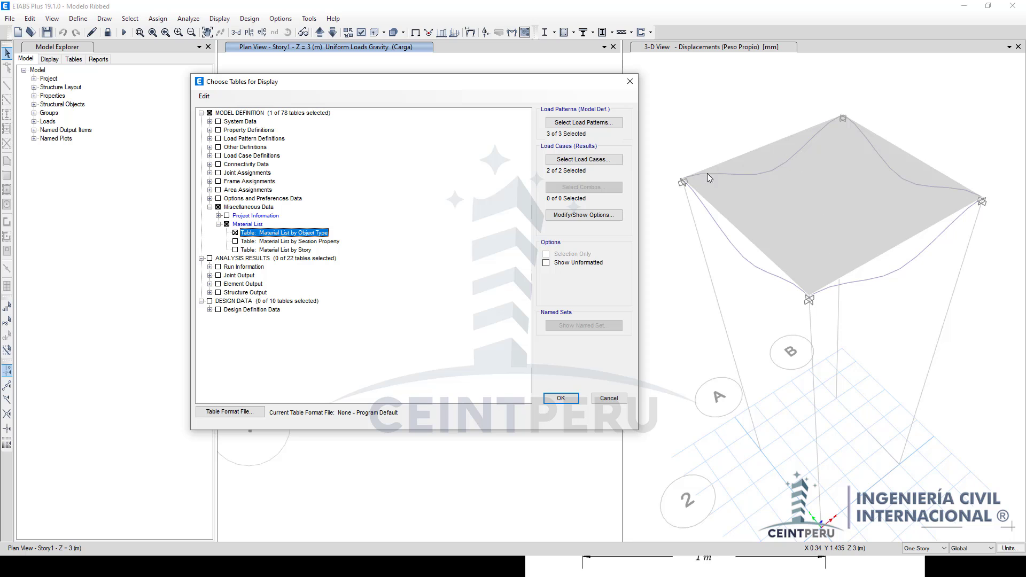
left_click(560, 399)
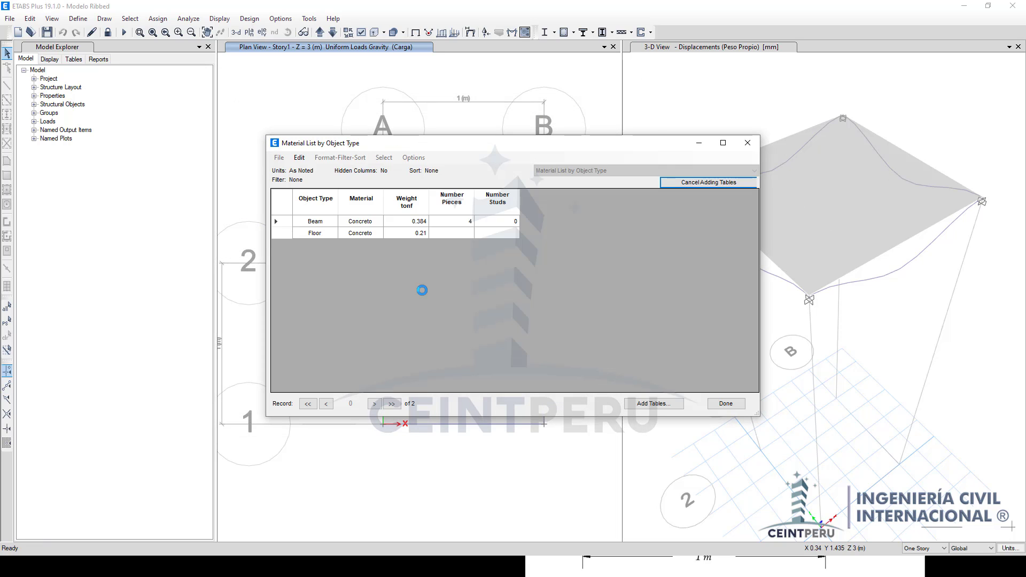
Step: Shrink and reposition the Material List by Object Type window and examine the weights in its Beam and Floor rows
left_click_drag(471, 145, 398, 146)
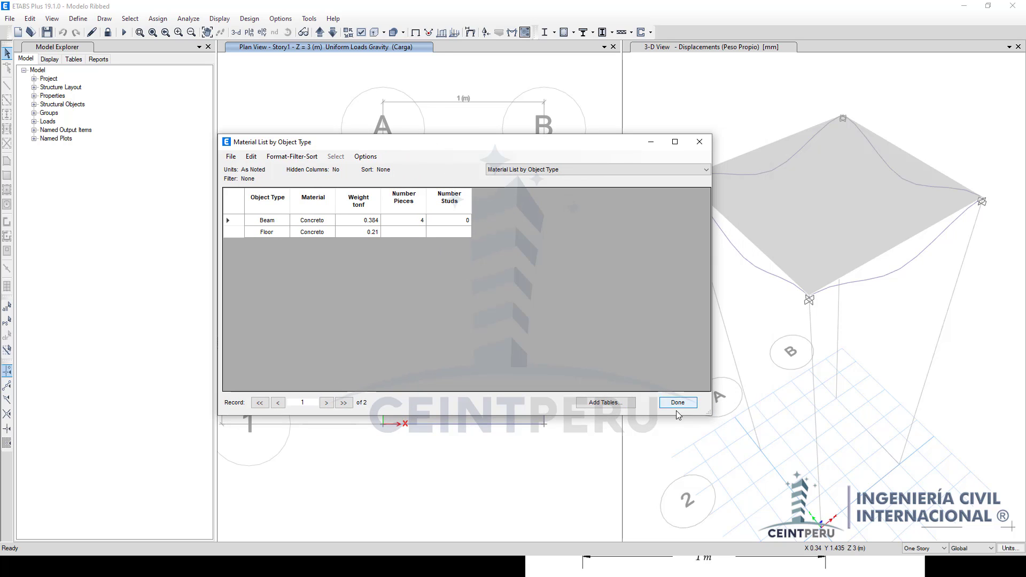
left_click_drag(709, 415, 468, 264)
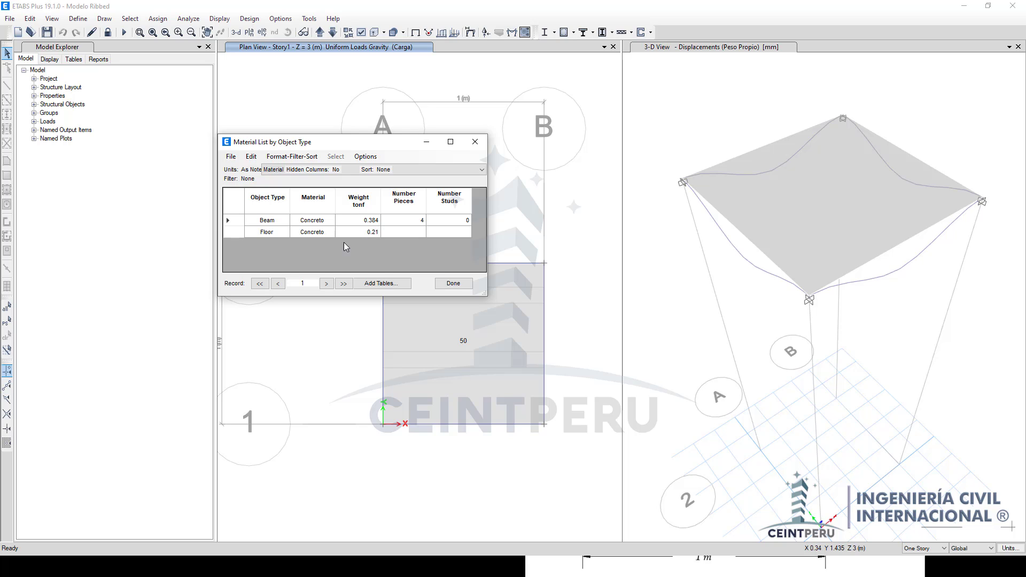
left_click_drag(343, 143, 377, 201)
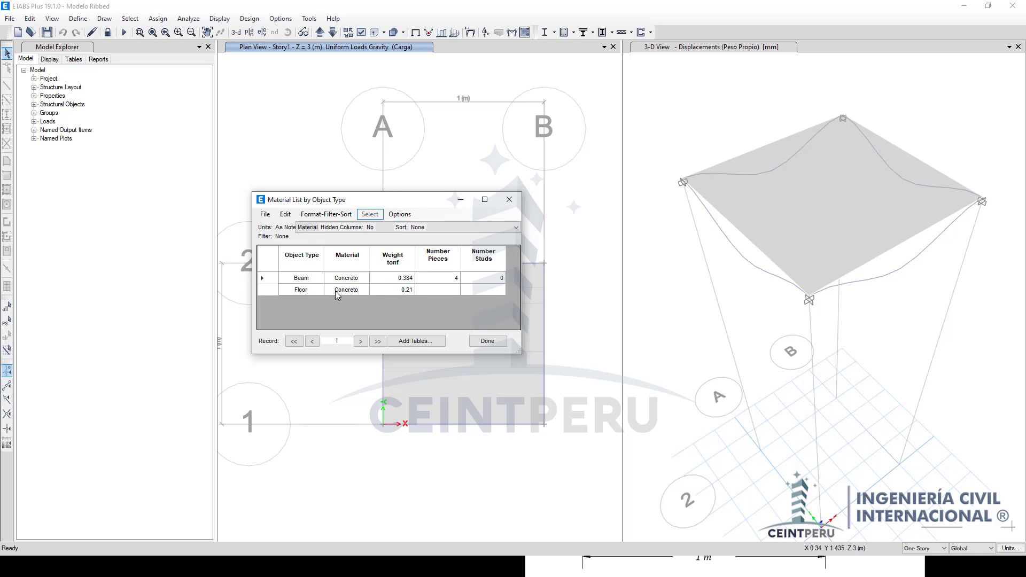
left_click(274, 282)
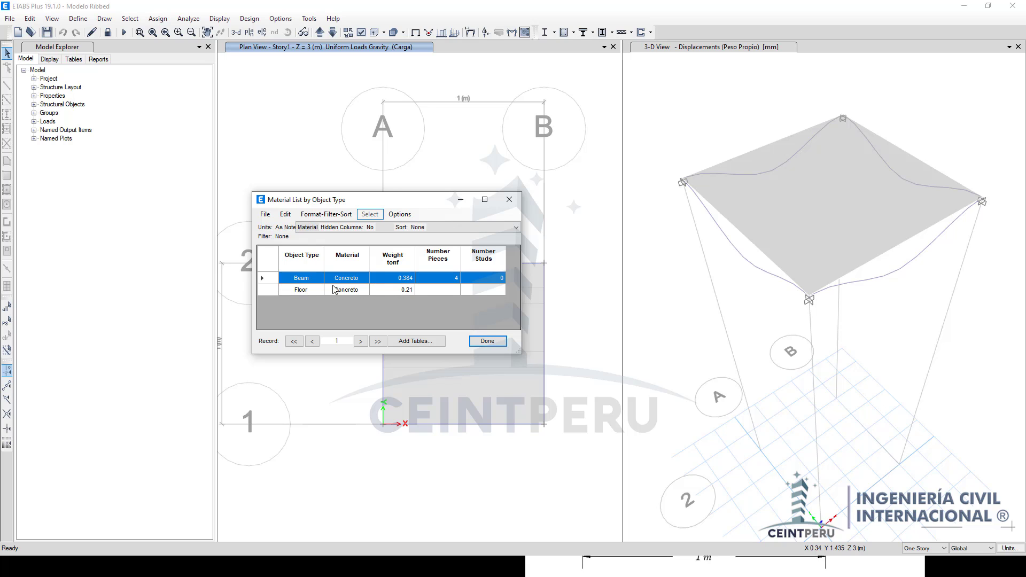
left_click(267, 290)
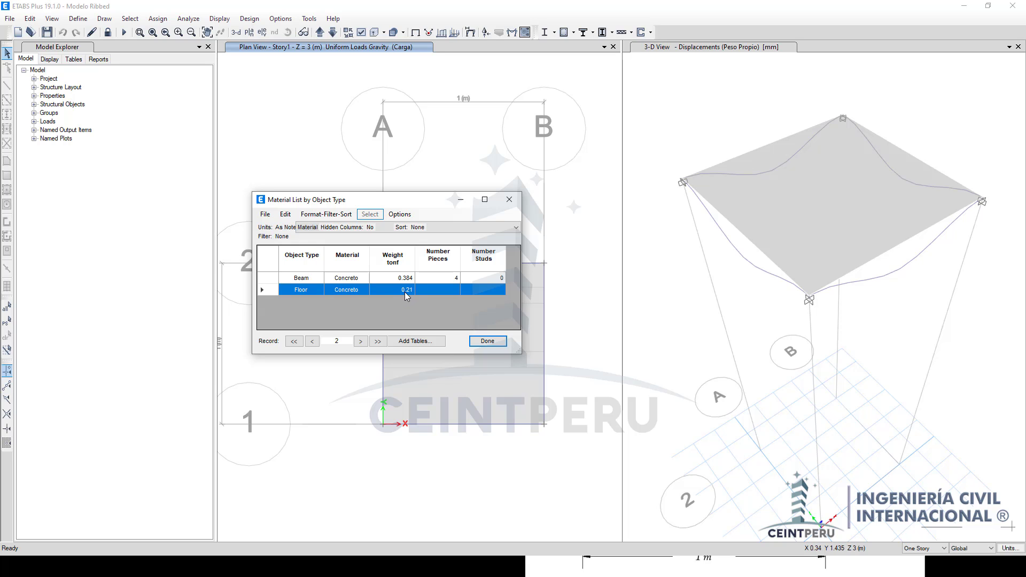
Step: Switch to the Excel worksheet, place it beside the material table and compare its Peso Propio row with the Floor weight
key("super")
left_click(415, 557)
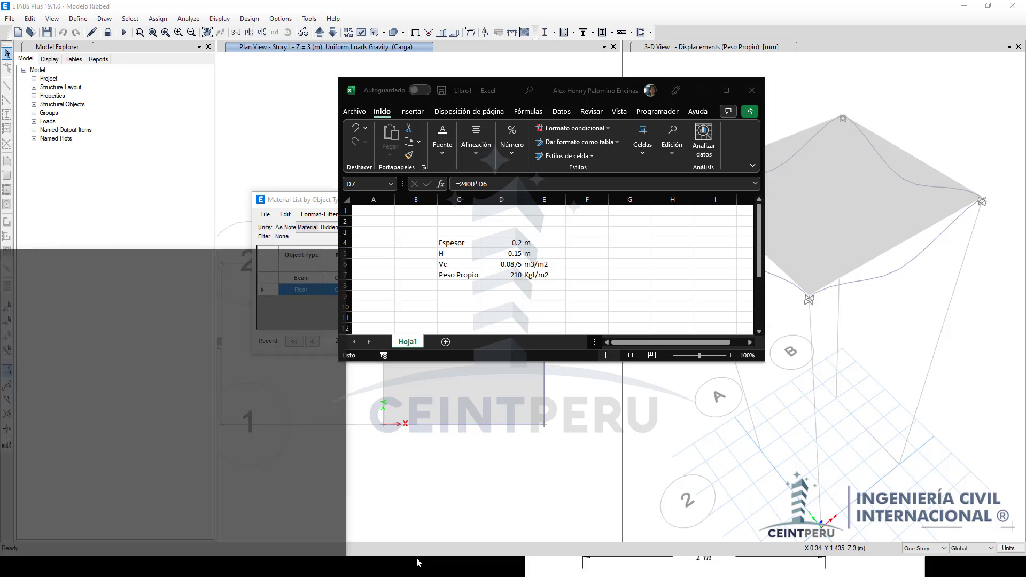
left_click_drag(471, 89, 690, 116)
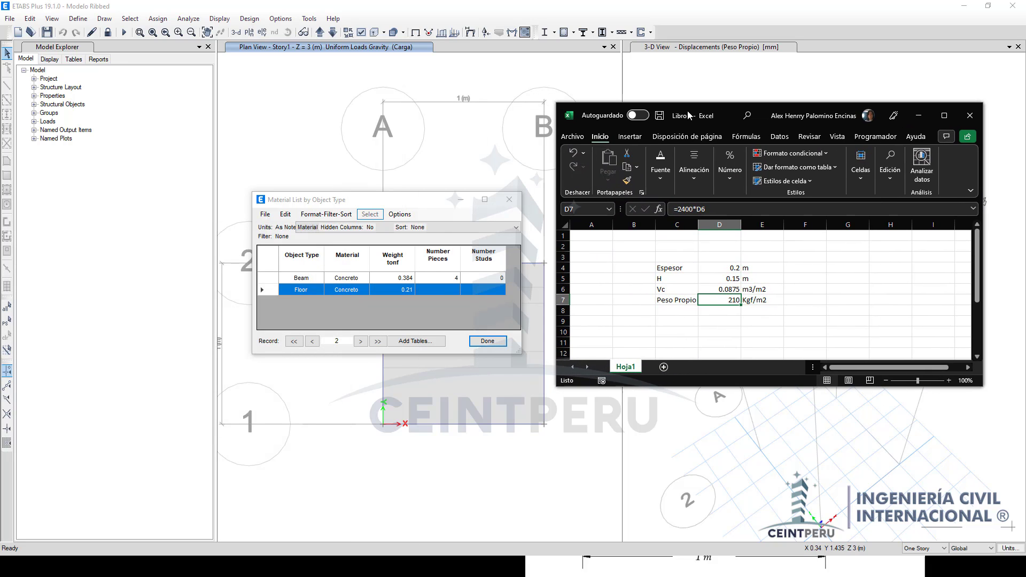
left_click(688, 301)
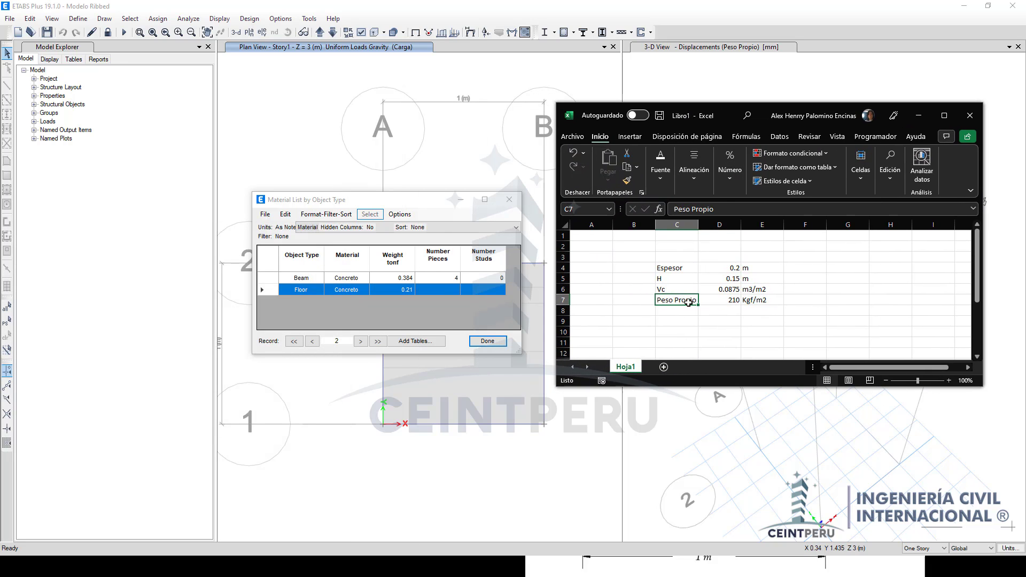
left_click(719, 300)
left_click_drag(686, 300, 755, 302)
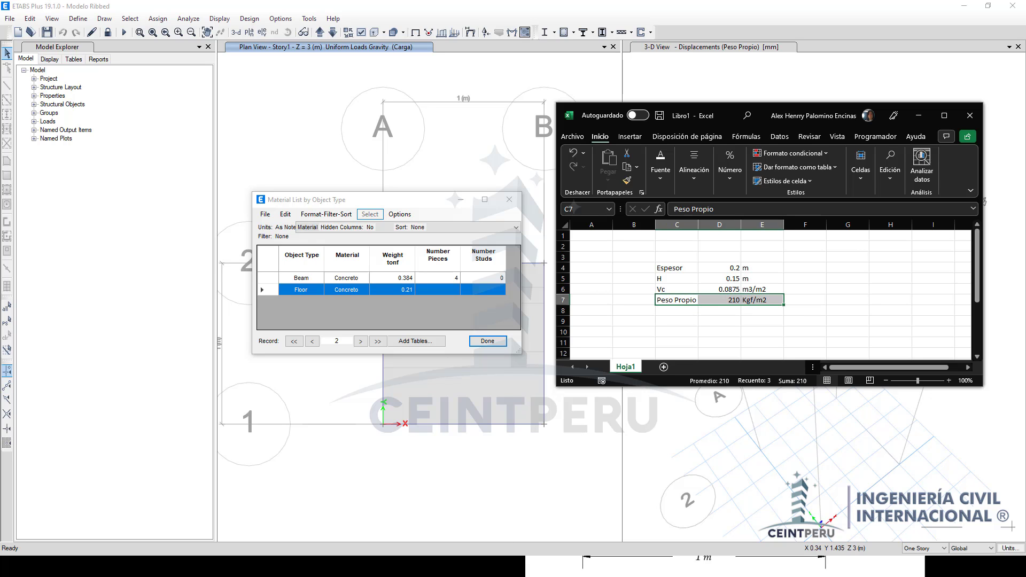
Step: Review the one-direction lightened slab slide in PowerPoint against the Floor row of the Material List table, ending back in ETABS
key("alt+Tab")
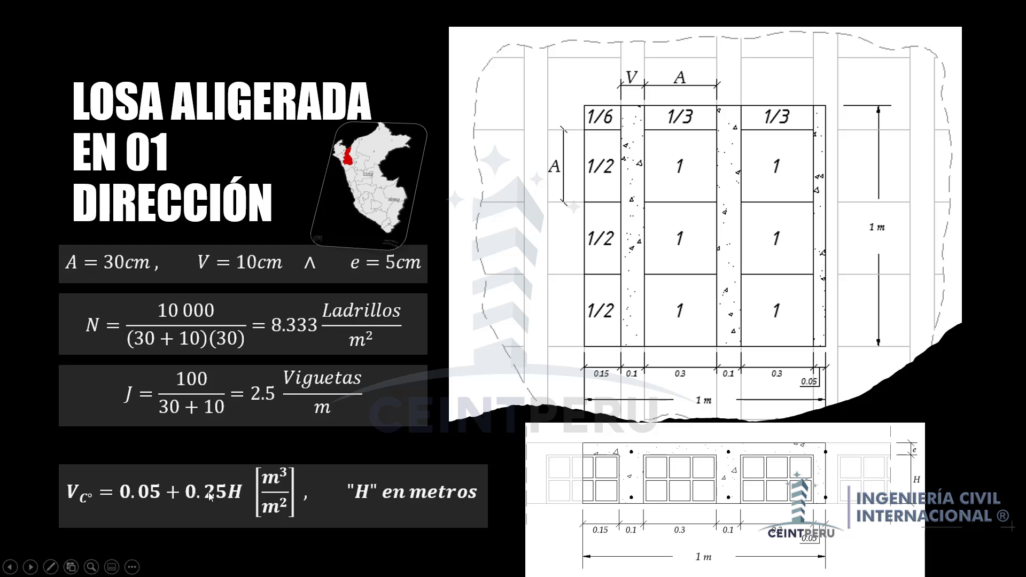
key("super")
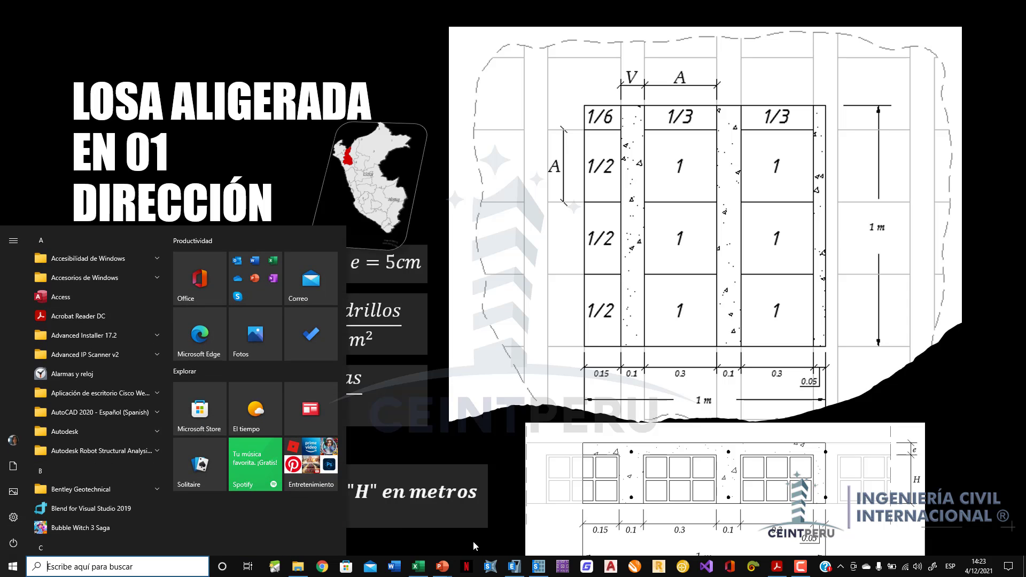
left_click(514, 566)
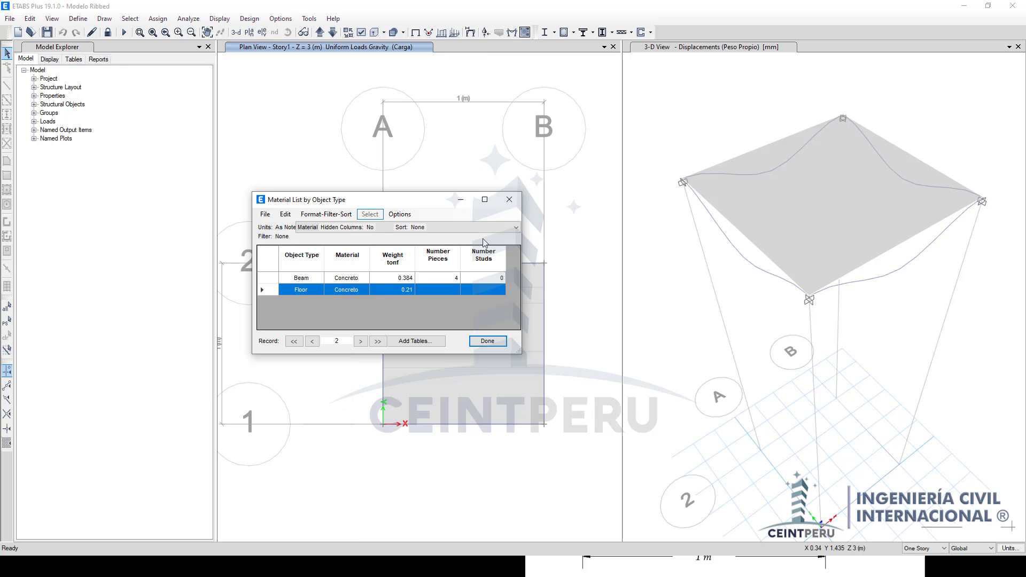
left_click_drag(369, 199, 392, 91)
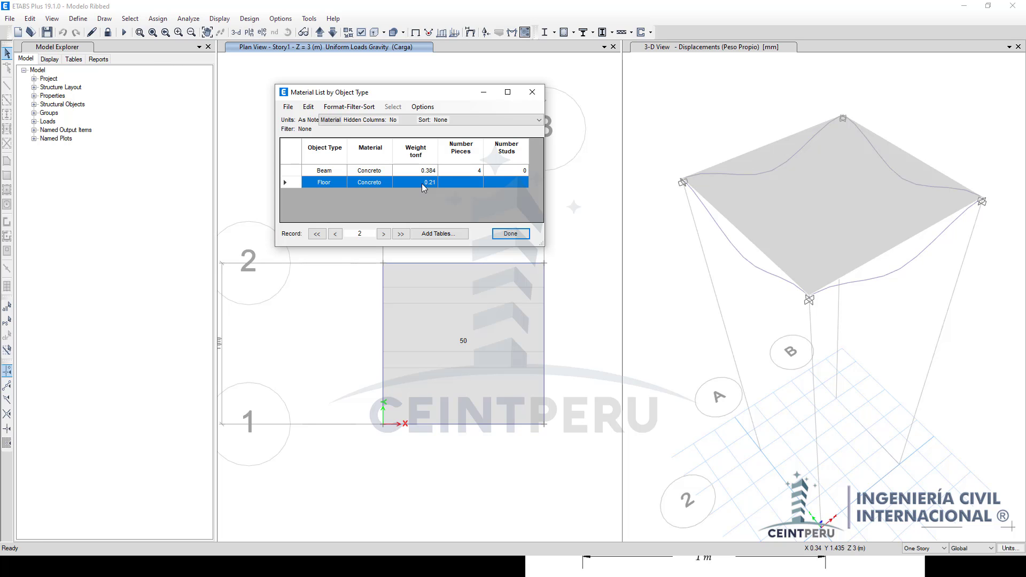
key("super")
mouse_move(441, 566)
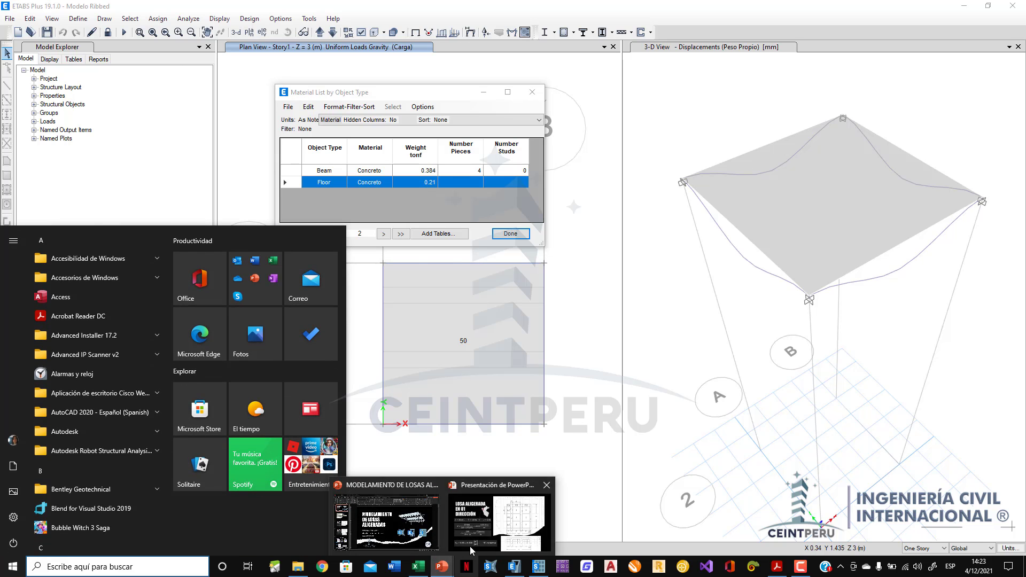
left_click(471, 550)
key("super")
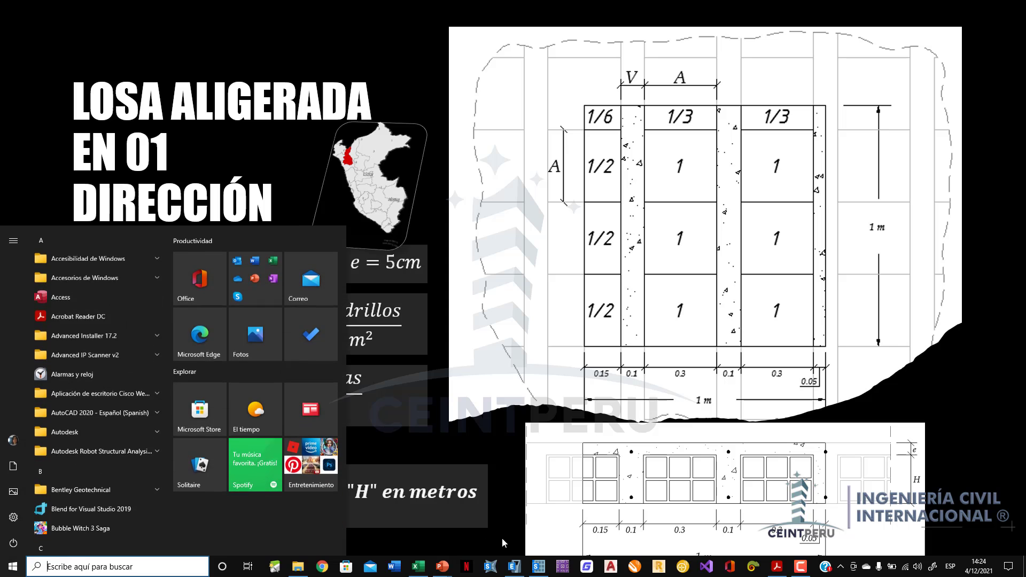
left_click(514, 566)
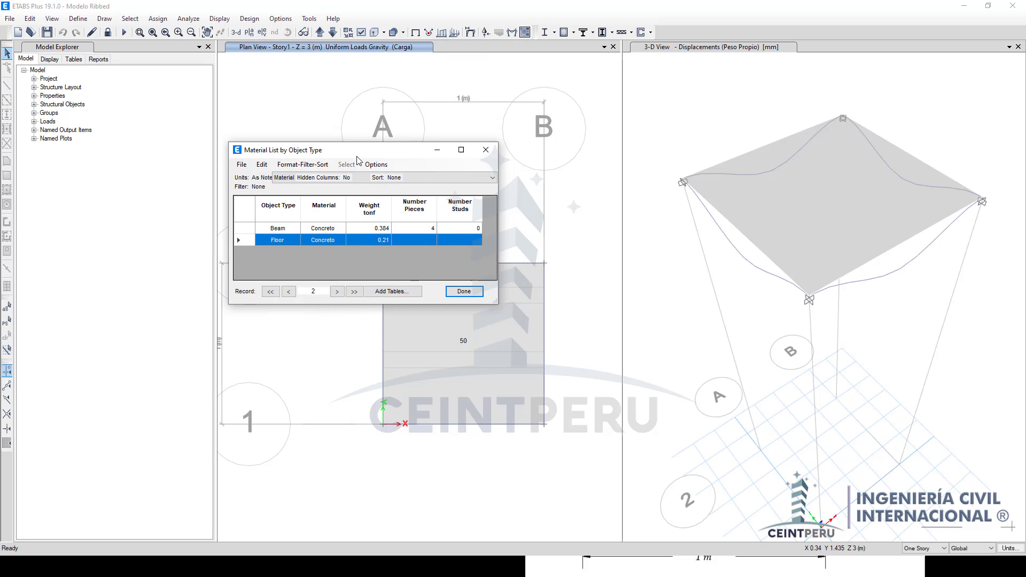
Step: Check the Floor weight cell in the Material List table and close the table
left_click_drag(357, 157, 383, 99)
left_click(401, 182)
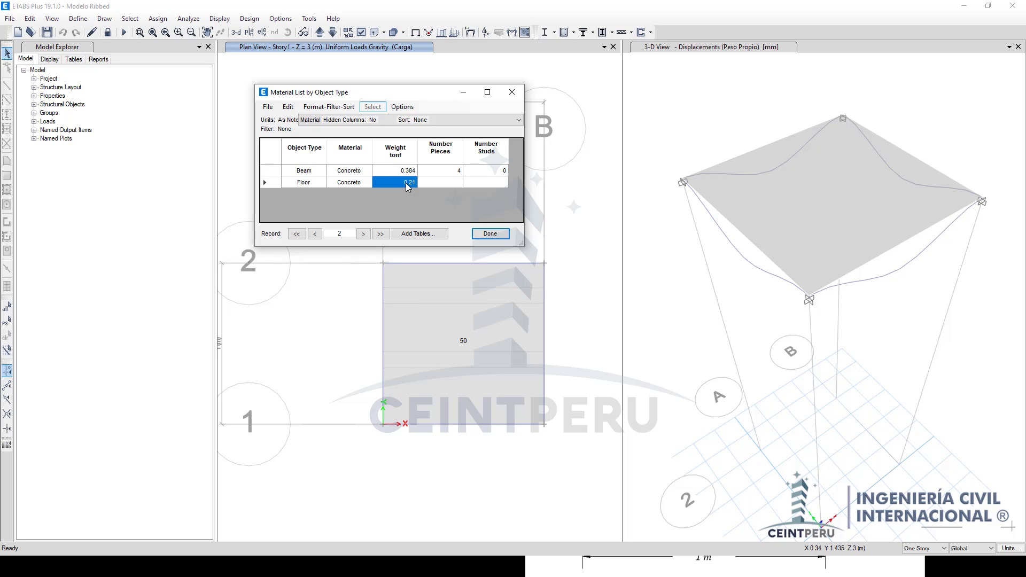
left_click_drag(391, 99, 430, 87)
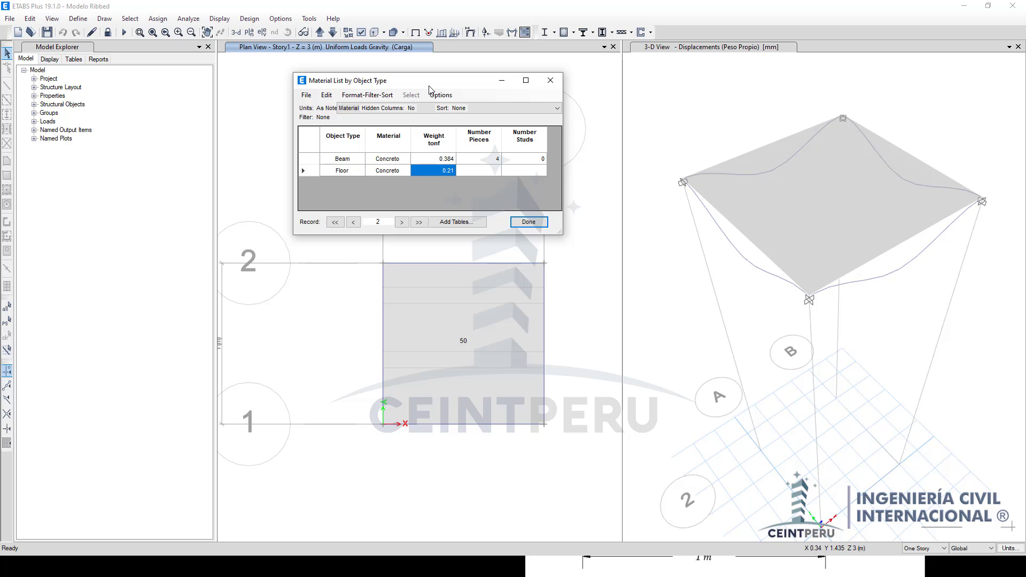
mouse_move(429, 89)
left_mouse_down()
mouse_move(394, 95)
mouse_move(411, 90)
left_mouse_up()
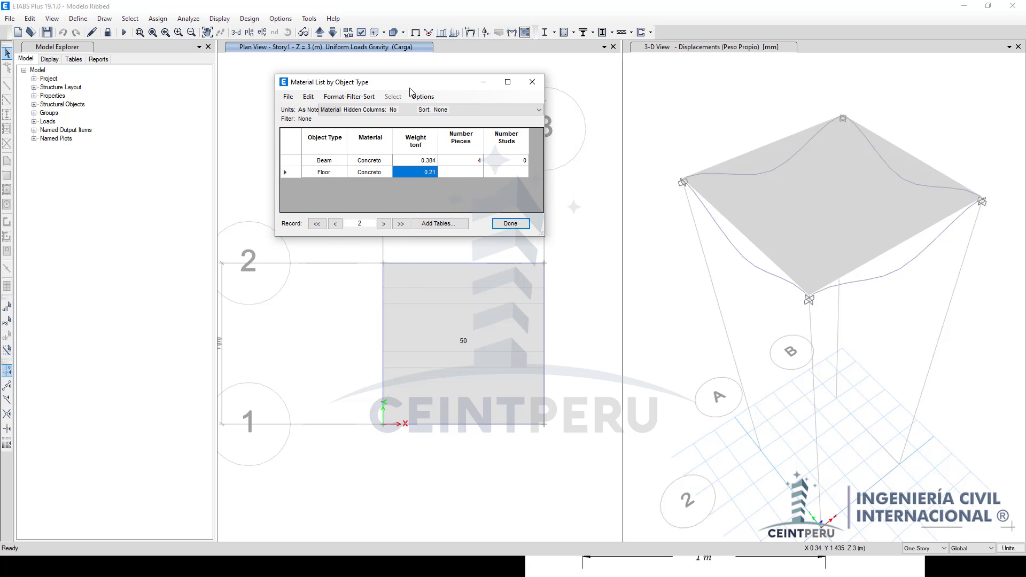
left_click(511, 223)
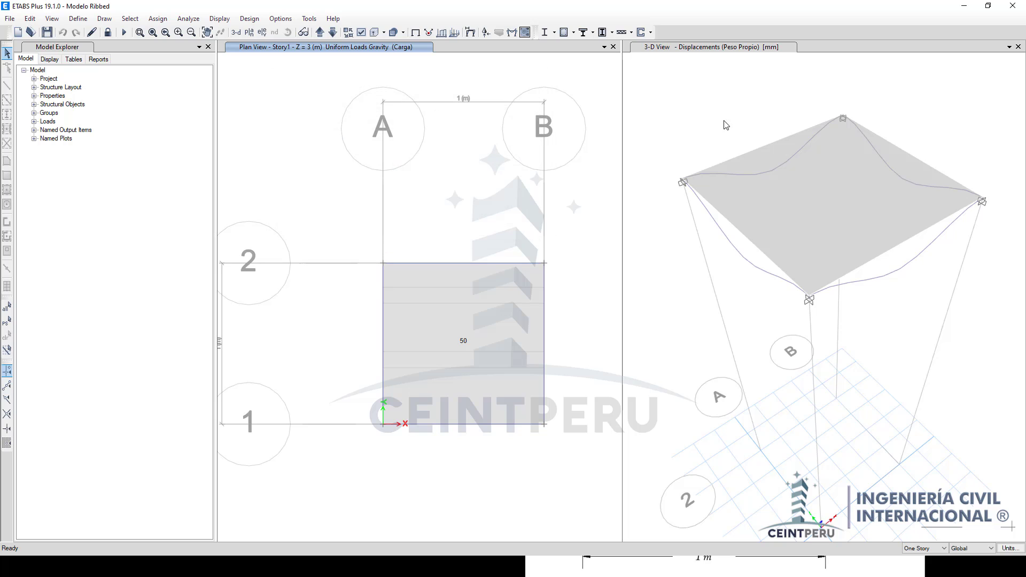
Step: Mark the slab's span direction and rib edges over the plan view with the screen pen, and clear the marks
left_click(650, 114)
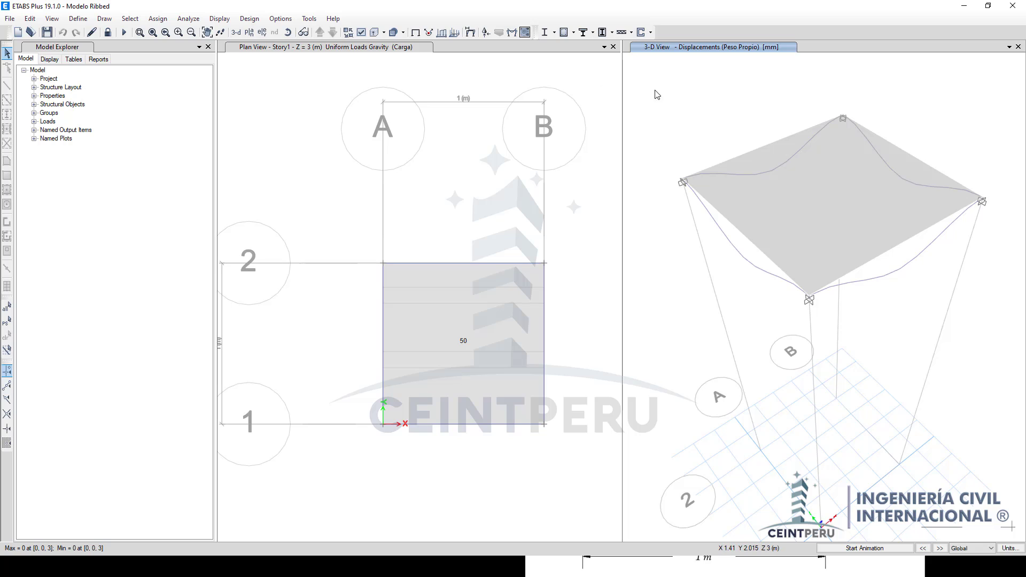
left_click(314, 192)
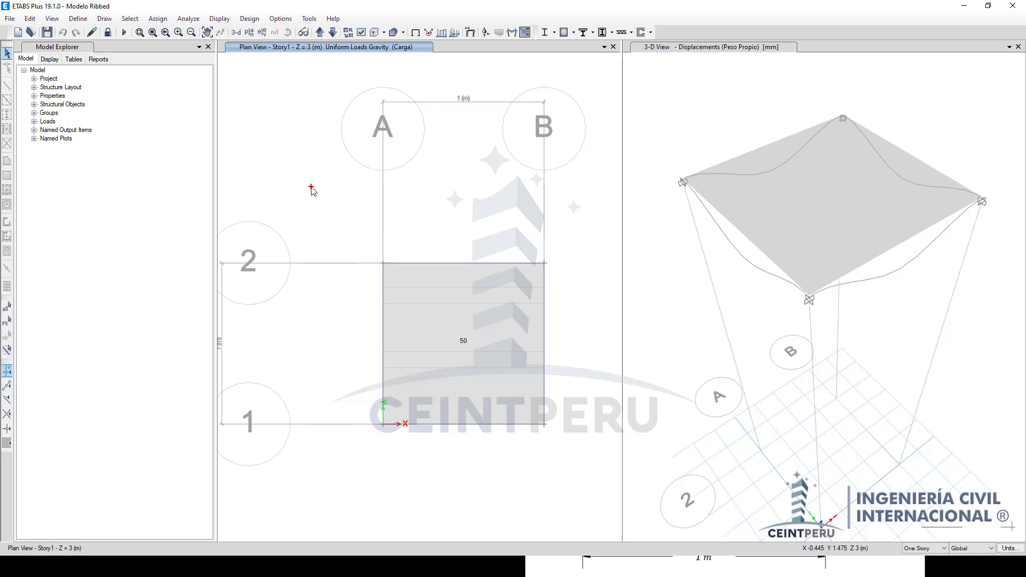
mouse_move(421, 367)
left_mouse_down()
mouse_move(406, 361)
mouse_move(518, 348)
left_mouse_up()
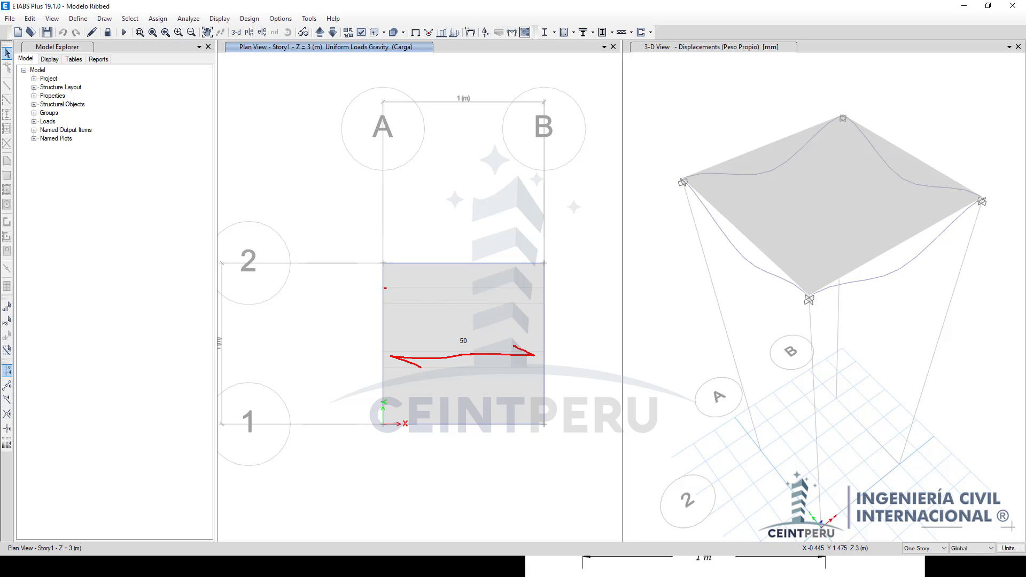
left_click_drag(385, 288, 545, 284)
left_click_drag(384, 306, 547, 302)
left_click_drag(387, 351, 551, 362)
left_click_drag(392, 373, 535, 375)
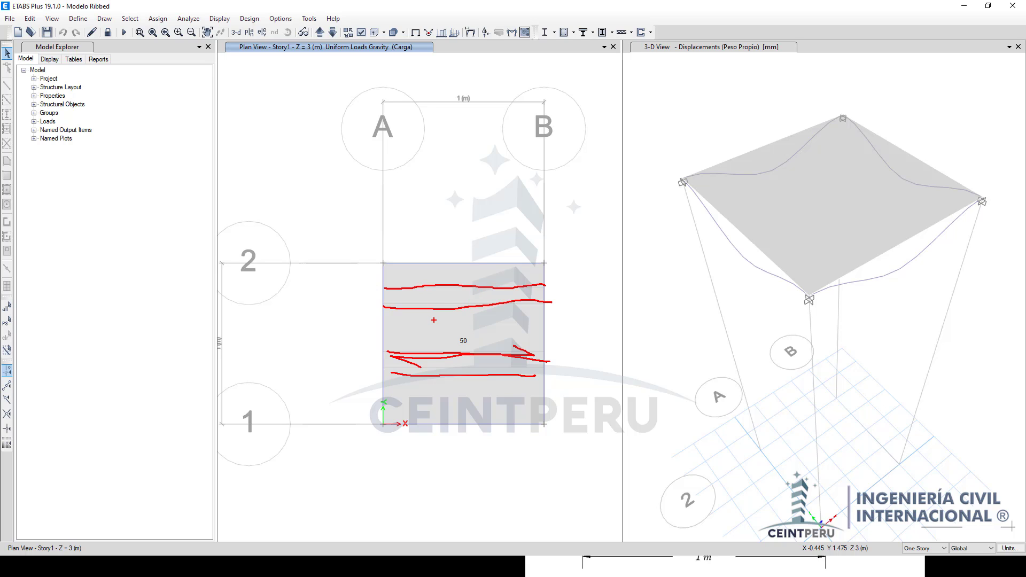
key("Escape")
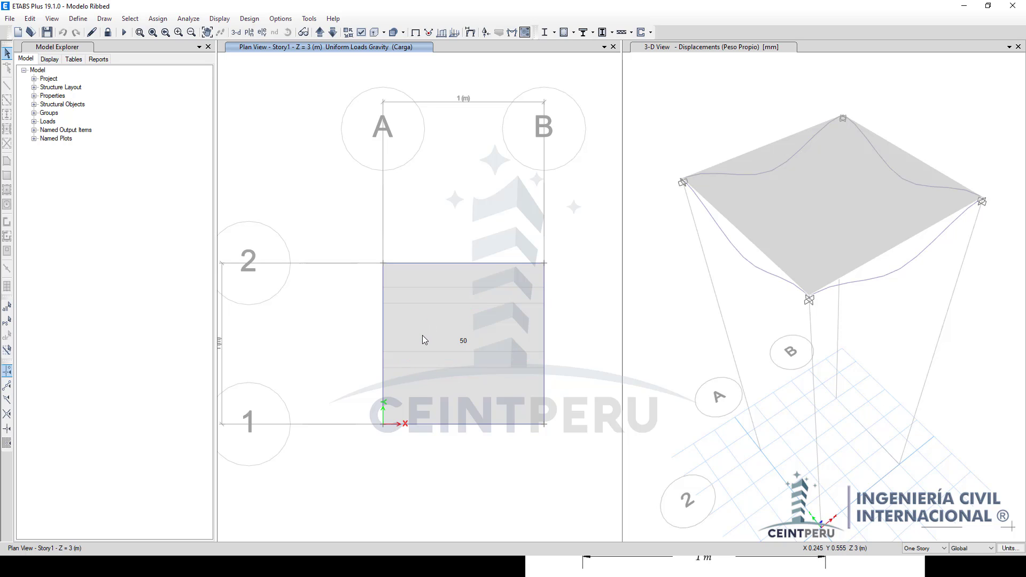
Step: Mark the span direction, the uniform load, the Carga title and the supporting beams on axes A and B, and clear the annotations
key("ctrl+2")
left_click_drag(407, 348, 516, 357)
left_click_drag(397, 56, 418, 52)
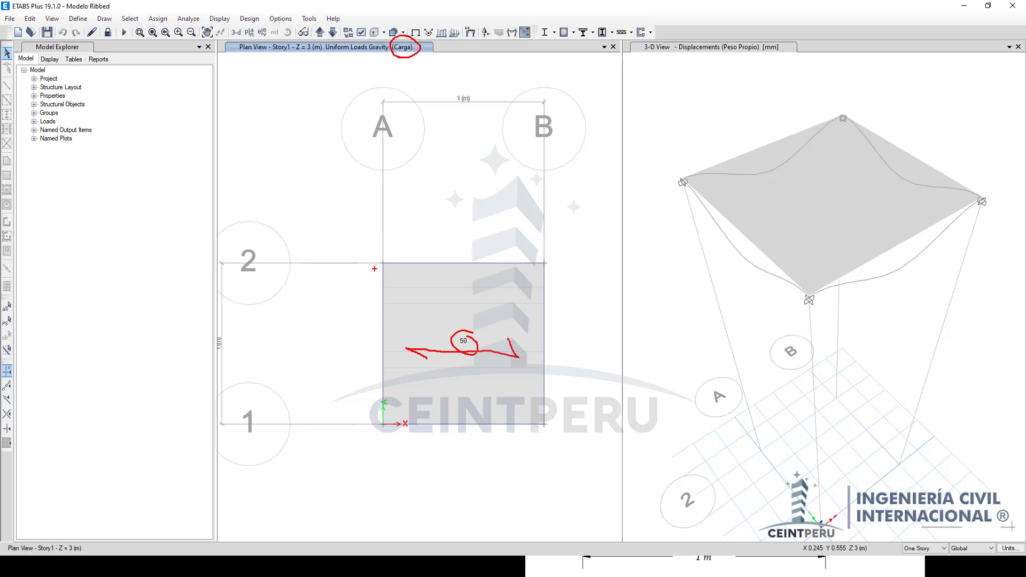
left_click_drag(373, 293, 371, 415)
left_click_drag(550, 272, 548, 385)
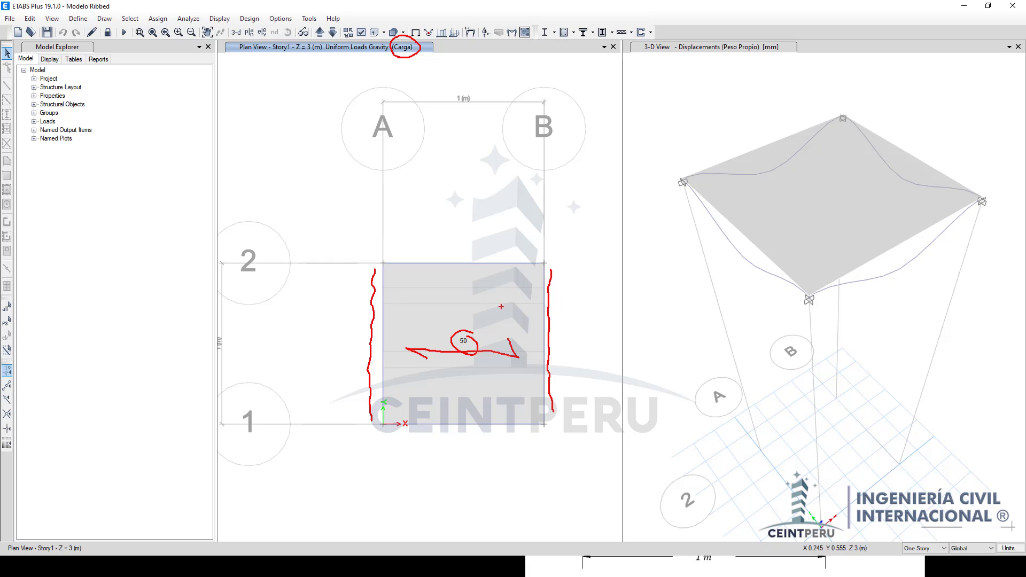
key("Escape")
Step: Display the filled Moment 3-3 frame diagram for the Carga load case in the 3-D view
left_click(670, 103)
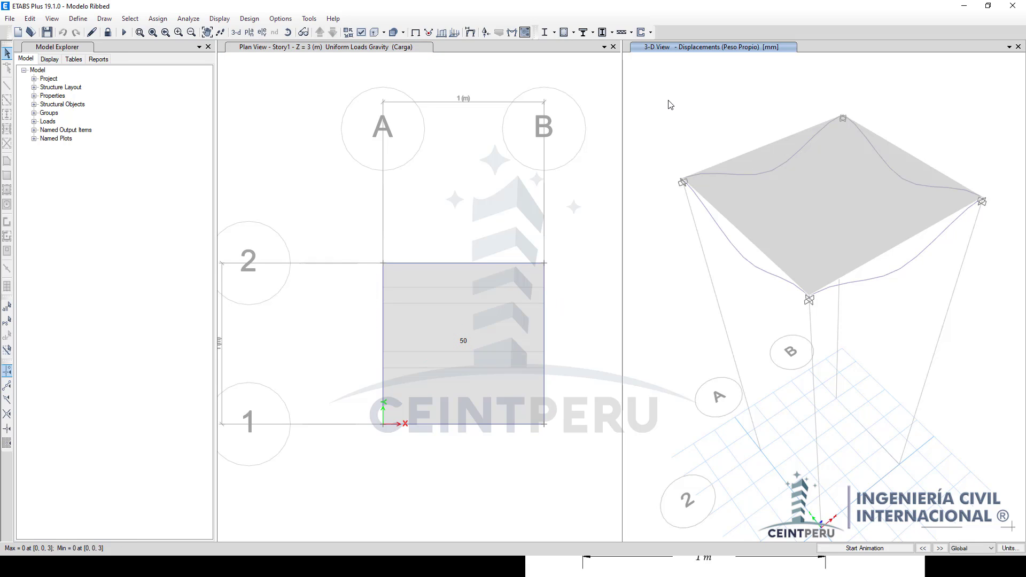
left_click(508, 34)
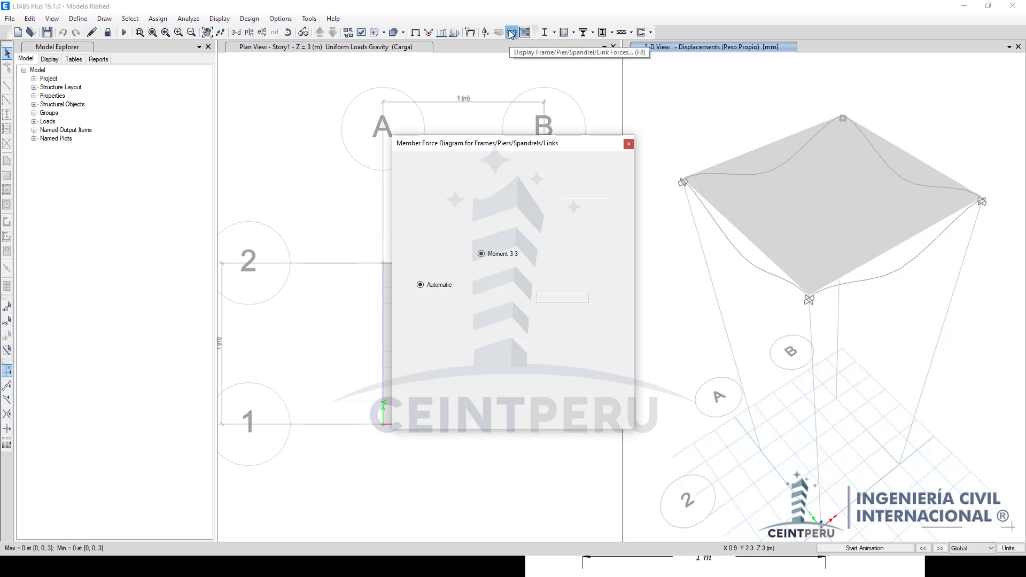
left_click_drag(535, 146, 552, 116)
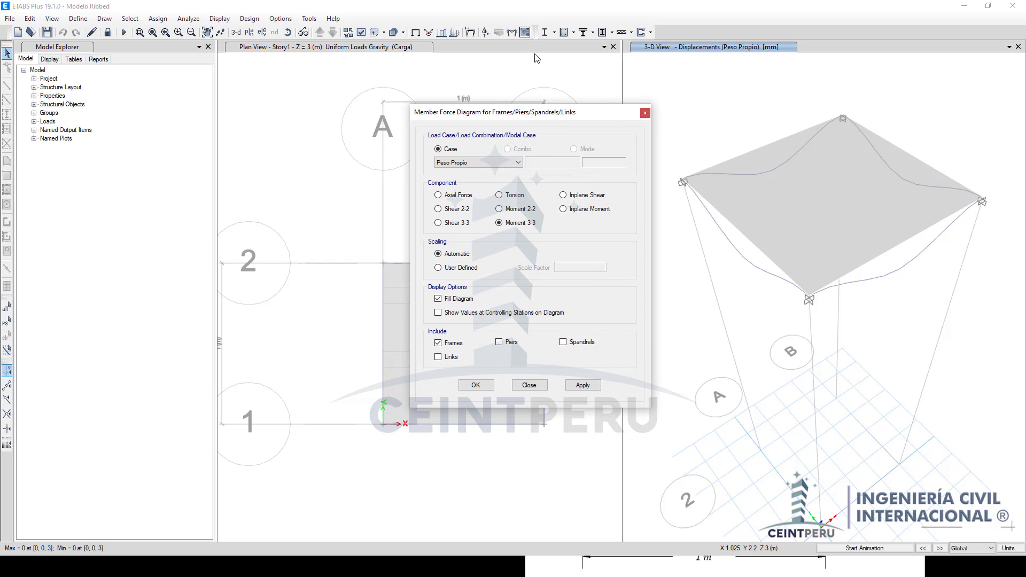
left_click(512, 33)
left_click(458, 211)
left_click(497, 162)
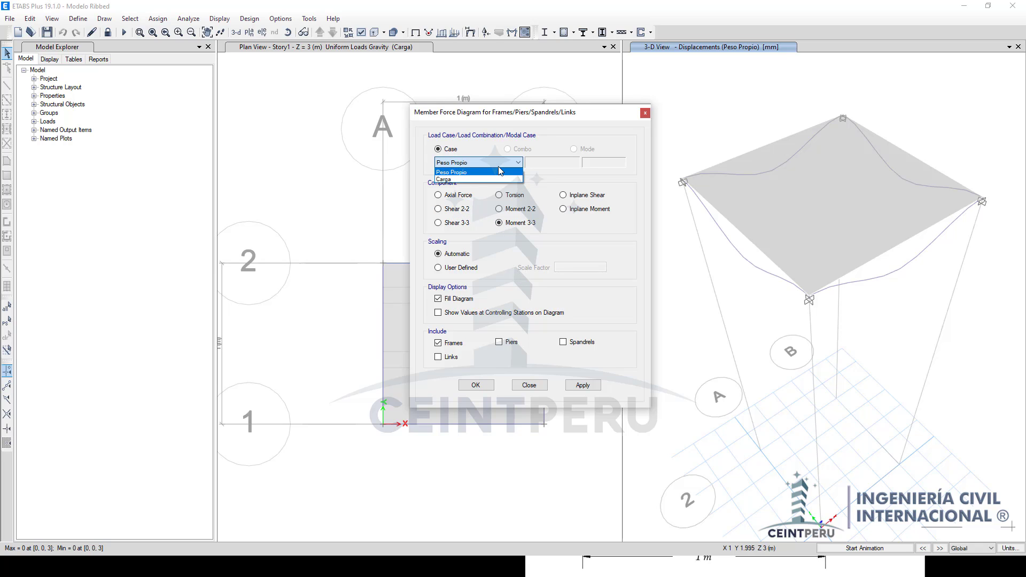
left_click(459, 179)
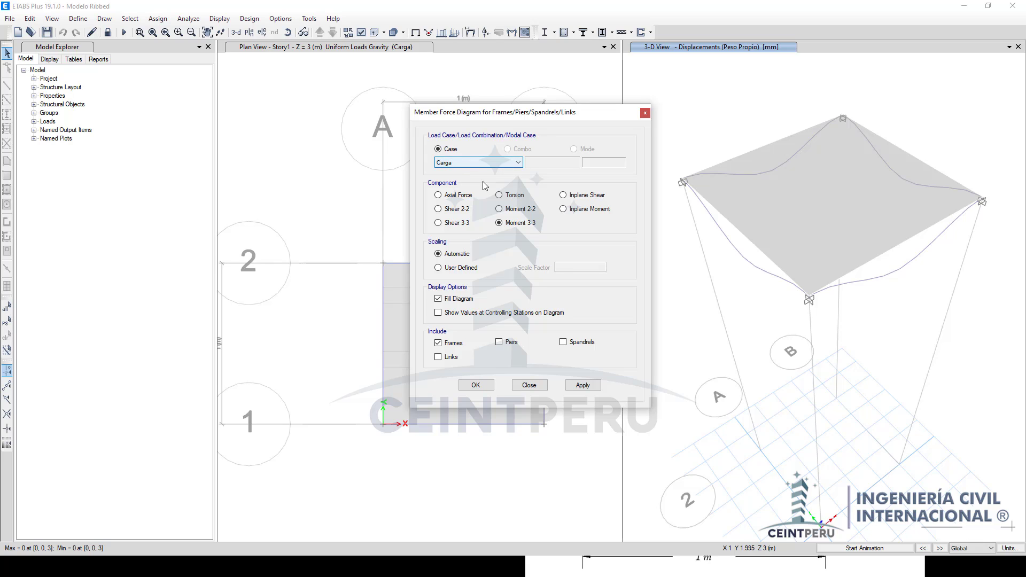
left_click(499, 223)
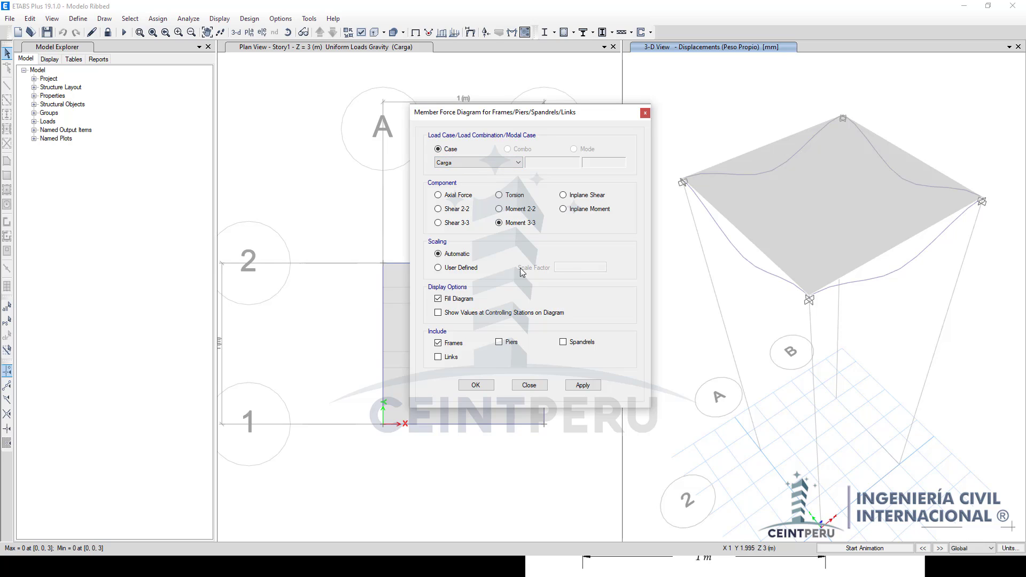
left_click(580, 386)
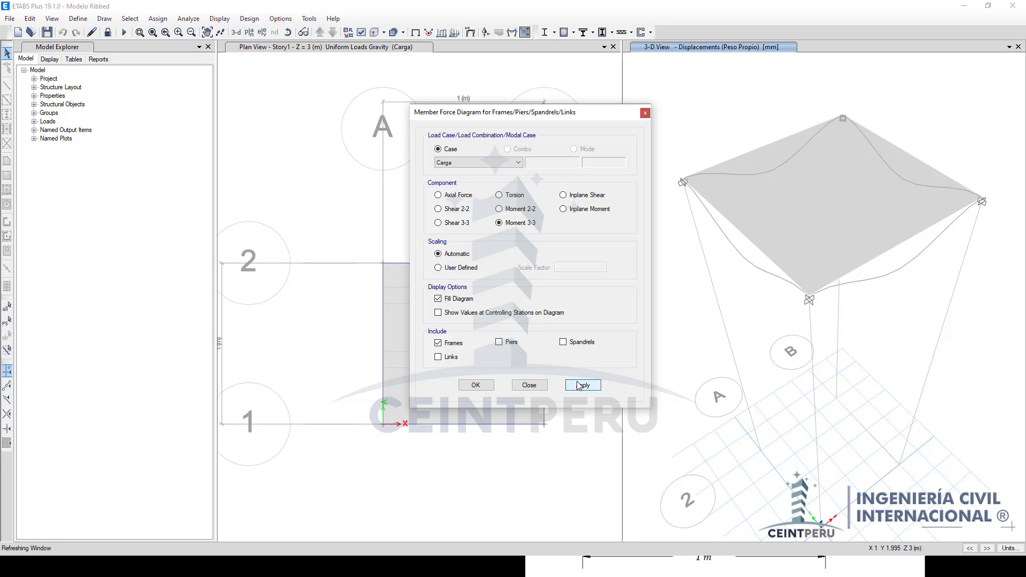
left_click_drag(584, 119, 546, 134)
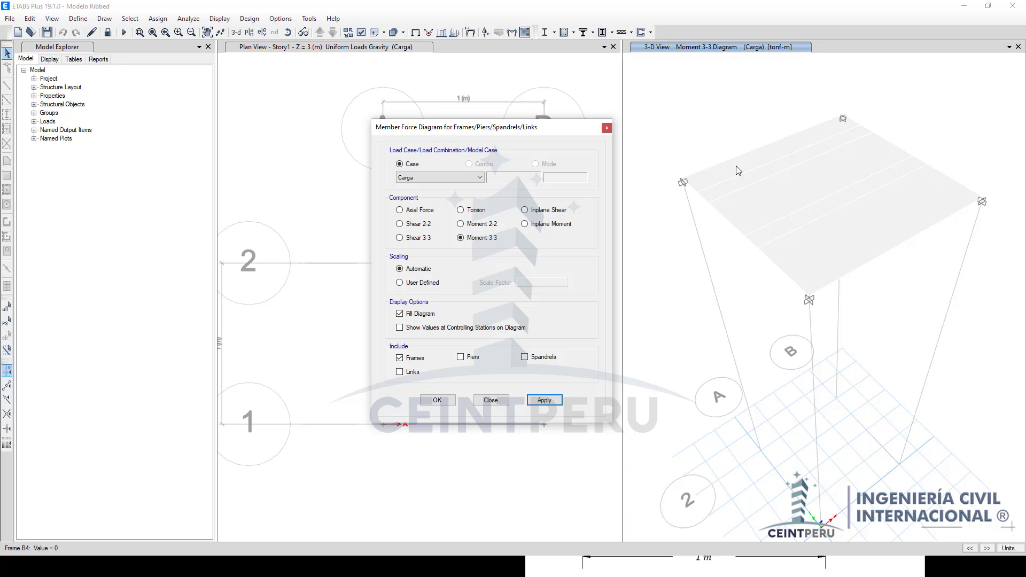
Step: Display the filled Shear 2-2 frame diagram for the Carga load case in the 3-D view and close the dialog
left_click_drag(488, 129, 489, 68)
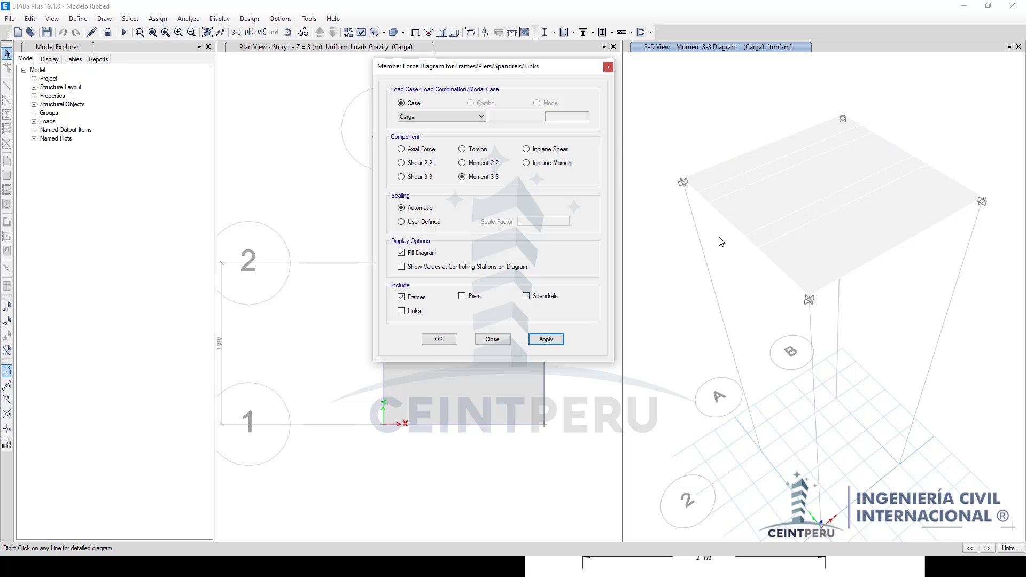
left_click(421, 163)
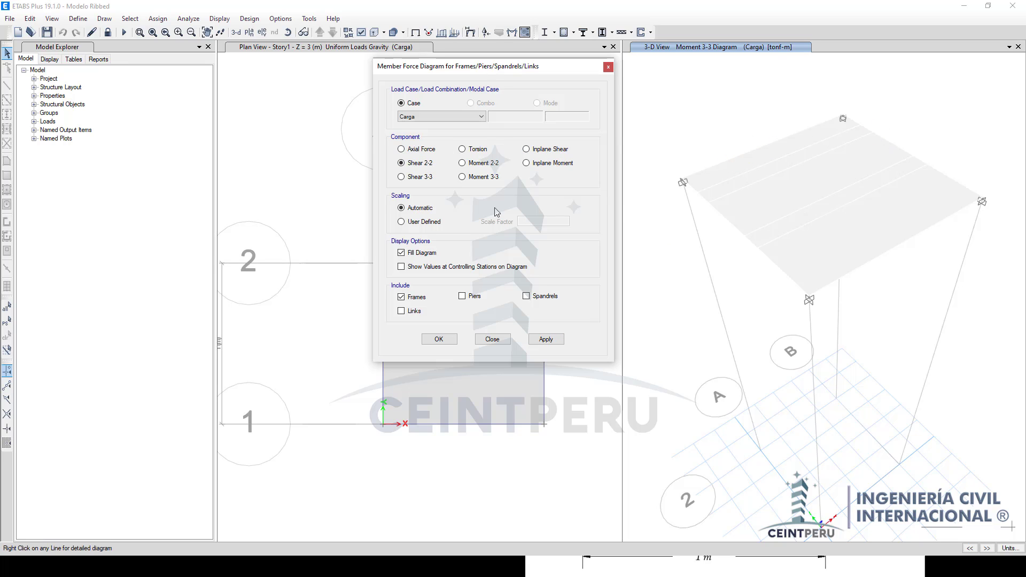
left_click(544, 338)
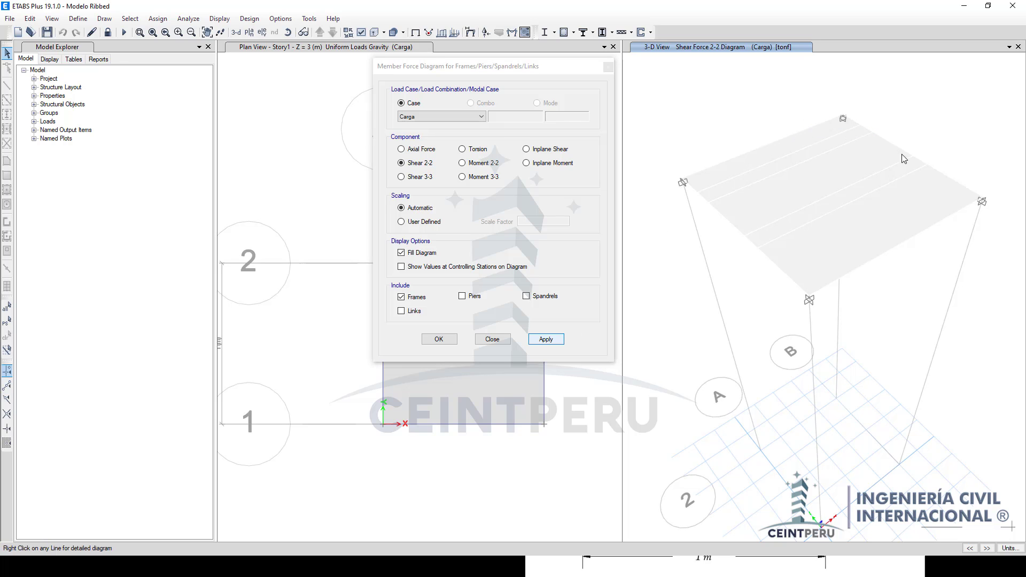
left_click(492, 339)
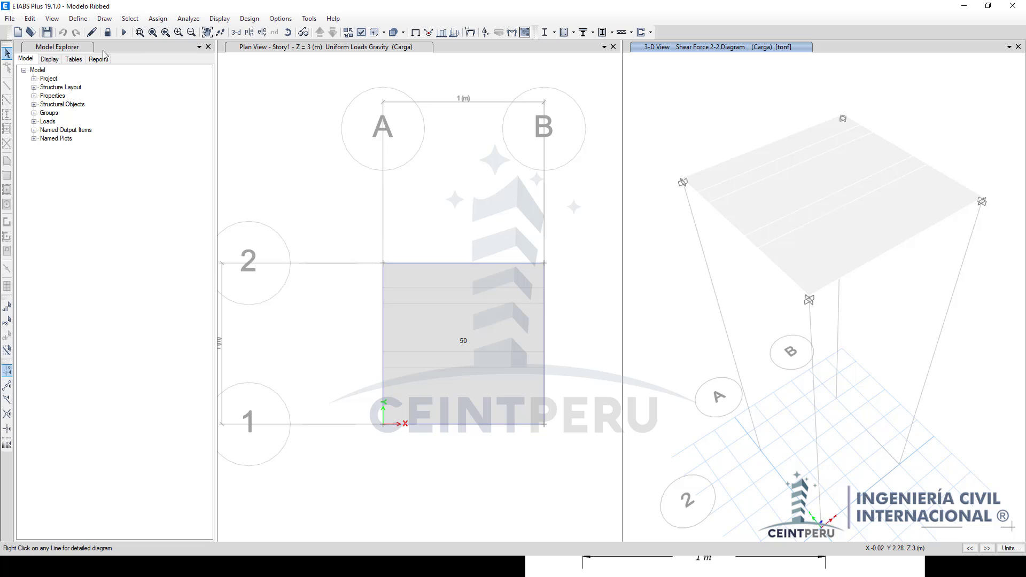
Step: Unlock the model and accept deleting the analysis results
left_click(107, 32)
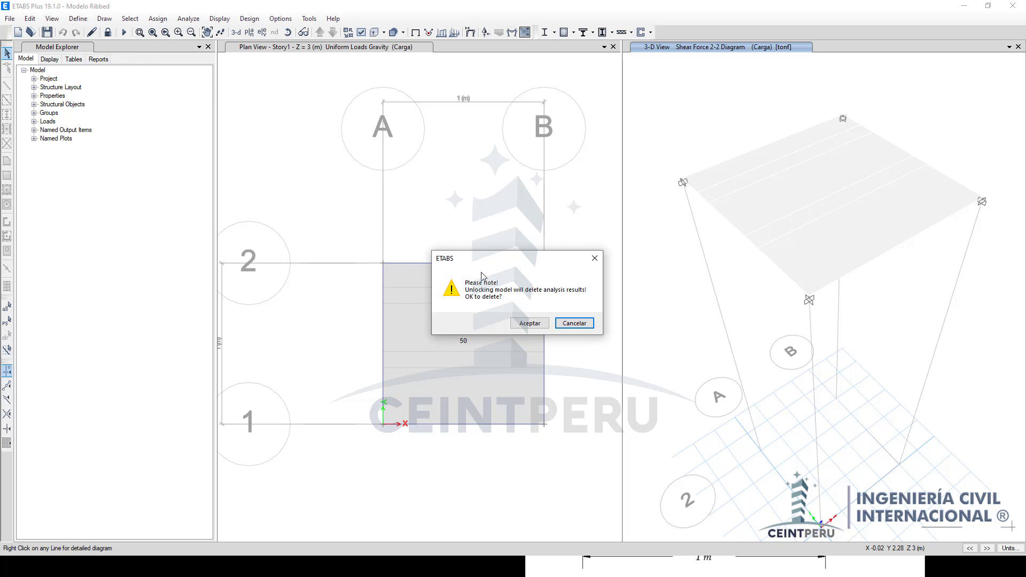
left_click(526, 323)
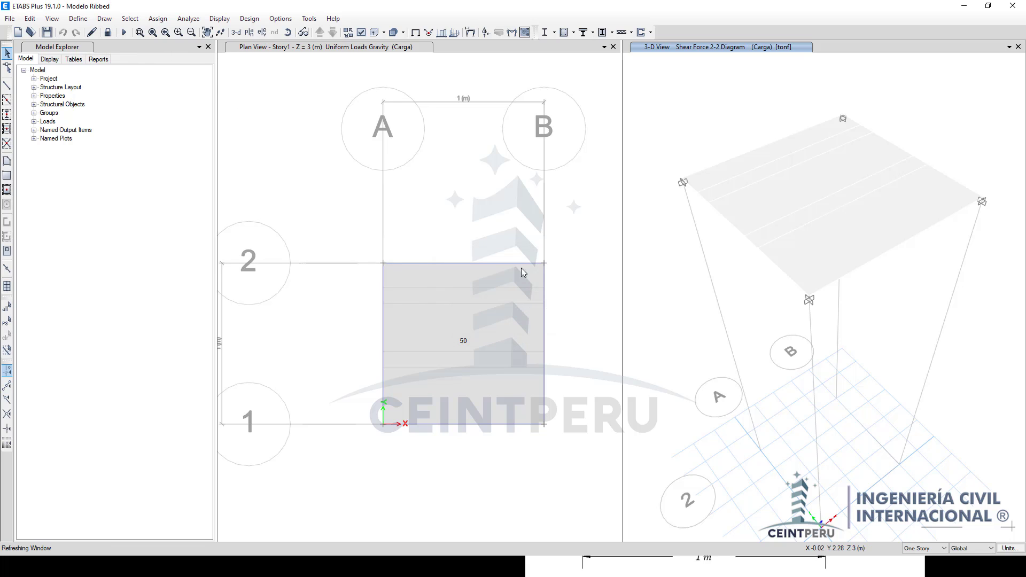
left_click(218, 20)
left_click(212, 22)
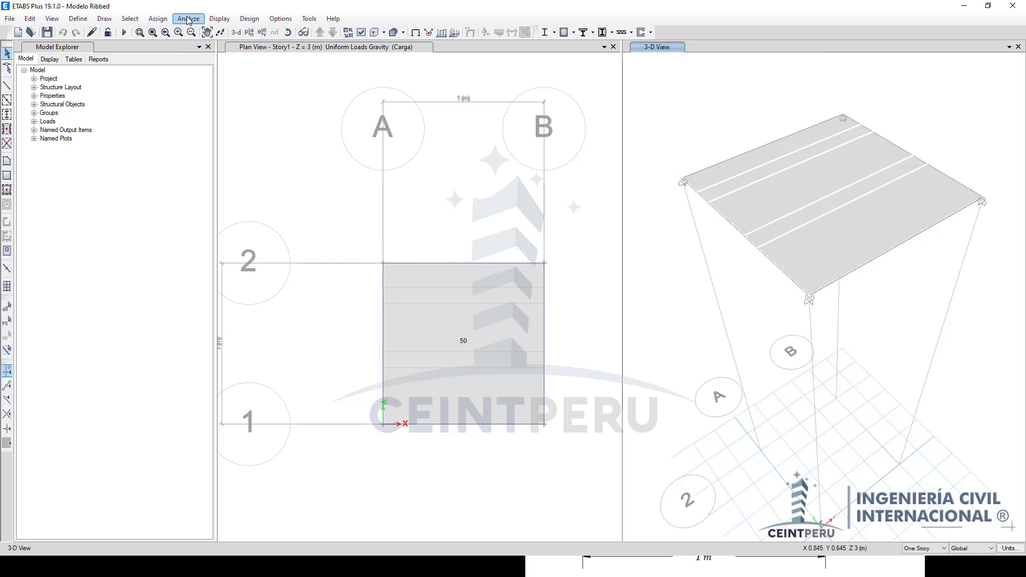
Step: Set the approximate maximum mesh size to 0.1 m in the automatic mesh settings for floors
left_click(189, 19)
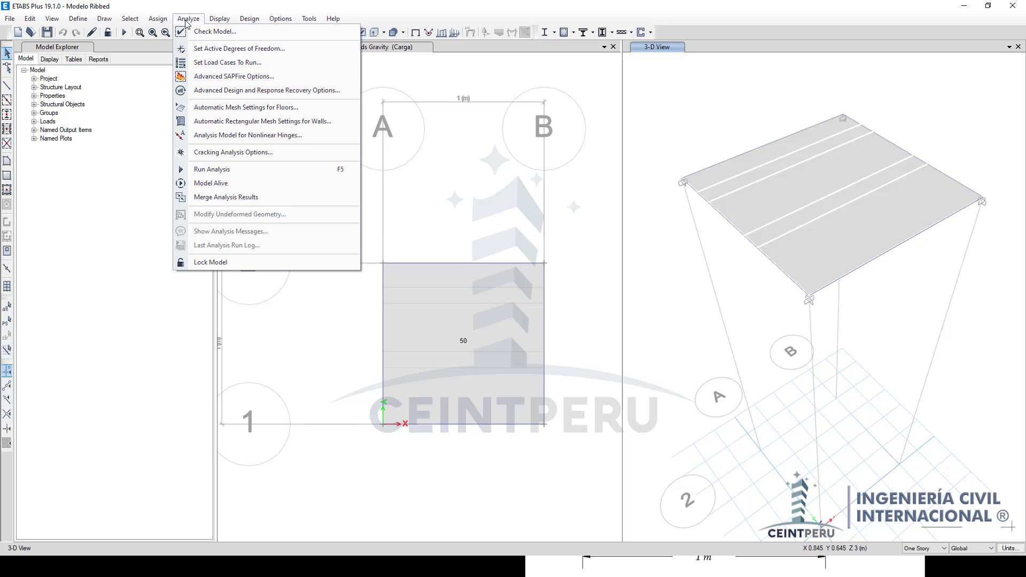
left_click(229, 107)
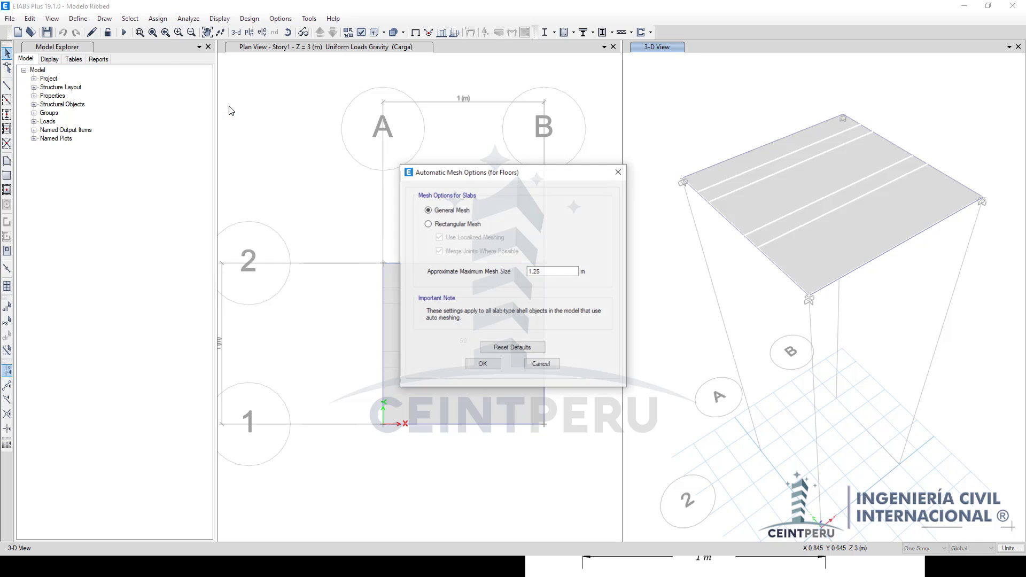
left_click_drag(457, 173, 406, 163)
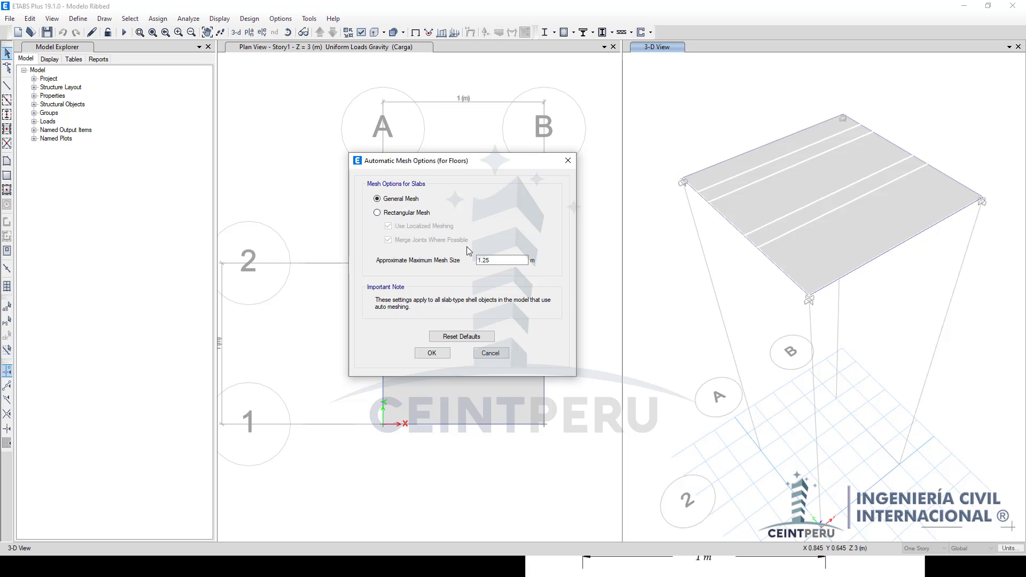
left_click_drag(493, 261, 480, 262)
left_click_drag(497, 261, 476, 262)
left_click_drag(494, 261, 476, 261)
type("0.1")
left_click(433, 353)
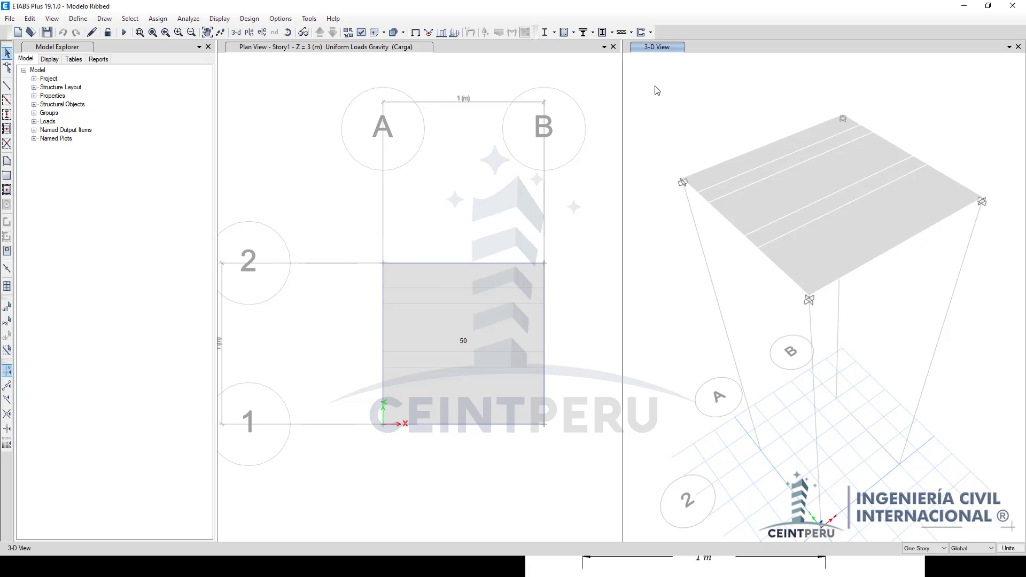
Step: Select the whole slab with its four edge beams and assign a minimum of 10 output stations to the frames
left_click_drag(647, 71, 780, 141)
left_click(155, 19)
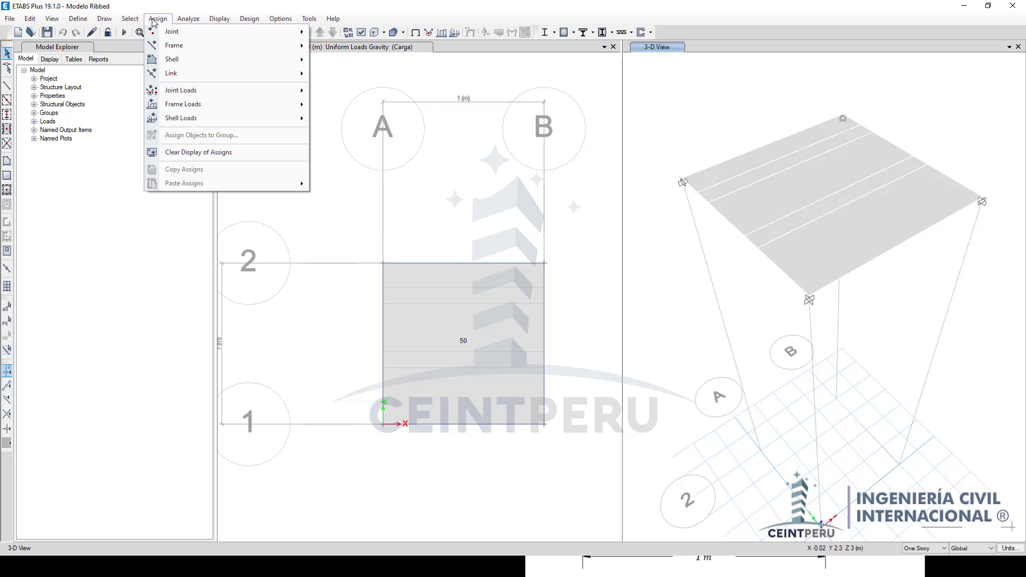
mouse_move(189, 50)
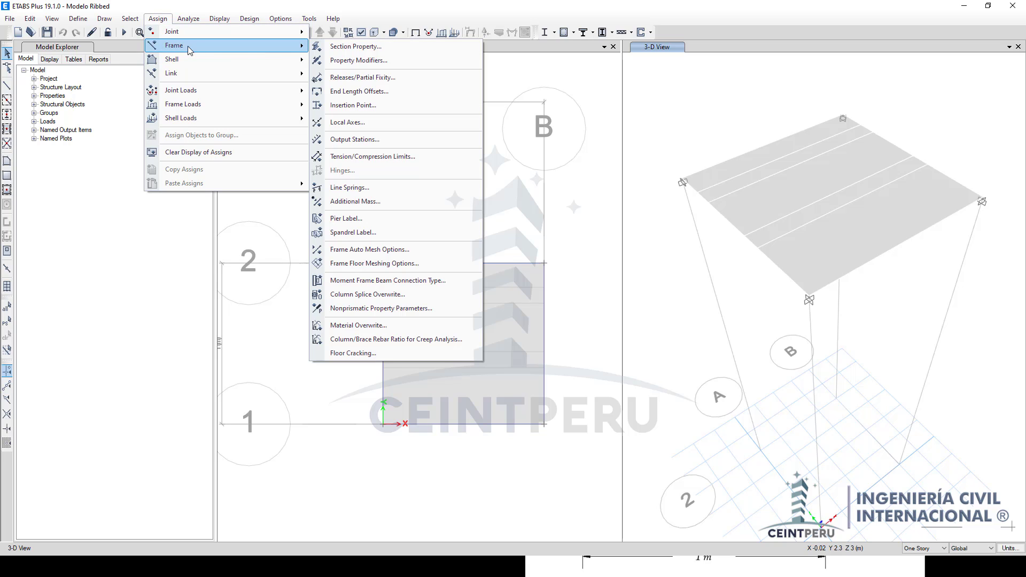
left_click(353, 141)
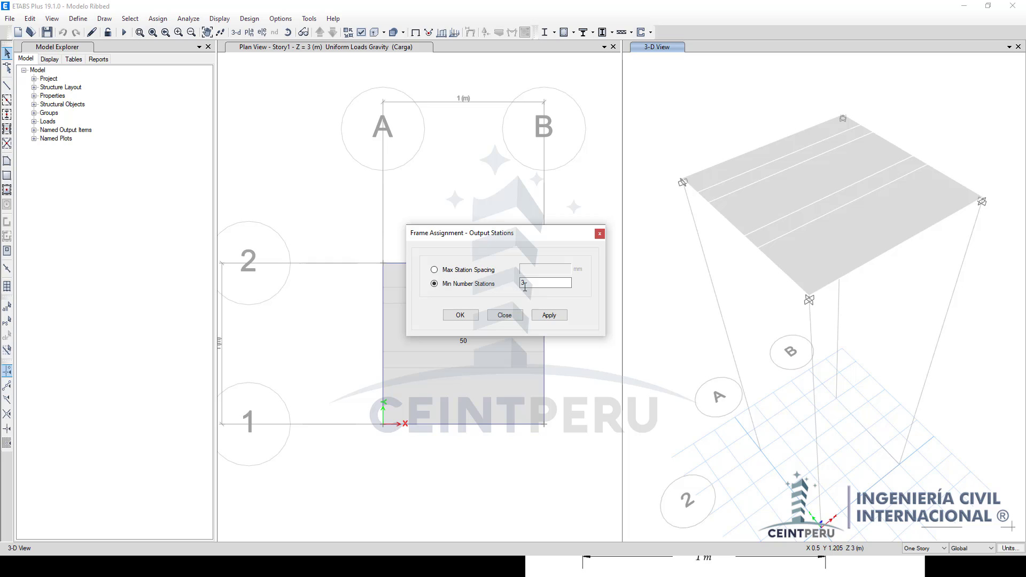
double_click(531, 284)
left_click(670, 97)
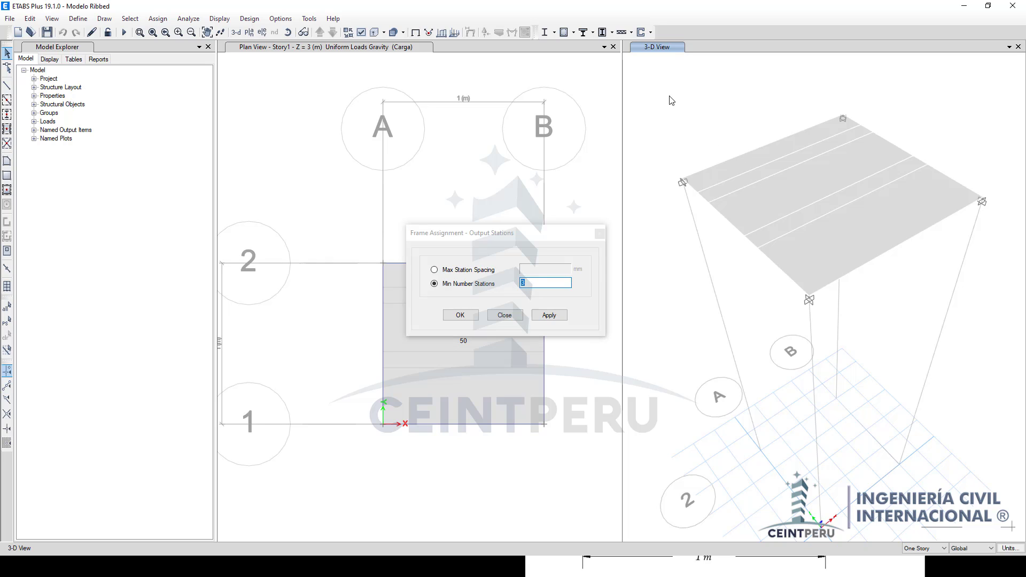
left_click_drag(671, 99, 1018, 347)
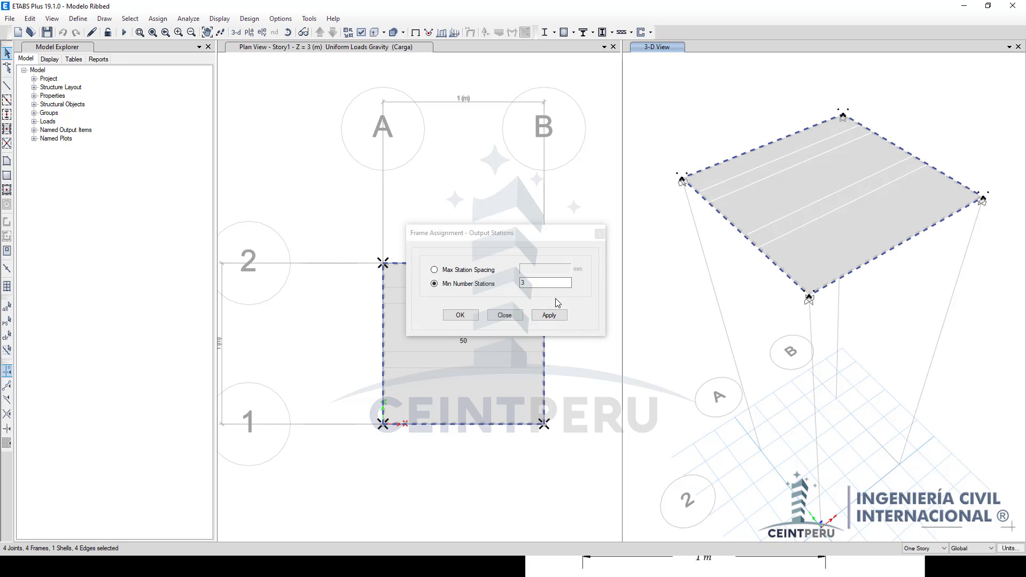
left_click(516, 284)
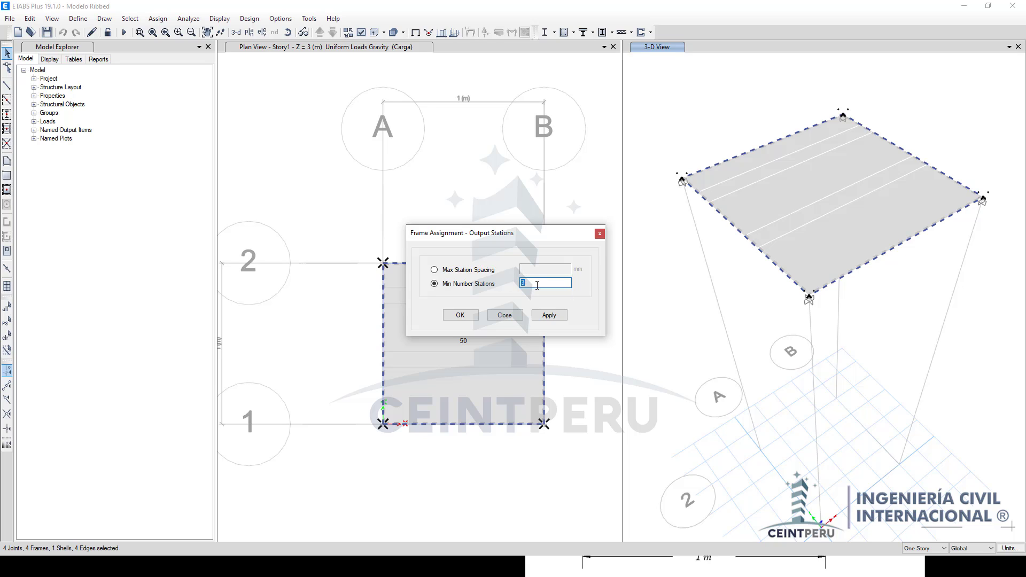
type("10")
left_click(549, 316)
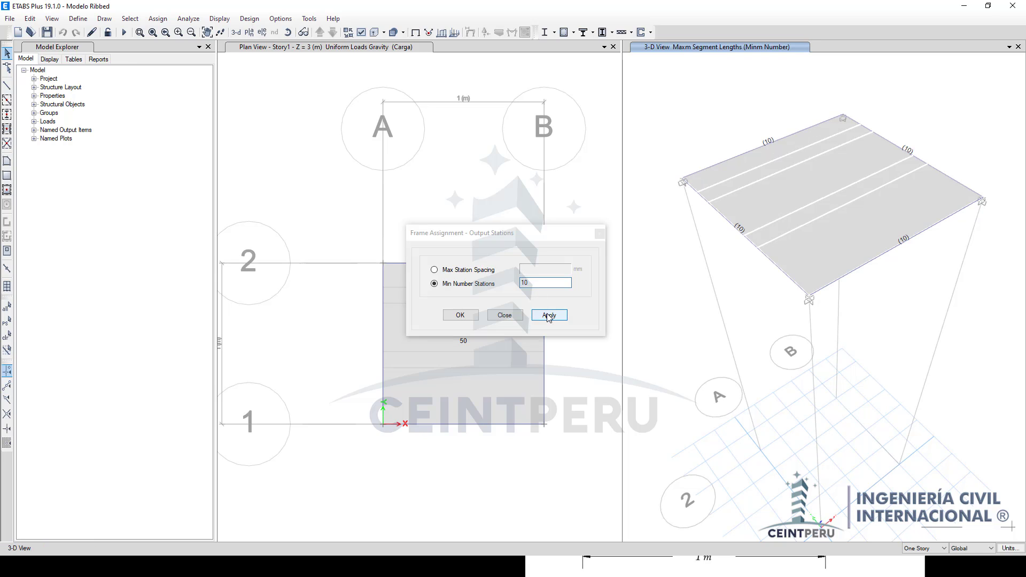
left_click(505, 316)
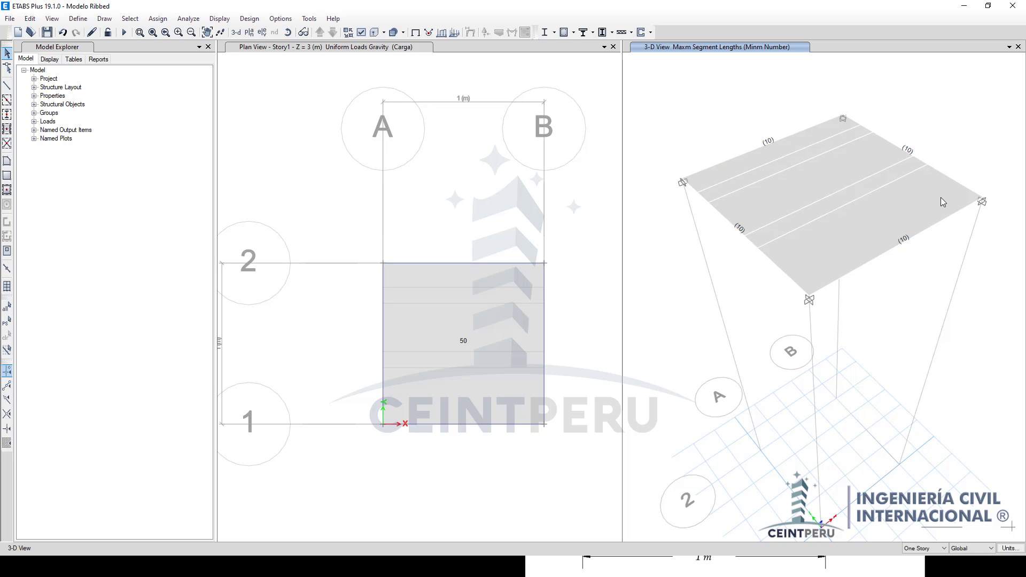
Step: Rerun the analysis and review the automatic mesh options for floors
left_click(123, 34)
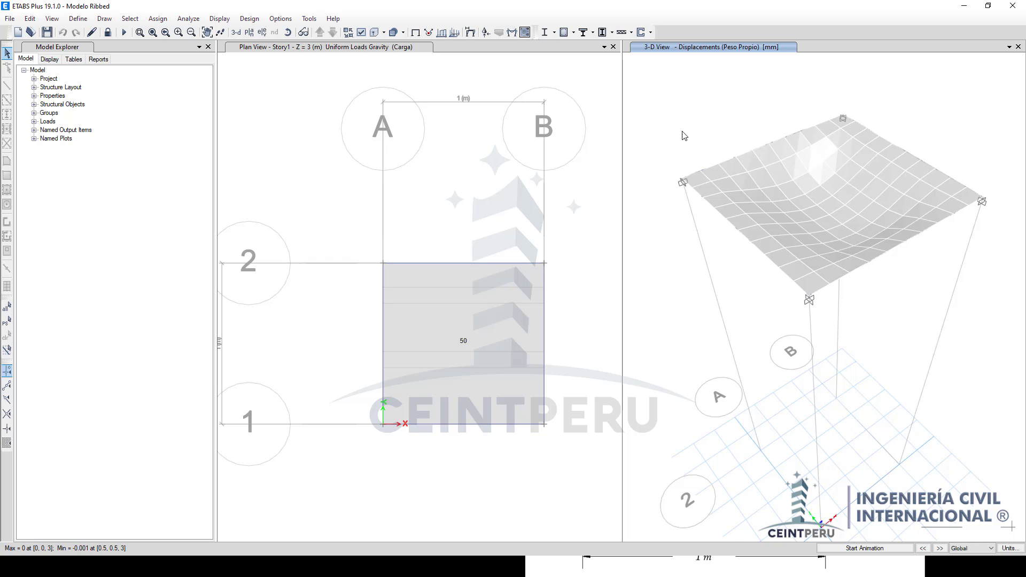
left_click(188, 18)
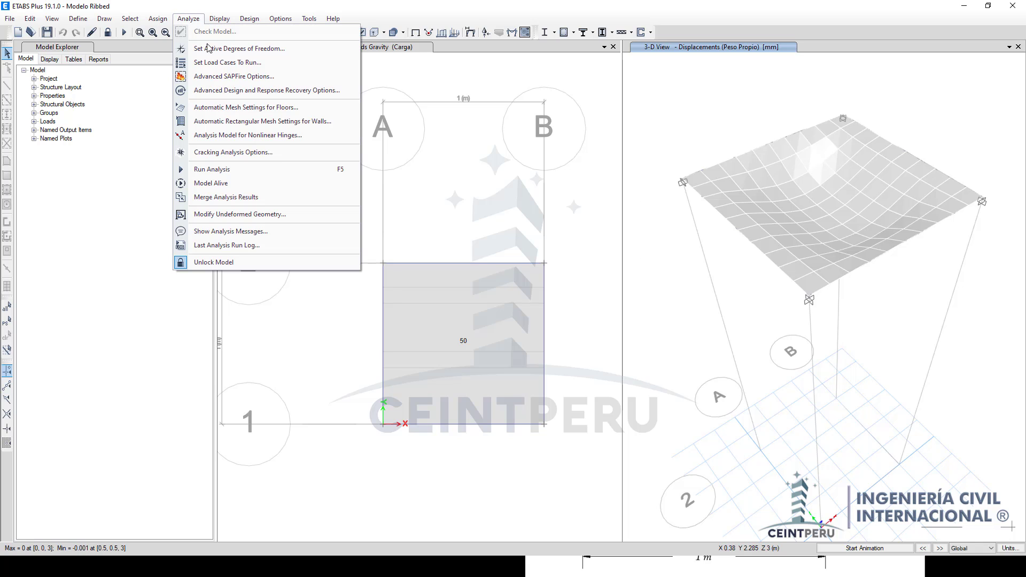
left_click(211, 112)
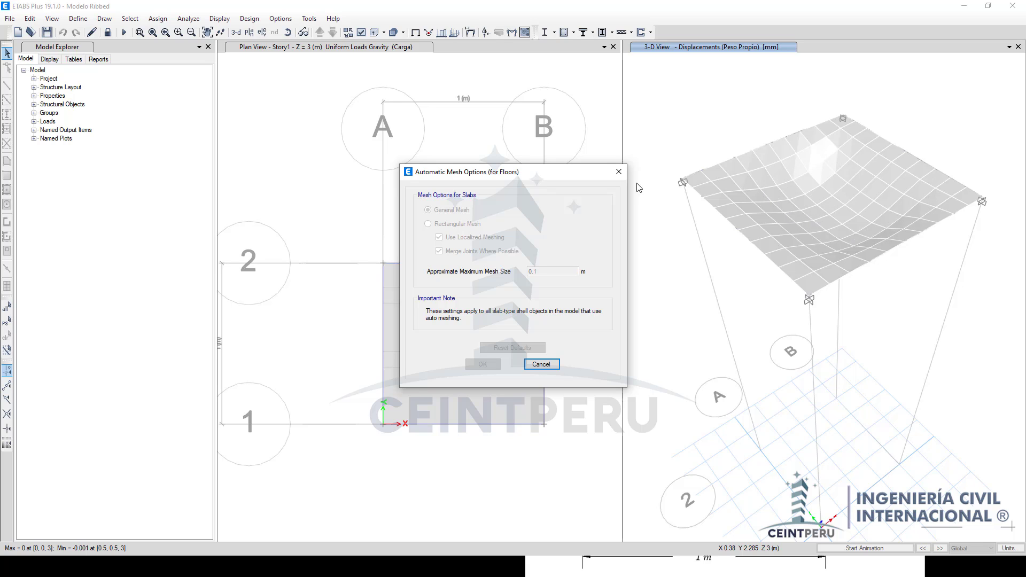
left_click(618, 172)
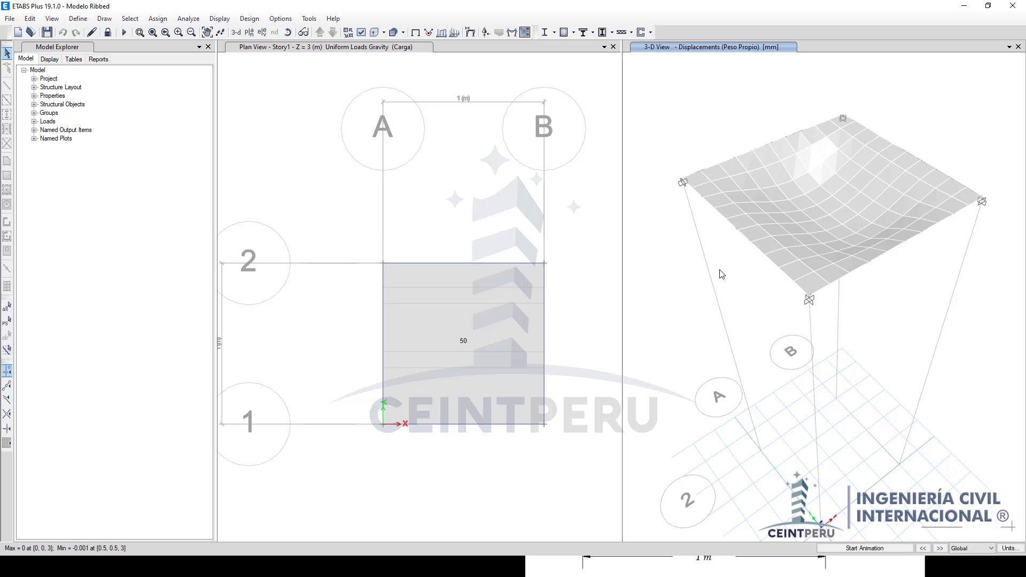
Step: Mark the corner supports, the four slab edges and sagging edge curves over the 3-D deformed shape with the screen pen, and clear the marks
middle_click_drag(745, 283, 751, 224, "shift")
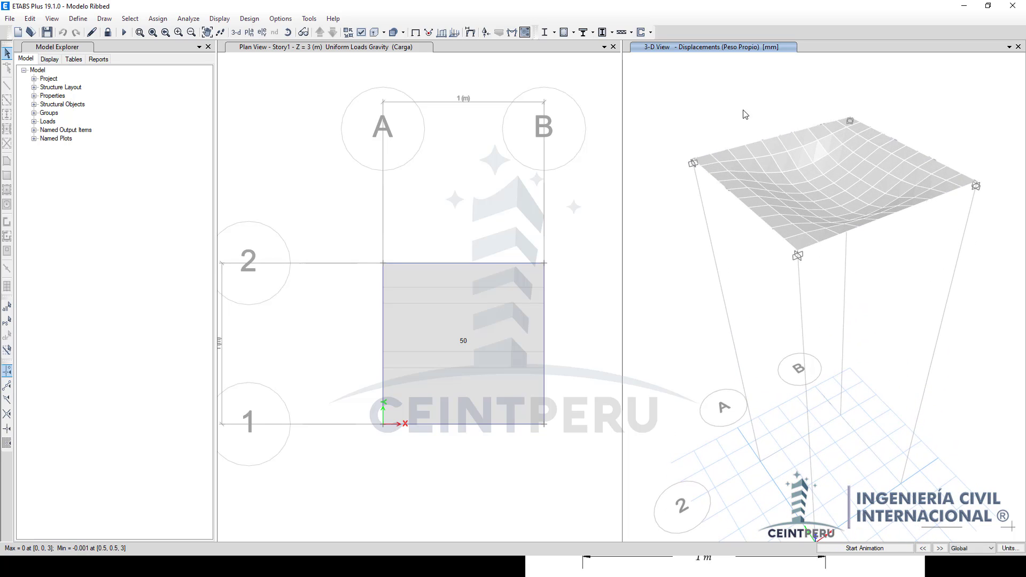
scroll(784, 121, "up", 3)
scroll(753, 150, "down", 3)
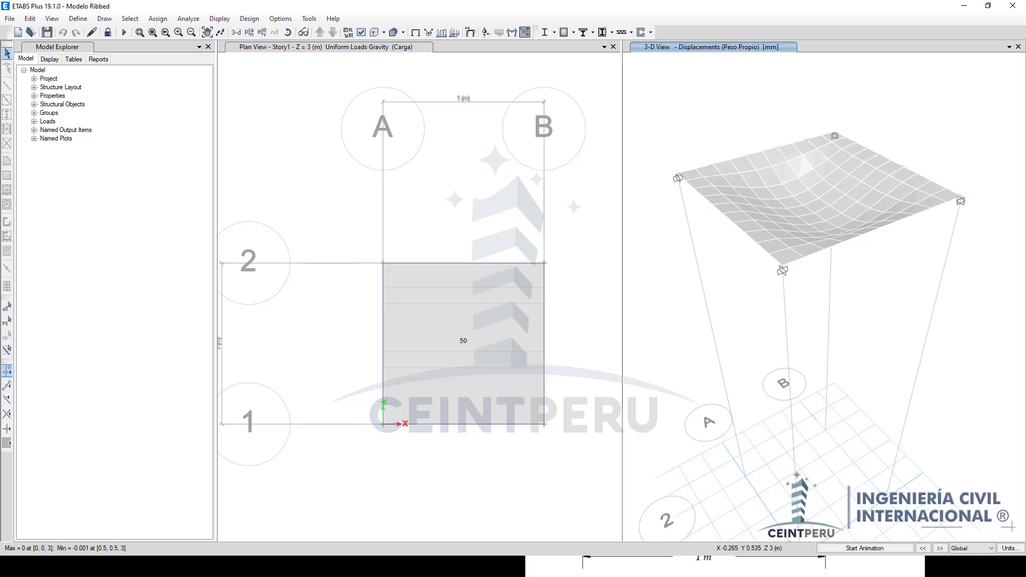
left_click(678, 173)
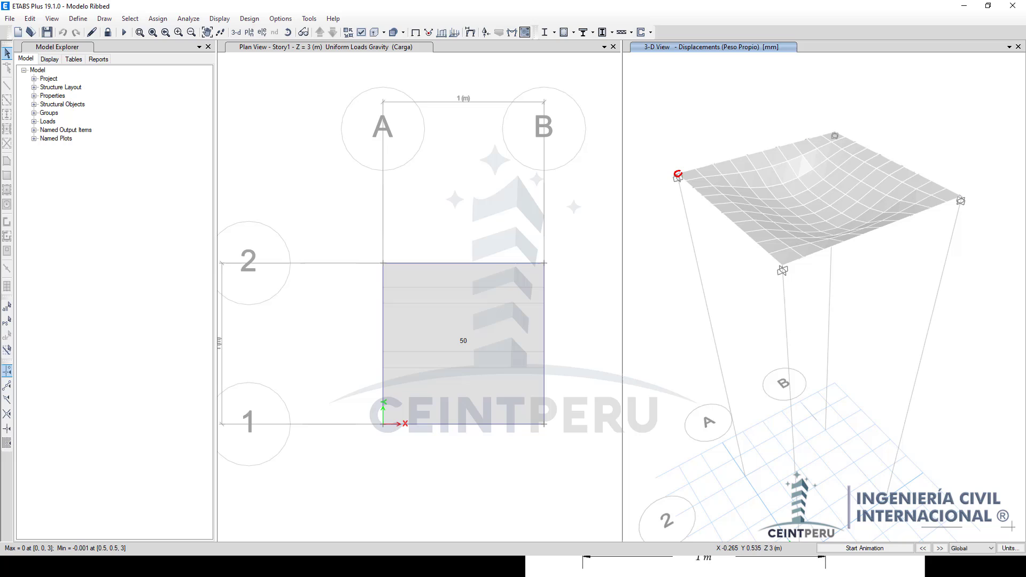
left_click(835, 134)
left_click_drag(689, 186, 754, 239)
left_click_drag(713, 168, 782, 139)
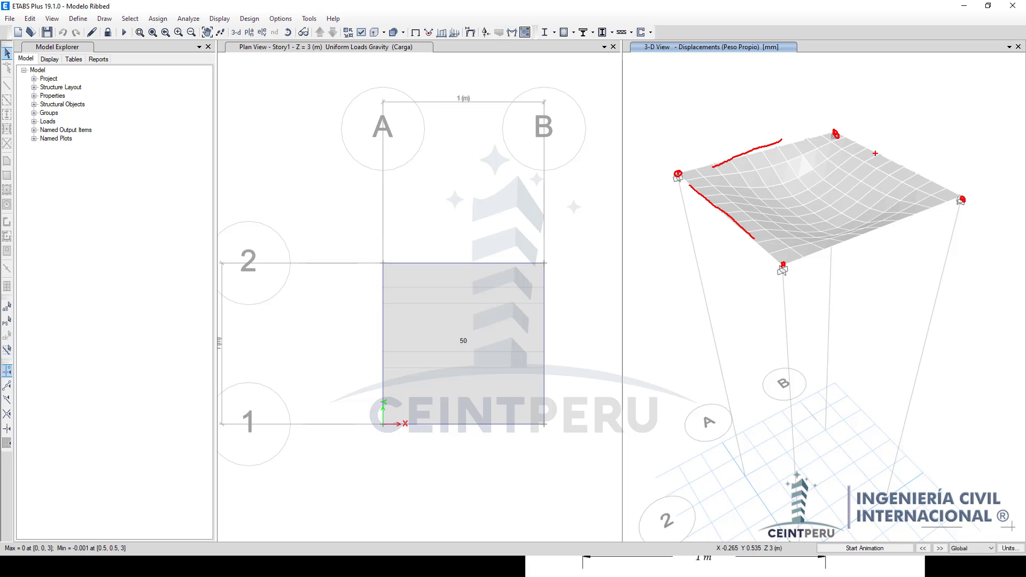
left_click_drag(864, 145, 933, 177)
left_click_drag(833, 246, 921, 213)
mouse_move(684, 174)
left_mouse_down()
mouse_move(766, 159)
mouse_move(824, 133)
left_mouse_up()
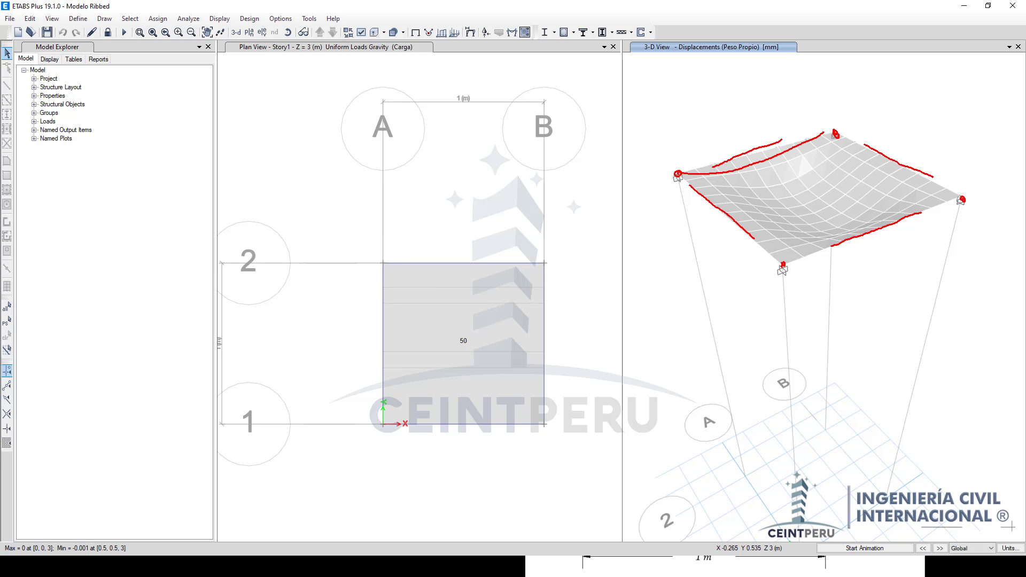
mouse_move(686, 176)
left_mouse_down()
mouse_move(716, 230)
mouse_move(781, 260)
mouse_move(876, 246)
mouse_move(953, 204)
mouse_move(896, 187)
mouse_move(840, 142)
left_mouse_up()
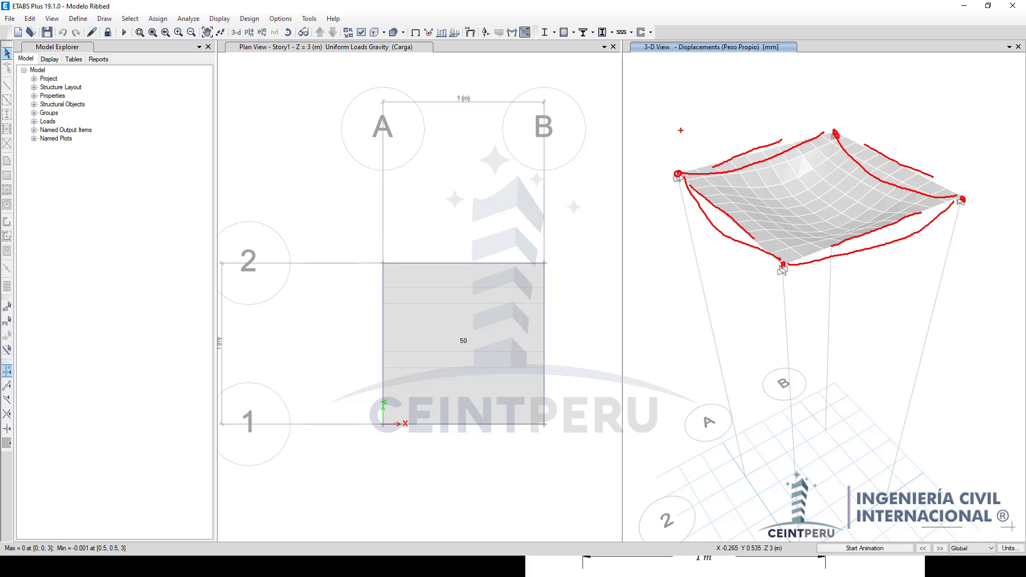
key("Escape")
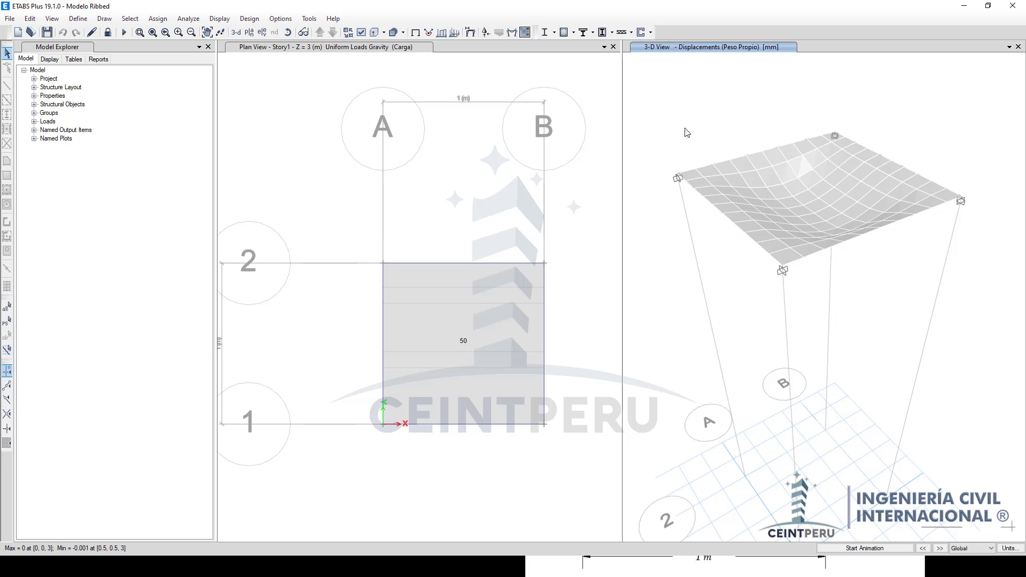
Step: Query the Peso Propio displacements of the mesh joints along the slab edge on axis 2 in the 3-D view
right_click(713, 164)
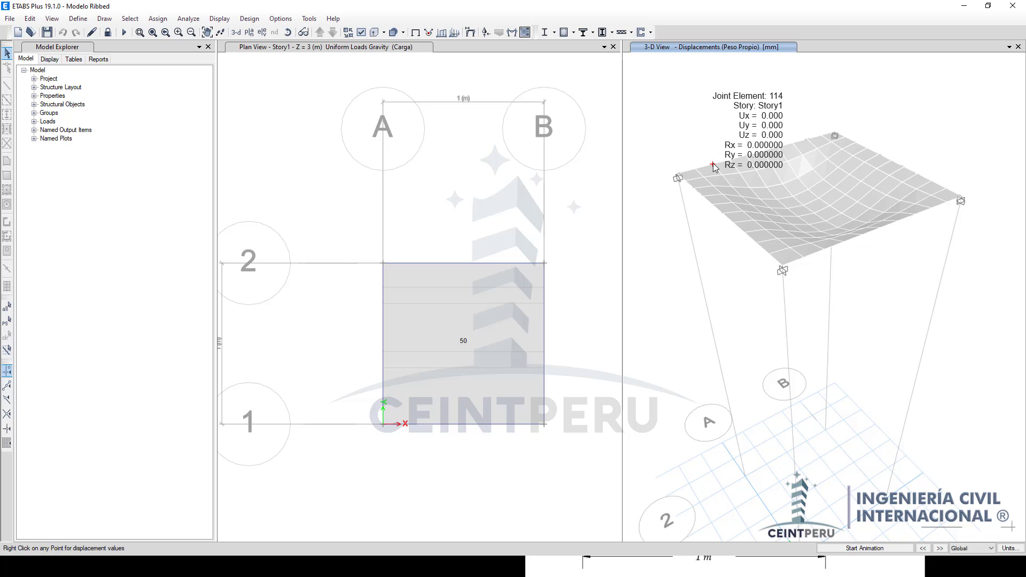
right_click(730, 161)
right_click(747, 156)
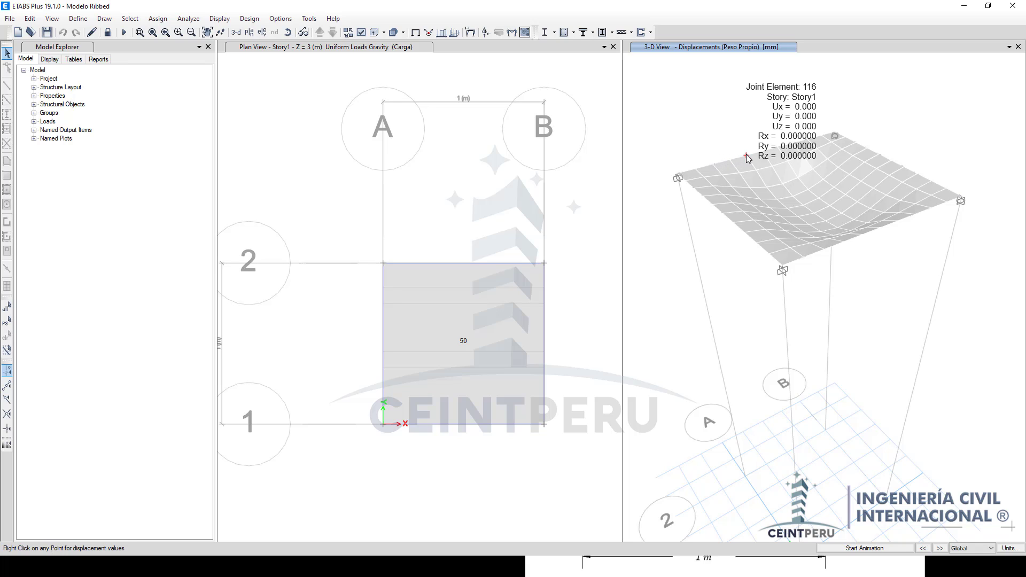
right_click(762, 152)
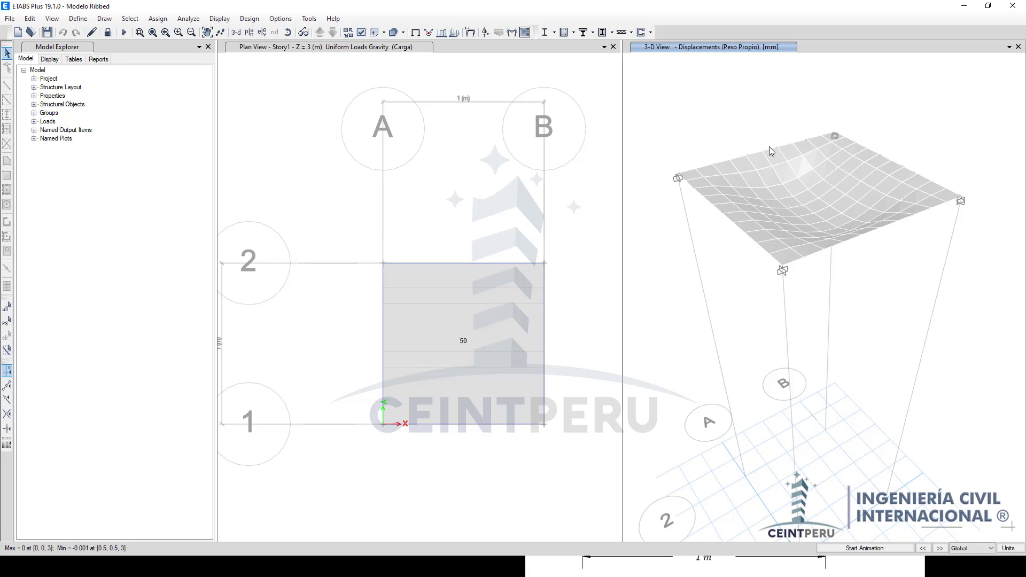
right_click(777, 148)
right_click(793, 143)
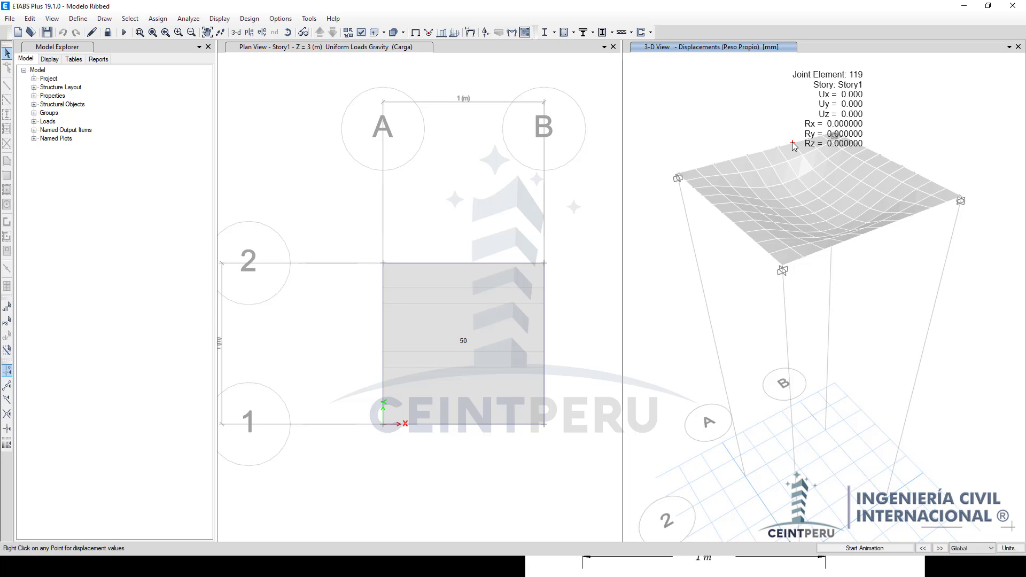
right_click(763, 151)
right_click(748, 155)
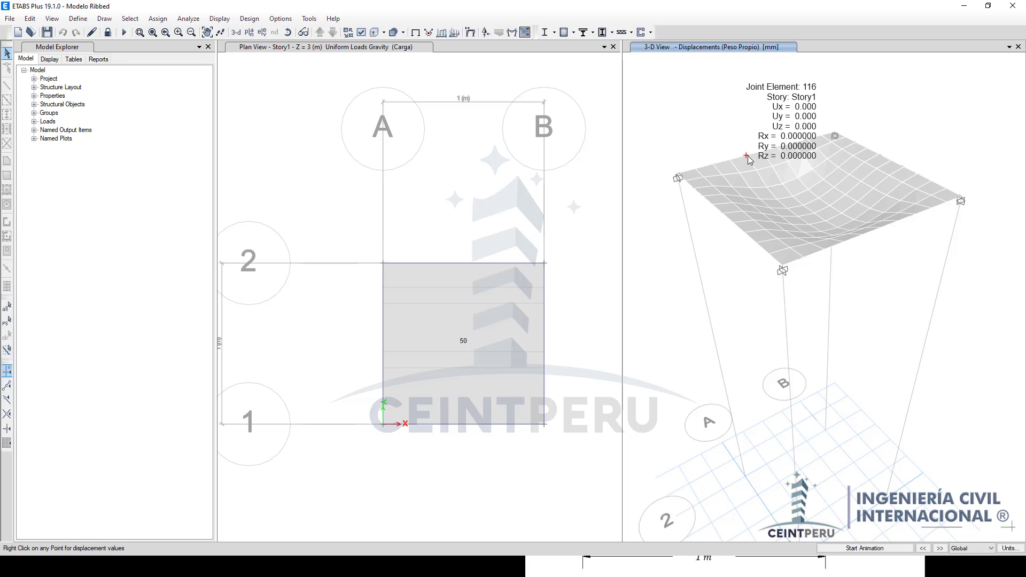
Step: Compare the Peso Propio displacements of more joints along the axis 2 edge with those of mesh joints inside the slab
right_click(735, 162)
right_click(714, 165)
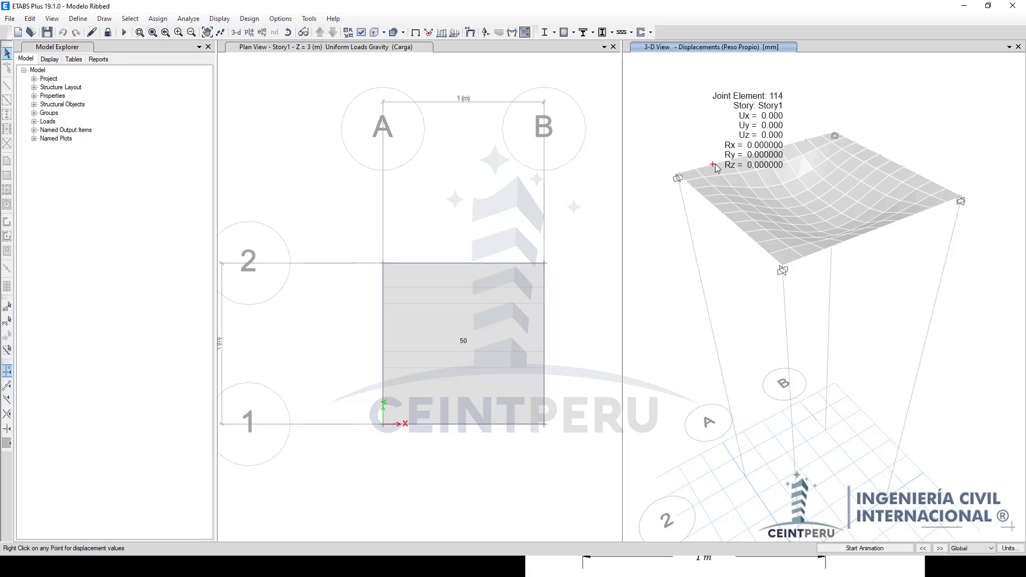
right_click(699, 168)
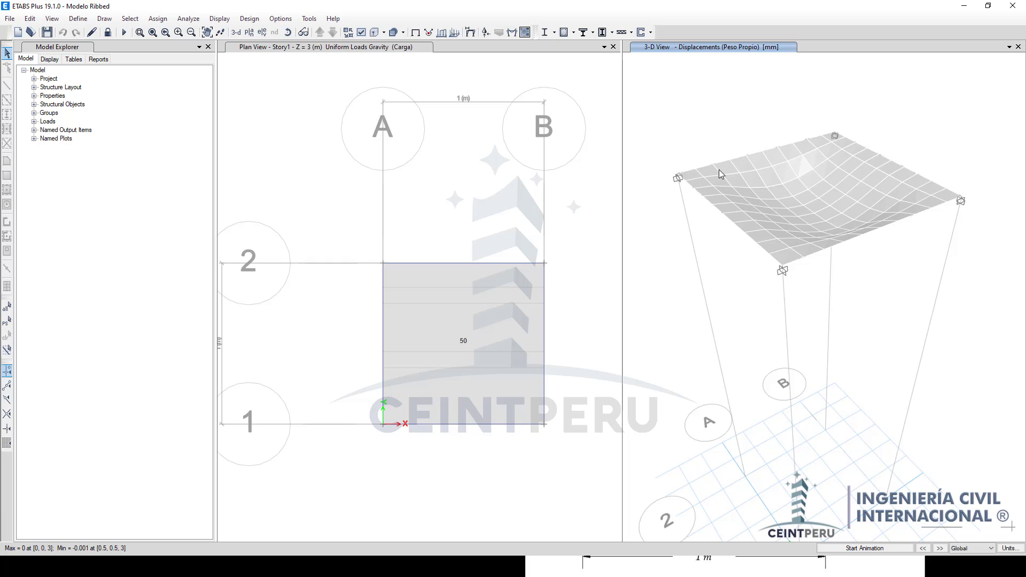
right_click(783, 186)
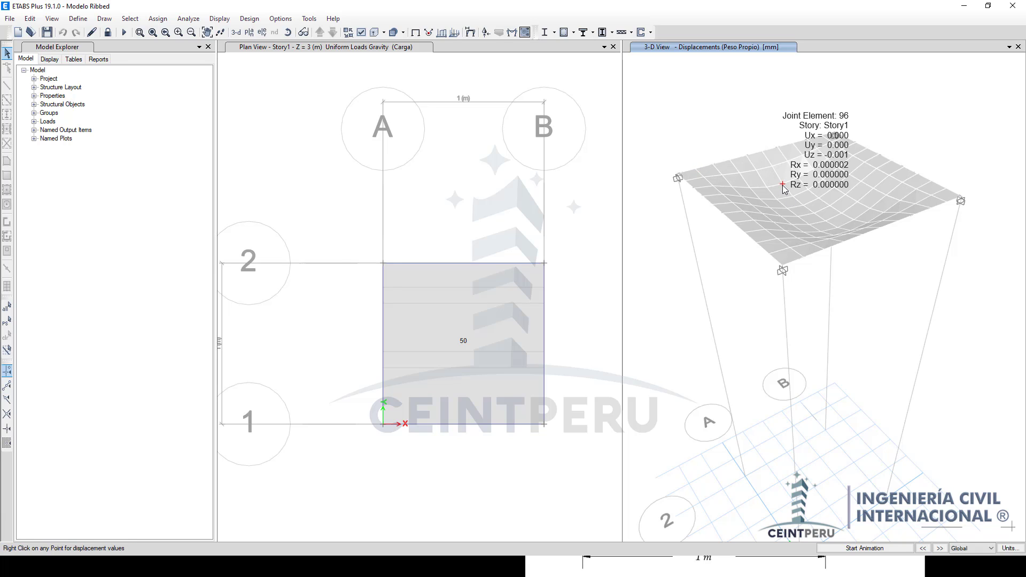
right_click(767, 187)
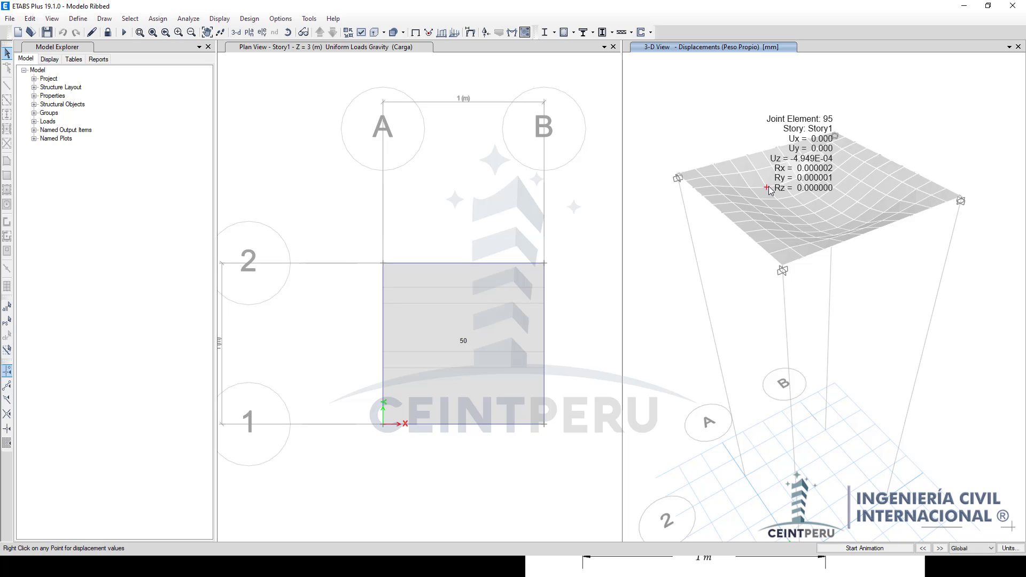
right_click(783, 186)
right_click(797, 178)
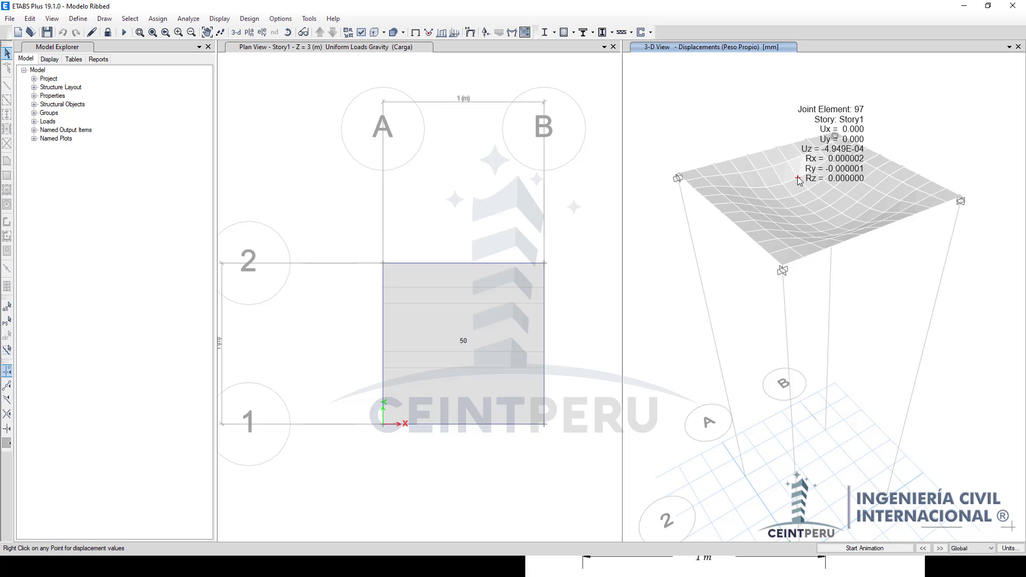
right_click(892, 161)
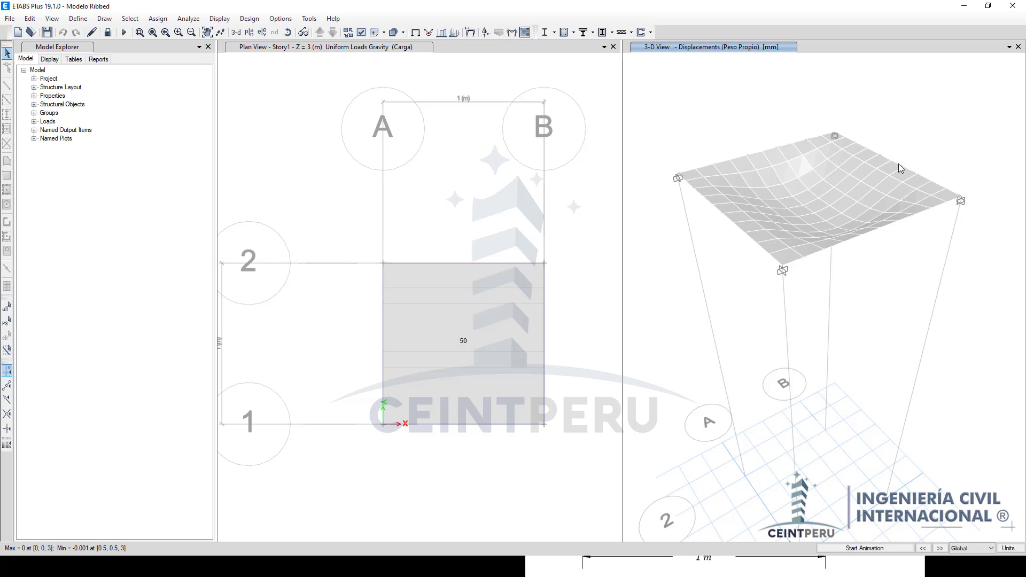
Step: Unlock the model, select the slab and open its floor auto mesh options
left_click(108, 33)
left_click(529, 323)
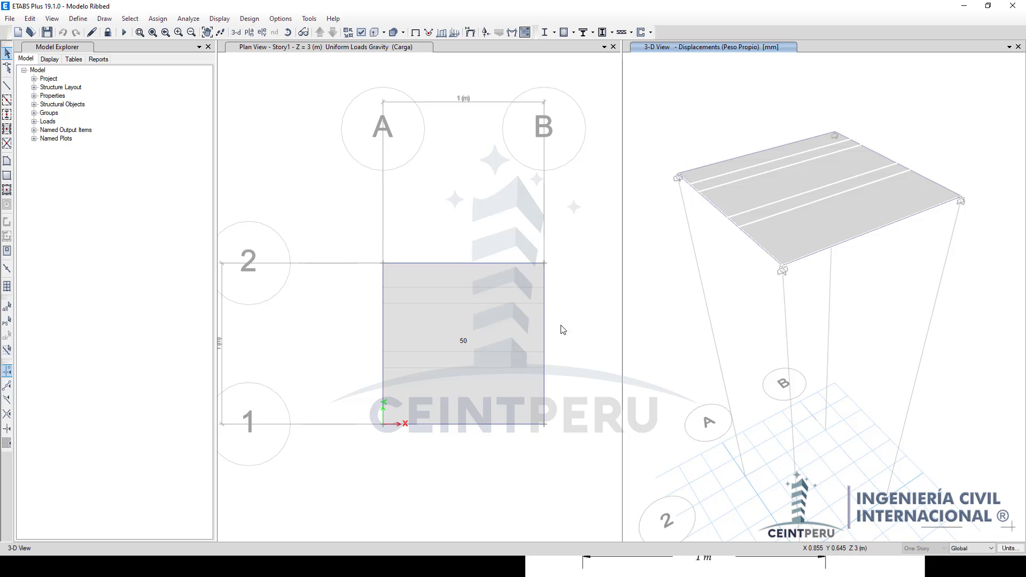
left_click(777, 182)
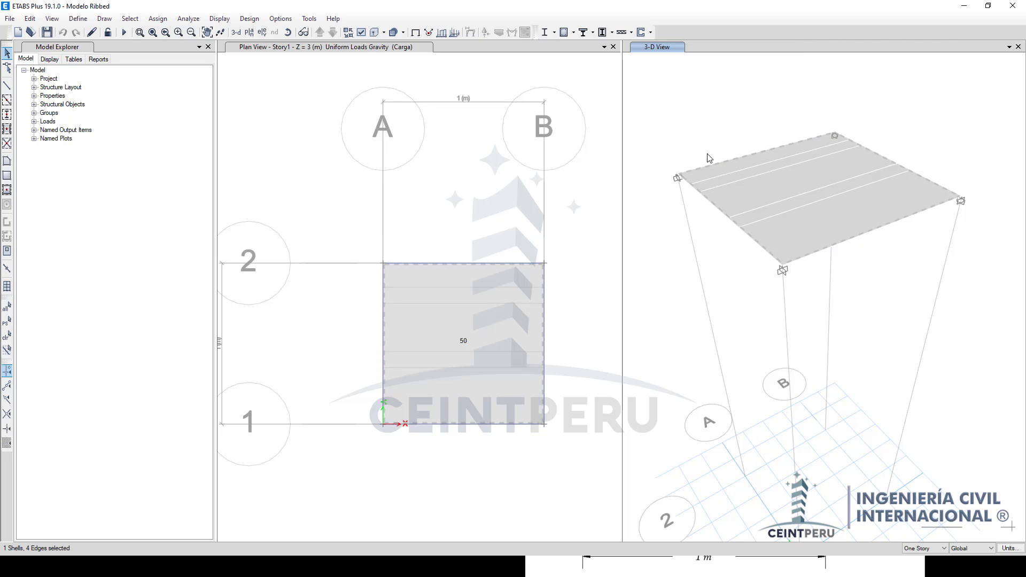
left_click(158, 19)
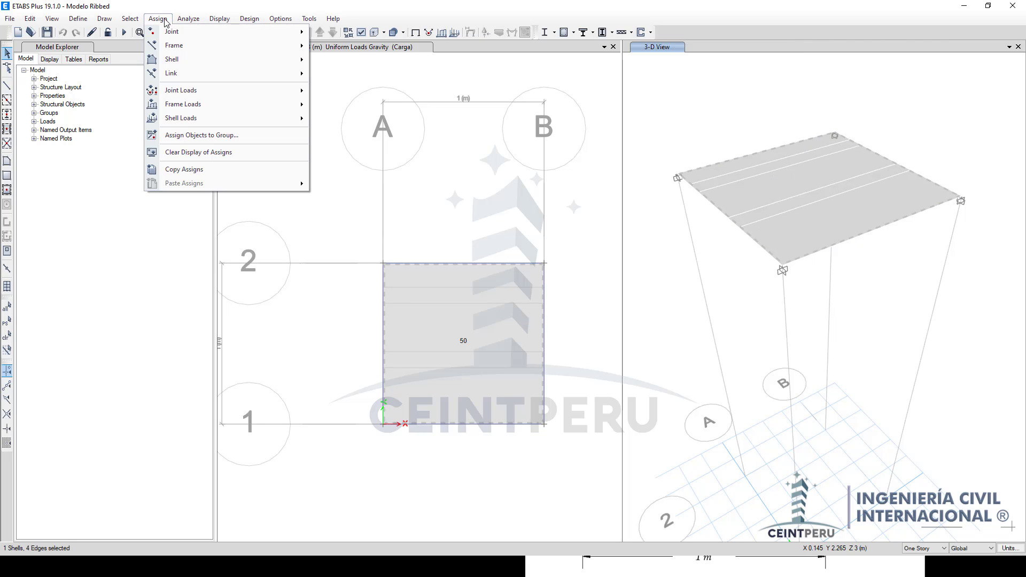
left_click(189, 19)
left_click(158, 18)
mouse_move(174, 59)
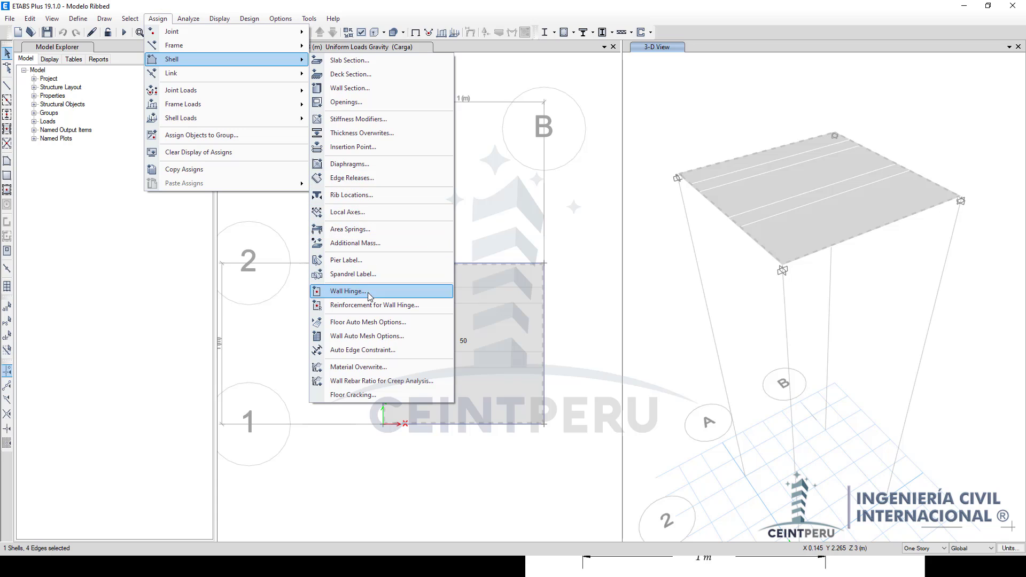
left_click(363, 322)
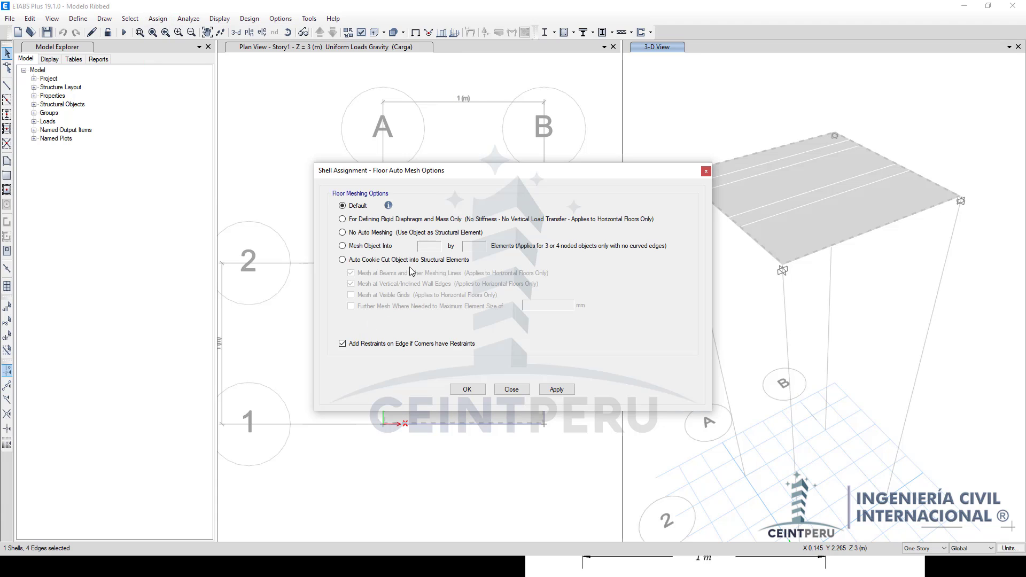
left_click_drag(401, 120, 383, 105)
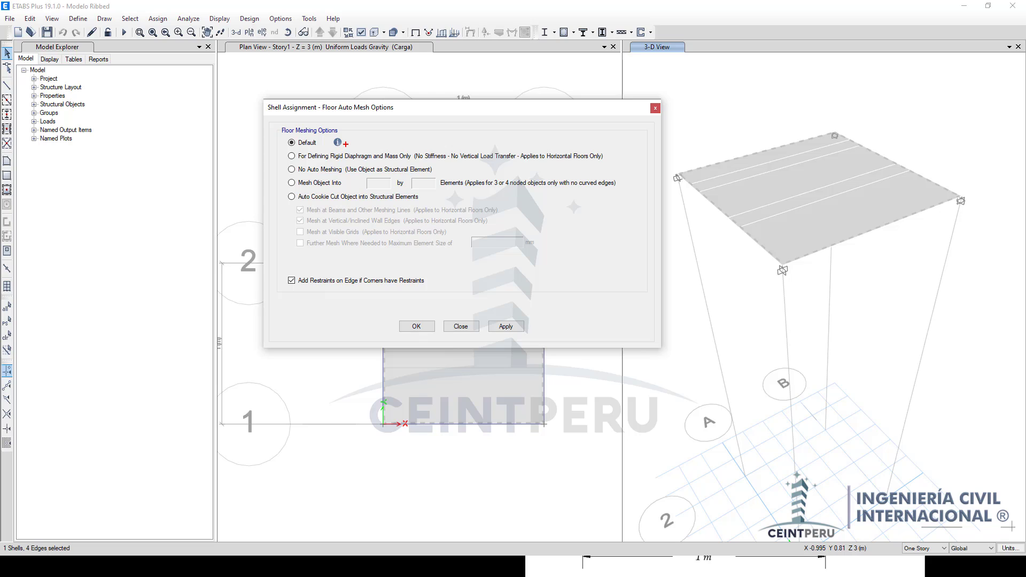
Step: Mark the Default meshing option, the edge restraint option and the axis 2 slab edge with the screen pen, and clear the marks
mouse_move(335, 134)
left_mouse_down()
mouse_move(299, 132)
mouse_move(344, 141)
left_mouse_up()
mouse_move(756, 169)
left_mouse_down()
mouse_move(763, 179)
mouse_move(804, 111)
left_mouse_up()
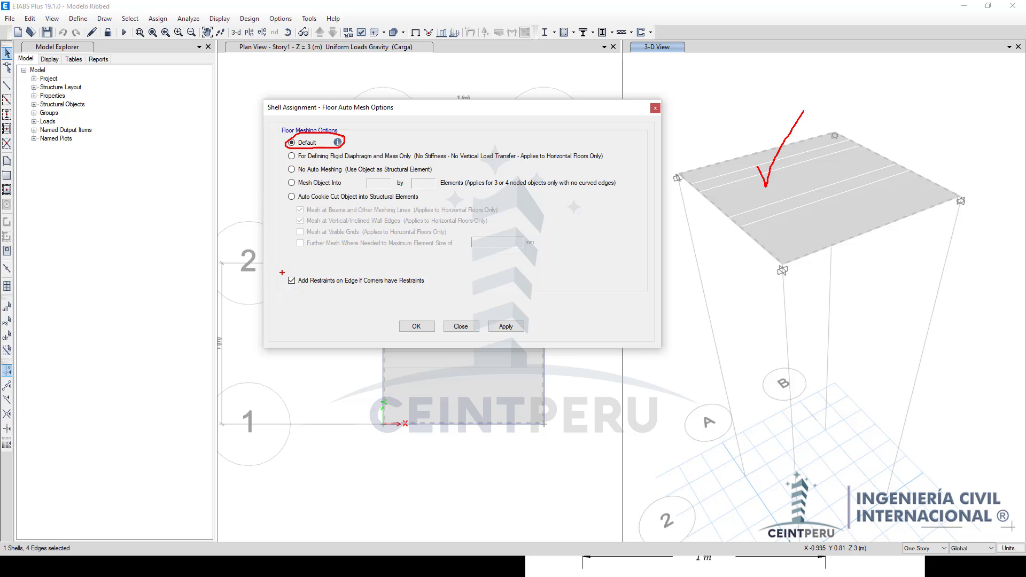
mouse_move(282, 273)
left_mouse_down()
mouse_move(319, 285)
mouse_move(432, 287)
left_mouse_up()
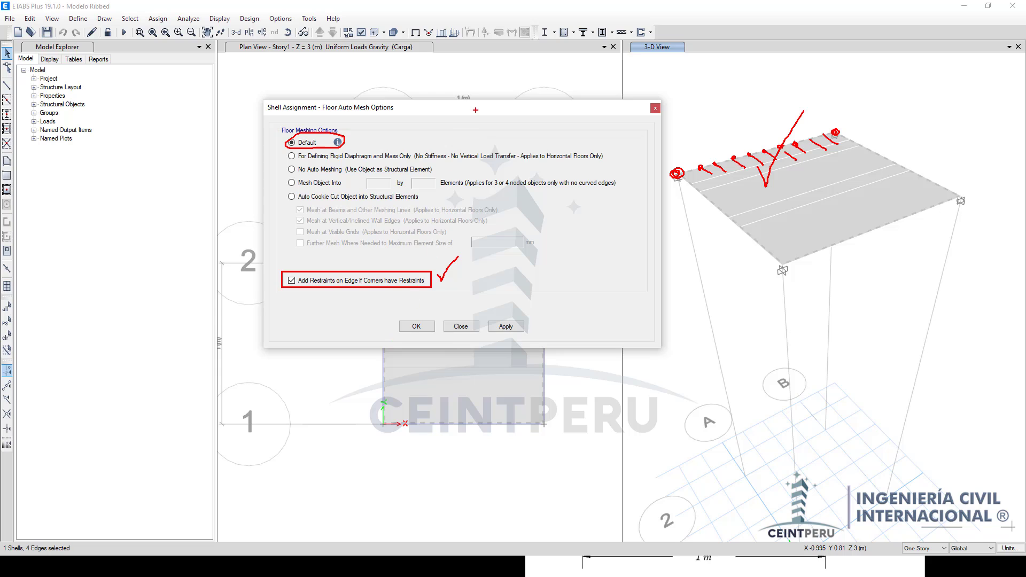
key("Escape")
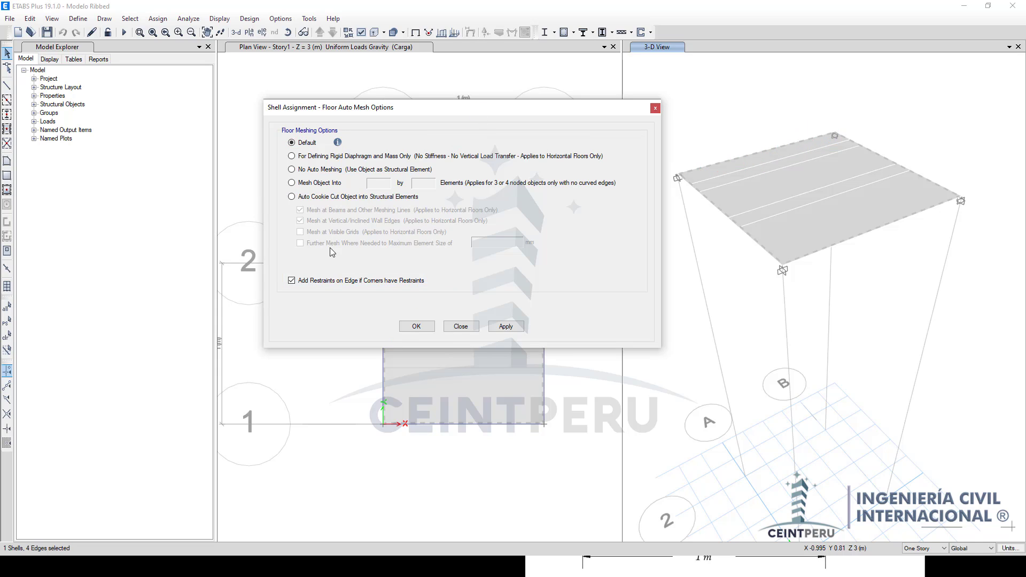
Step: Turn off Add Restraints on Edge if Corners have Restraints for the slab and rerun the analysis
left_click(292, 281)
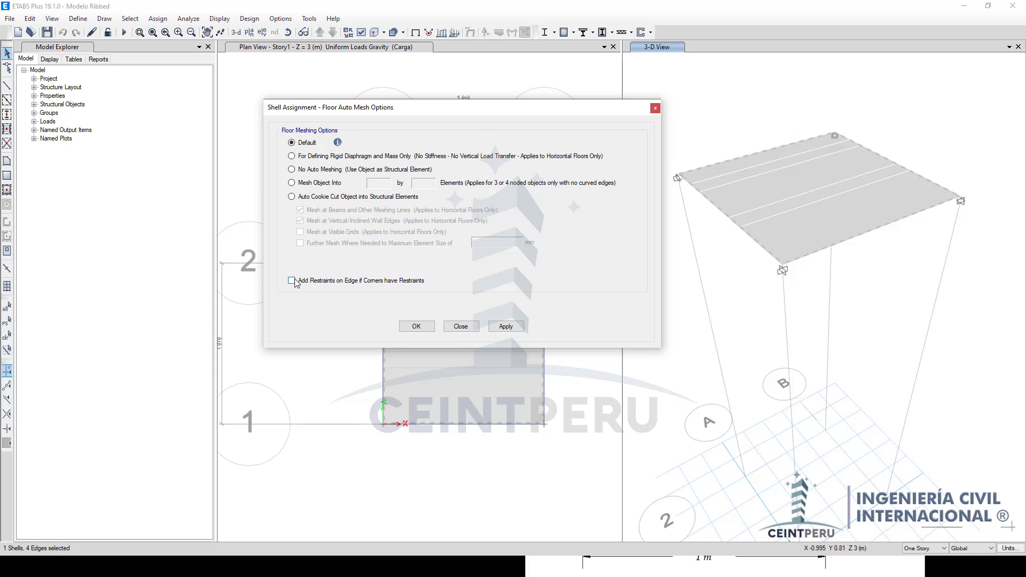
left_click(502, 327)
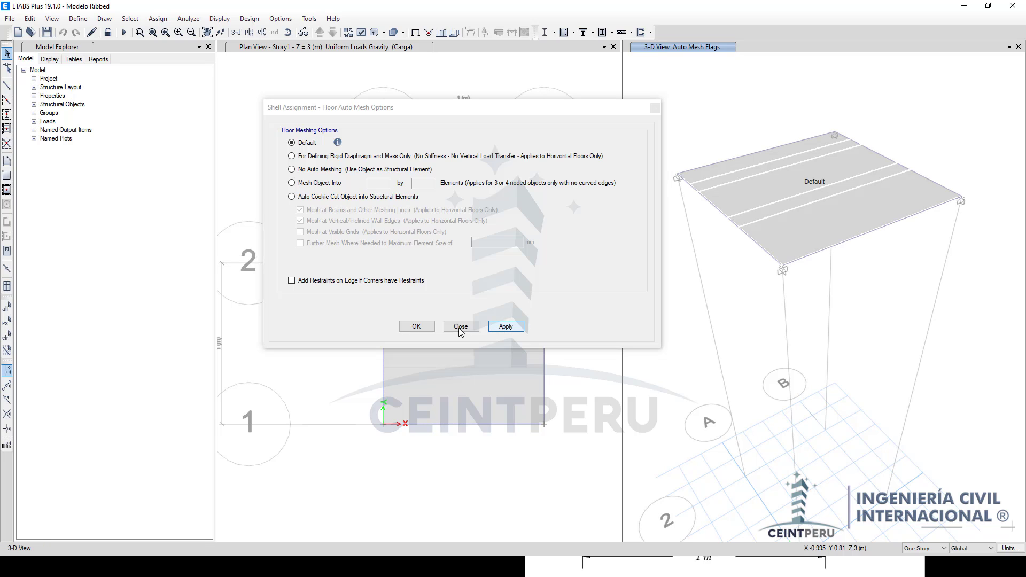
left_click(462, 327)
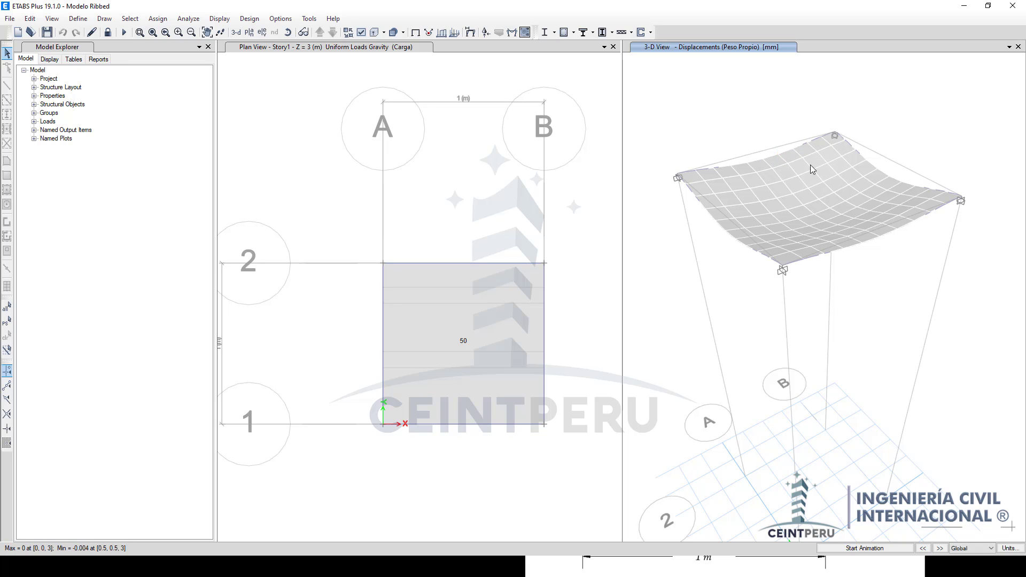
mouse_move(879, 171)
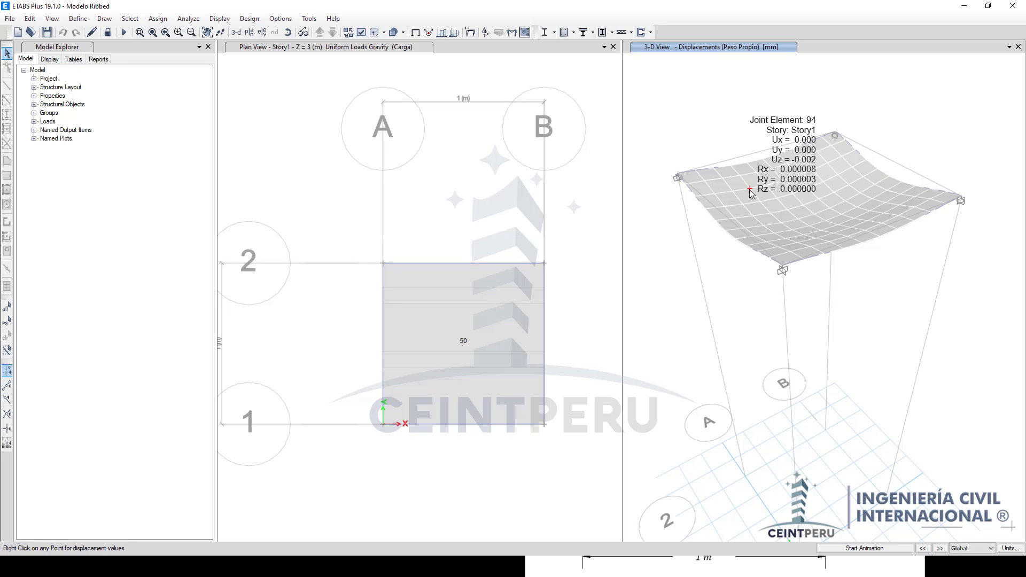
Step: Display the filled Moment 3-3 diagram of the frames for the Carga load case in the 3-D view
left_click(512, 33)
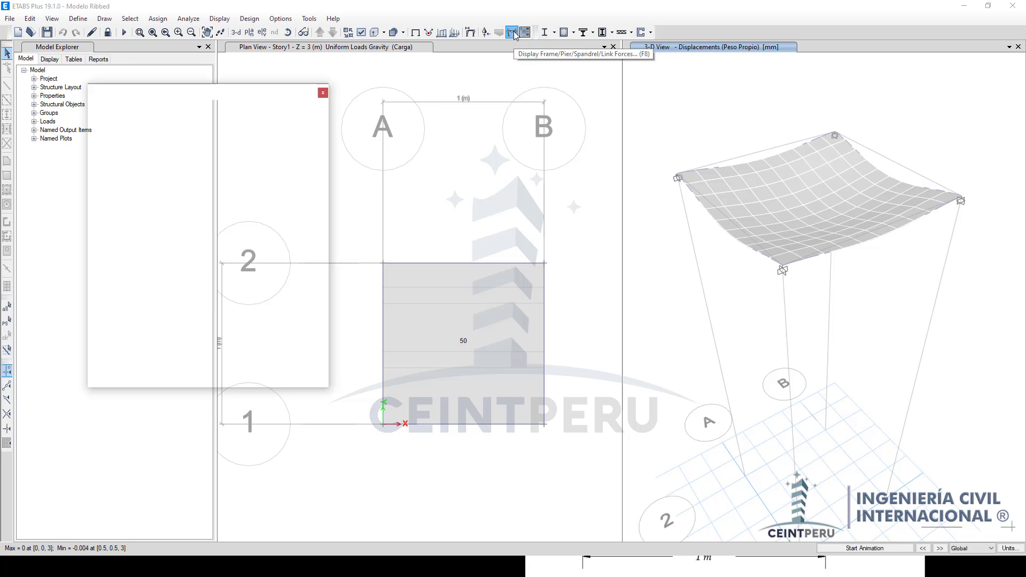
left_click_drag(500, 96, 493, 107)
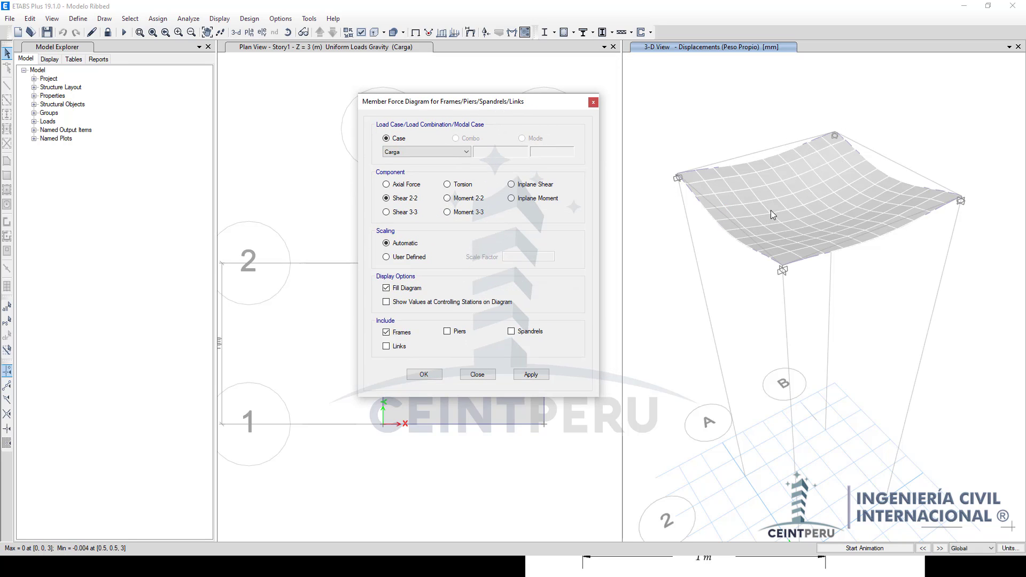
left_click_drag(496, 101, 567, 71)
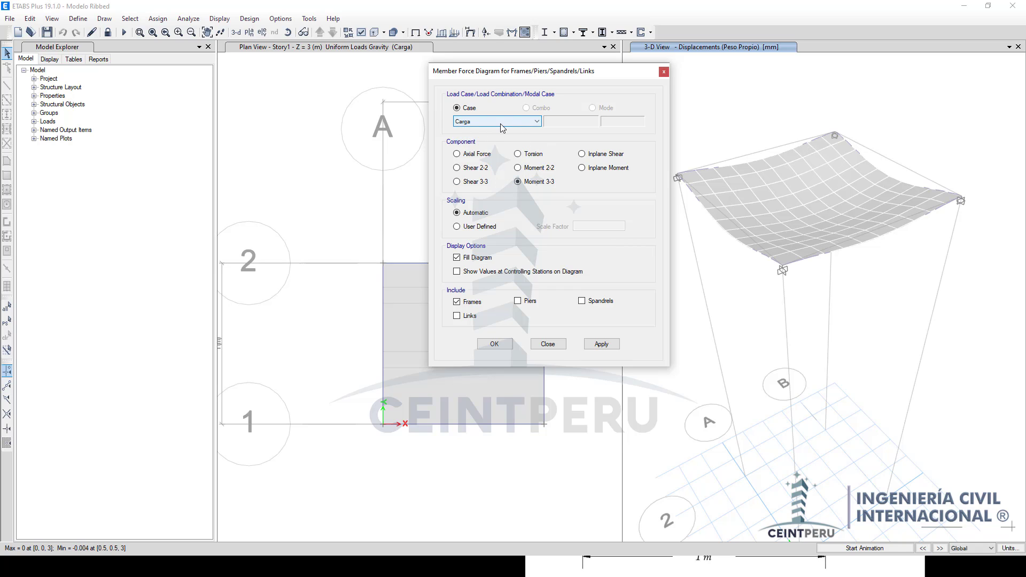
left_click(601, 345)
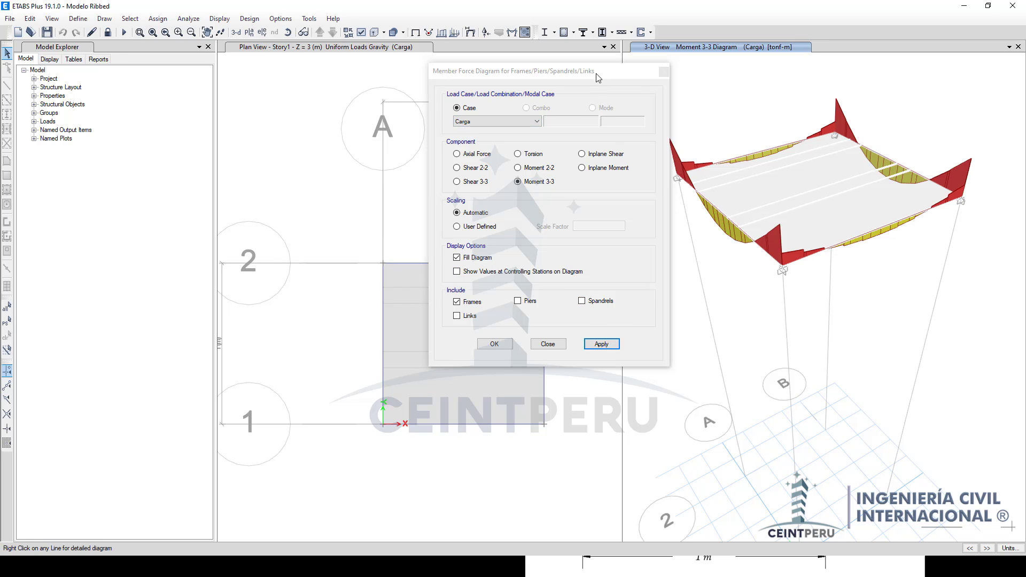
left_click_drag(597, 74, 524, 78)
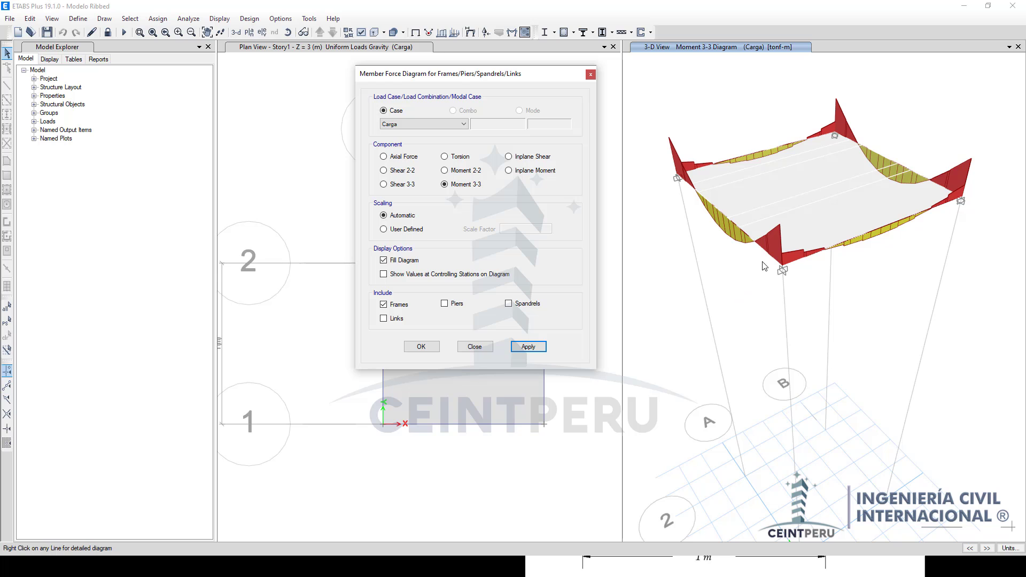
Step: Read the Carga Moment 3-3 values along the slab's edge beams in the 3-D view
middle_click_drag(731, 260, 739, 266, "shift")
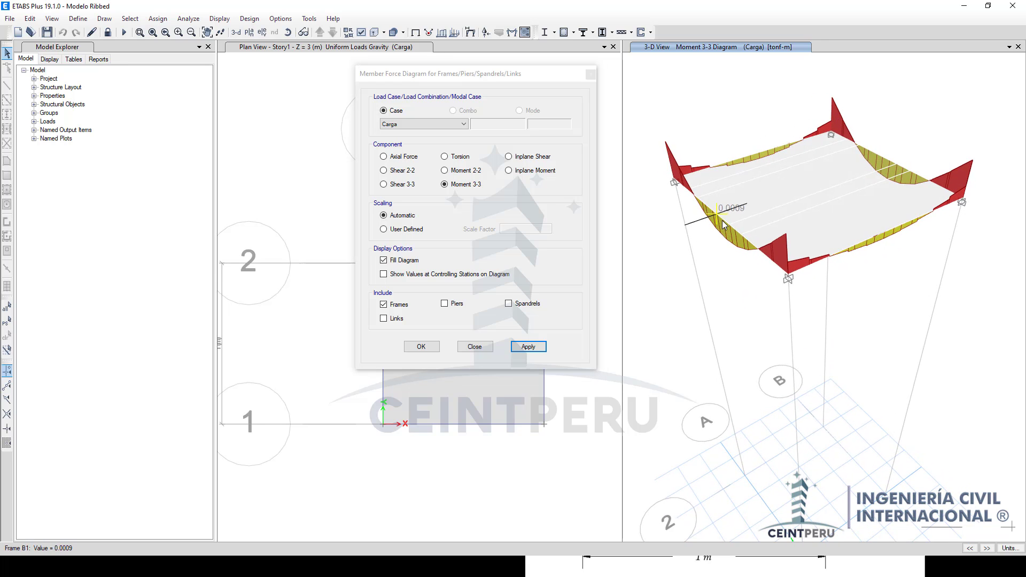
mouse_move(891, 163)
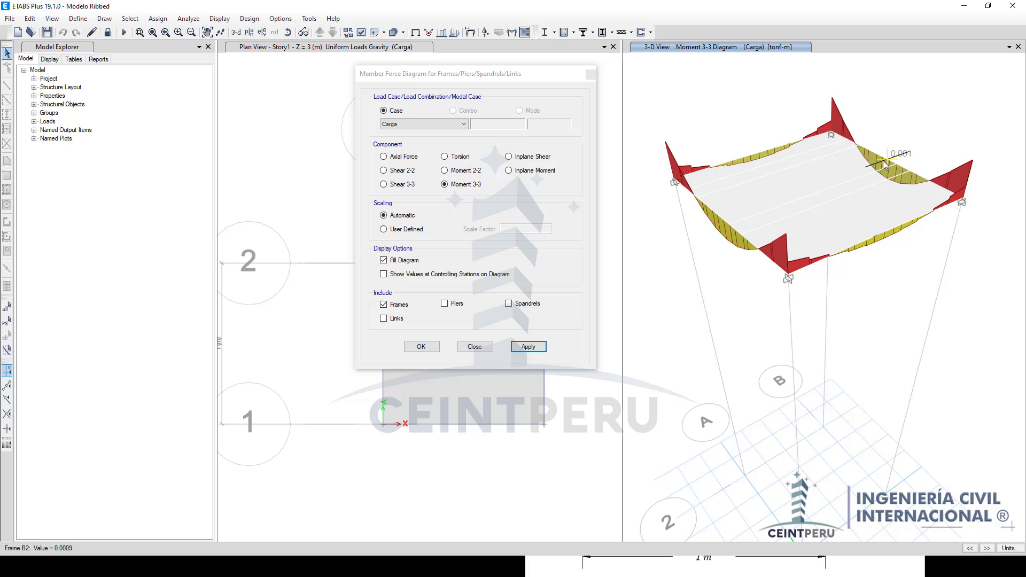
mouse_move(763, 161)
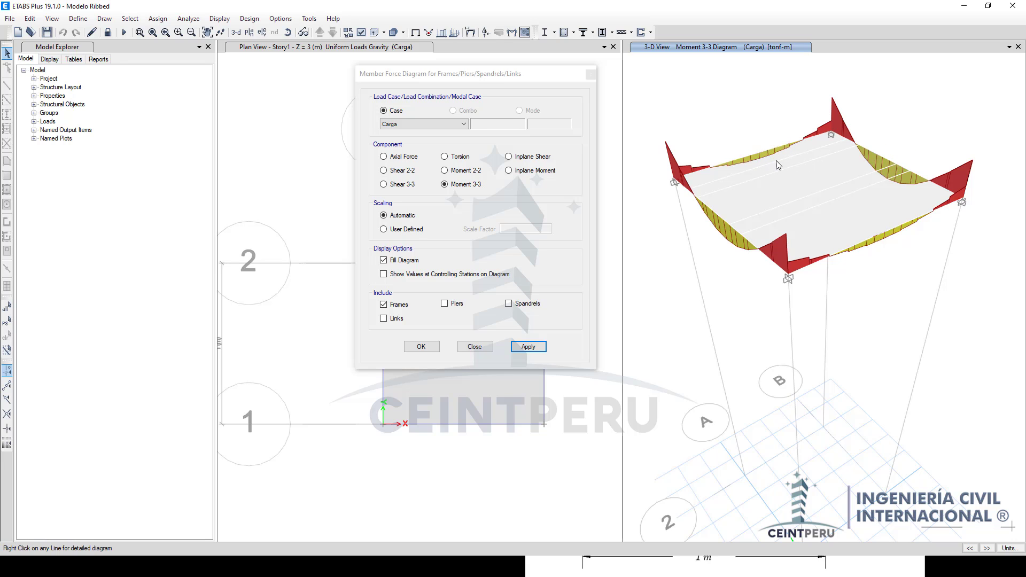
mouse_move(872, 242)
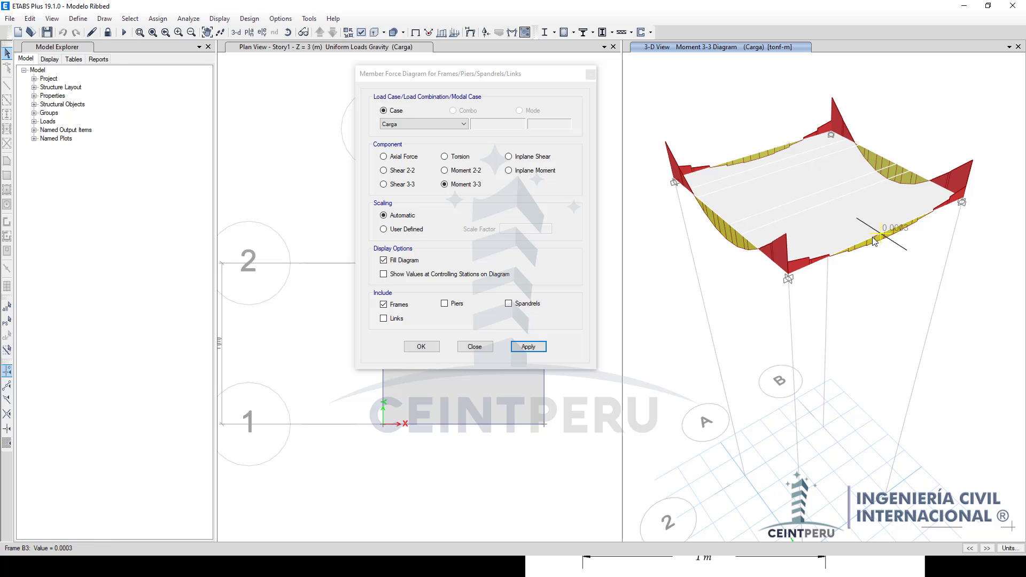
Step: Inspect the Carga shear and moment diagrams of beam B4 on axis 2 at midspan and at its 1 m end
right_click(750, 157)
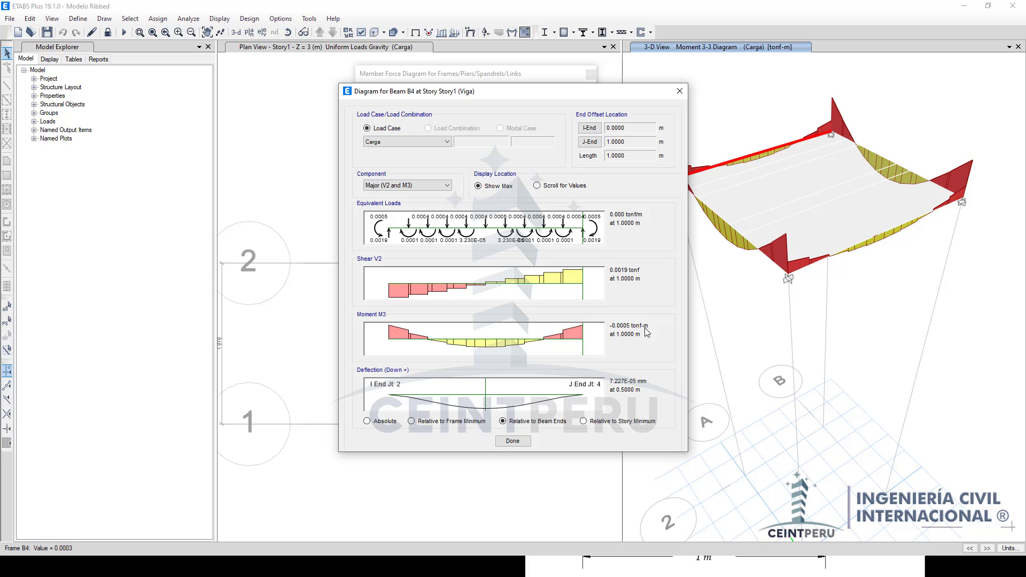
left_click(486, 345)
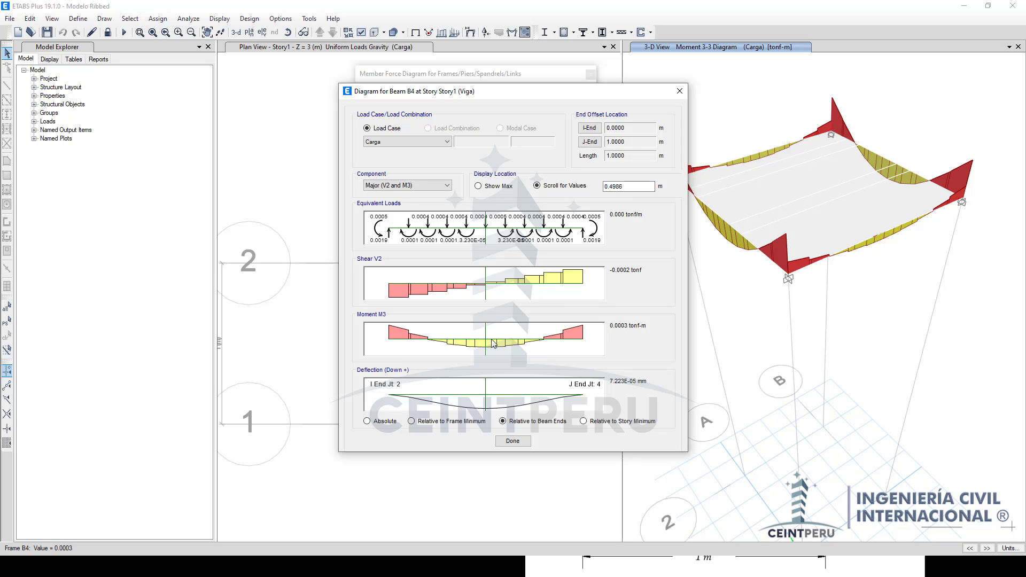
left_click_drag(485, 294, 585, 292)
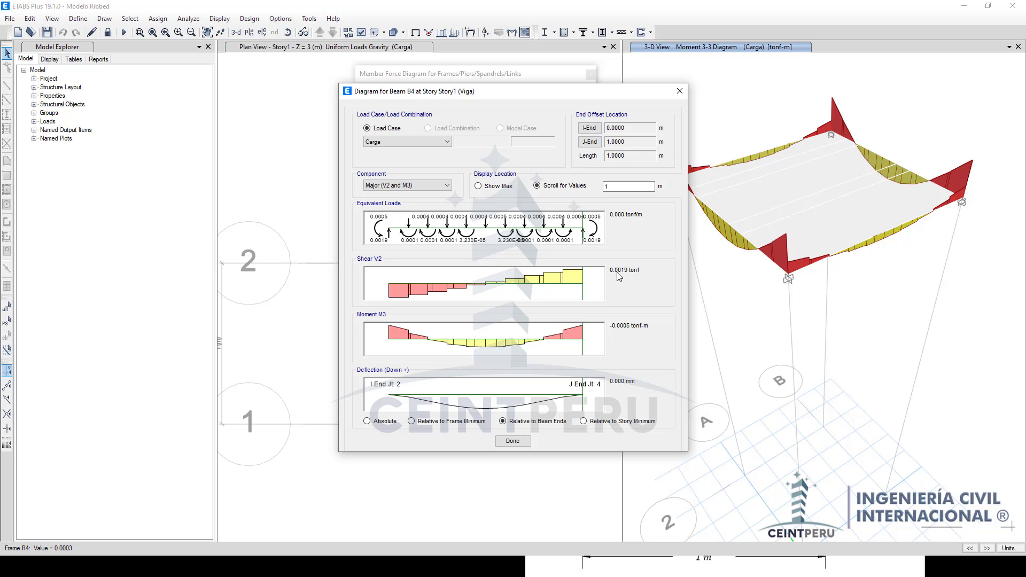
left_click(679, 91)
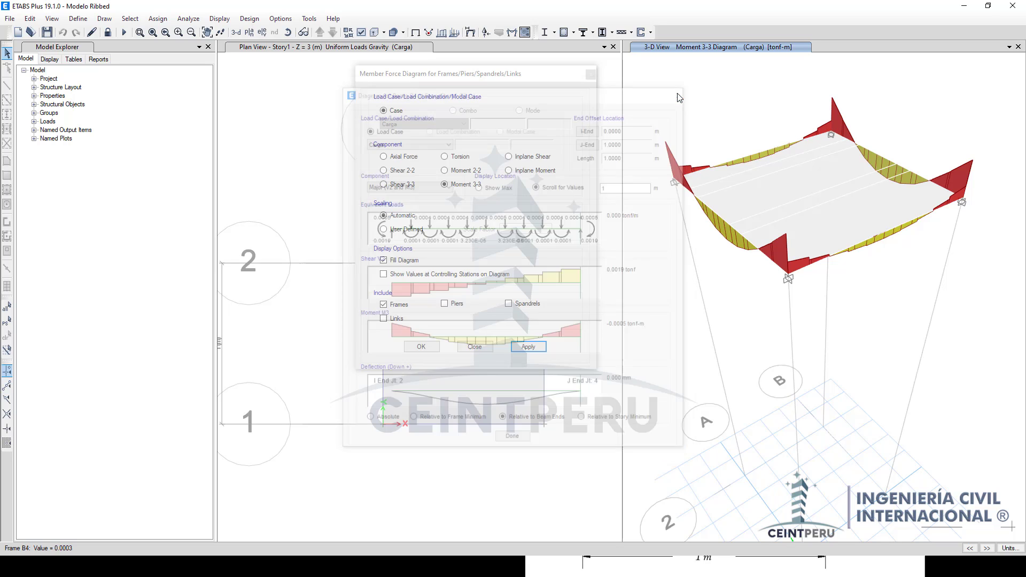
Step: Inspect the Carga shear and moment diagrams of beam B1 on axis A along its length up to the 1 m end
right_click(720, 215)
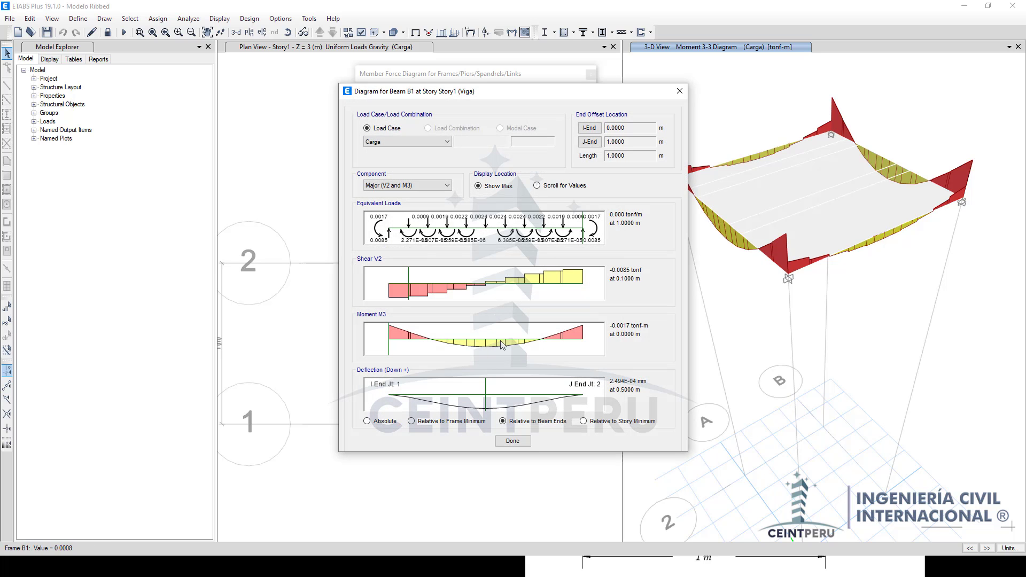
left_click_drag(402, 336, 588, 340)
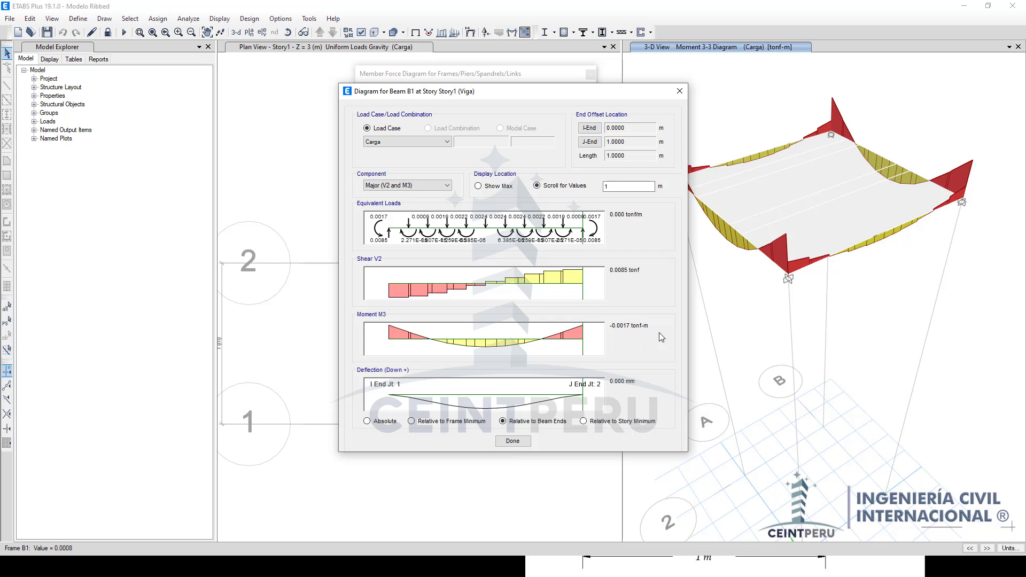
mouse_move(770, 210)
left_mouse_down()
mouse_move(784, 186)
mouse_move(846, 156)
left_mouse_up()
key("Escape")
left_click(513, 440)
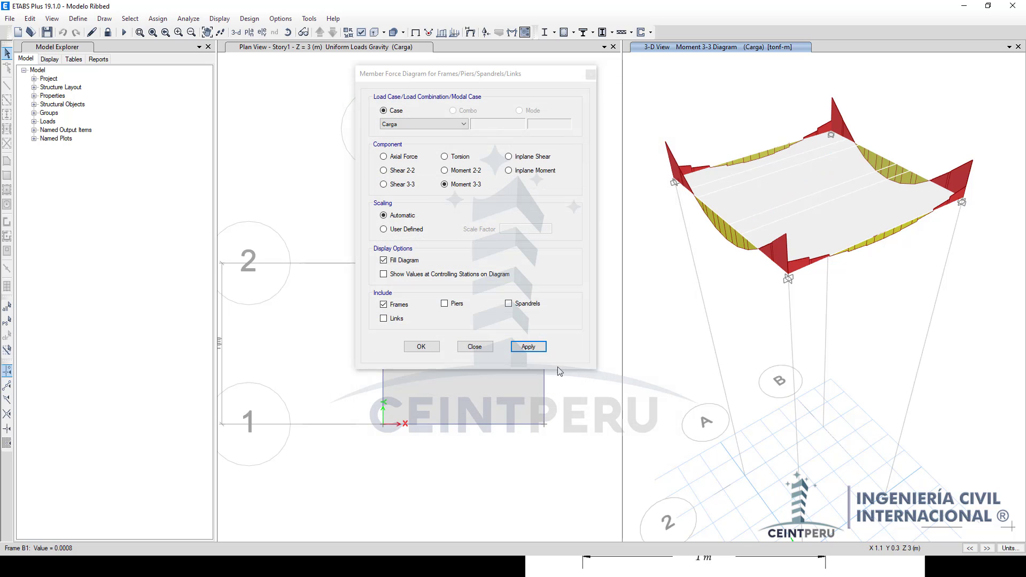
Step: Dismiss the member force diagram settings and review the definition of the Aligerado slab property
left_click(475, 347)
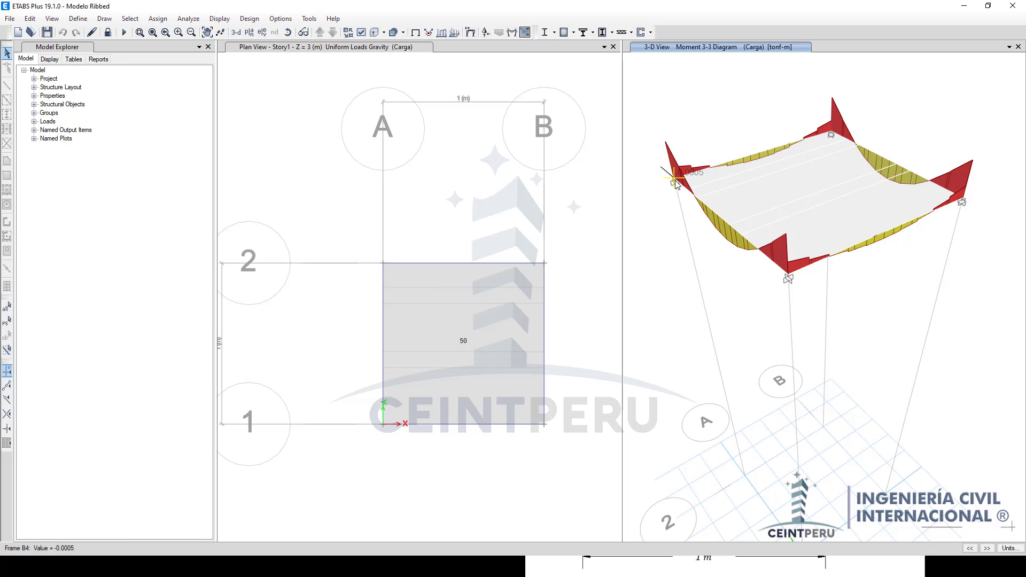
mouse_move(911, 172)
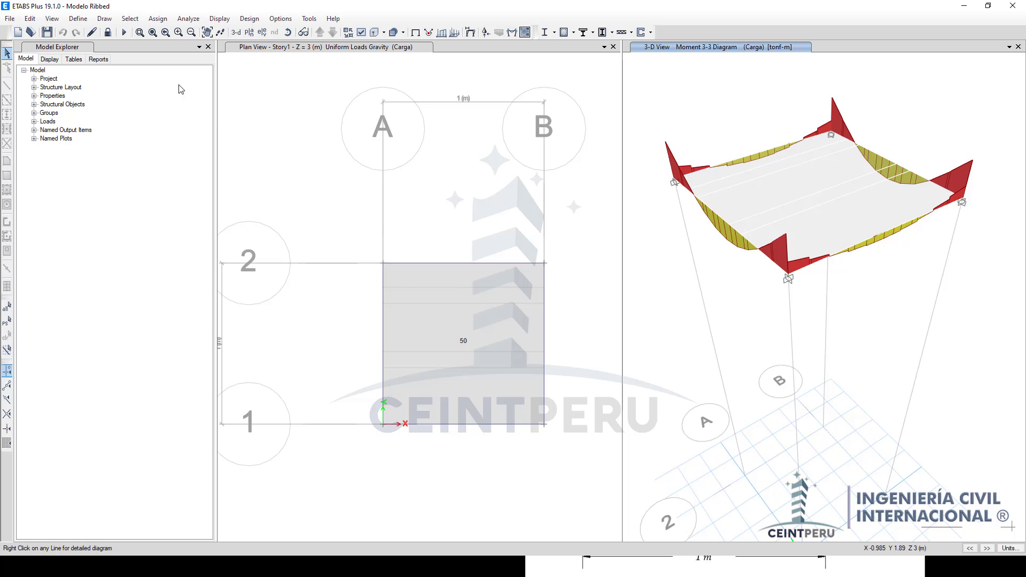
left_click(78, 19)
mouse_move(110, 49)
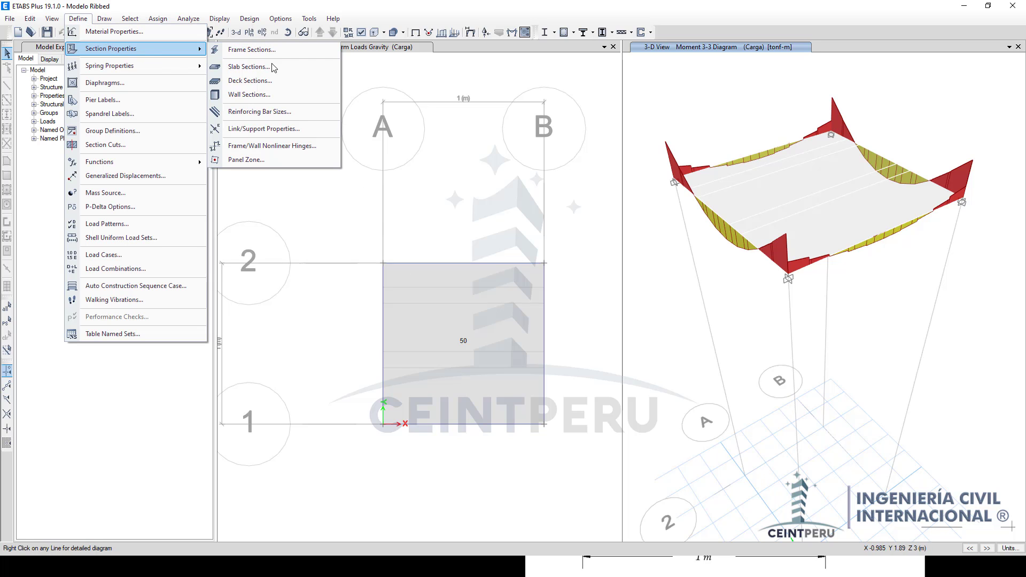
left_click(267, 68)
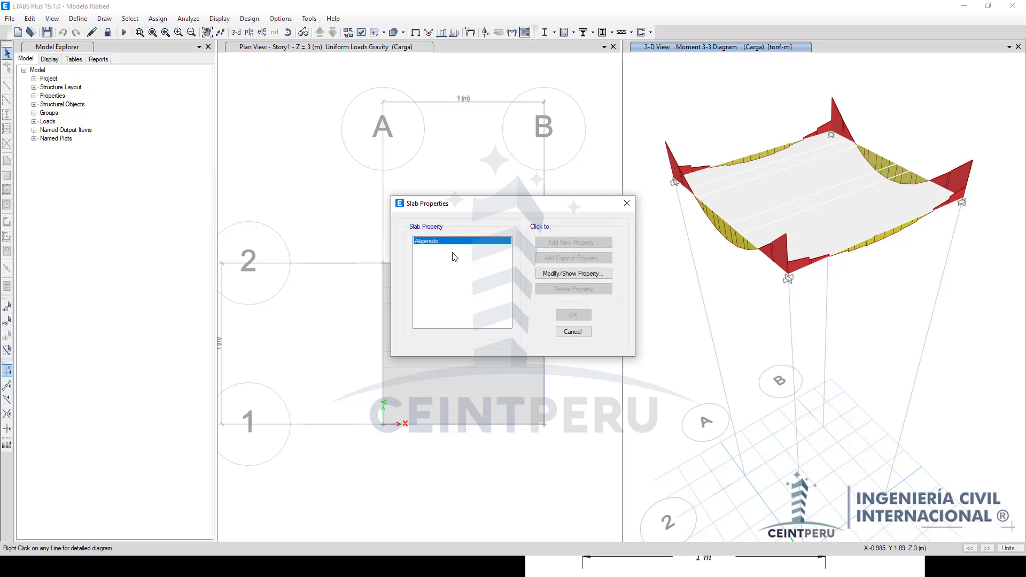
left_click(542, 273)
left_click(568, 332)
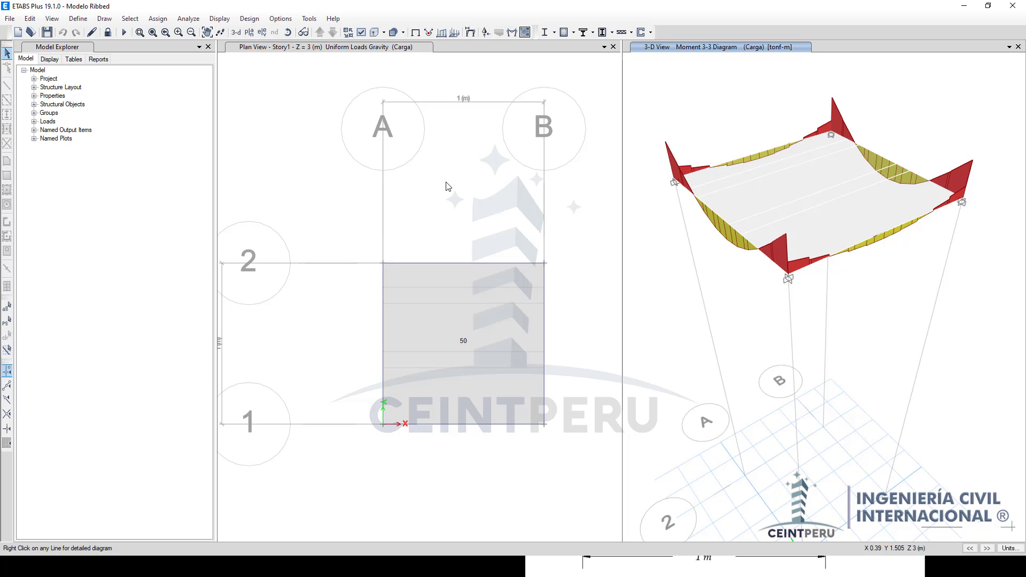
Step: Switch to the PowerPoint presentation and review the Losa Aligerada slides on the Ribbed and equivalent-thickness Slab modelling options
key("super")
mouse_move(448, 565)
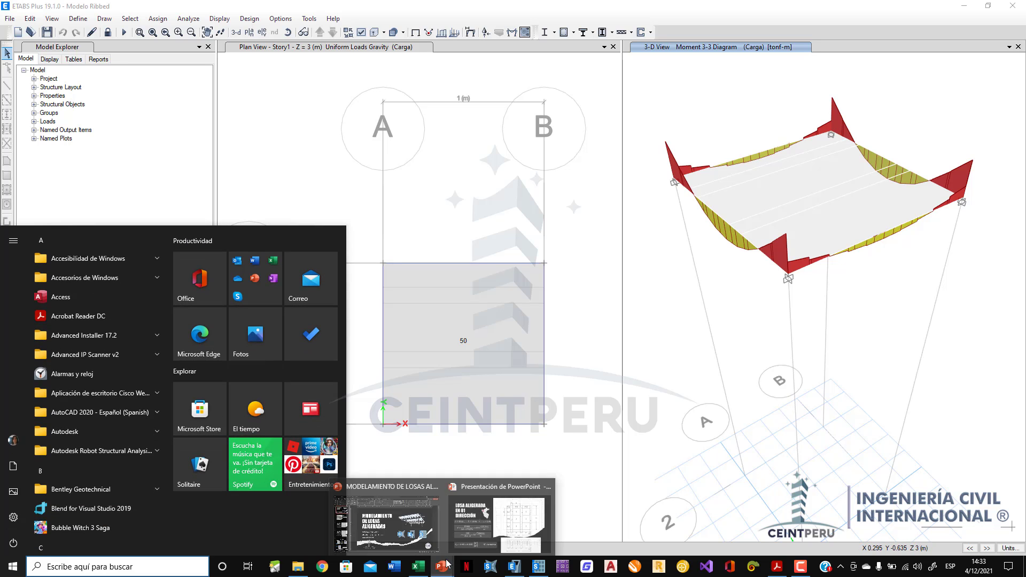
left_click(497, 519)
left_click(449, 295)
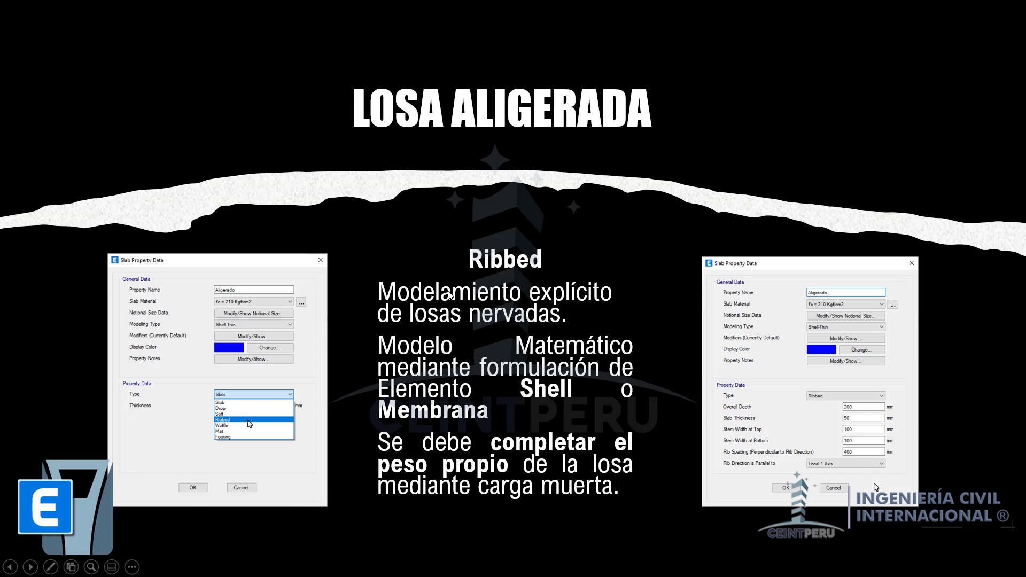
left_click(448, 292)
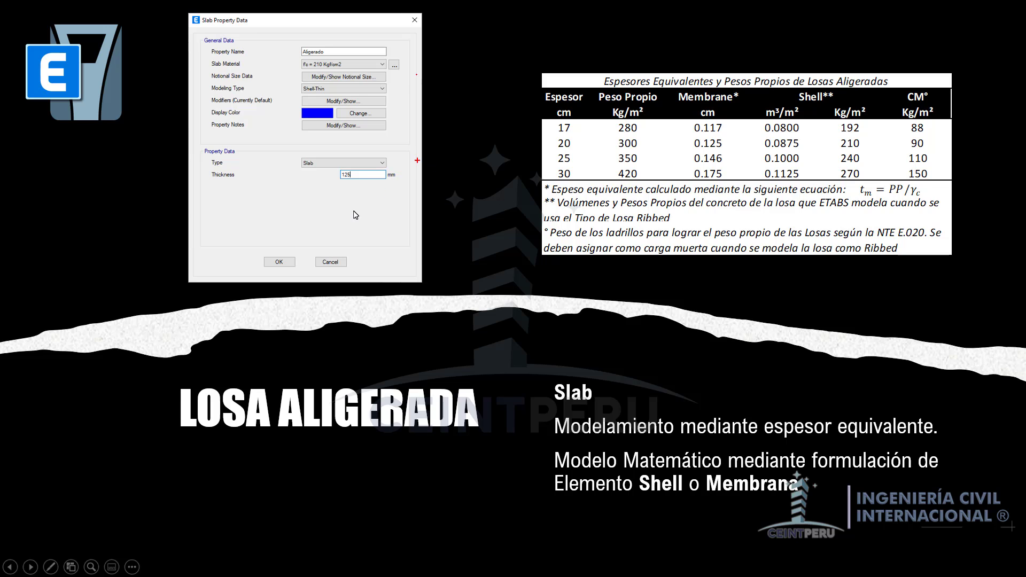
left_click(453, 160)
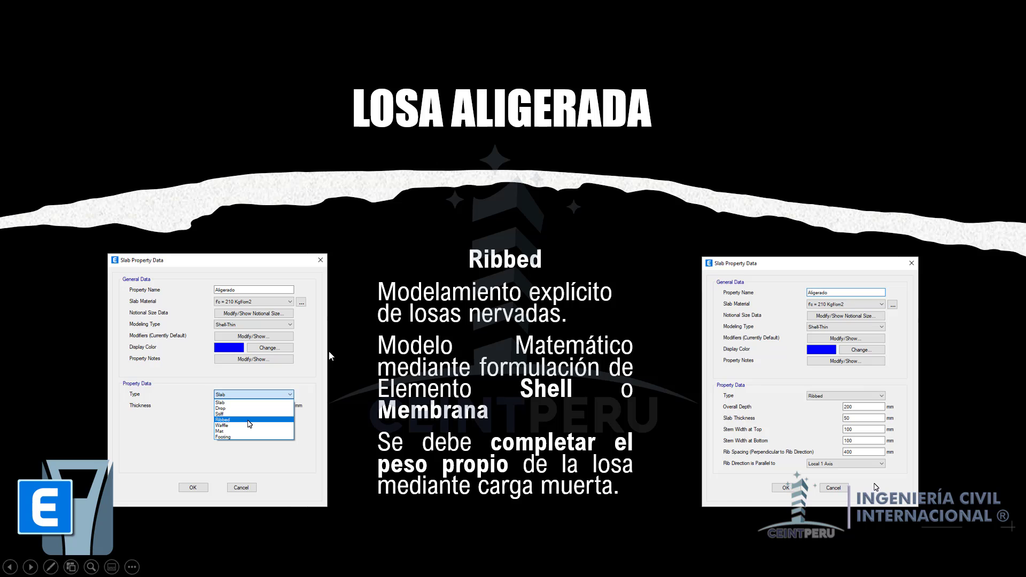
Step: Return to ETABS and display the Material List by Object Type table to check the floor's weight
key("super")
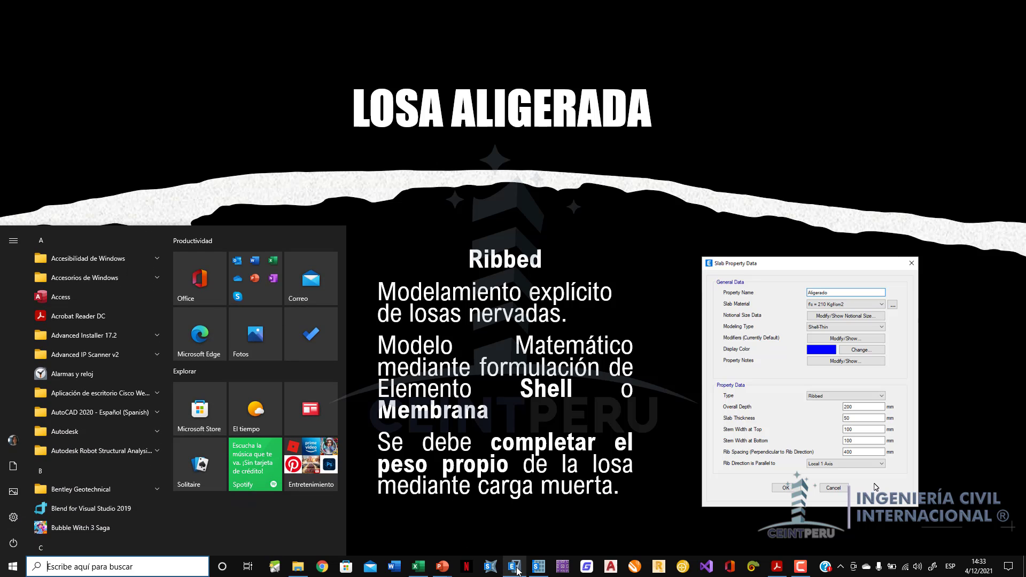
left_click(516, 567)
left_click(220, 19)
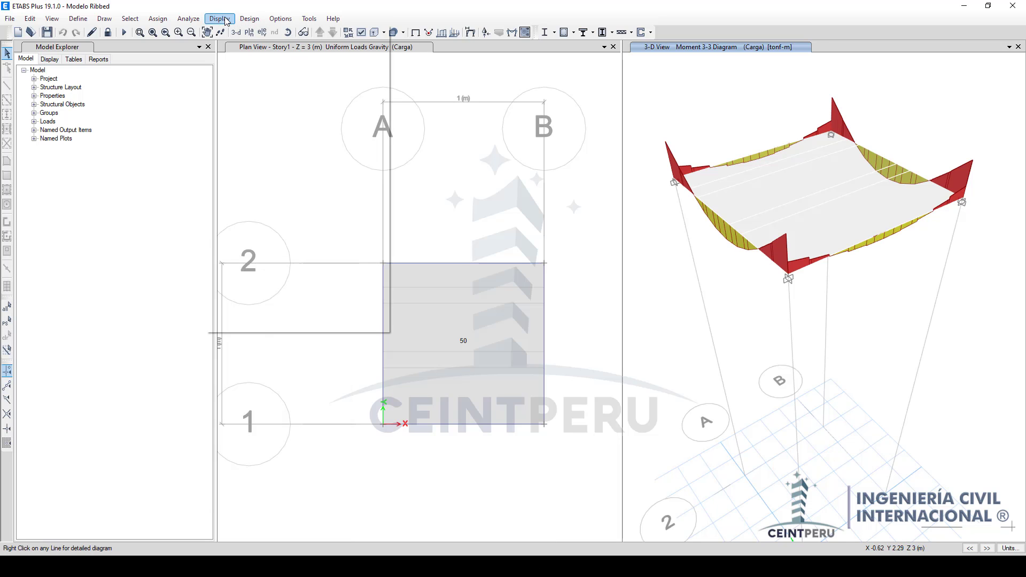
left_click(283, 325)
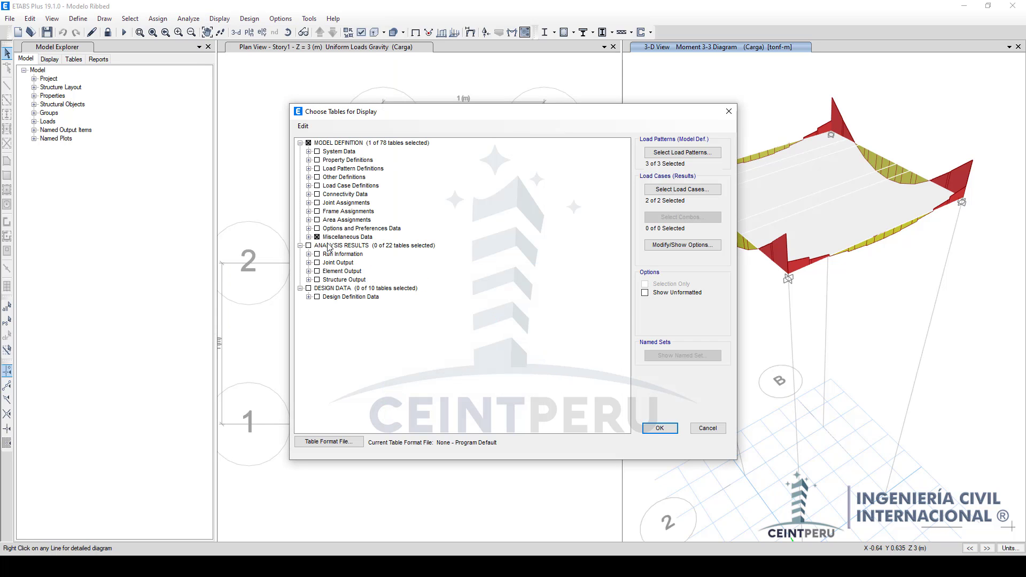
left_click(660, 428)
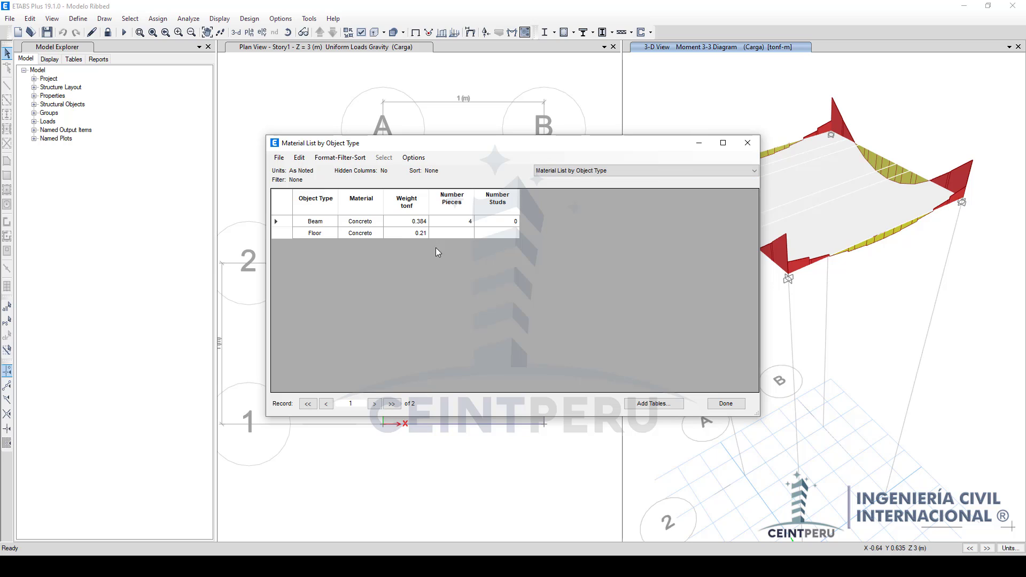
left_click(412, 240)
Step: Switch to NTE E020 CARGAS.pdf in Acrobat Reader and circle the 0,20 m ribbed slab thickness and its 300 kgf/m2 self-weight
key("super")
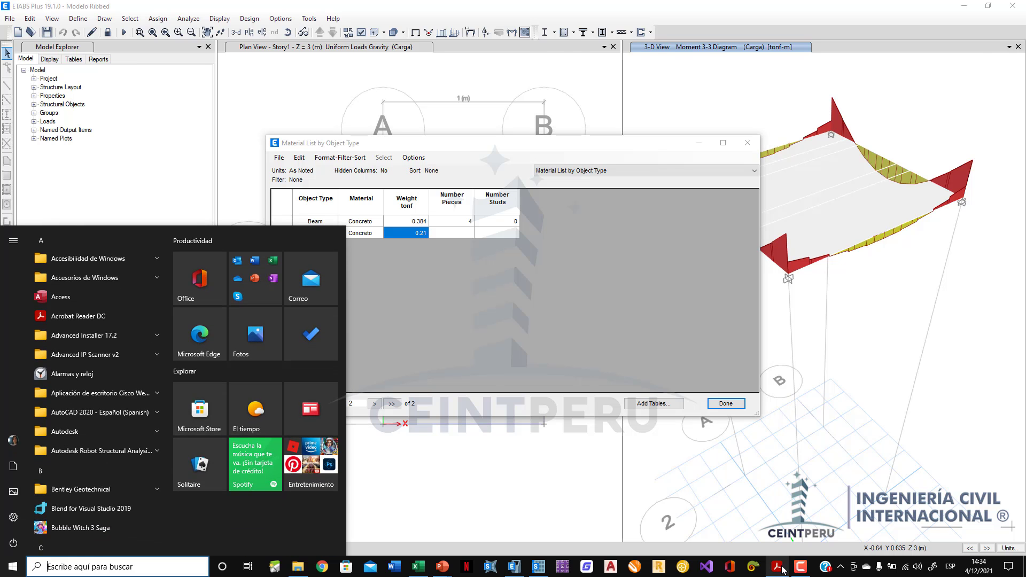
left_click(781, 570)
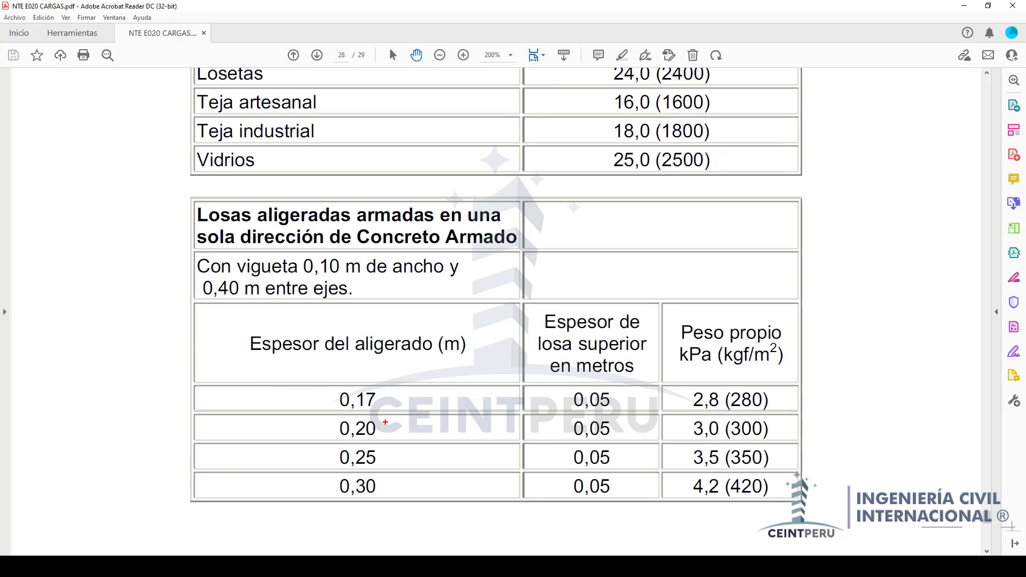
mouse_move(385, 422)
left_mouse_down()
mouse_move(365, 411)
mouse_move(326, 429)
mouse_move(381, 442)
mouse_move(385, 425)
left_mouse_up()
mouse_move(766, 431)
left_mouse_down()
mouse_move(780, 421)
mouse_move(743, 409)
mouse_move(719, 424)
mouse_move(733, 443)
mouse_move(772, 445)
mouse_move(775, 425)
left_mouse_up()
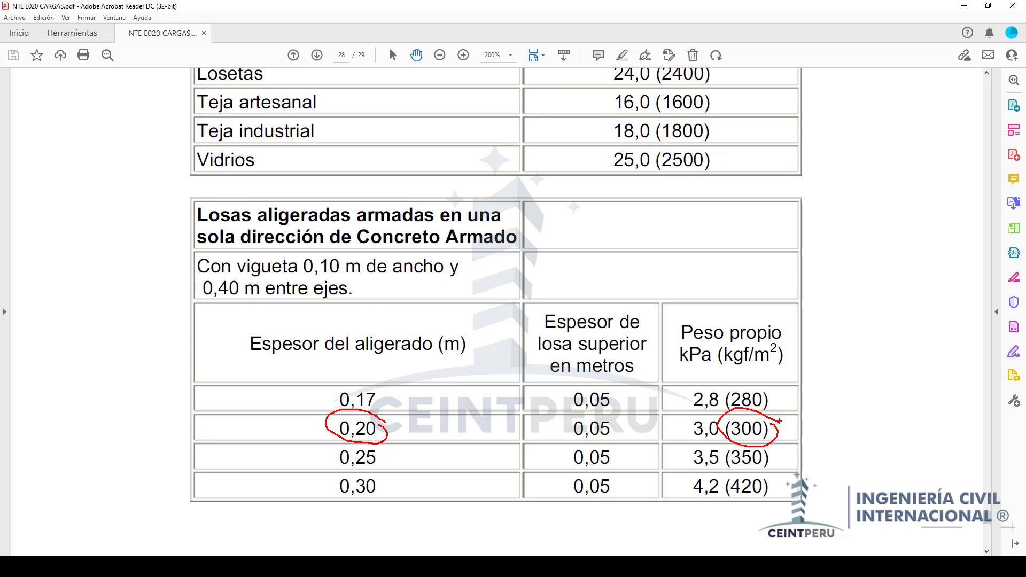
Step: Draw an arrow from the 300 kgf/m2 self-weight to a handwritten 90, underline the 300 and circle the 90
mouse_move(789, 431)
left_mouse_down()
mouse_move(840, 430)
mouse_move(828, 453)
left_mouse_up()
mouse_move(867, 415)
left_mouse_down()
mouse_move(857, 454)
mouse_move(885, 420)
left_mouse_up()
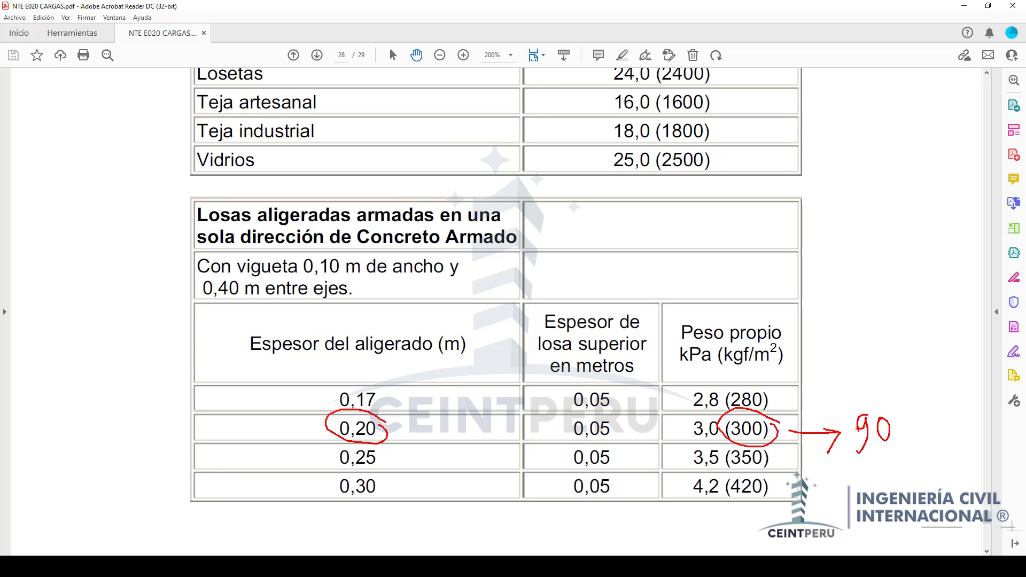
left_click_drag(728, 442, 776, 441)
mouse_move(900, 422)
left_mouse_down()
mouse_move(891, 406)
mouse_move(831, 443)
mouse_move(913, 449)
mouse_move(892, 411)
left_mouse_up()
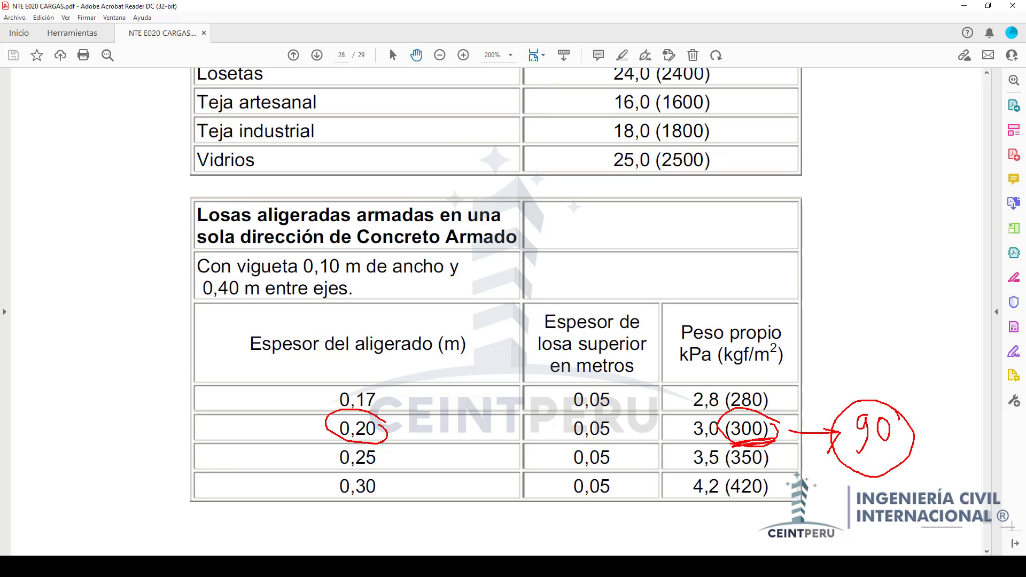
Step: Return to ETABS, close the material list table and review the type and self-weight multiplier of the Carga load pattern
key("super")
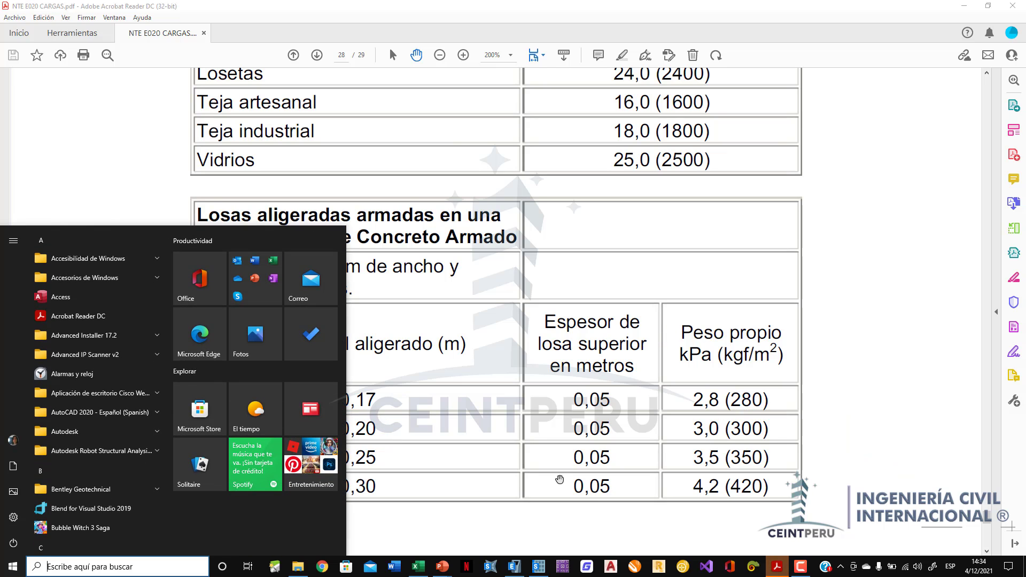
left_click(536, 567)
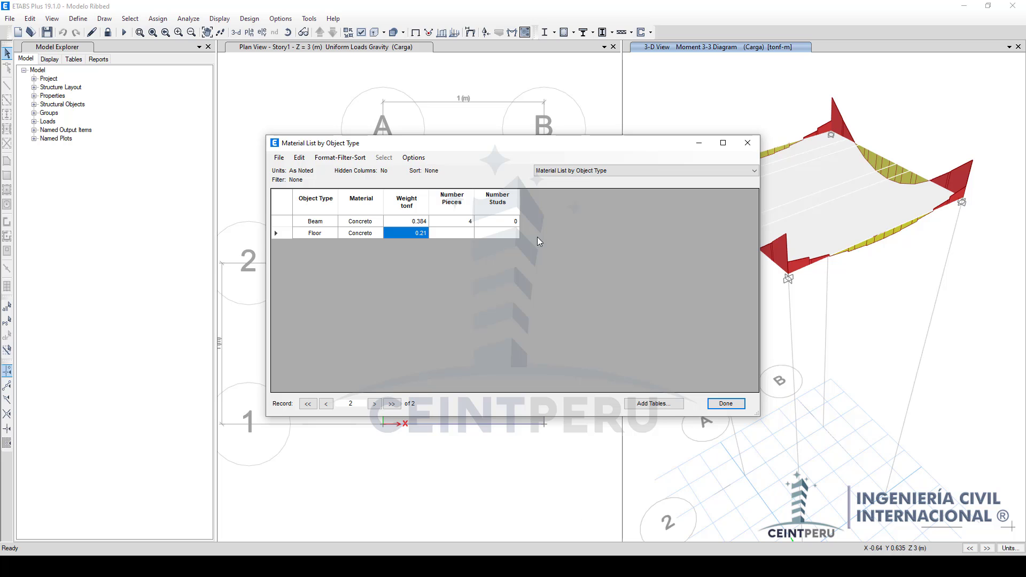
left_click(747, 143)
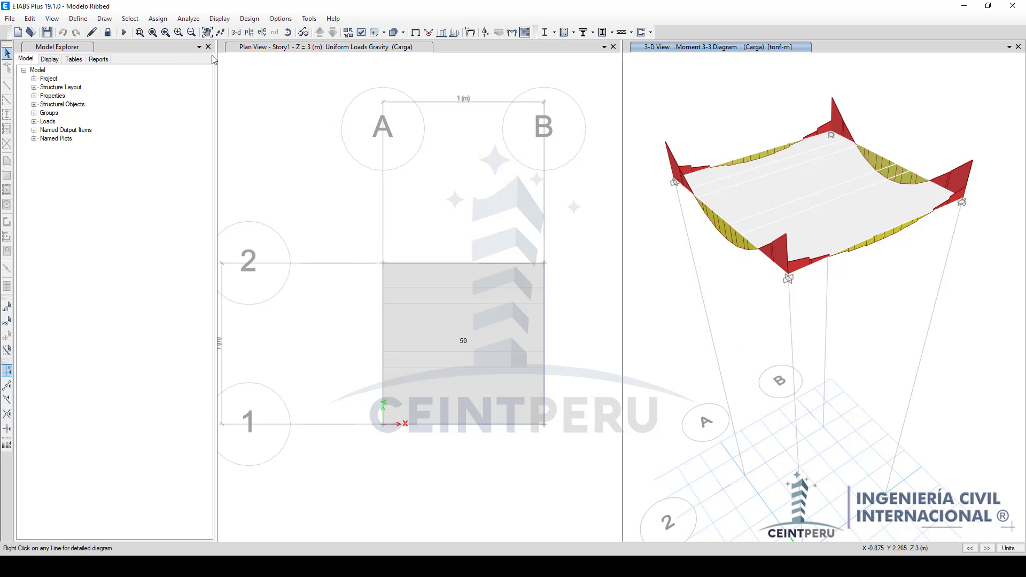
left_click(78, 18)
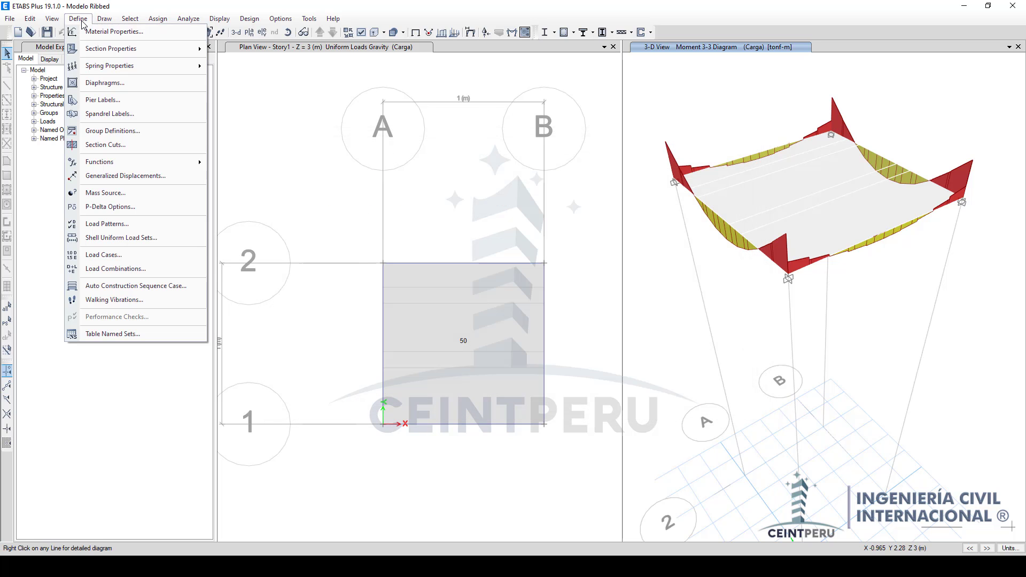
left_click(134, 225)
left_click(336, 273)
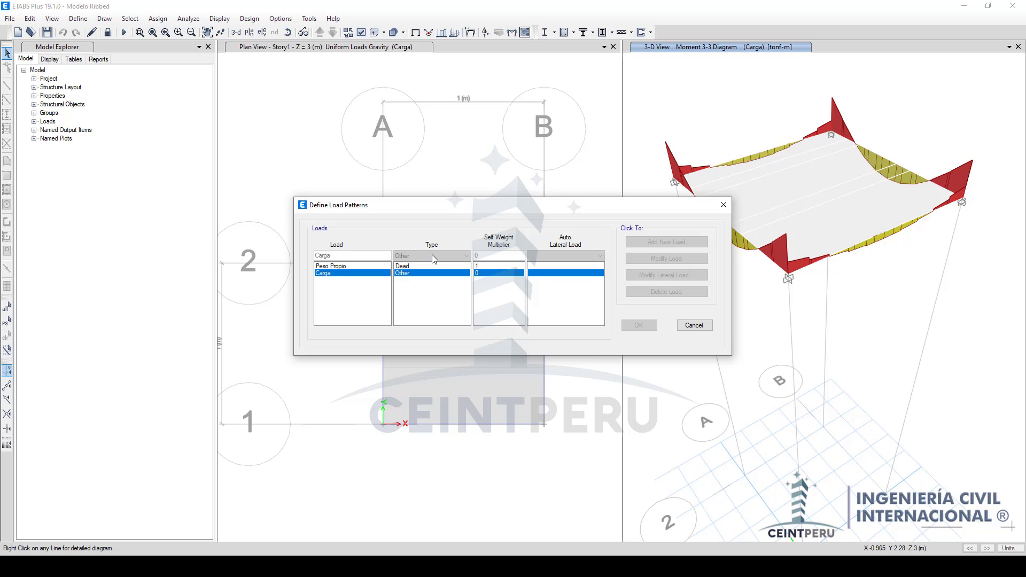
left_click(724, 204)
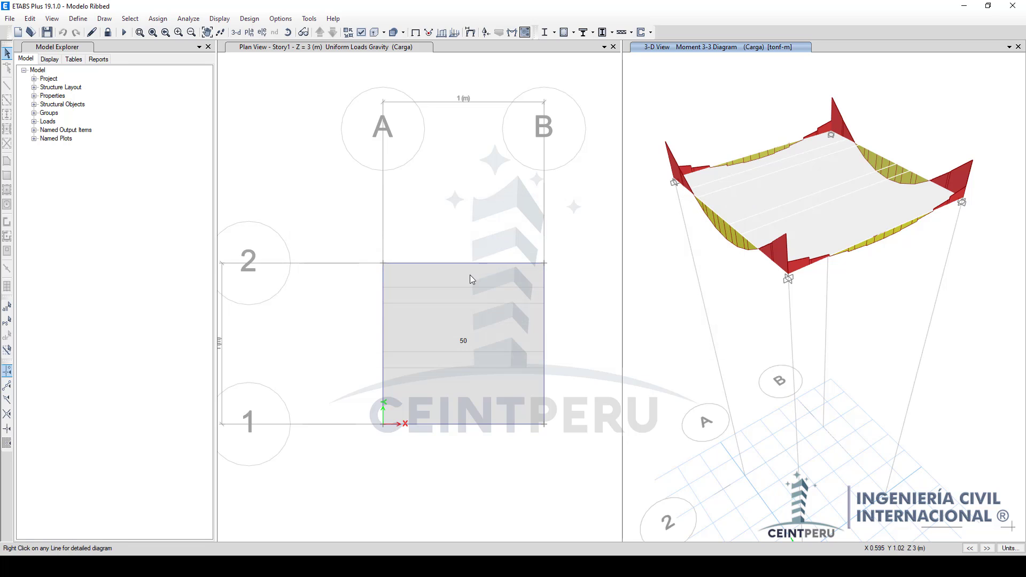
Step: Identify the slab panel in the Story1 plan and check the Ribbed type and rib dimensions of its Aligerado property
left_click(460, 329)
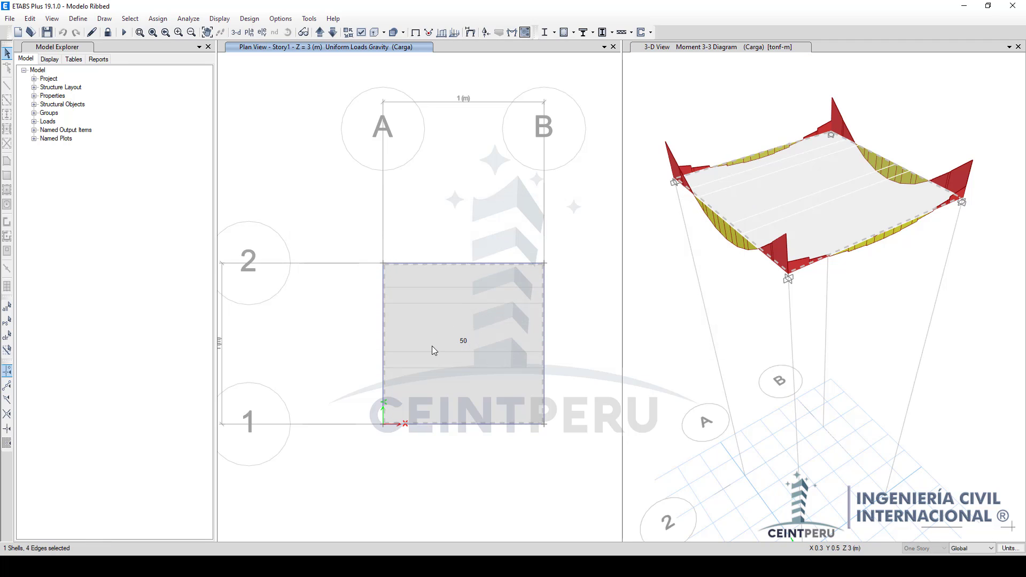
left_click(461, 347)
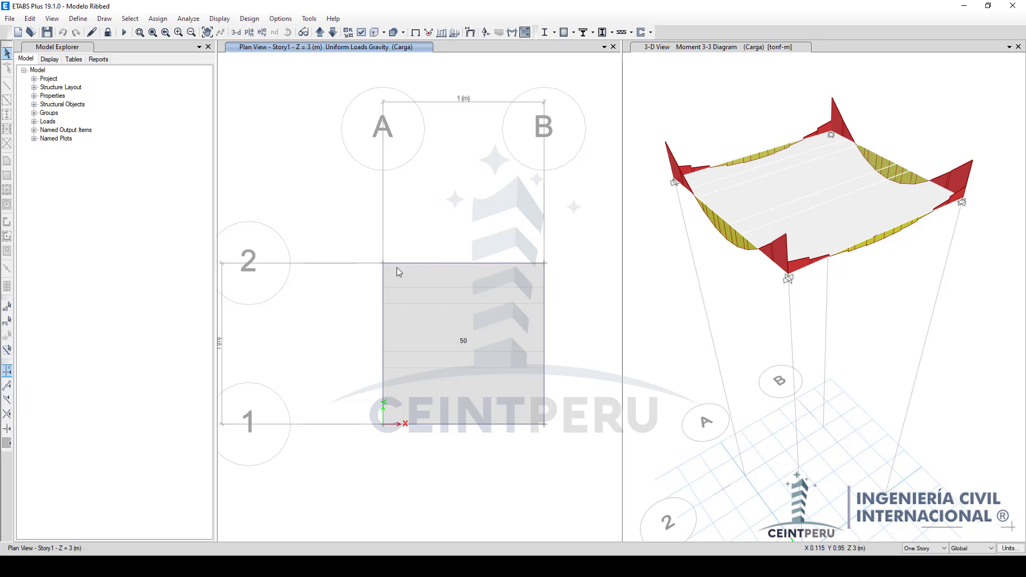
left_click(79, 20)
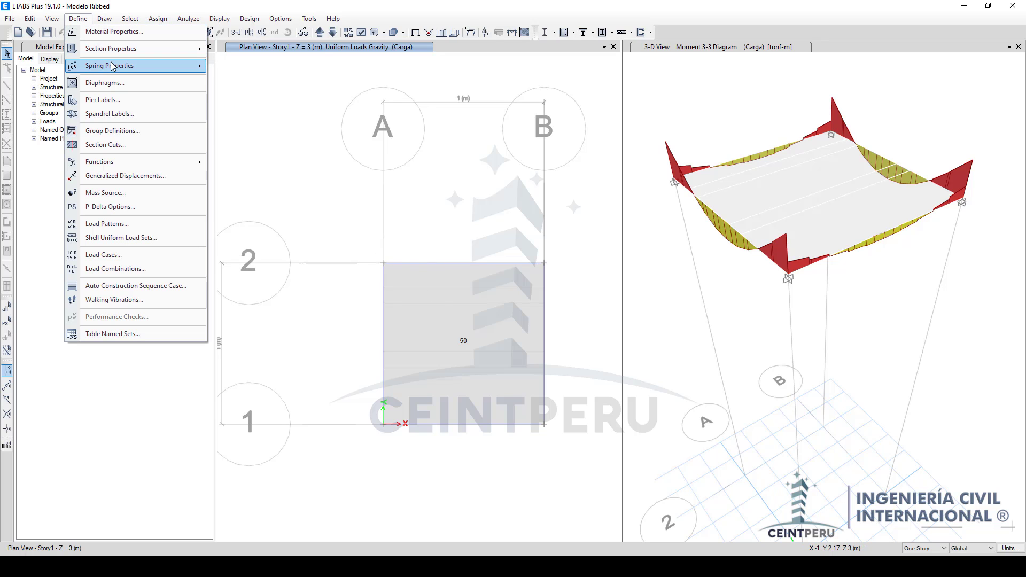
mouse_move(162, 54)
left_click(249, 67)
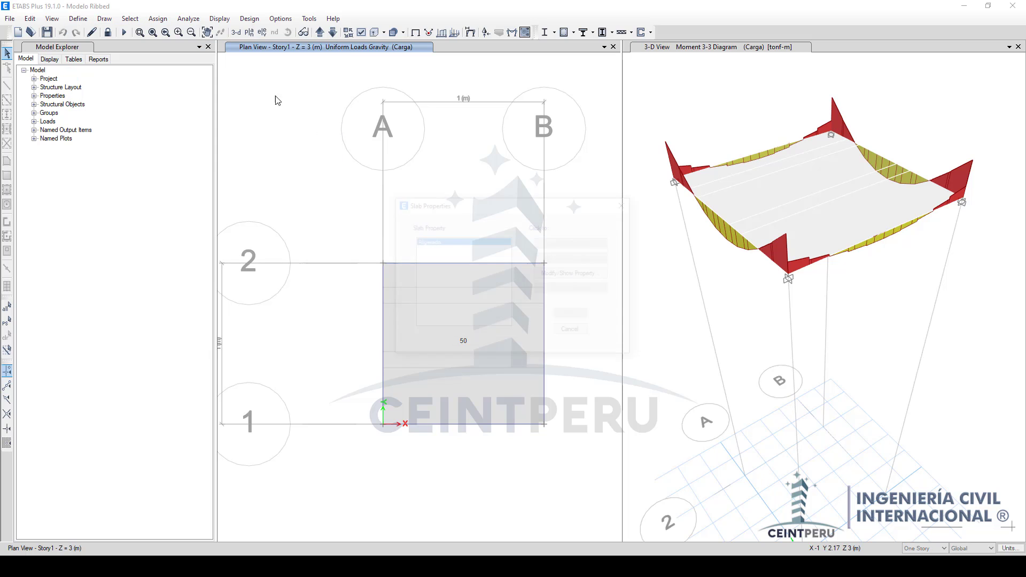
left_click(568, 274)
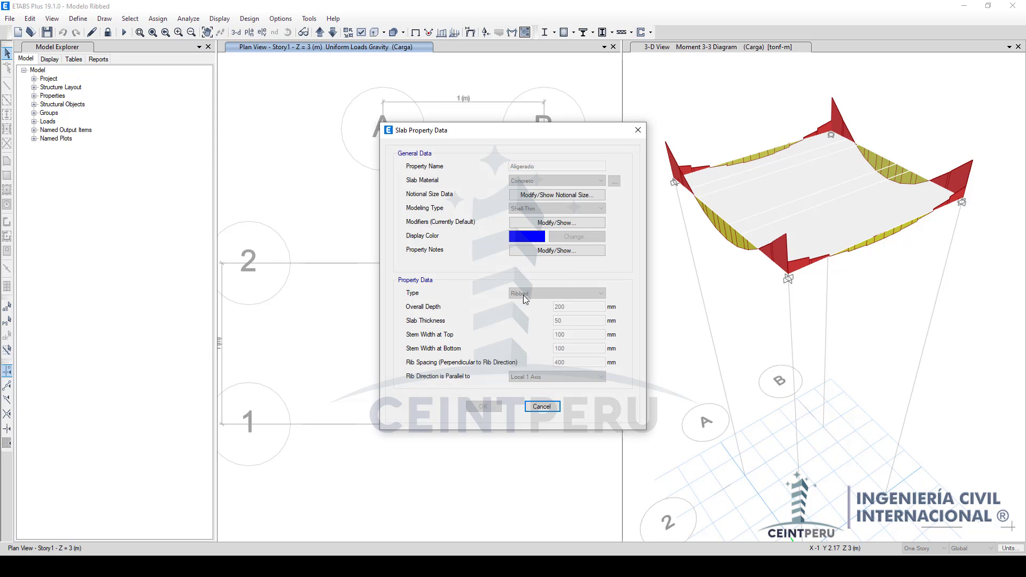
left_click(548, 407)
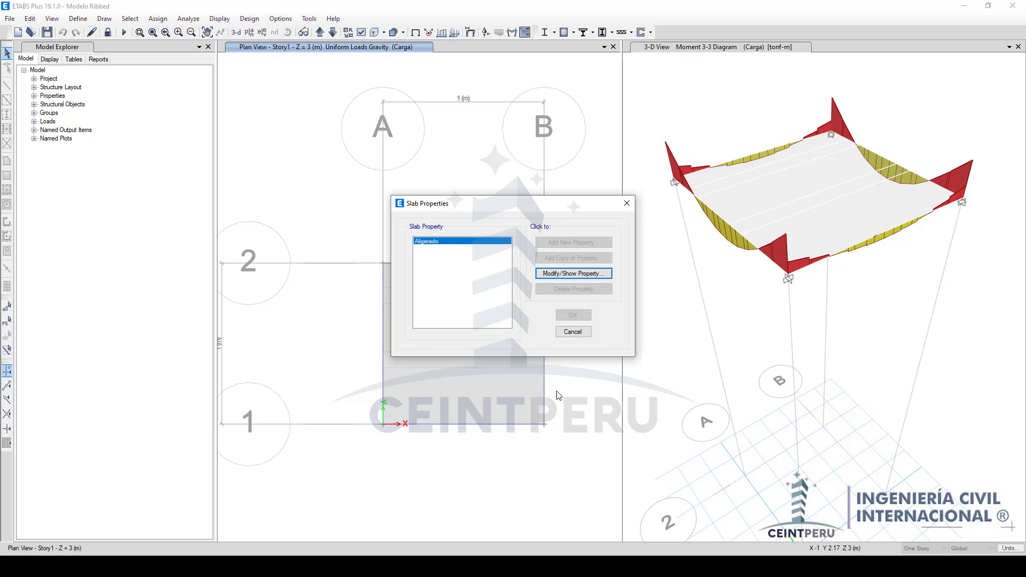
Step: Close the slab properties without changes, switch to the PowerPoint slide show and advance to the equivalent-thickness Slab slide
left_click(569, 333)
key("super")
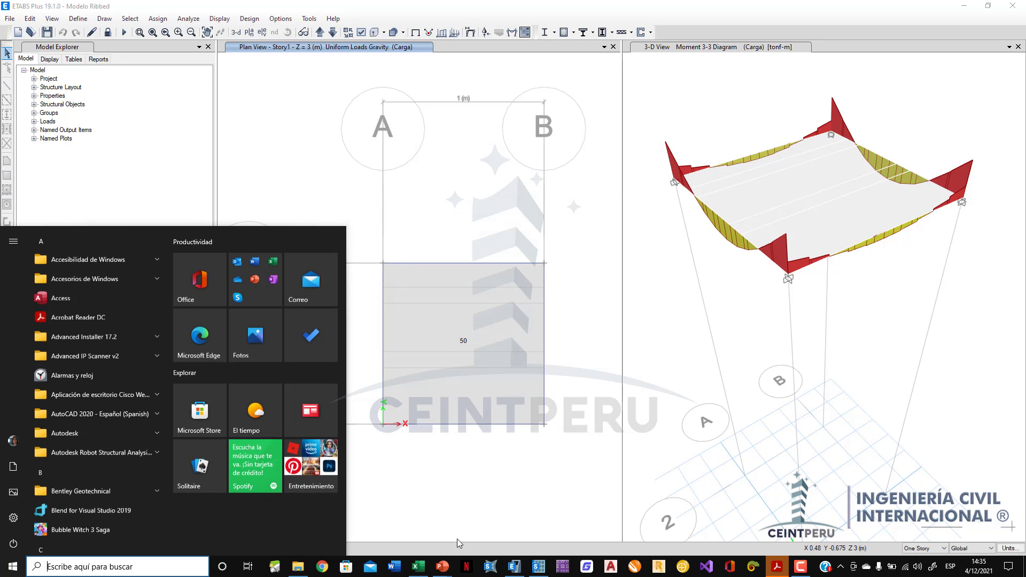
mouse_move(442, 566)
left_click(480, 523)
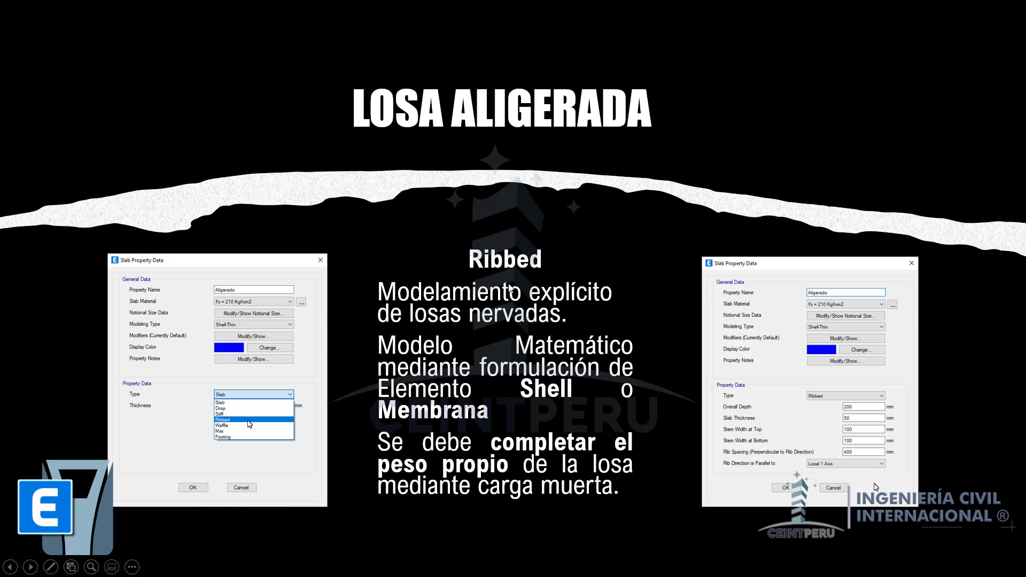
left_click(512, 288)
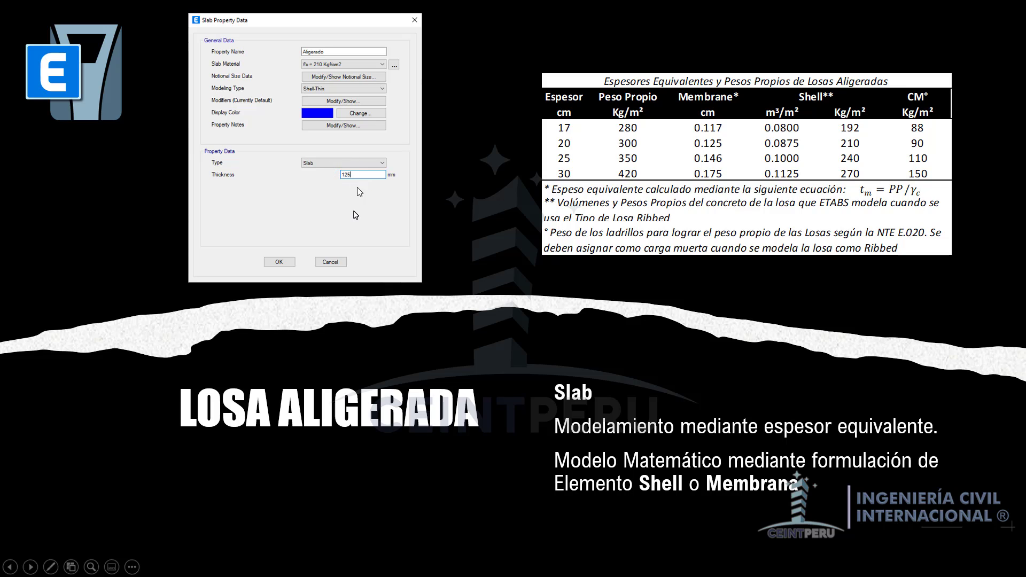
Step: Switch to NTE E020 CARGAS.pdf in Acrobat Reader and mark the 0,20 m thickness and its 300 kgf/m² self-weight in the ribbed slab table
key("super")
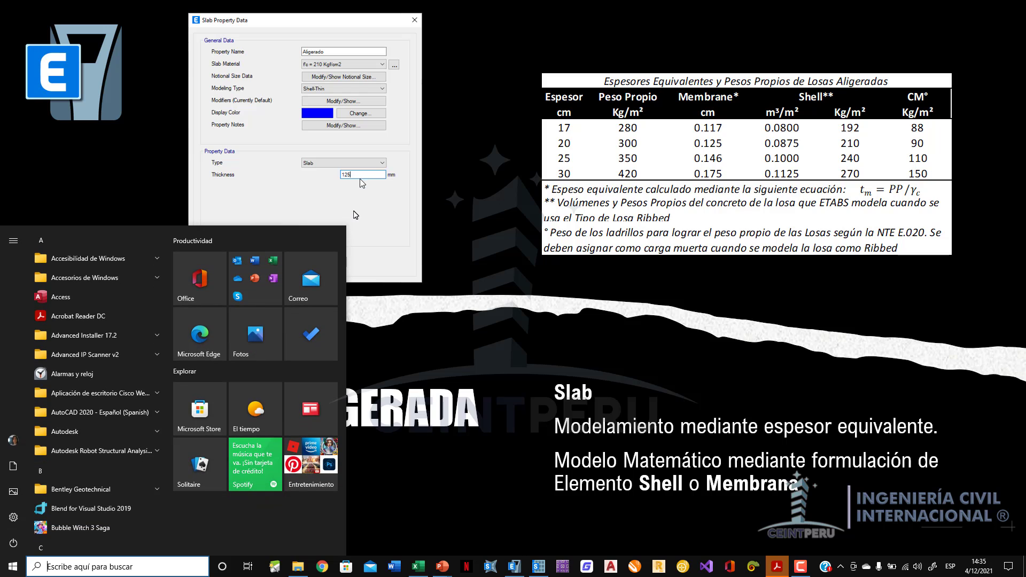
left_click(776, 566)
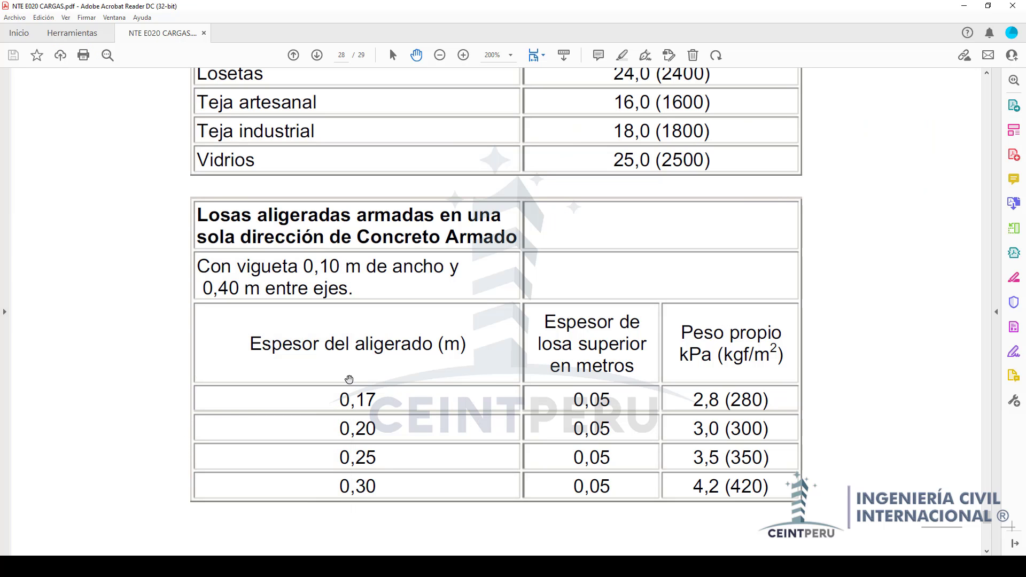
mouse_move(380, 423)
left_mouse_down()
mouse_move(352, 412)
mouse_move(334, 430)
mouse_move(382, 446)
mouse_move(377, 422)
left_mouse_up()
mouse_move(774, 424)
left_mouse_down()
mouse_move(775, 434)
mouse_move(807, 392)
left_mouse_up()
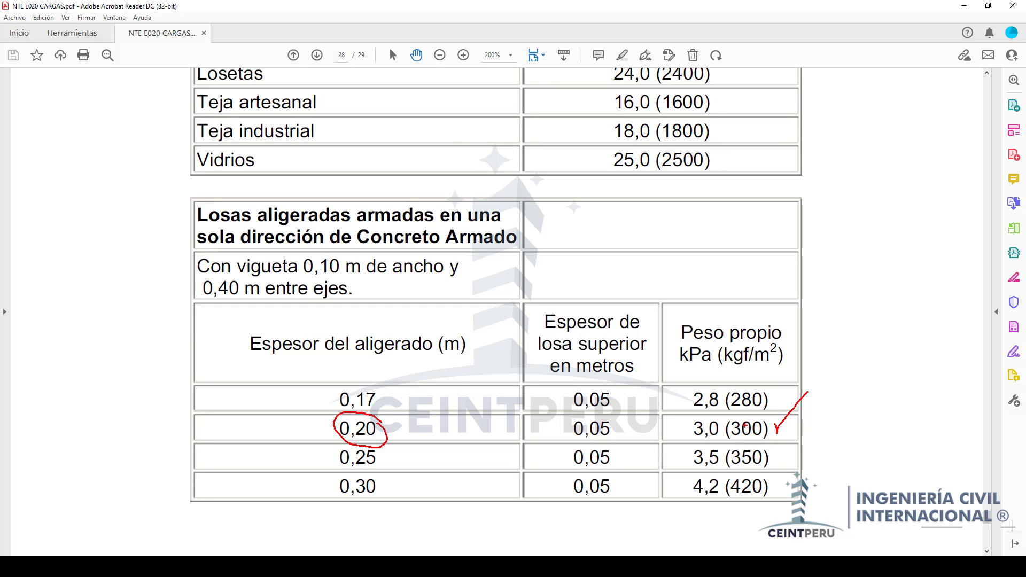
Step: Switch back to the PowerPoint slide show and handwrite 300 = γ·t below the slide title, with the kg/m³ unit branching from γ
key("super")
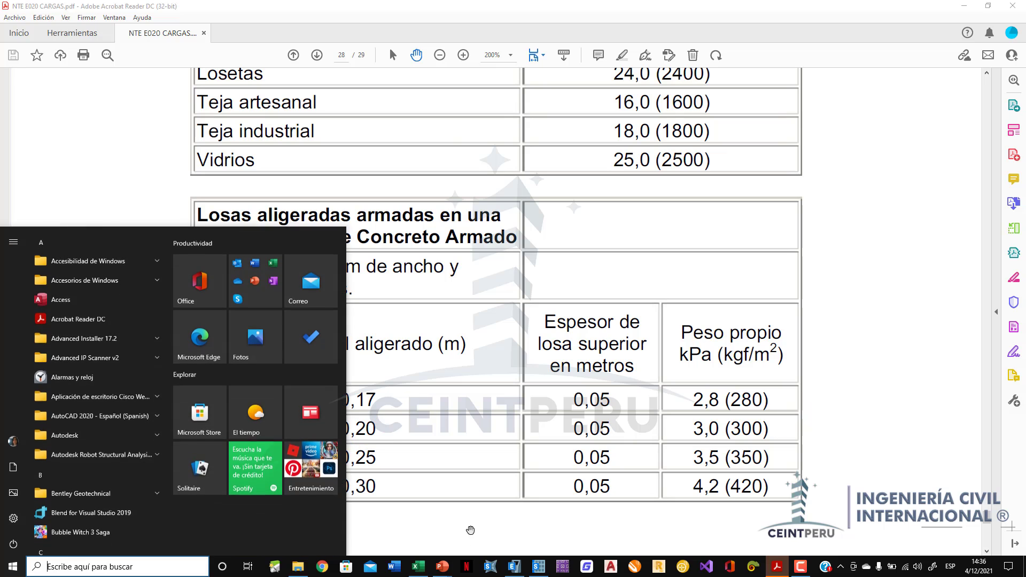
mouse_move(443, 571)
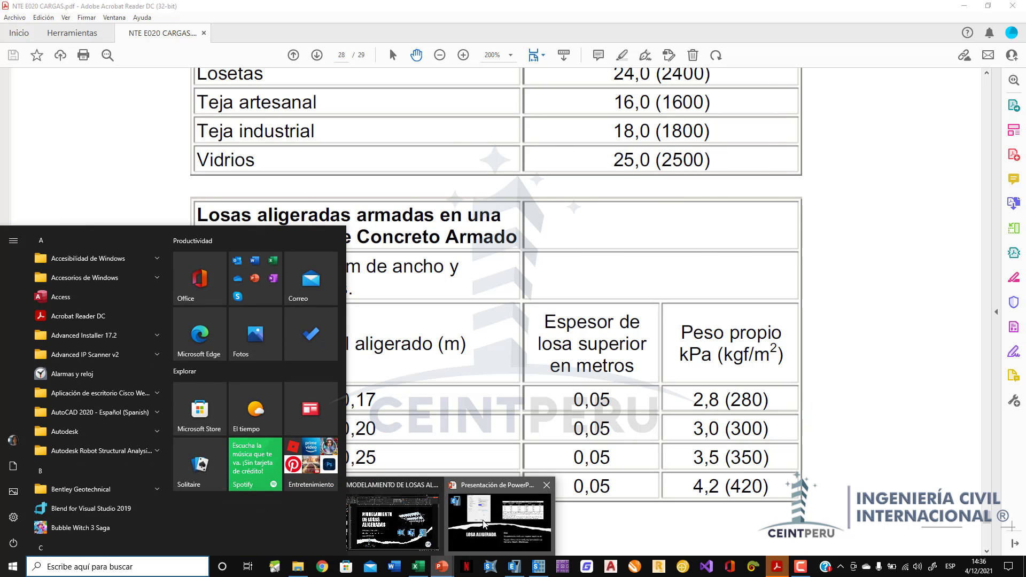
left_click(505, 516)
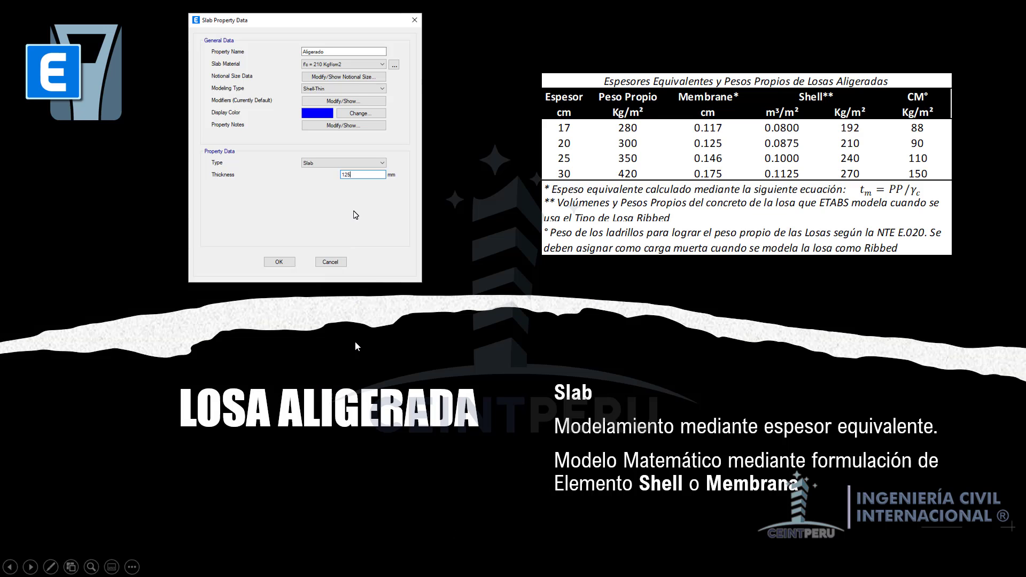
key("ctrl+2")
mouse_move(252, 492)
left_mouse_down()
mouse_move(260, 507)
mouse_move(288, 494)
left_mouse_up()
mouse_move(304, 495)
left_mouse_down()
mouse_move(335, 487)
mouse_move(337, 464)
left_mouse_up()
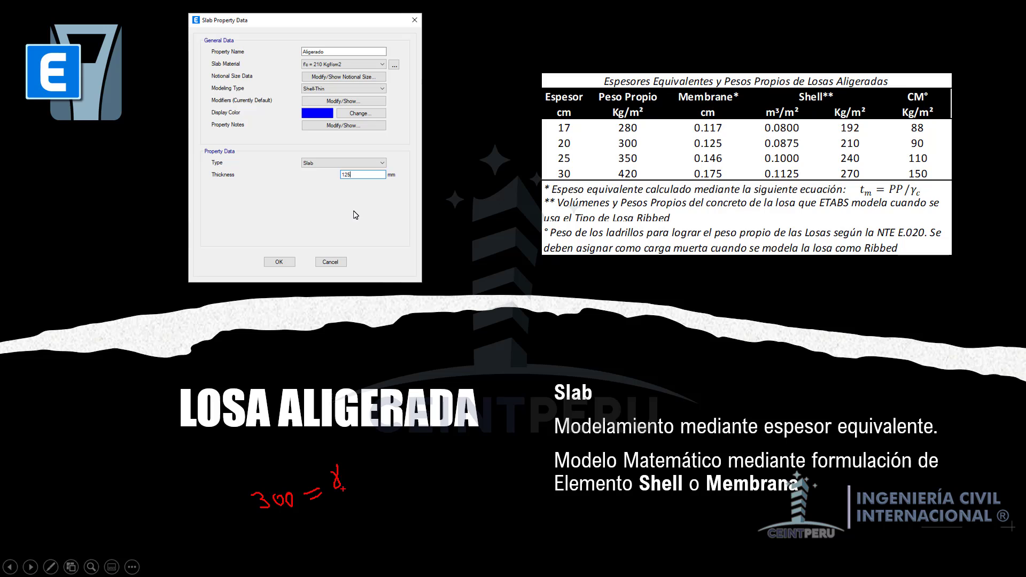
left_click_drag(366, 460, 378, 470)
mouse_move(340, 506)
left_mouse_down()
mouse_move(358, 540)
mouse_move(382, 533)
mouse_move(379, 521)
mouse_move(398, 525)
mouse_move(397, 538)
left_mouse_up()
mouse_move(387, 546)
left_mouse_down()
mouse_move(409, 532)
mouse_move(421, 568)
left_mouse_up()
mouse_move(422, 551)
left_mouse_down()
mouse_move(429, 575)
mouse_move(421, 552)
left_mouse_up()
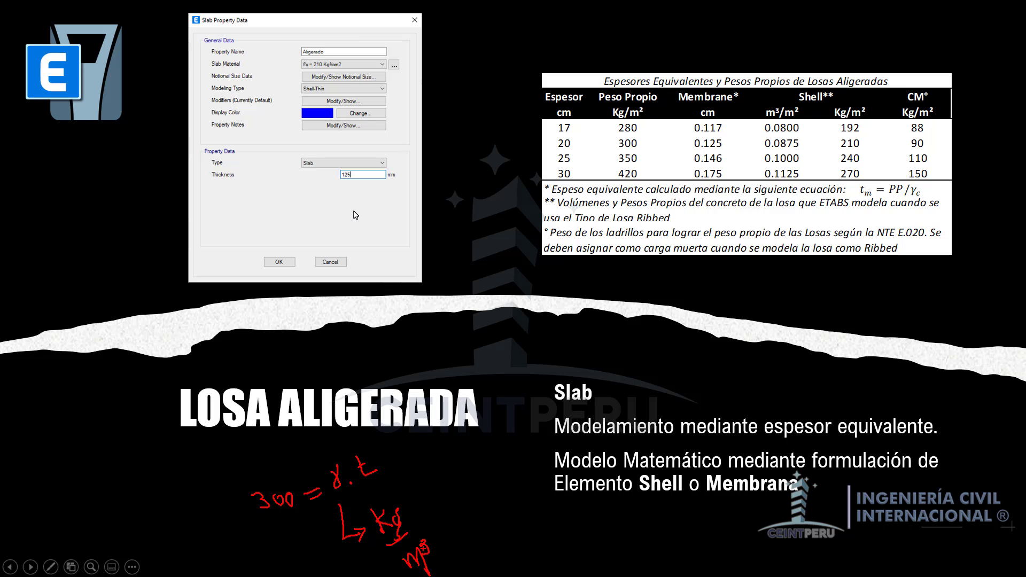
Step: Complete the handwritten unit as kgf/m³ multiplied by m, strike out the cancelling metre and write the resulting kgf/m²
mouse_move(410, 498)
left_mouse_down()
mouse_move(402, 534)
mouse_move(416, 516)
left_mouse_up()
mouse_move(443, 514)
left_mouse_down()
mouse_move(453, 505)
mouse_move(480, 518)
mouse_move(480, 481)
left_mouse_up()
left_click_drag(419, 551, 437, 527)
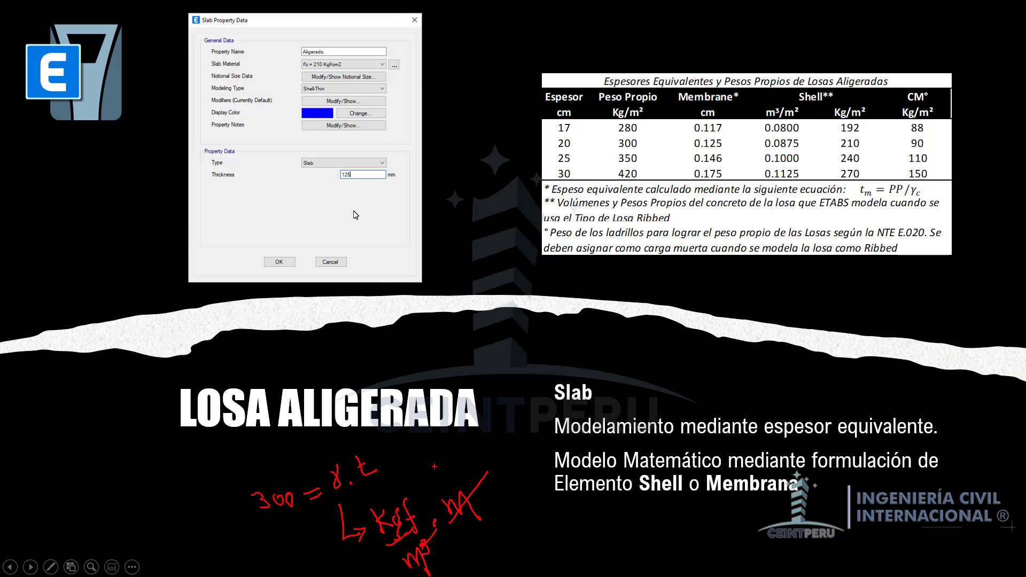
mouse_move(425, 480)
left_mouse_down()
mouse_move(444, 462)
mouse_move(449, 482)
left_mouse_up()
mouse_move(469, 424)
left_mouse_down()
mouse_move(479, 448)
mouse_move(490, 436)
mouse_move(493, 449)
left_mouse_up()
mouse_move(510, 412)
left_mouse_down()
mouse_move(501, 450)
mouse_move(513, 431)
left_mouse_up()
left_click_drag(486, 464, 521, 439)
mouse_move(510, 487)
left_mouse_down()
mouse_move(520, 470)
mouse_move(537, 488)
left_mouse_up()
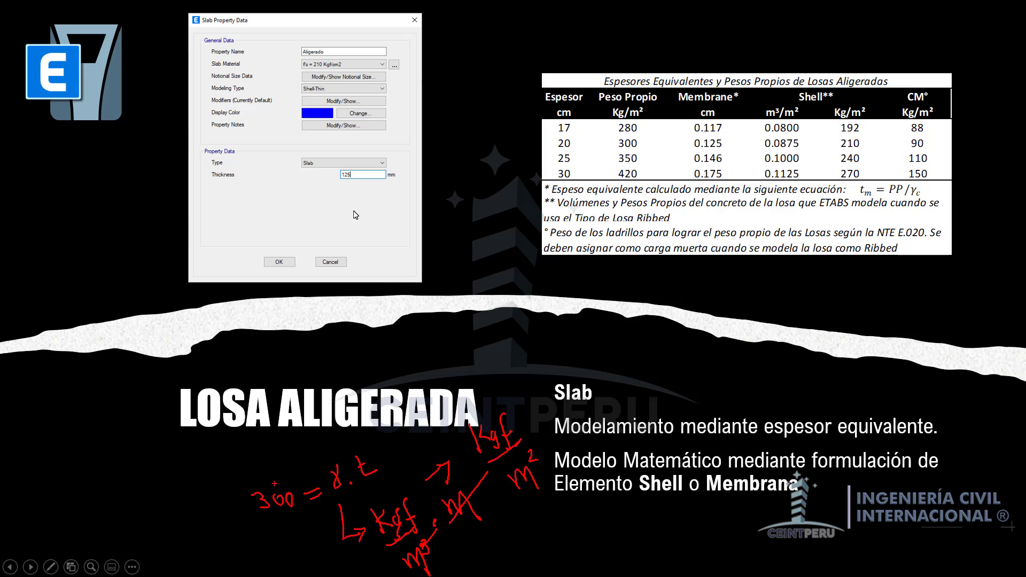
Step: Underline 300, circle t, handwrite PP = γ·t and a boxed t = PP/γ beside the table, and clear the ink
left_click_drag(254, 531, 292, 518)
mouse_move(363, 447)
left_mouse_down()
mouse_move(357, 481)
mouse_move(385, 451)
left_mouse_up()
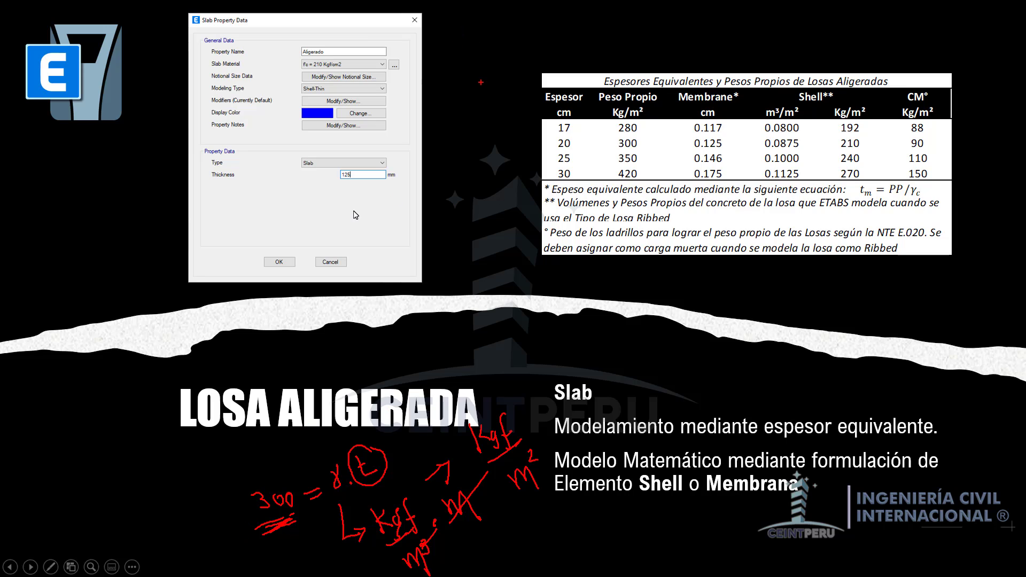
mouse_move(464, 27)
left_mouse_down()
mouse_move(461, 43)
mouse_move(464, 30)
mouse_move(485, 39)
mouse_move(488, 26)
mouse_move(556, 7)
mouse_move(588, 24)
left_mouse_up()
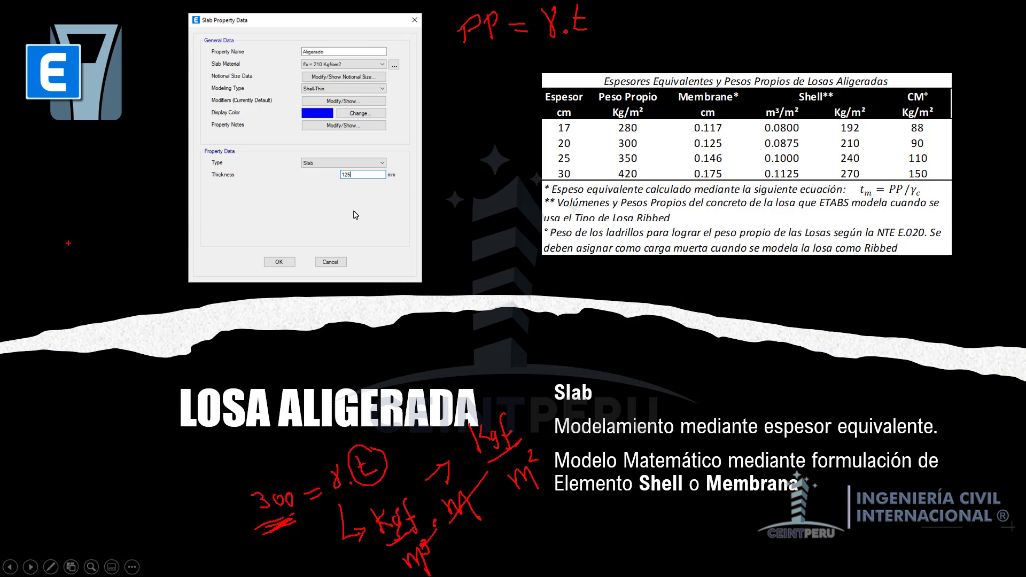
mouse_move(429, 145)
left_mouse_down()
mouse_move(428, 165)
mouse_move(443, 164)
mouse_move(439, 154)
mouse_move(482, 146)
mouse_move(485, 127)
mouse_move(478, 138)
mouse_move(500, 142)
mouse_move(498, 130)
mouse_move(502, 166)
left_mouse_up()
mouse_move(415, 144)
left_mouse_down()
mouse_move(430, 214)
mouse_move(504, 104)
mouse_move(532, 176)
mouse_move(431, 214)
left_mouse_up()
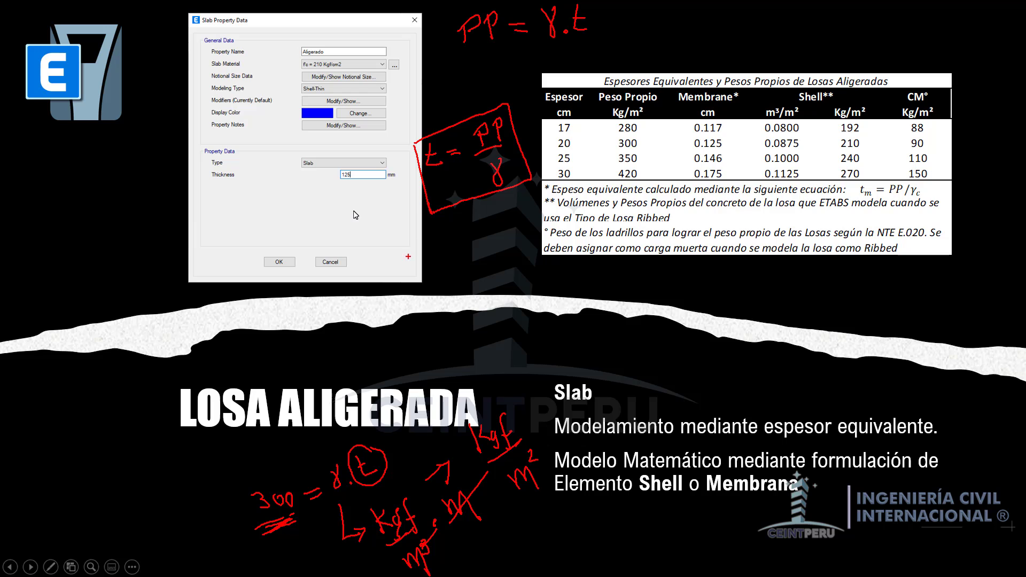
key("Escape")
Step: Switch to the Excel workbook Libro1 and calculate the equivalent thickness: label t in C9, =300/2400 in D9 and unit m in E9
key("super")
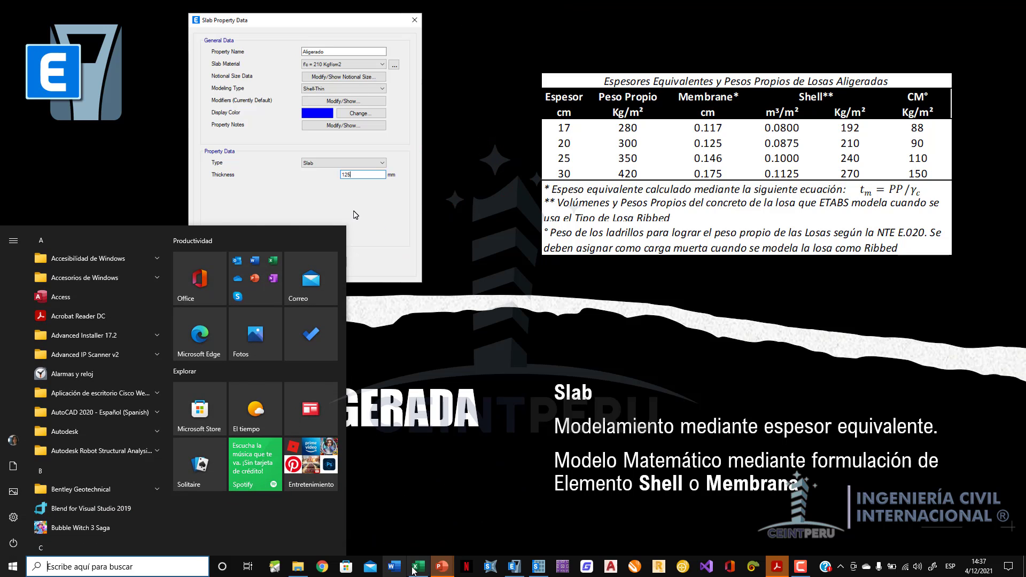
left_click(418, 568)
left_click(666, 321)
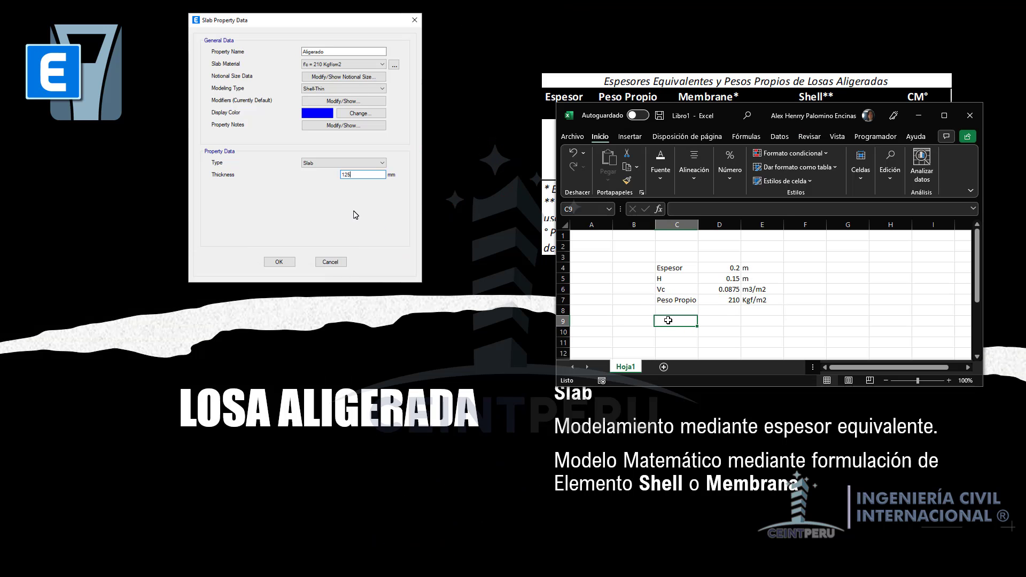
type("t")
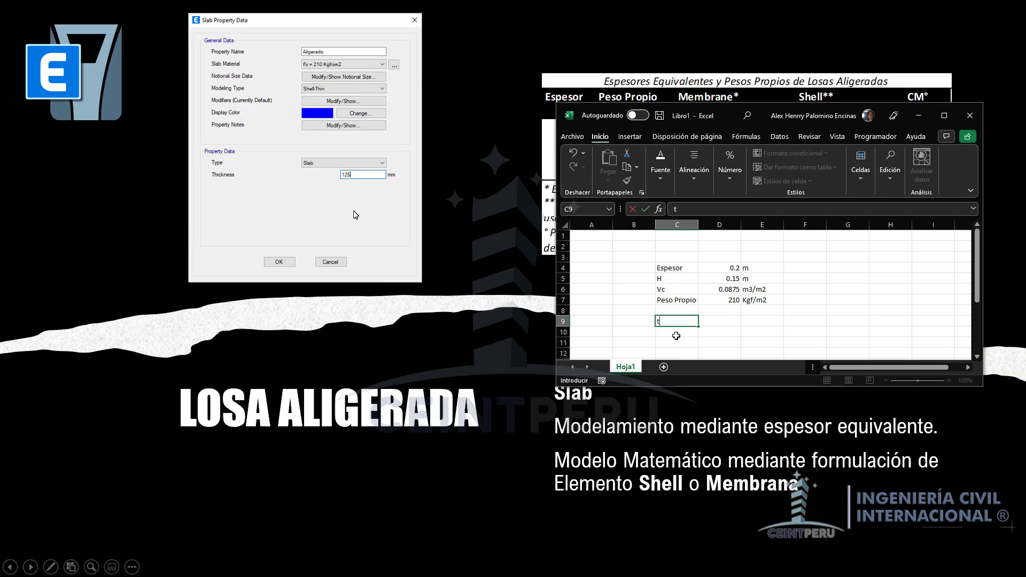
key("Tab")
type("=")
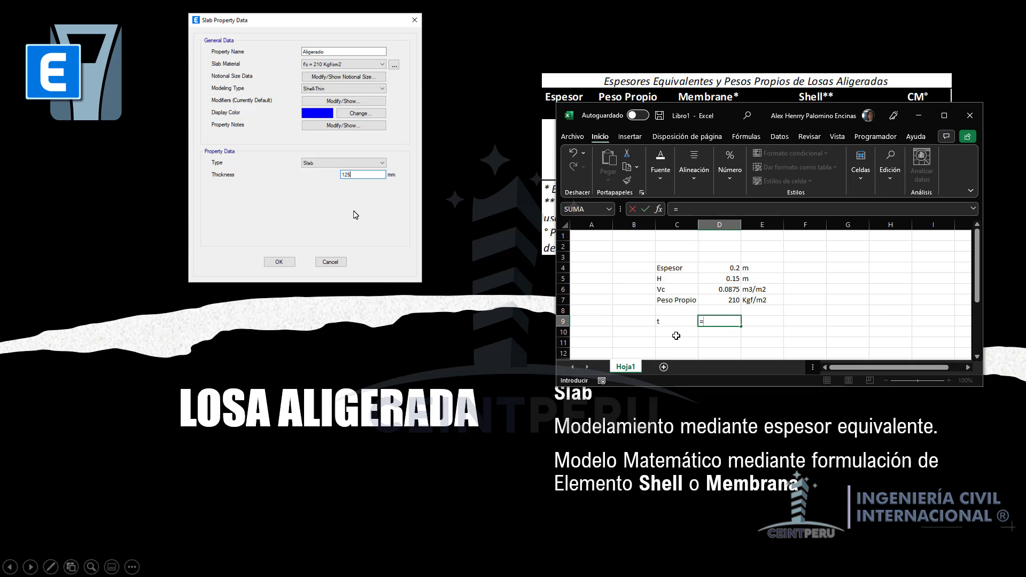
type("300/2400")
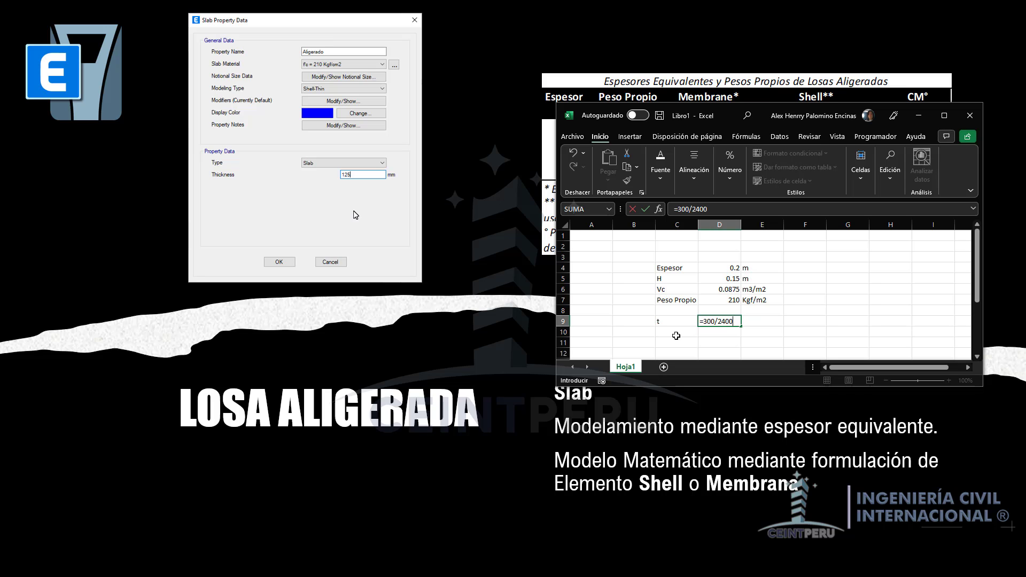
key("Tab")
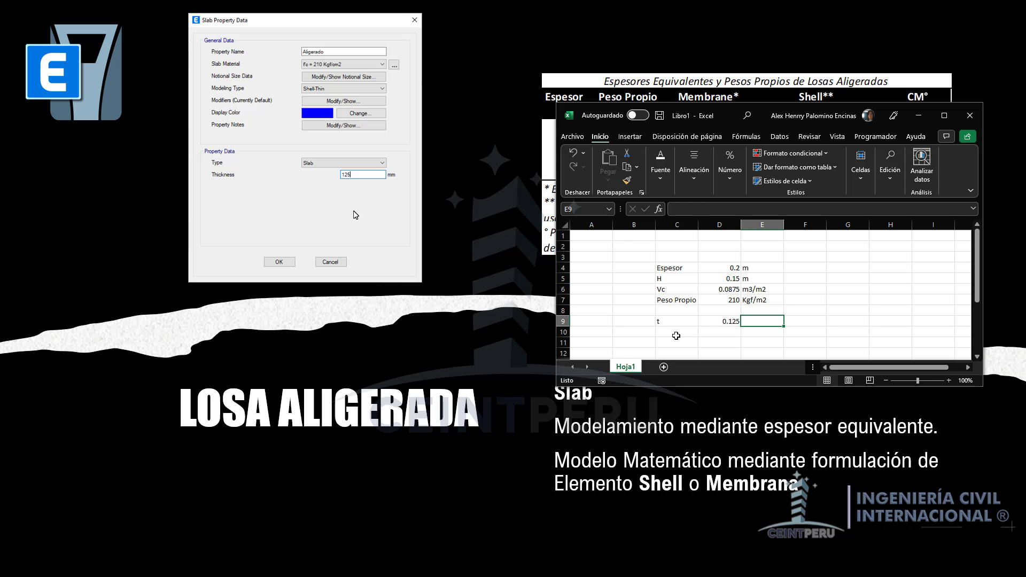
type("m")
left_click(676, 332)
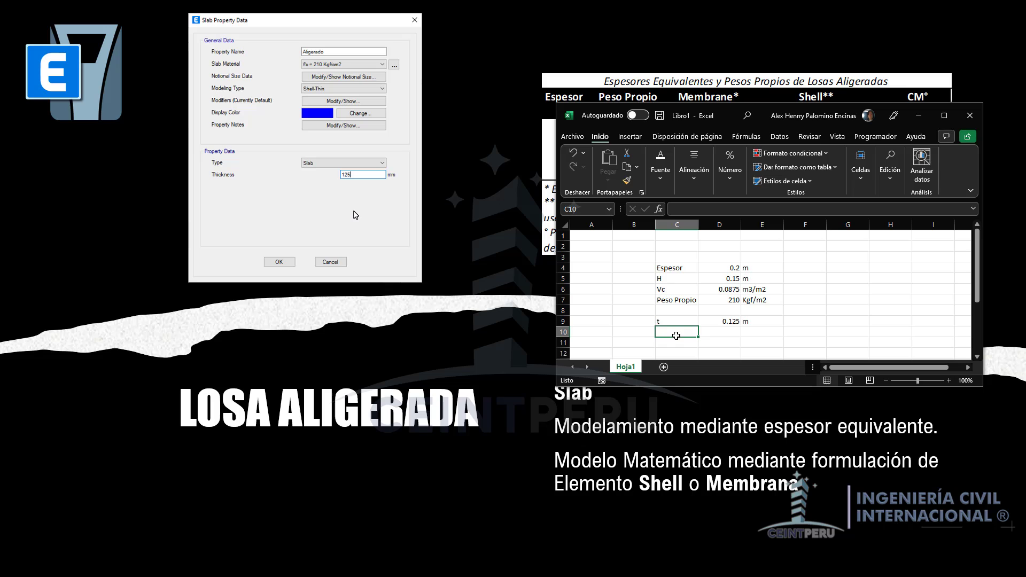
left_click(729, 321)
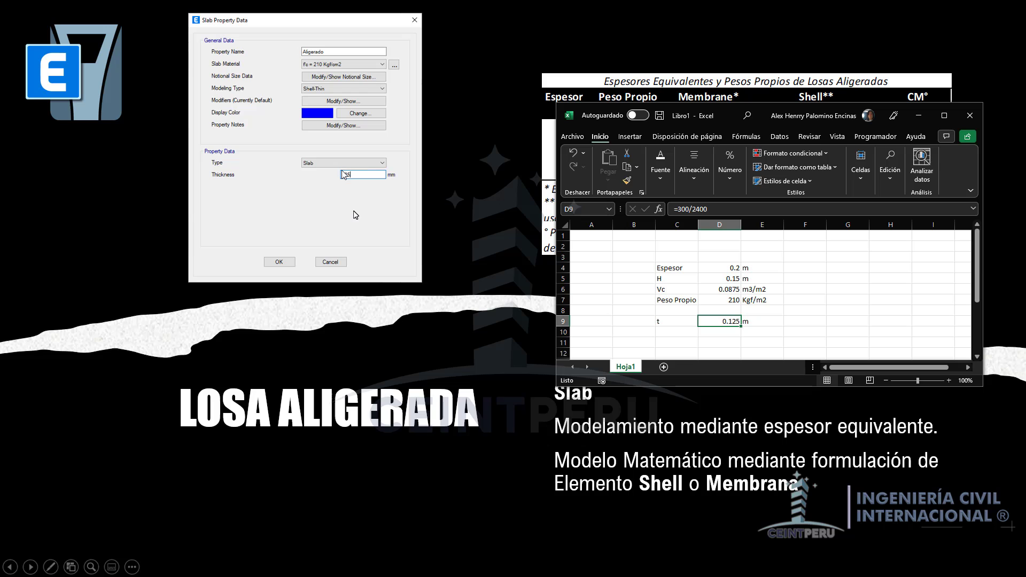
Step: Review the slide with the Aligerado Shell Section Data, and switch to the Modelo Ribbed model in ETABS
left_click(484, 81)
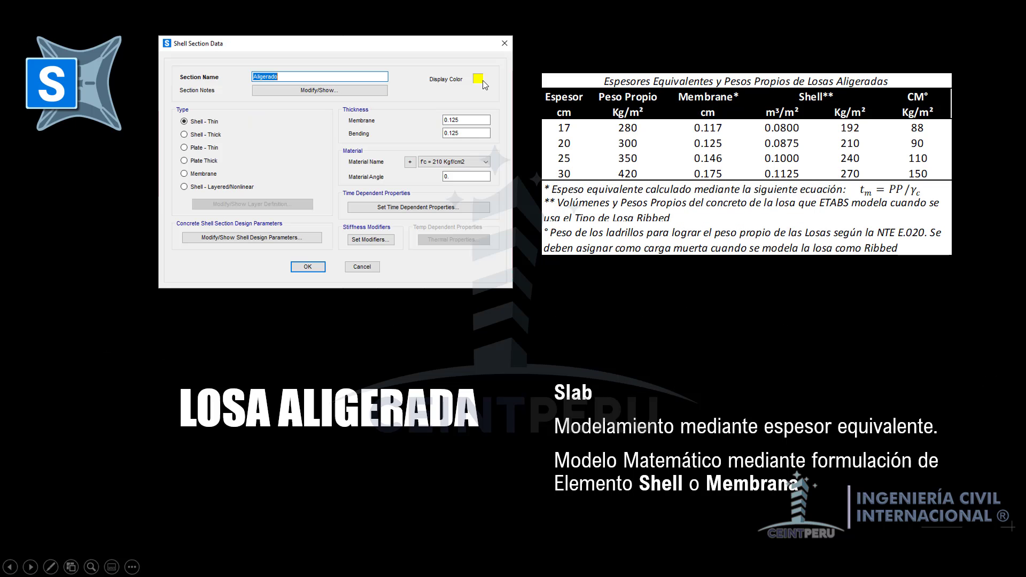
left_click(482, 80)
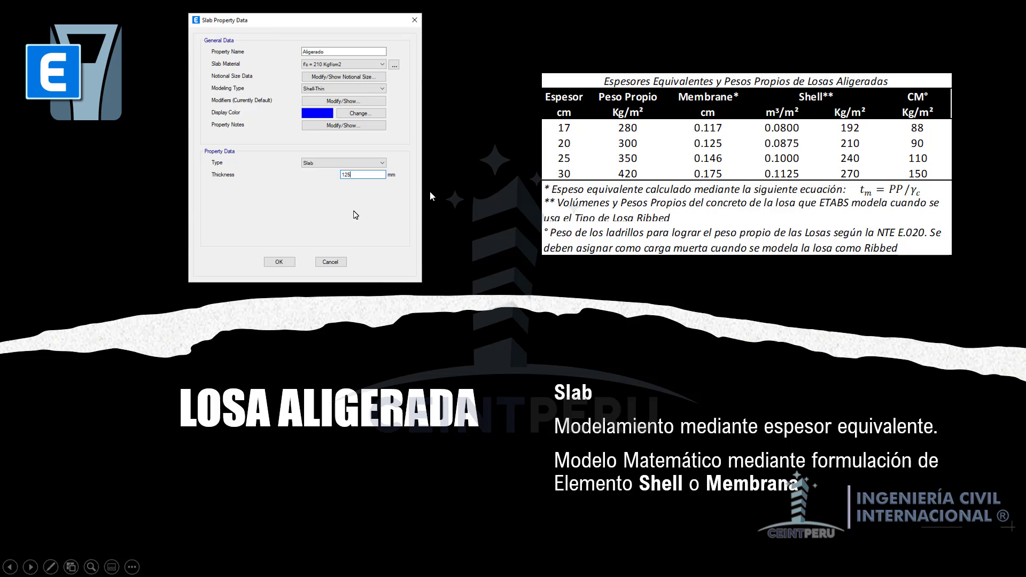
key("super")
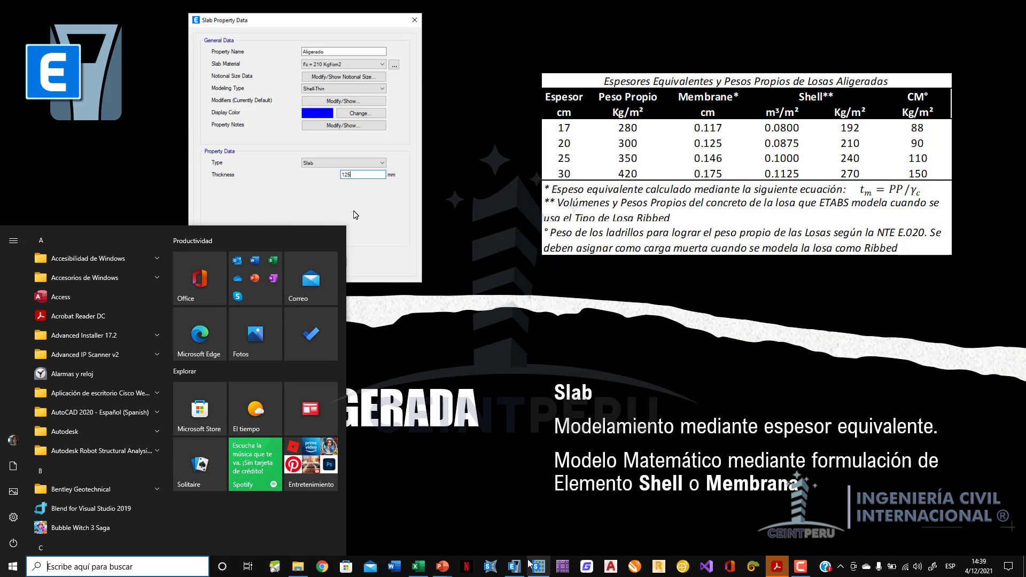
left_click(514, 566)
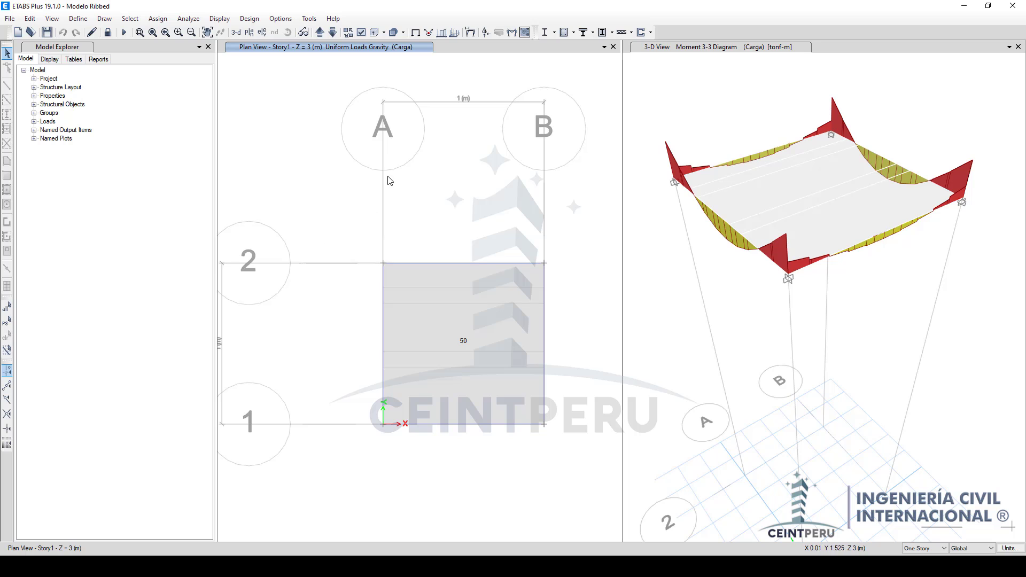
left_click_drag(384, 134, 565, 247)
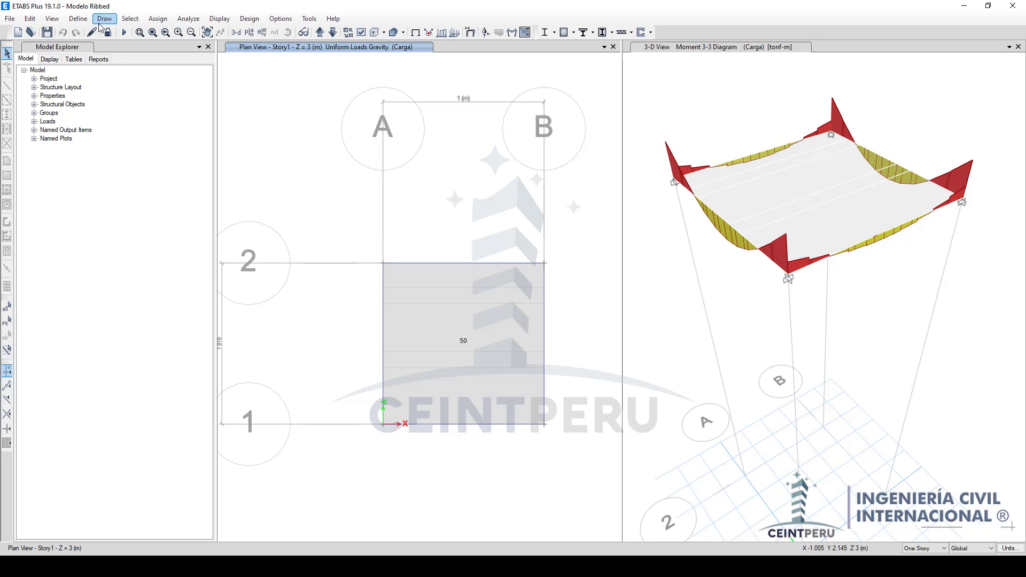
left_click(107, 32)
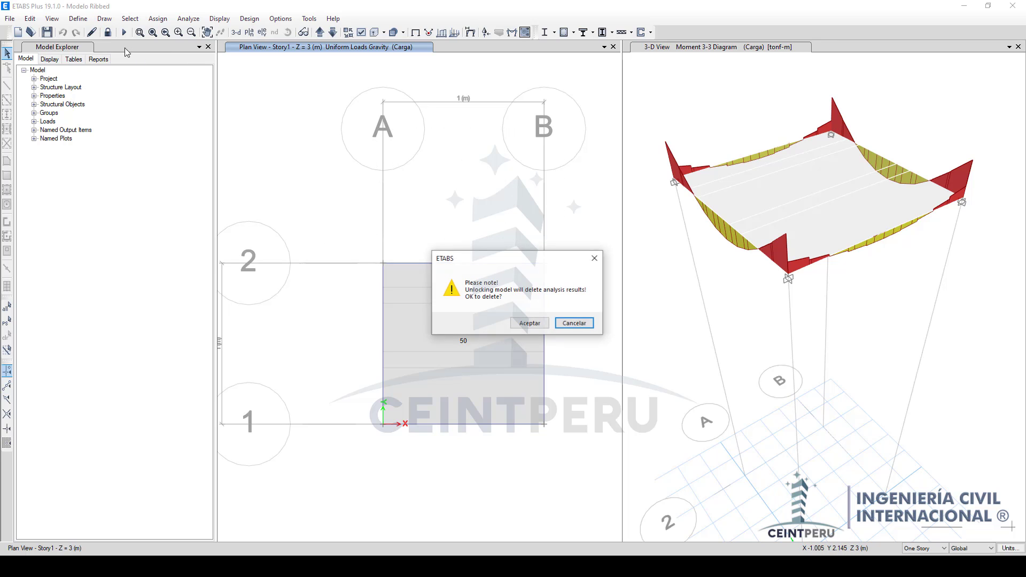
left_click(571, 320)
Step: Save a copy of the ribbed model as Modelo Slab in the PESO PROPIO DE LOSA folder
left_click(10, 20)
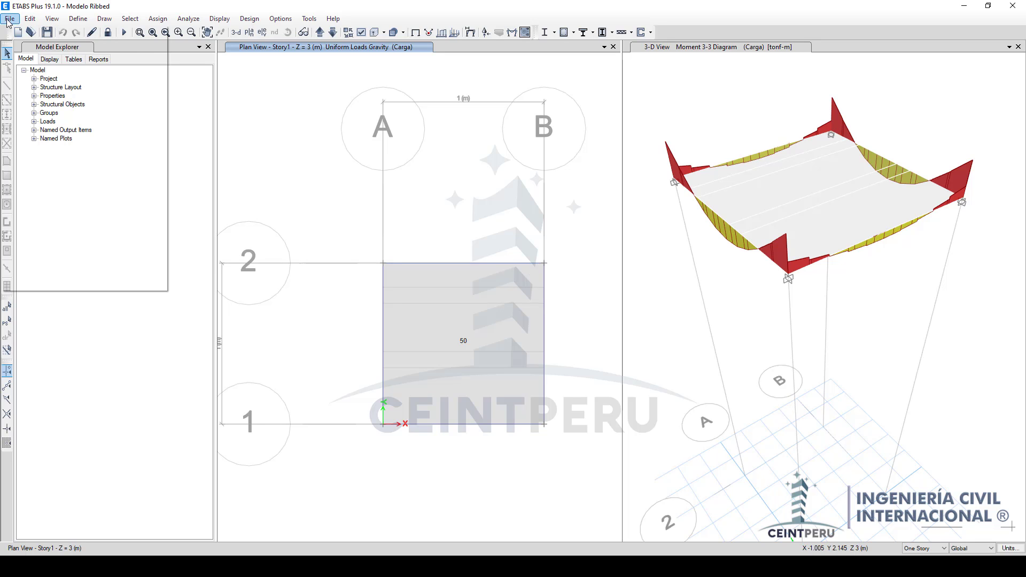
left_click(32, 92)
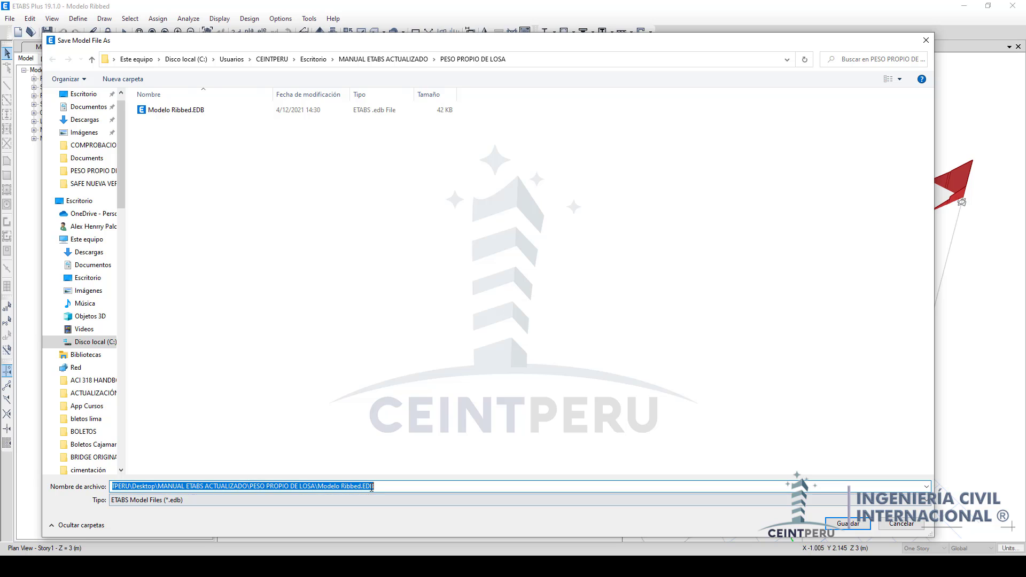
type("Modelo ")
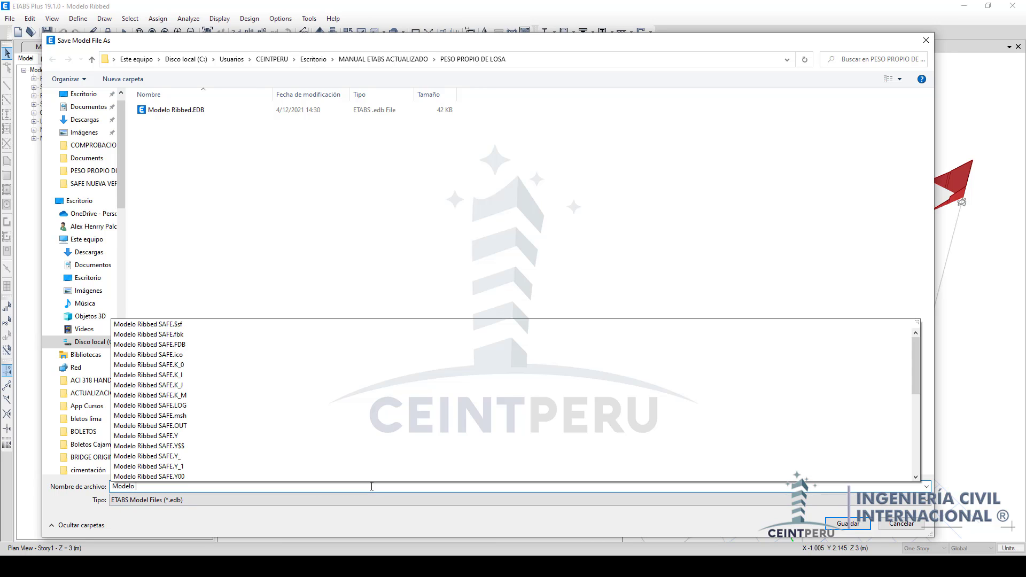
type("Sla")
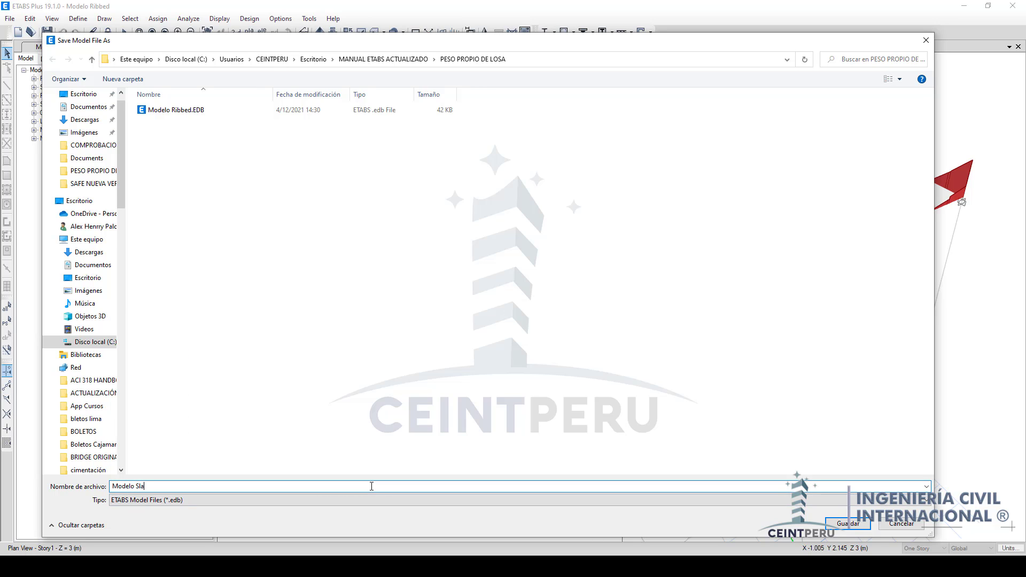
type("b")
key("Return")
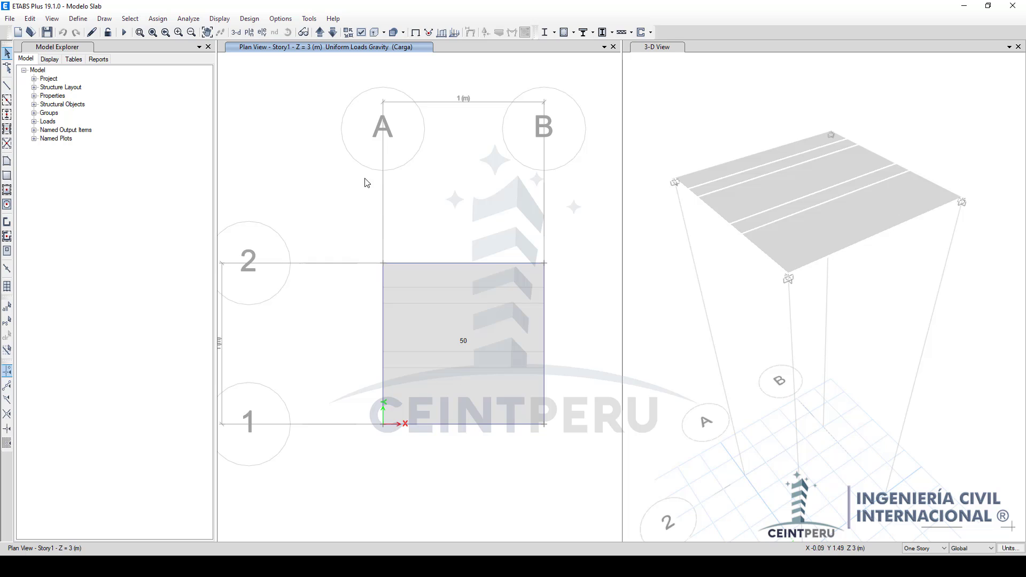
Step: Change the Aligerado slab property to the Slab type with a thickness of 125 mm
left_click(80, 21)
mouse_move(94, 49)
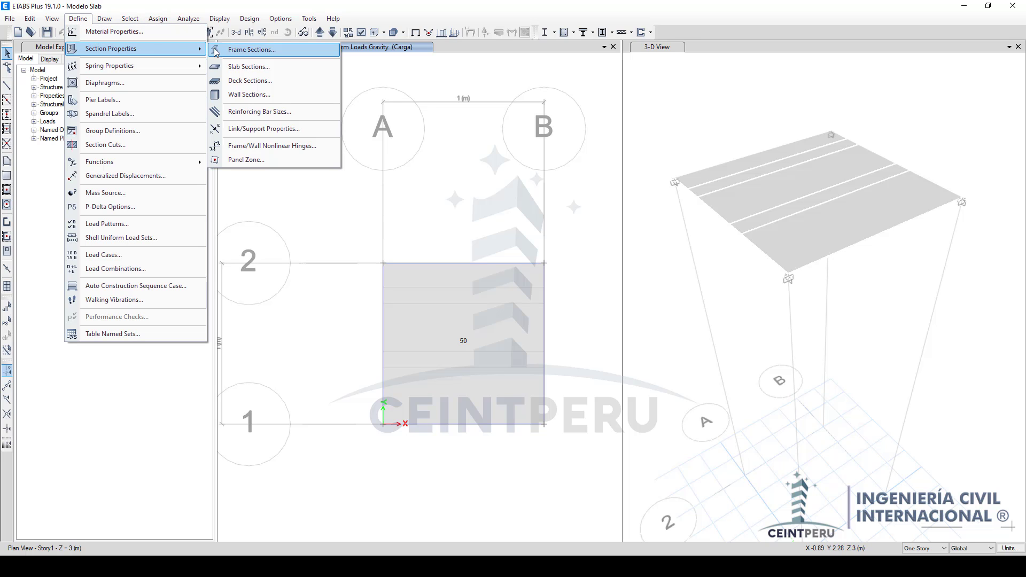
left_click(239, 68)
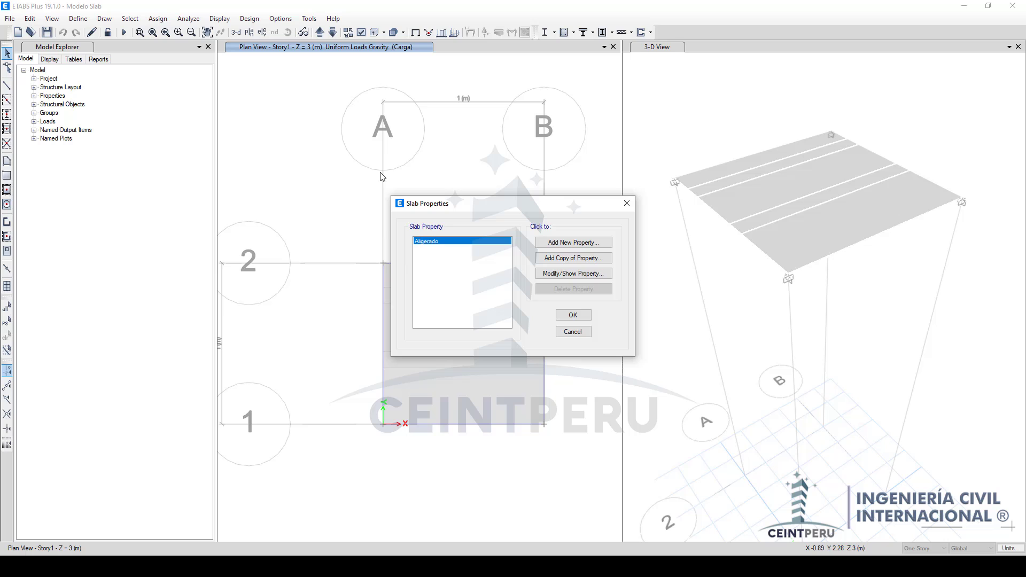
left_click(550, 273)
double_click(541, 166)
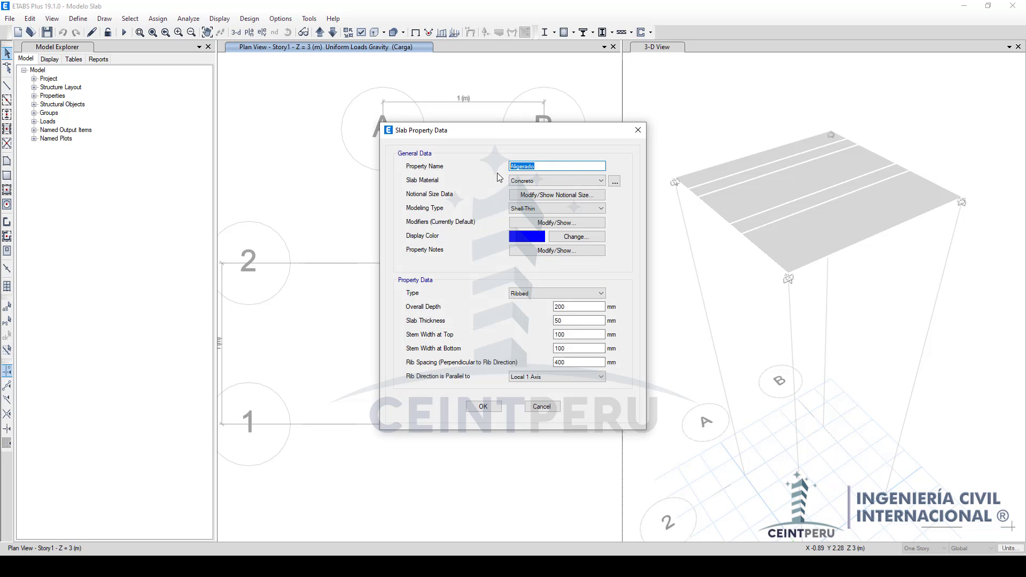
left_click(542, 293)
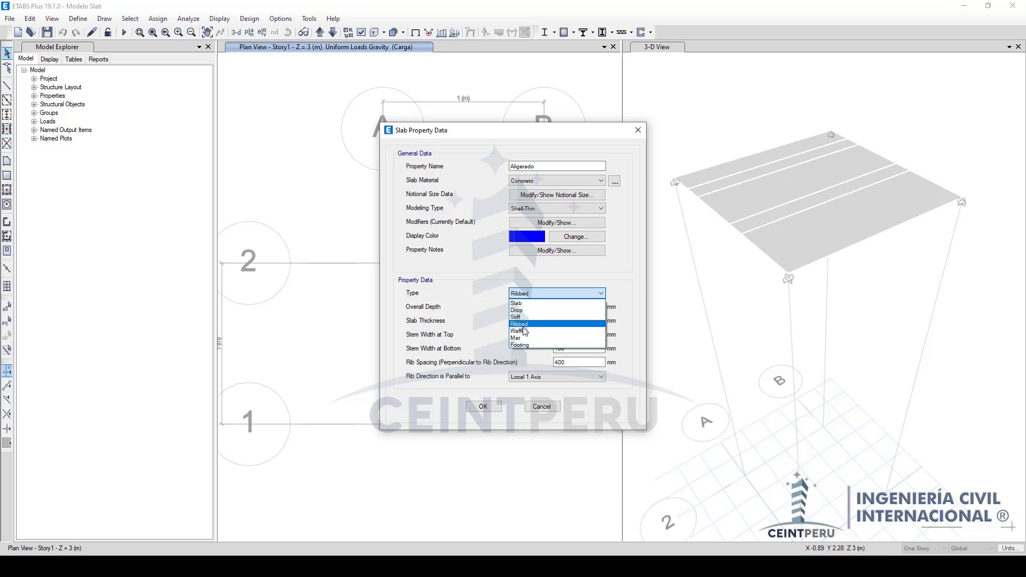
left_click(523, 303)
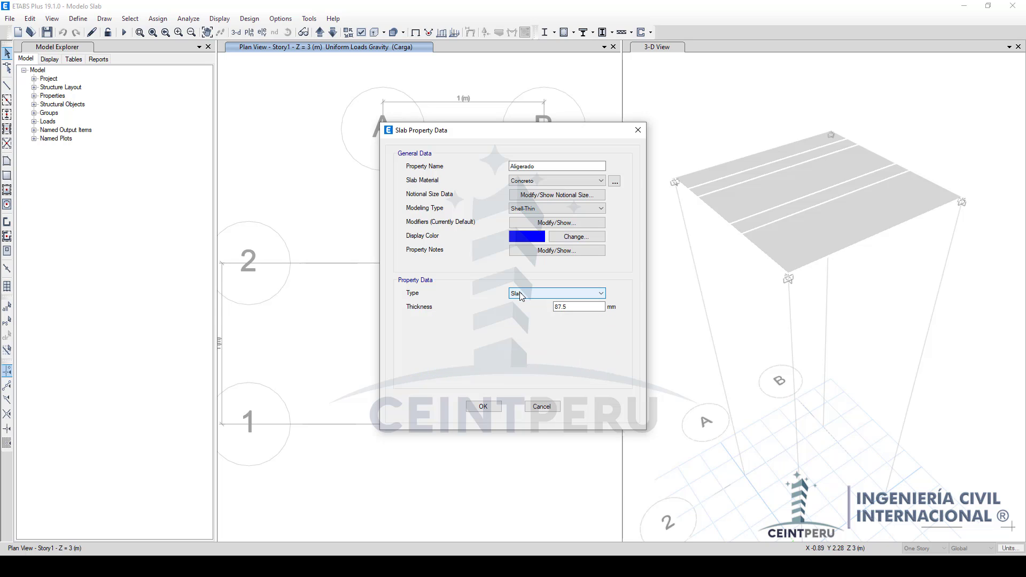
double_click(560, 307)
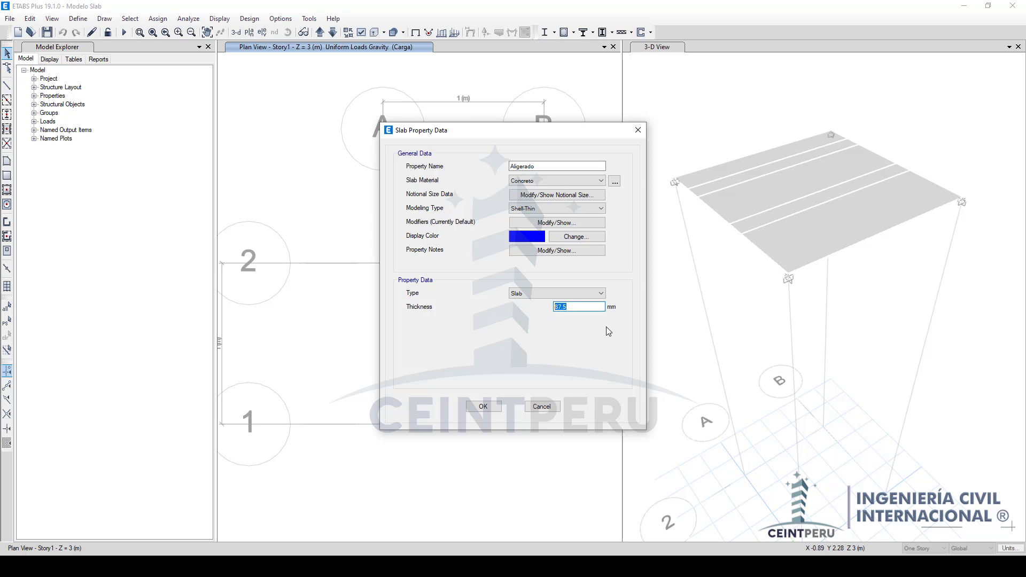
type("125")
Step: Set the Aligerado modeling type to Membrane with special one-way load distribution, and accept the slab properties
left_click(545, 208)
left_click(524, 232)
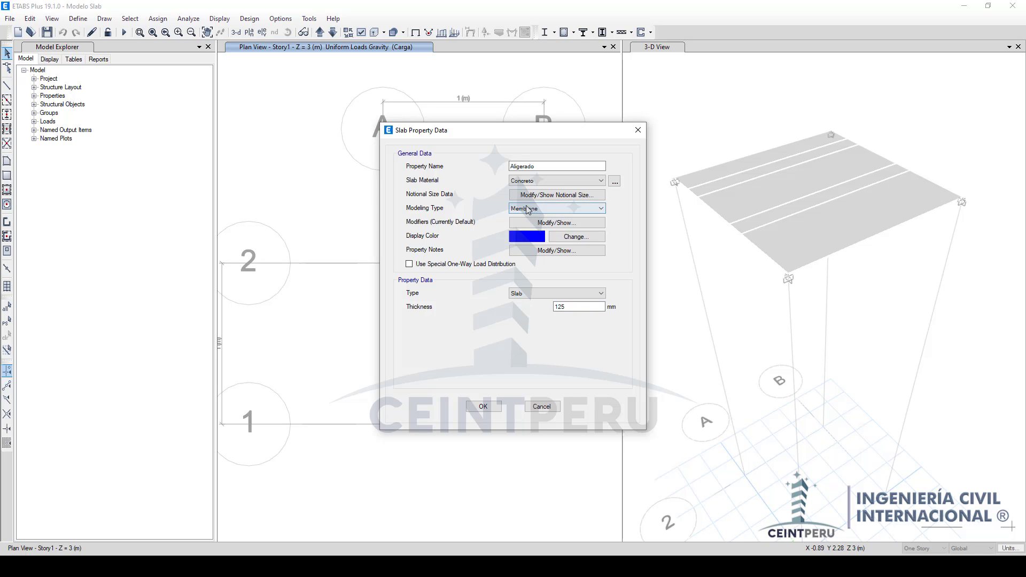
left_click(410, 265)
left_click(483, 407)
left_click(573, 315)
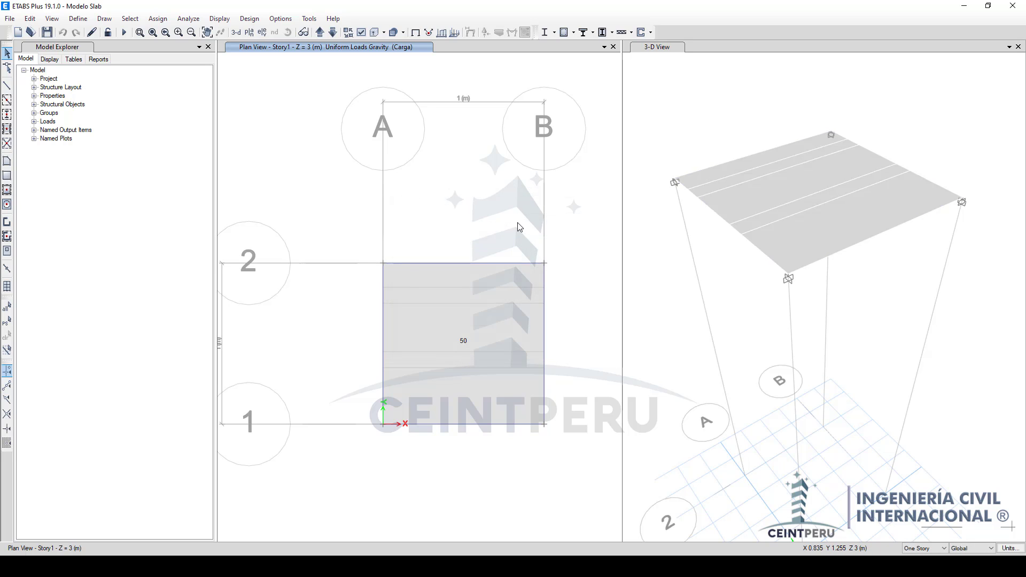
Step: Refresh the plan and 3-D views to show the updated slab, and run the analysis
left_click(92, 33)
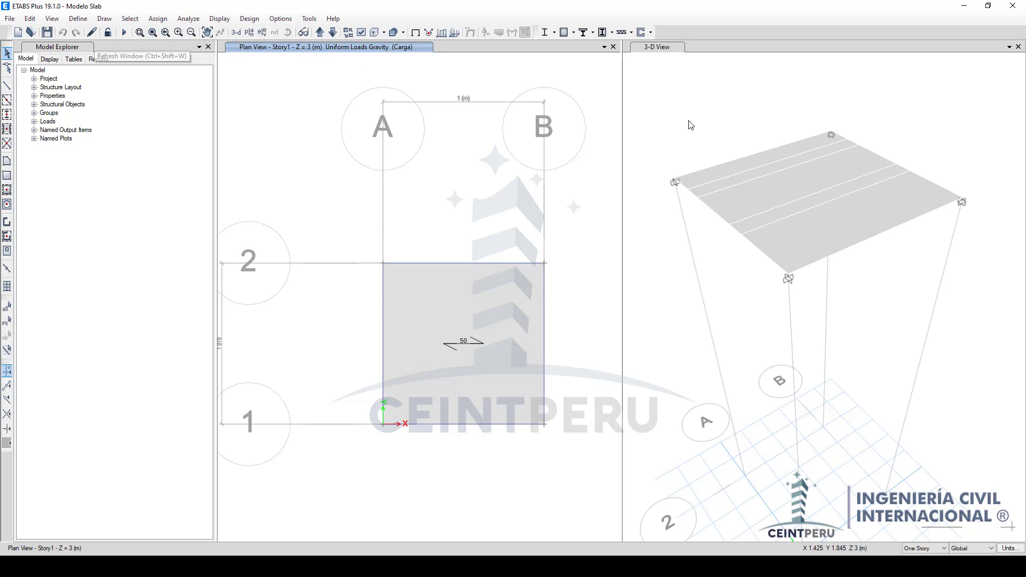
left_click(720, 112)
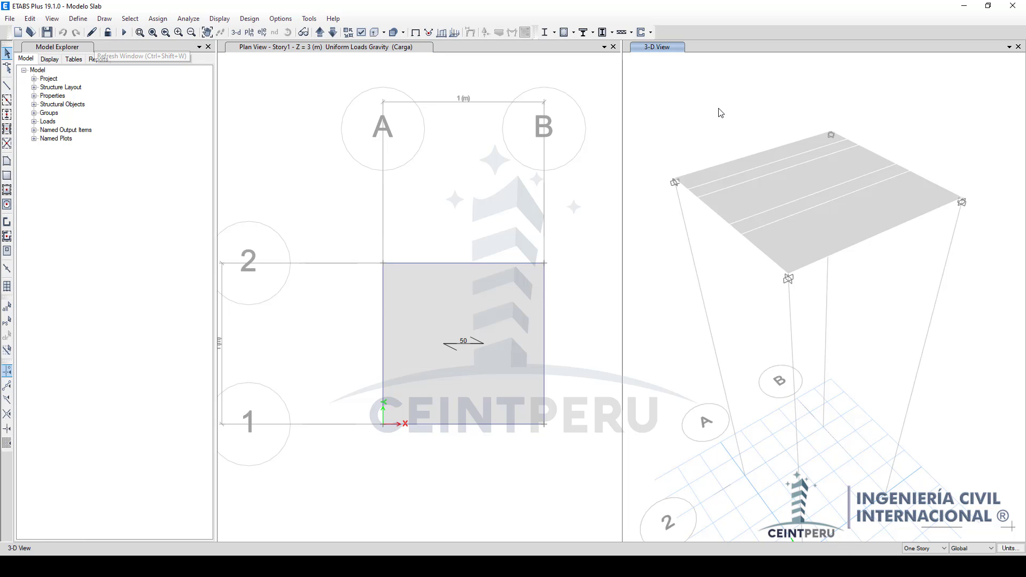
left_click(92, 33)
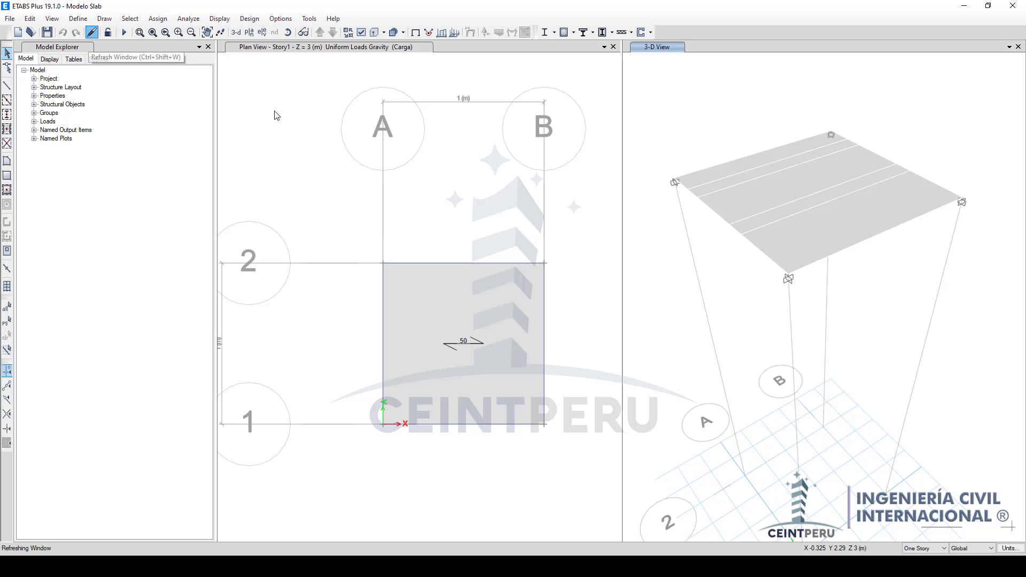
left_click(395, 152)
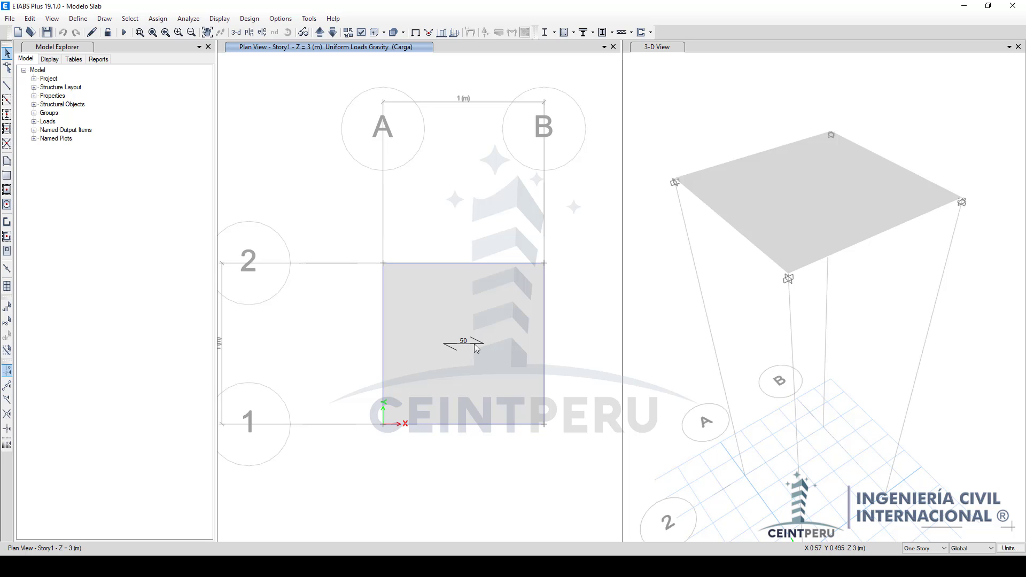
left_click(125, 33)
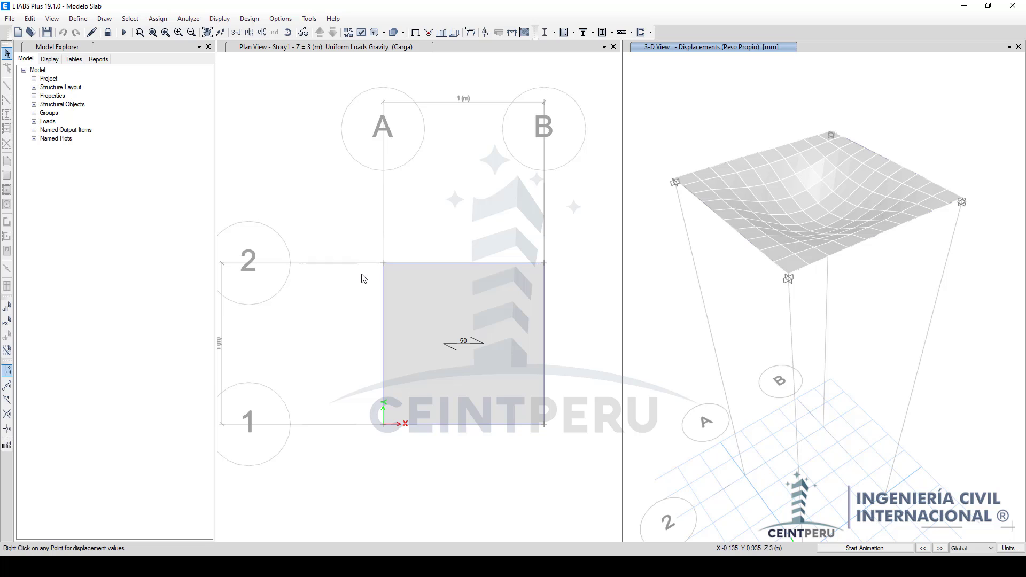
Step: Display the Material List by Object Type table and check the weight of the Floor row
left_click(220, 19)
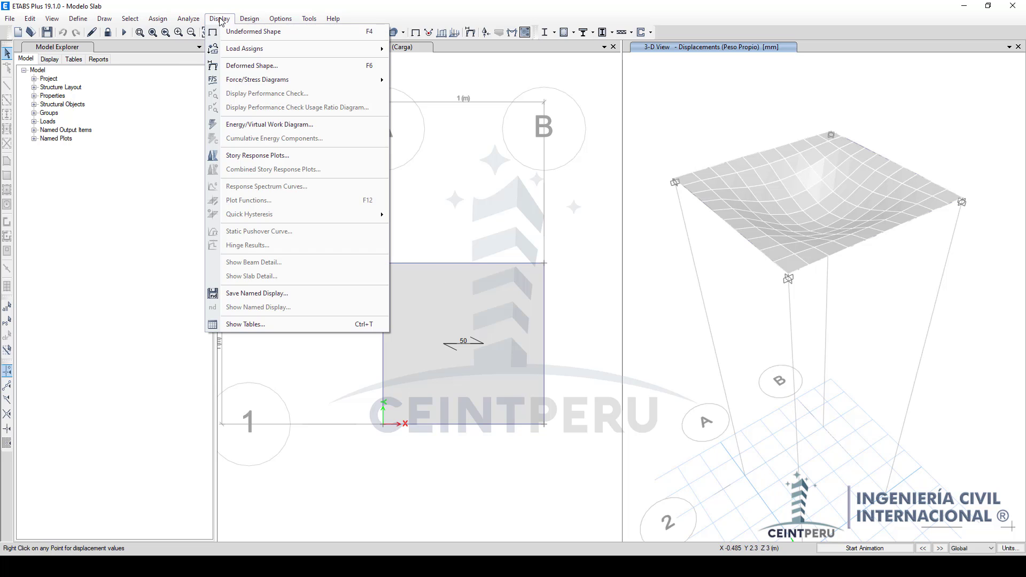
left_click(245, 324)
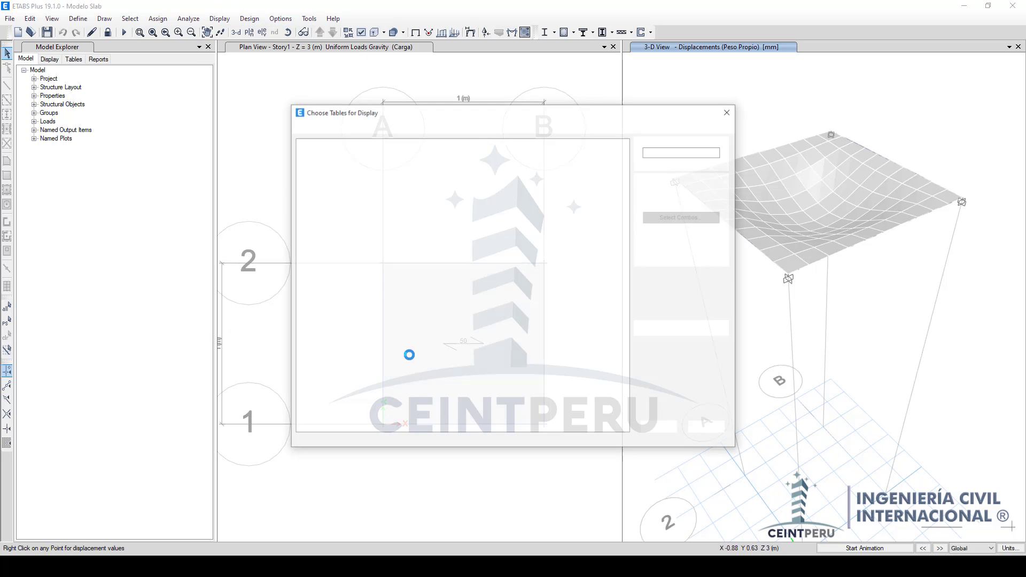
left_click(308, 236)
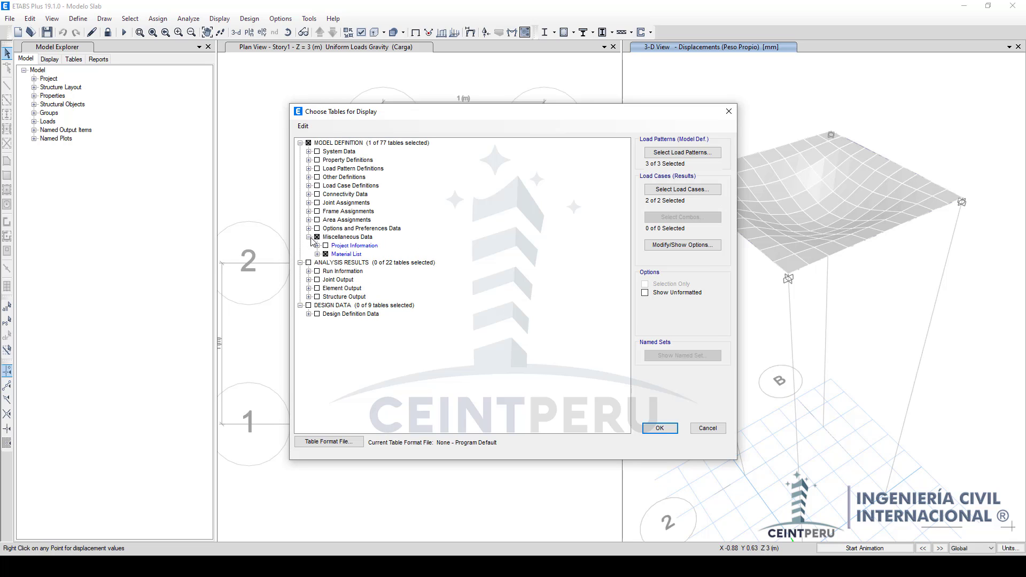
left_click(318, 254)
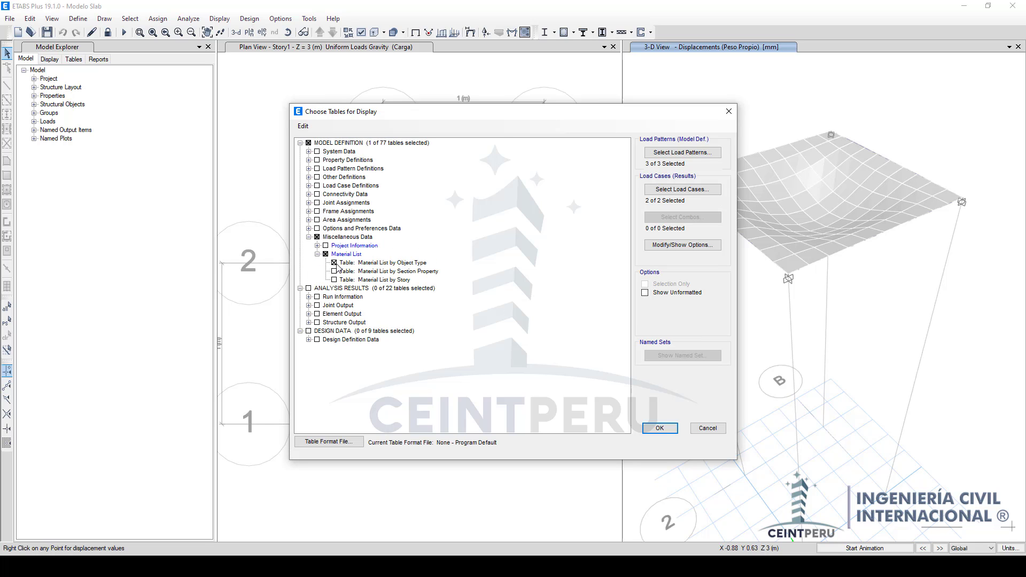
left_click(653, 428)
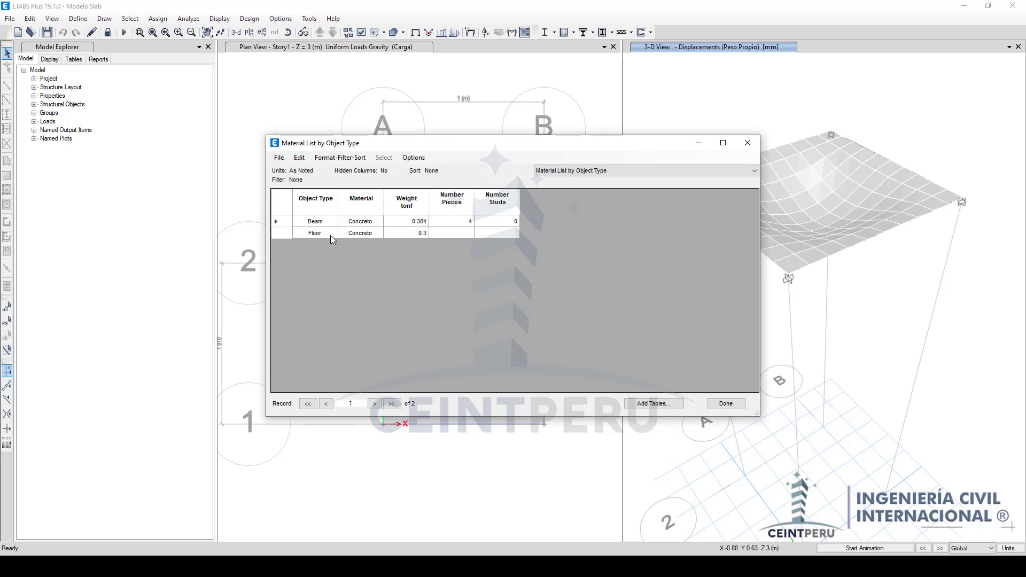
left_click(281, 233)
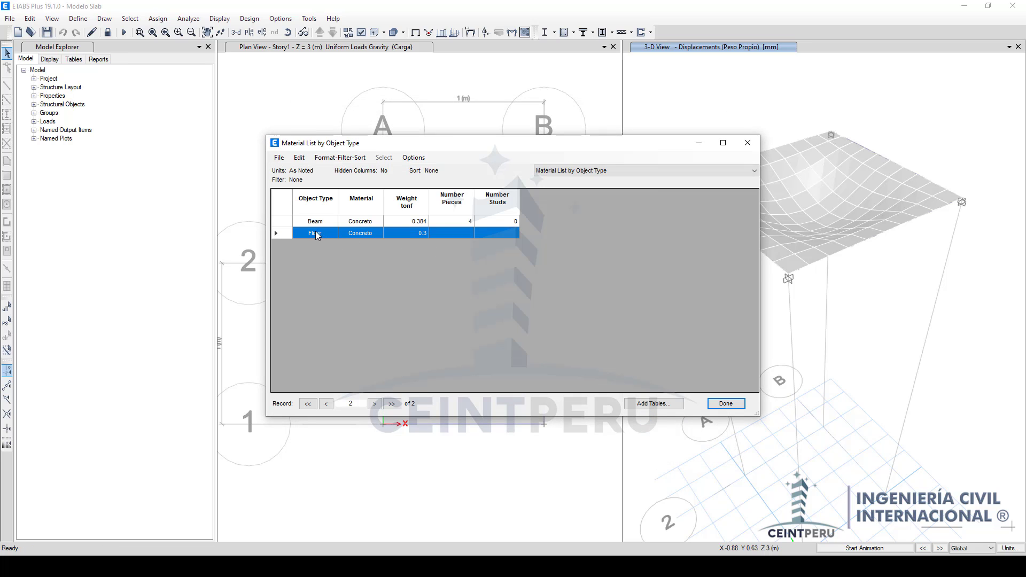
left_click(416, 234)
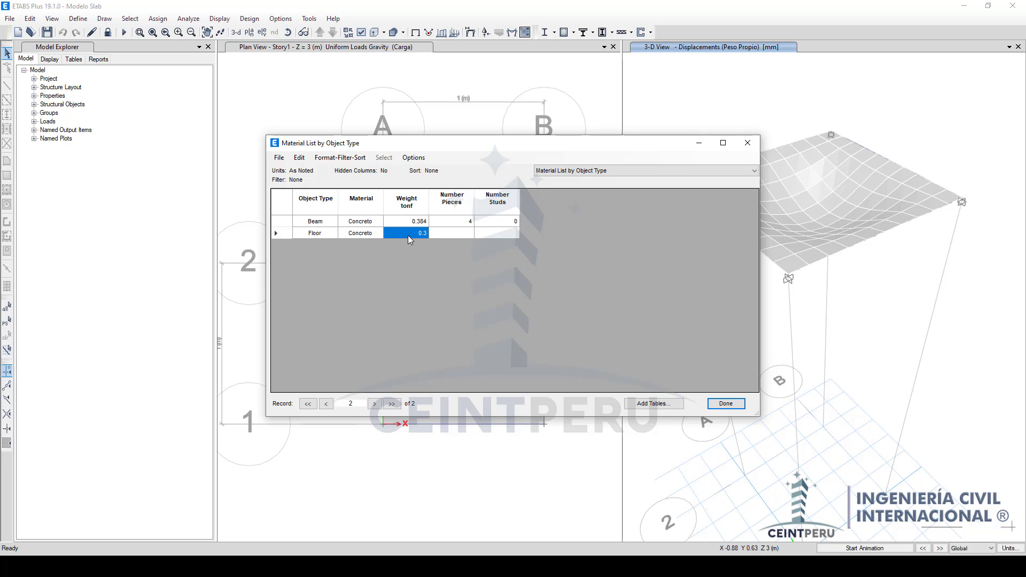
left_click_drag(441, 147, 419, 95)
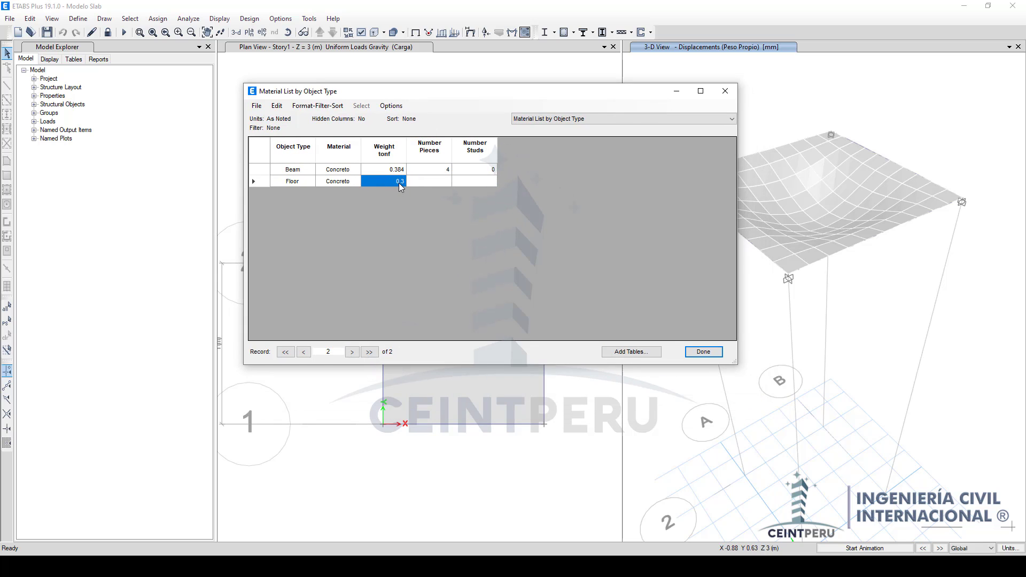
Step: Compare the floor weight with the 0,20 m ribbed slab self-weight in NTE E020 CARGAS.pdf, then return to ETABS and close the table
key("super")
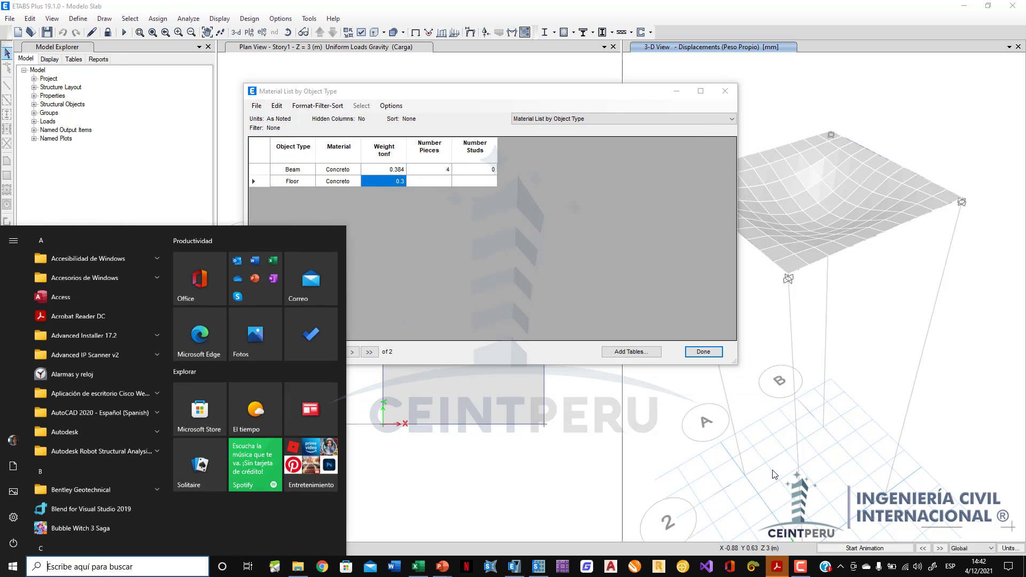
left_click(779, 569)
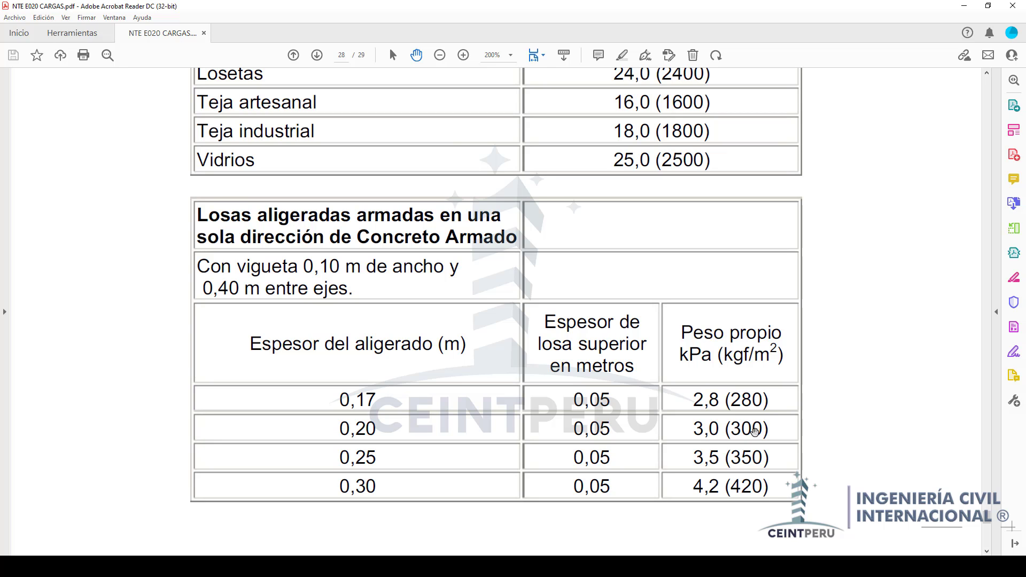
key("super")
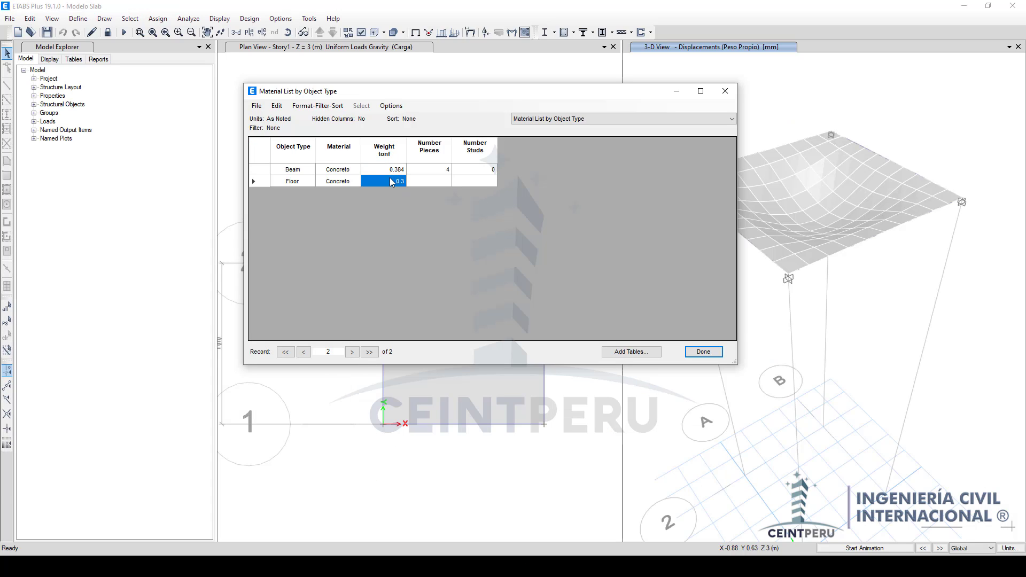
left_click(697, 353)
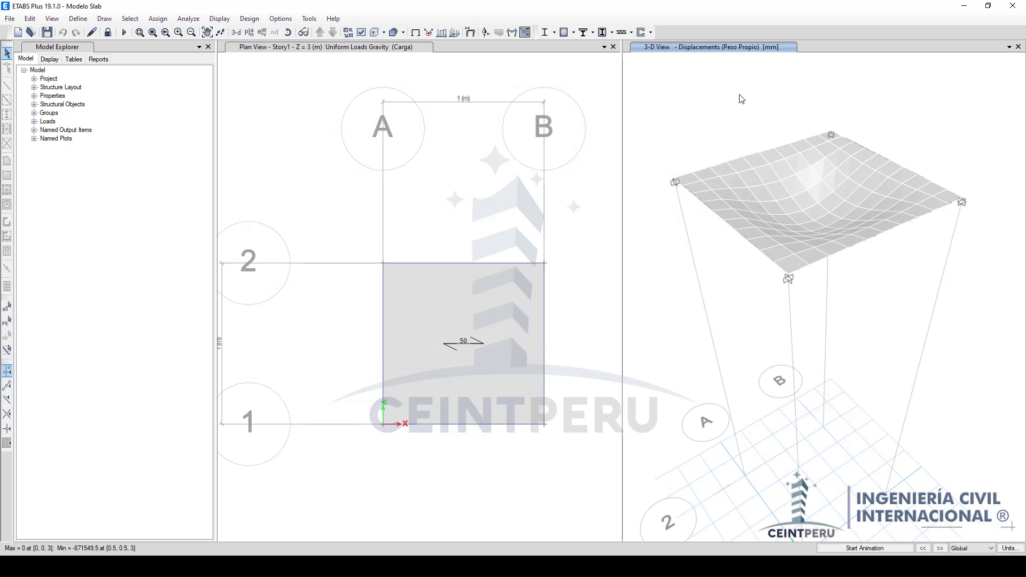
Step: Display the filled Moment 3-3 diagram of the frames for load case Carga in the 3-D view
left_click(513, 33)
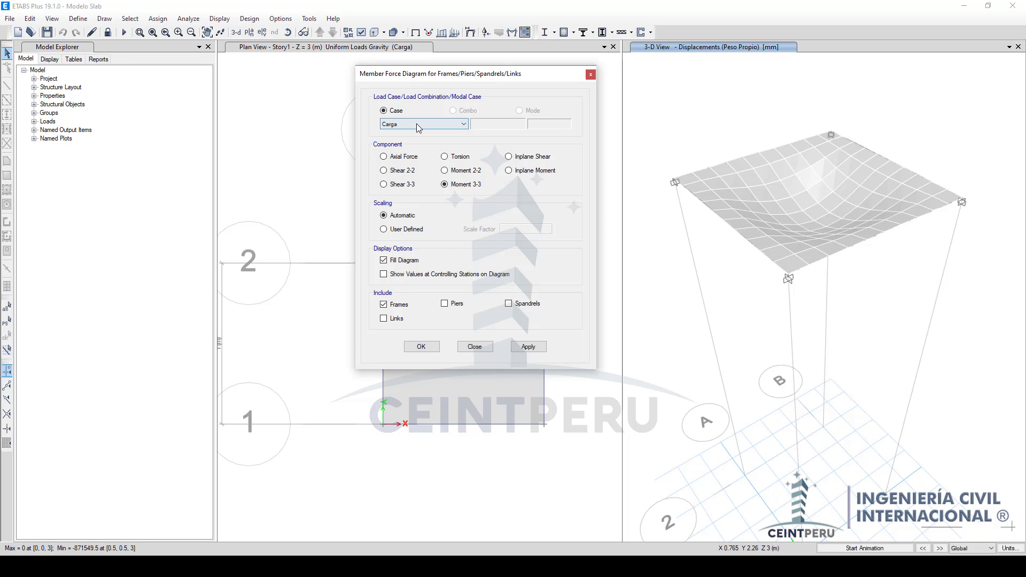
left_click(528, 347)
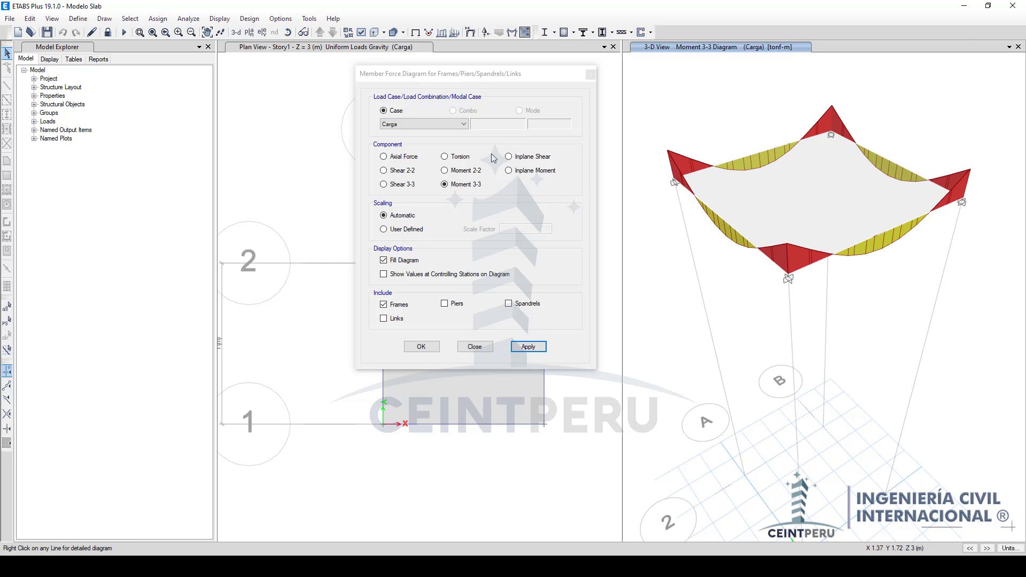
left_click(475, 347)
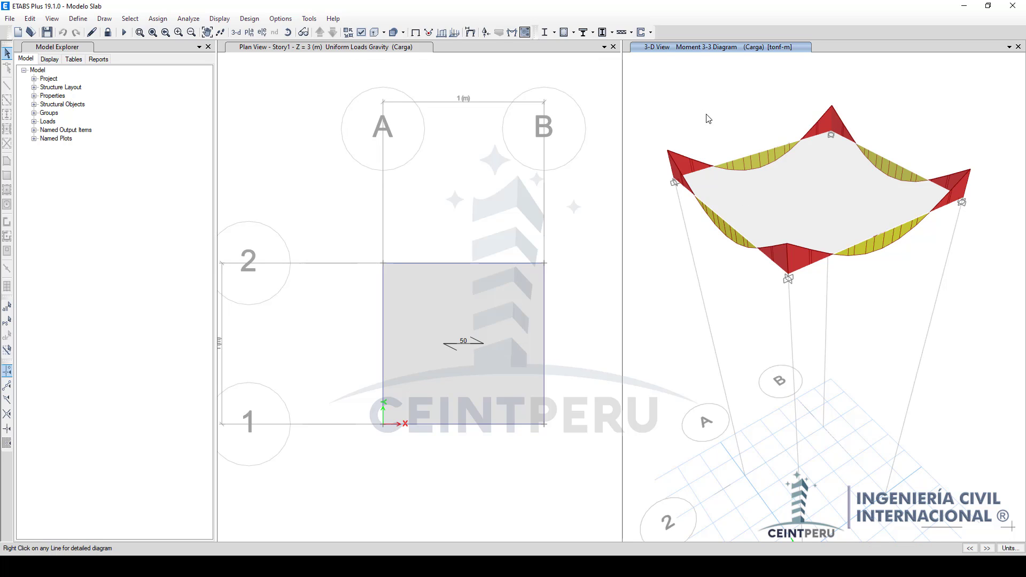
Step: Unlock the model and assign the Default floor auto mesh option to the slab
left_click(108, 33)
left_click(535, 323)
left_click(158, 20)
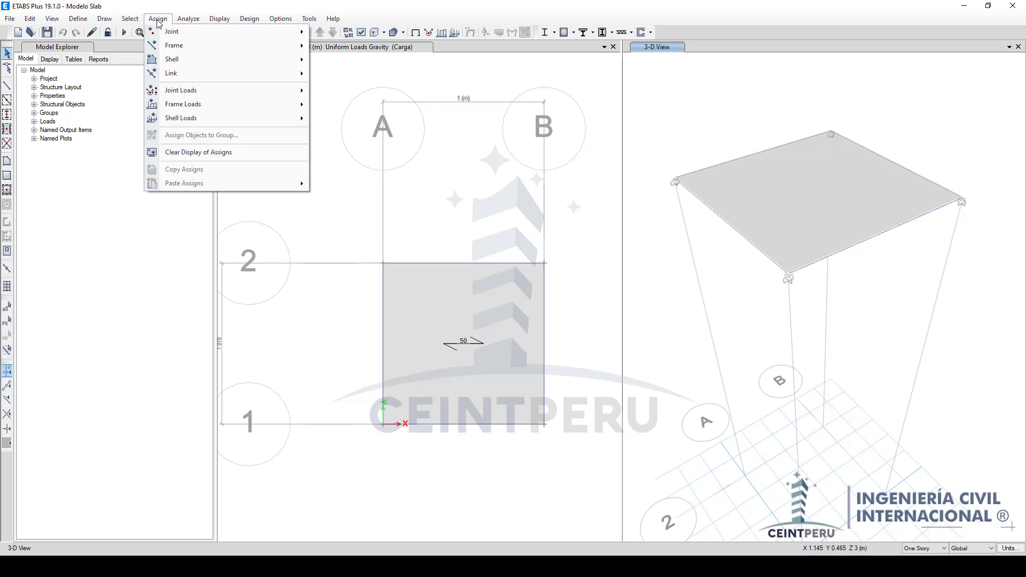
mouse_move(209, 60)
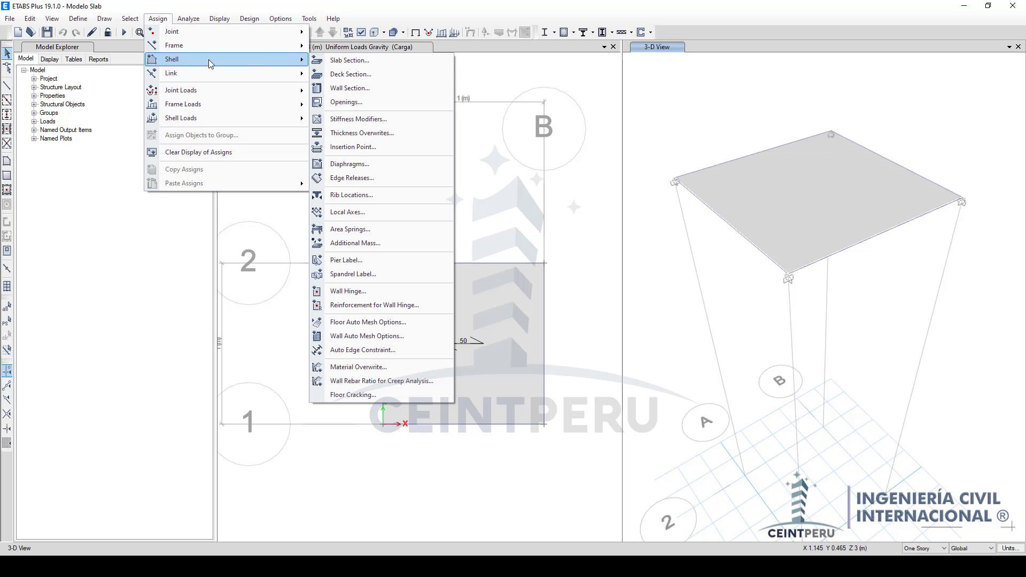
left_click(368, 322)
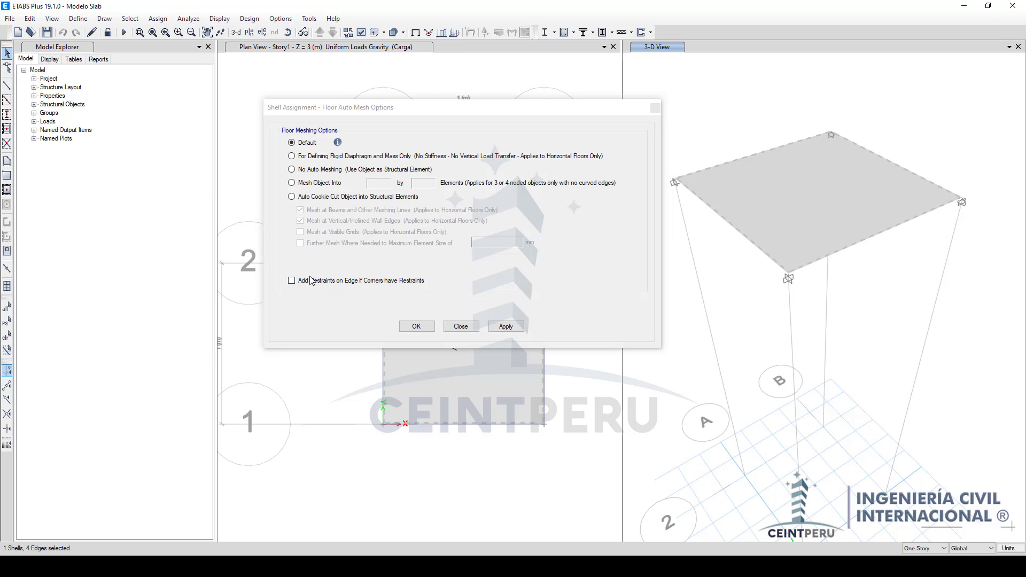
left_click(492, 327)
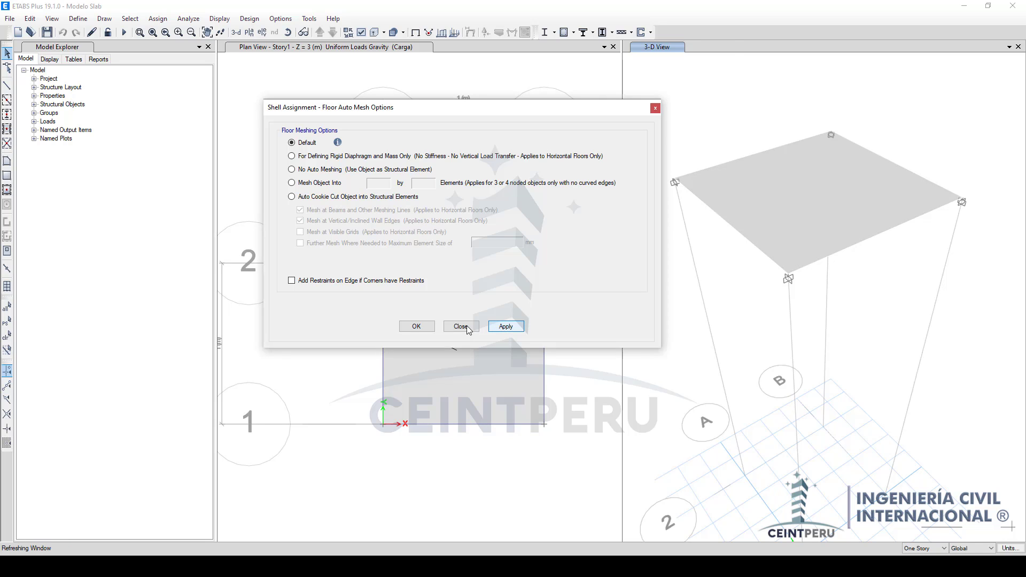
left_click(463, 327)
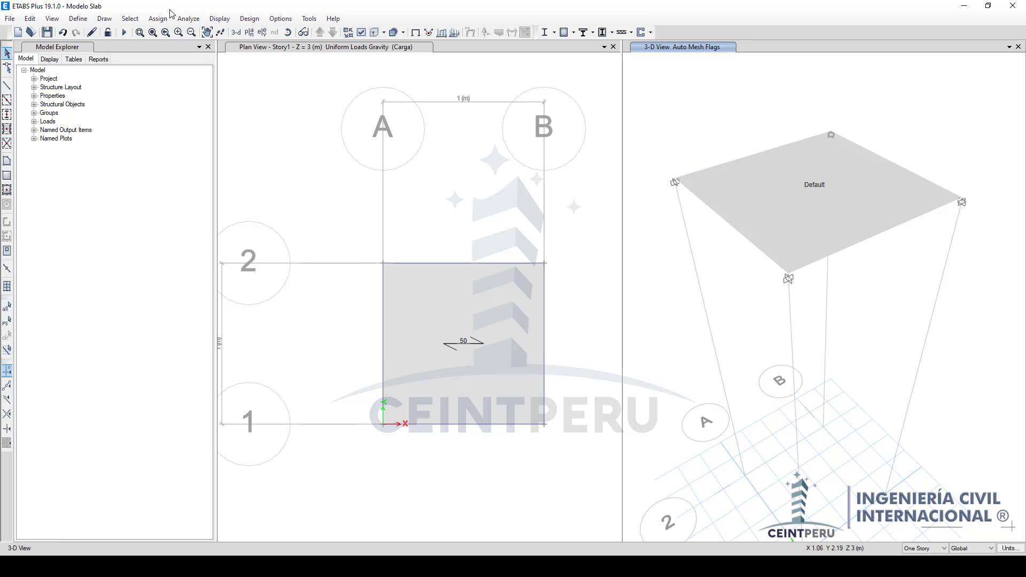
Step: Run the analysis and display the filled Moment 3-3 diagram of the frames for load case Carga in the 3-D view
left_click(124, 33)
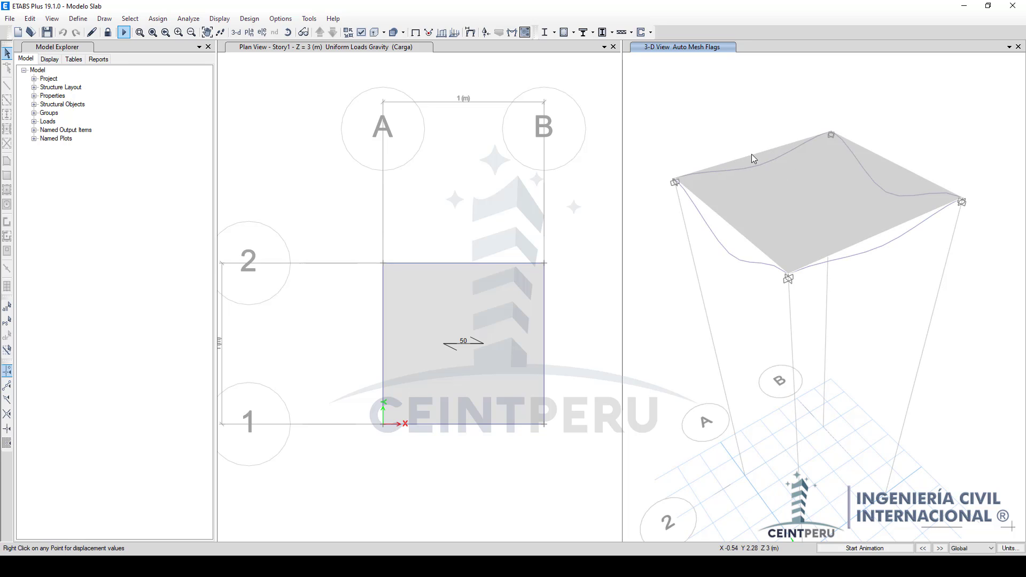
left_click(512, 33)
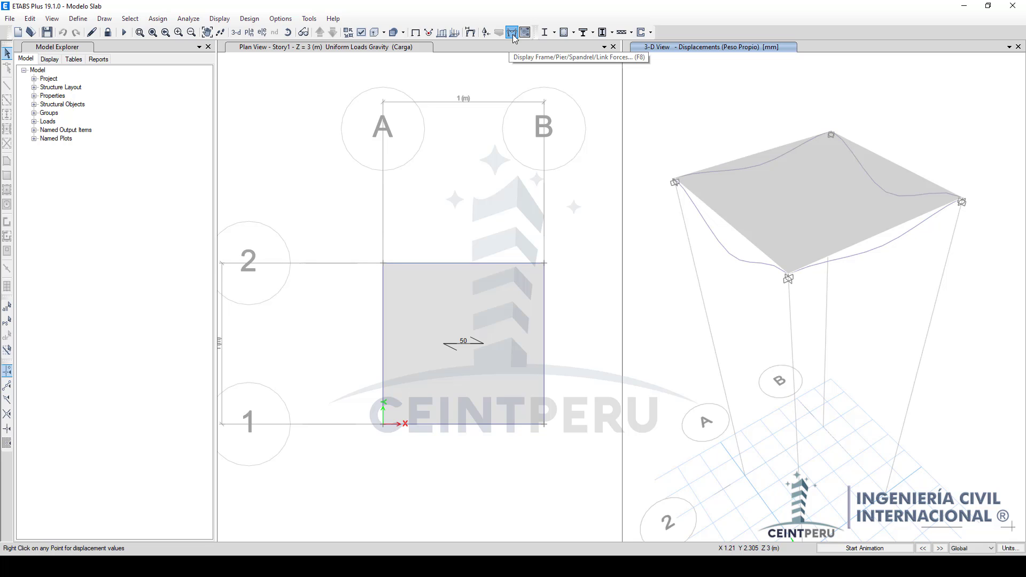
left_click(533, 348)
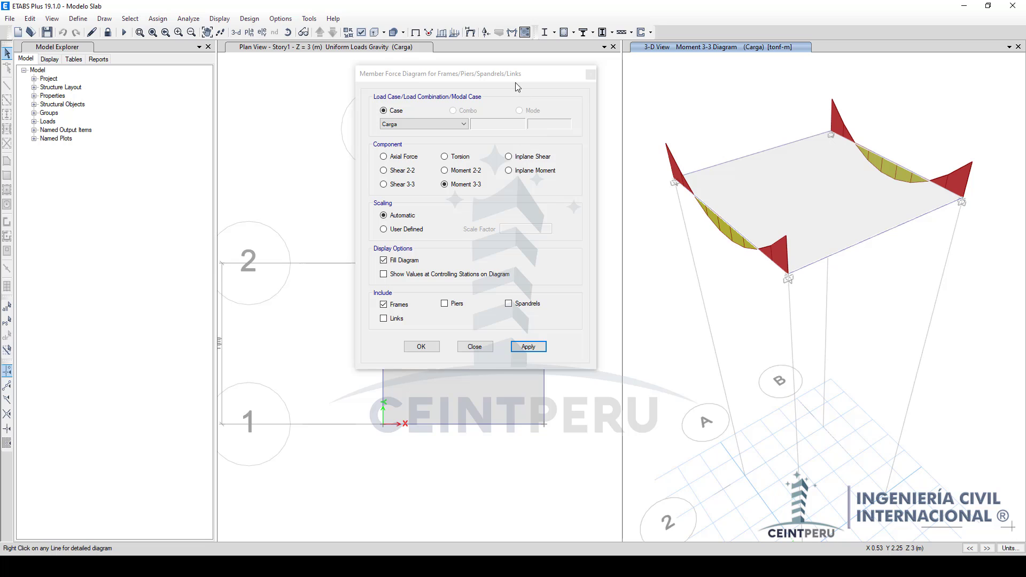
left_click_drag(514, 74, 386, 65)
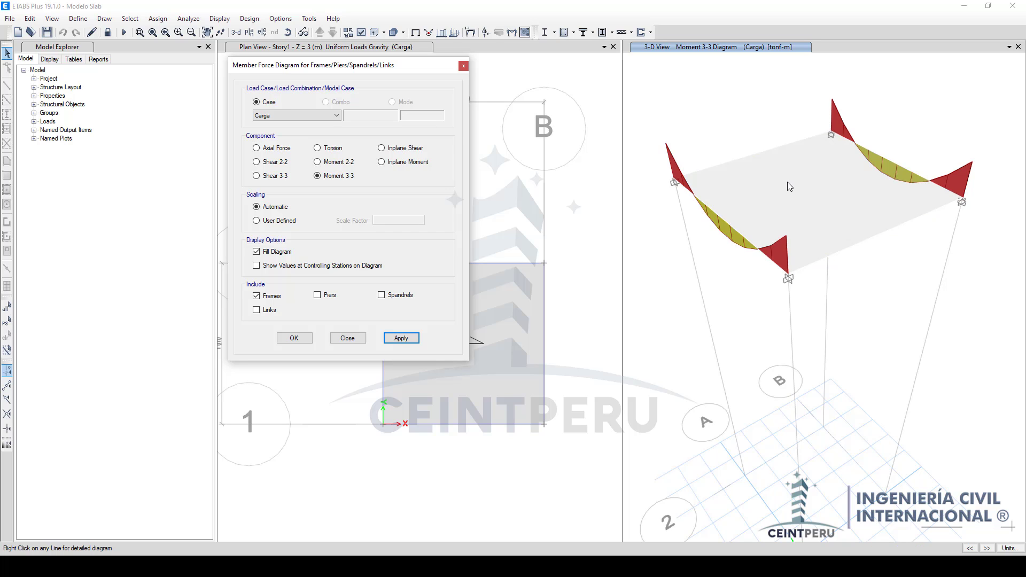
Step: Display the filled Shear 2-2 diagram of the frames for load case Carga and close the force diagram settings
mouse_move(709, 209)
left_click(401, 339)
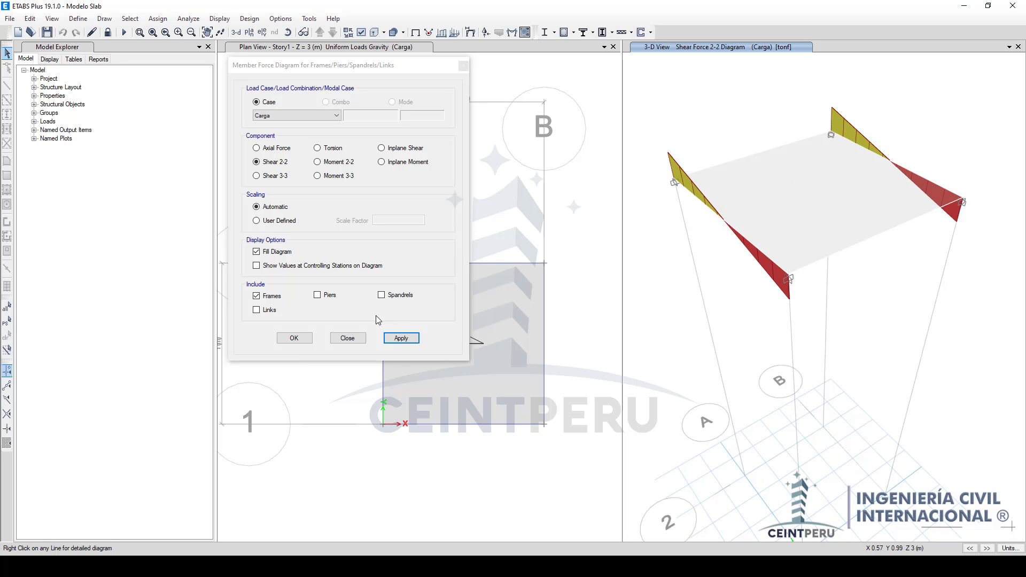
left_click(347, 338)
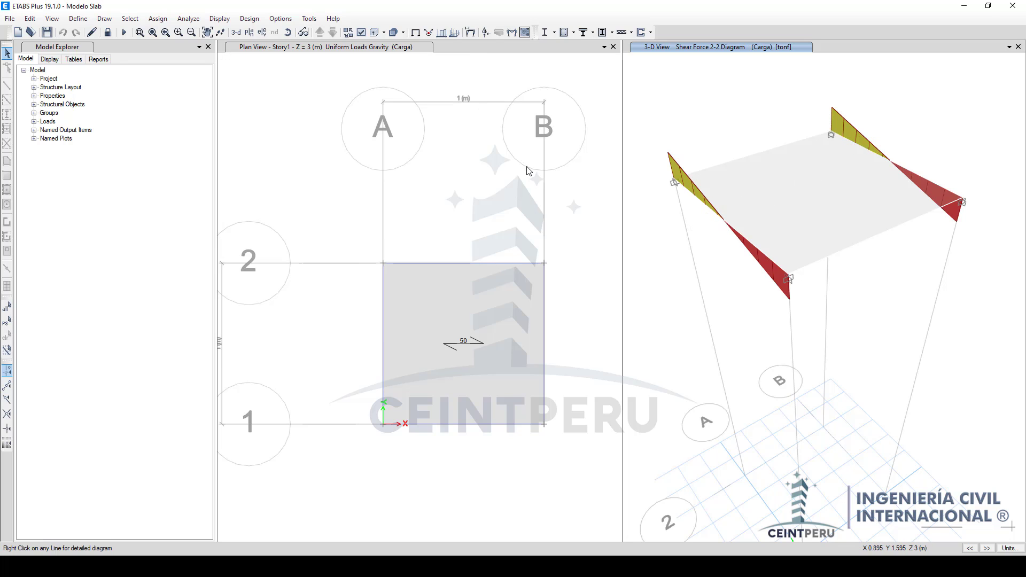
left_click_drag(370, 129, 556, 221)
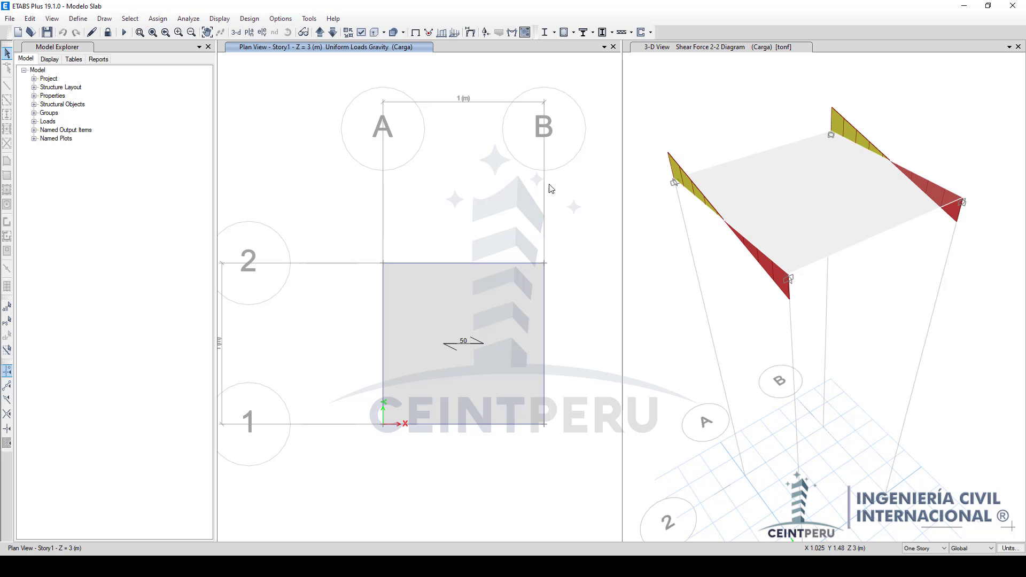
left_click_drag(360, 91, 590, 201)
left_click_drag(328, 81, 591, 181)
Step: Switch to SAFE and start a new model with built-in settings, Metric MKS units and the ACI 318-19 concrete design code
key("super")
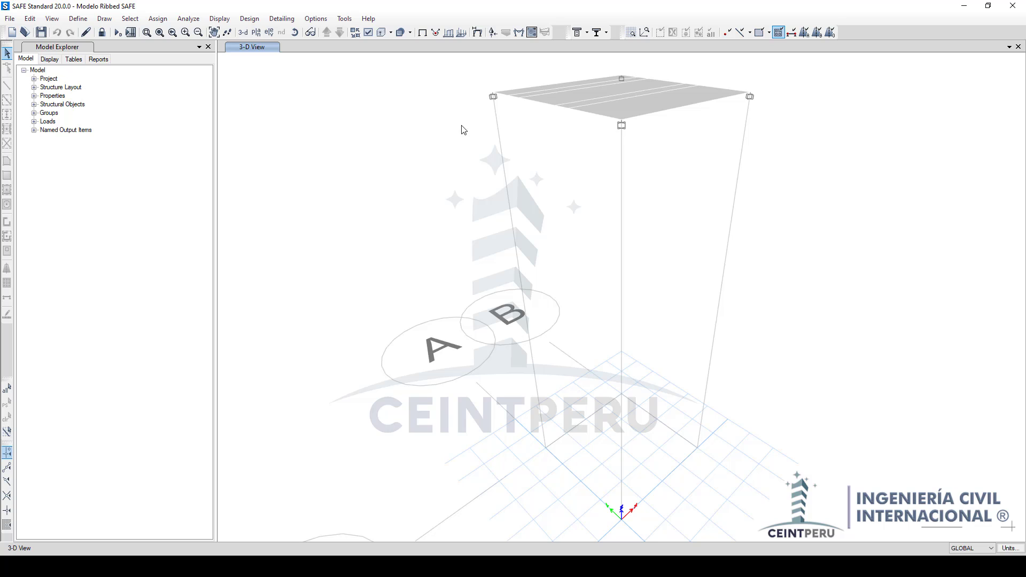
left_click_drag(462, 126, 395, 378)
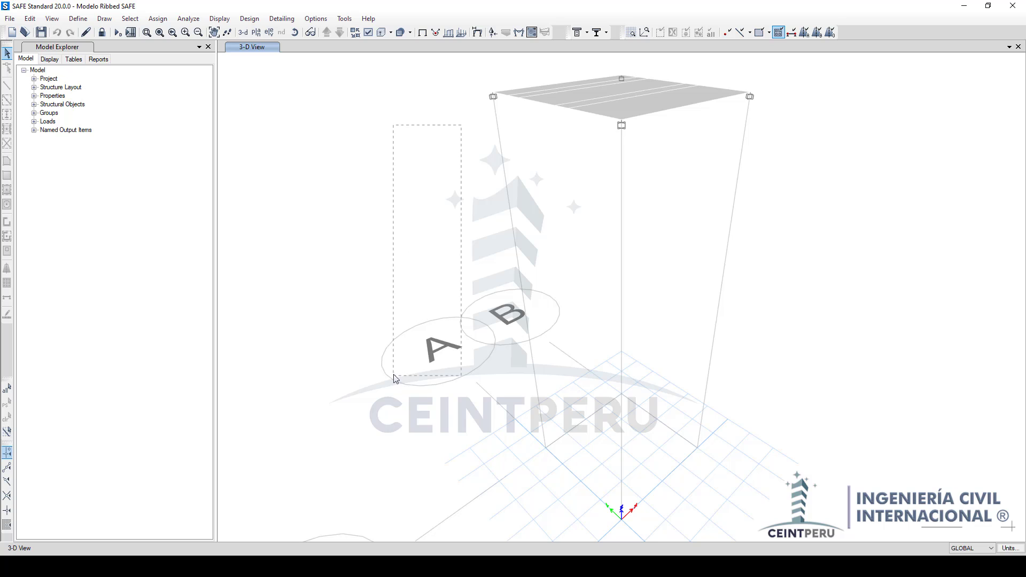
left_click(12, 32)
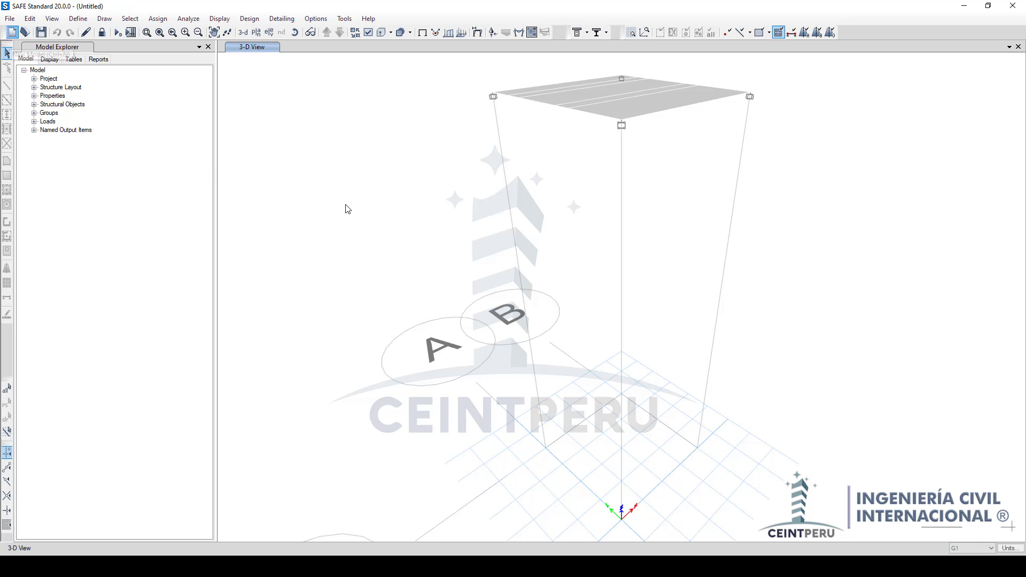
left_click(422, 251)
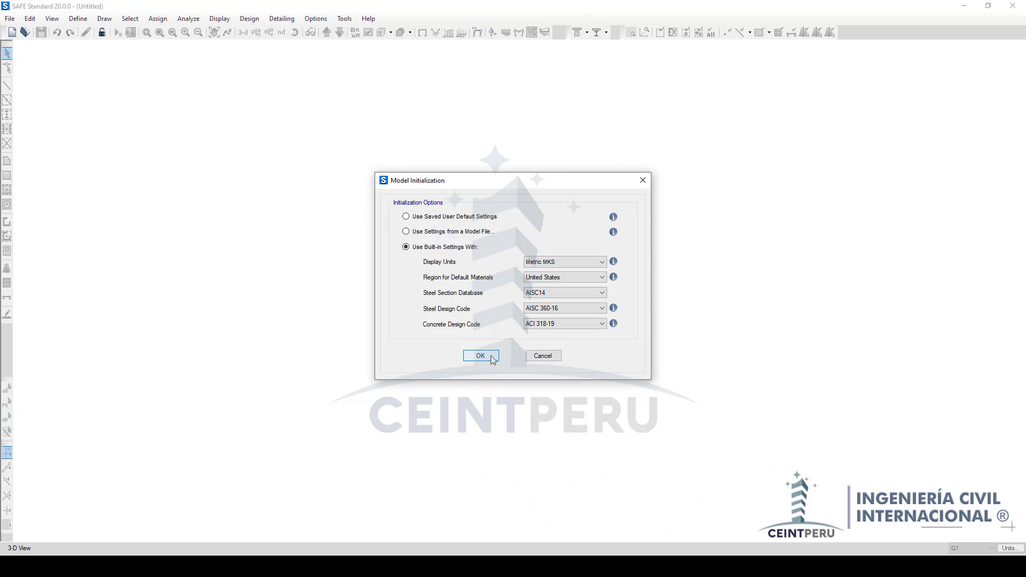
left_click(544, 263)
left_click(538, 287)
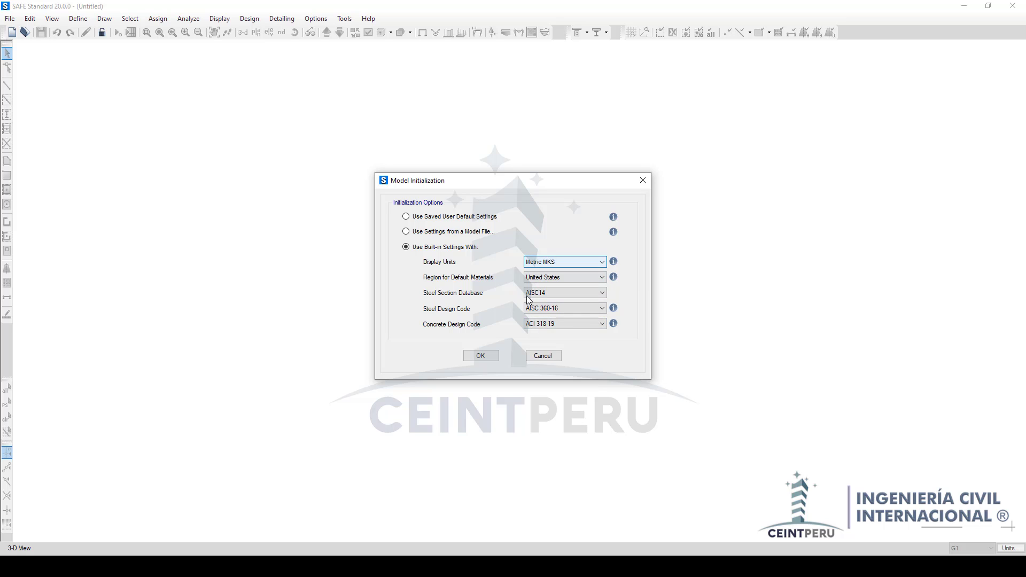
left_click(481, 356)
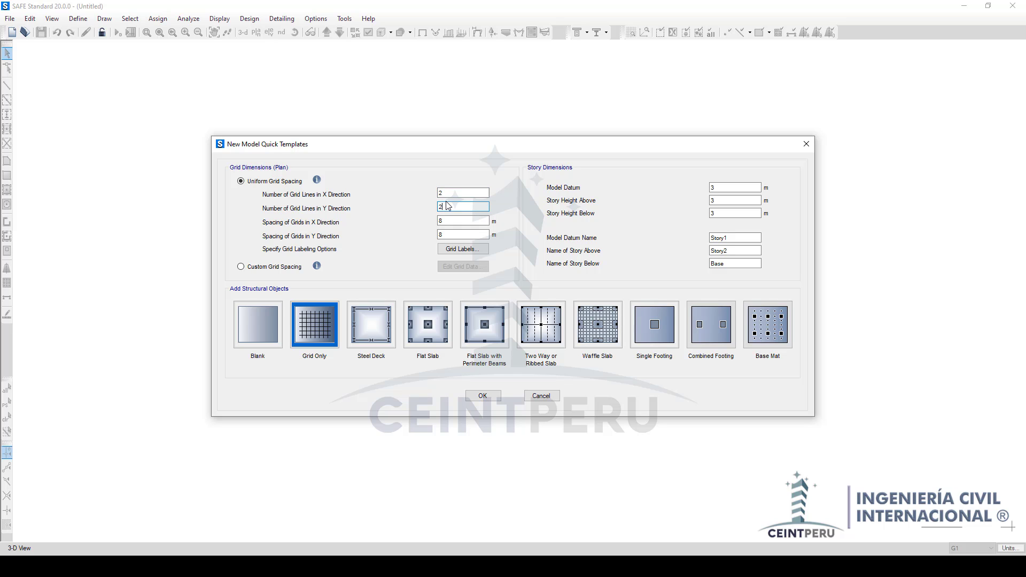
Step: Create a Grid Only model with two grid lines per direction, 1 m spacings, and a story height above of 0 m
key("Tab")
left_click(711, 188)
left_click(719, 201)
left_click(732, 213)
double_click(721, 201)
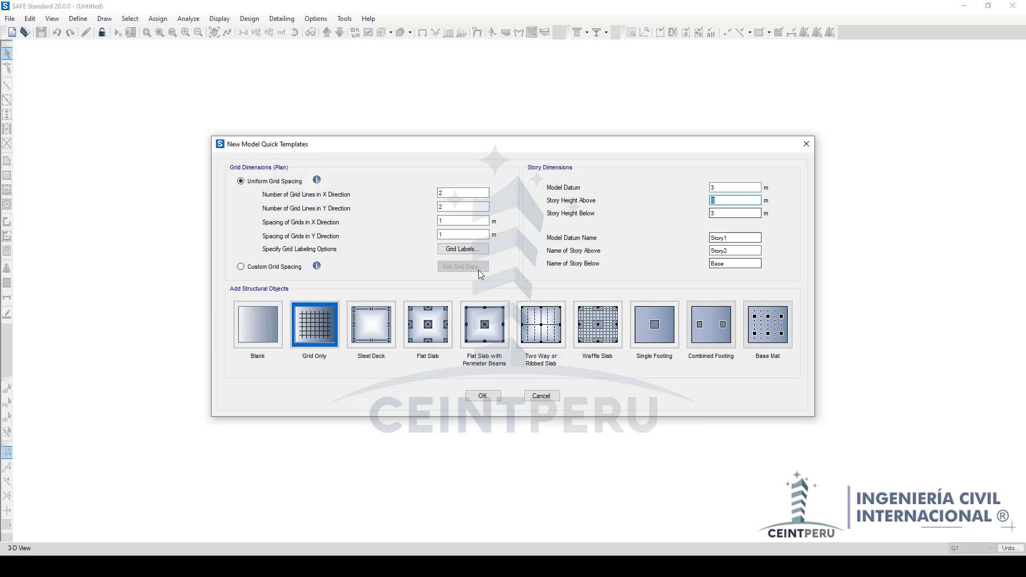
left_click(315, 331)
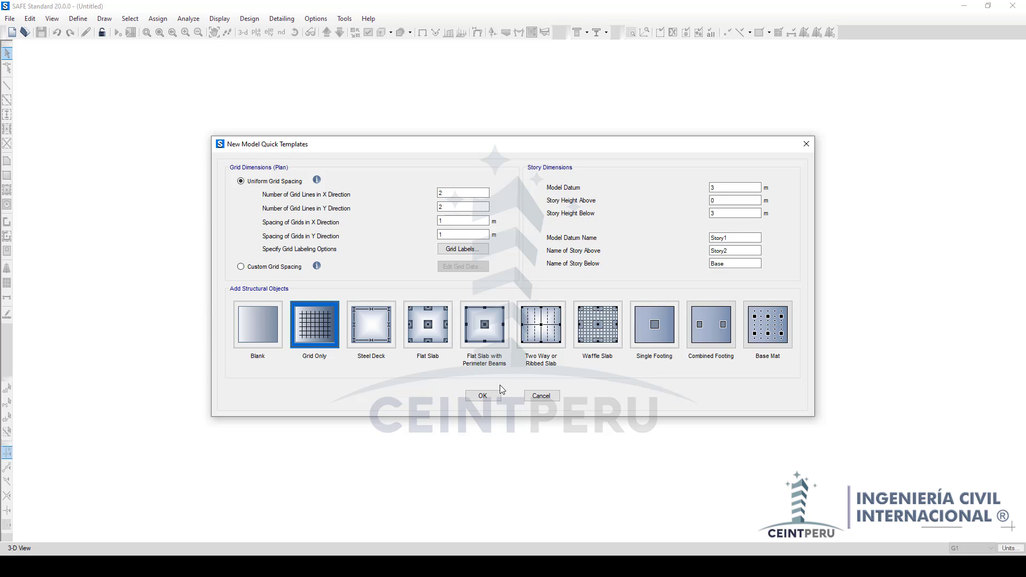
left_click(479, 396)
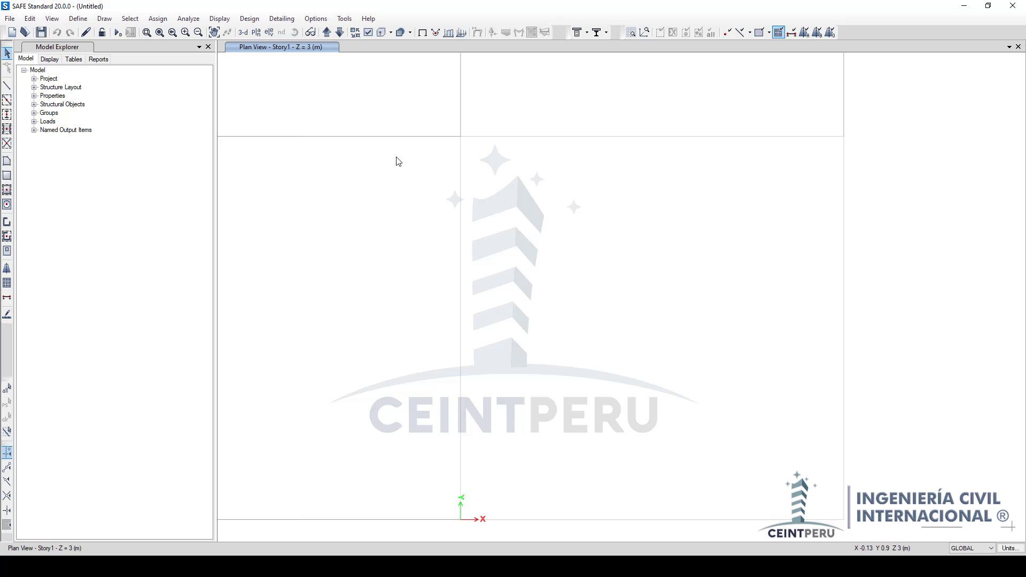
Step: Show the model in a 3-D view and set the GLOBAL grid system's bubble size to 500 mm
left_click(243, 34)
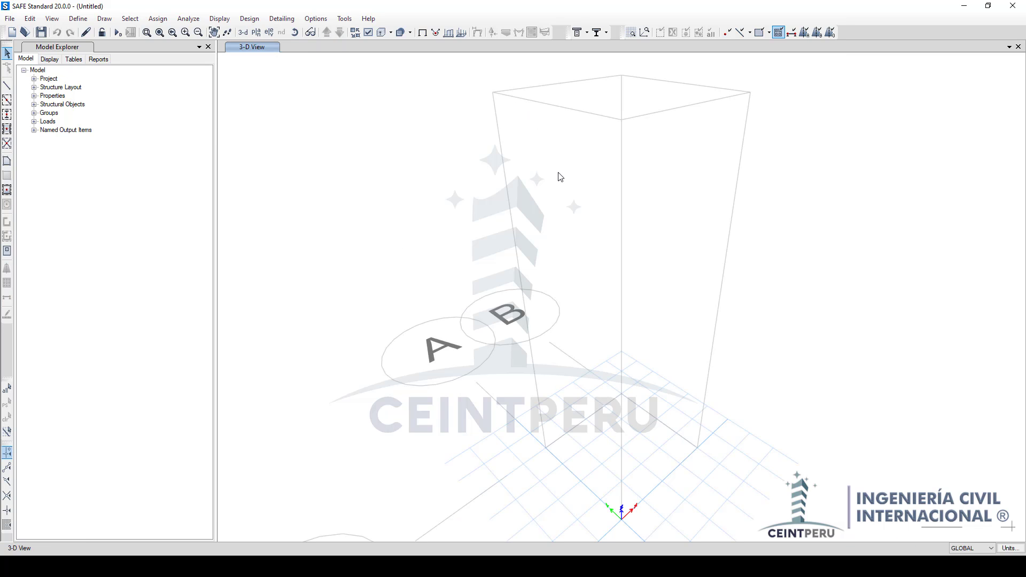
right_click(334, 167)
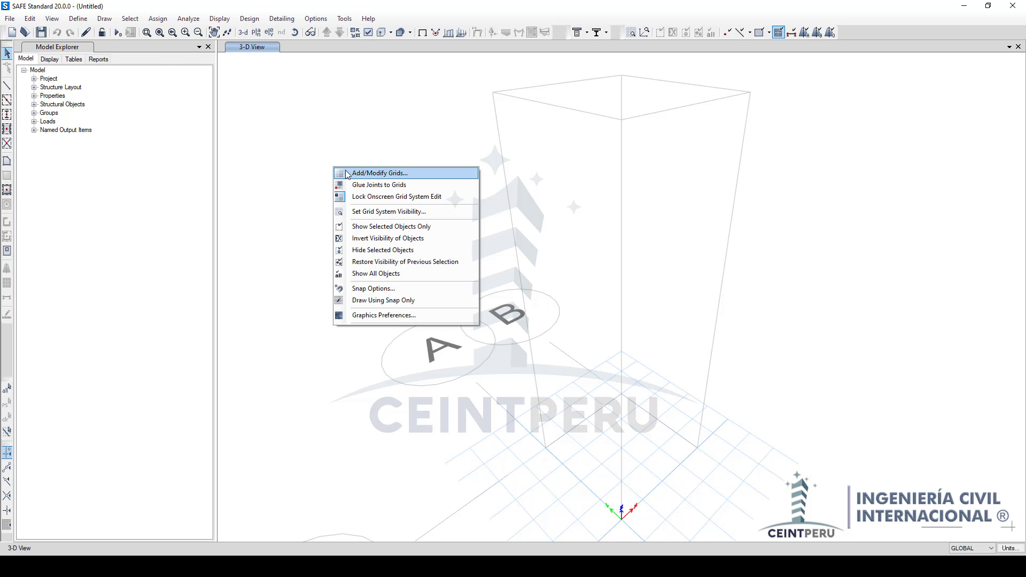
left_click(348, 174)
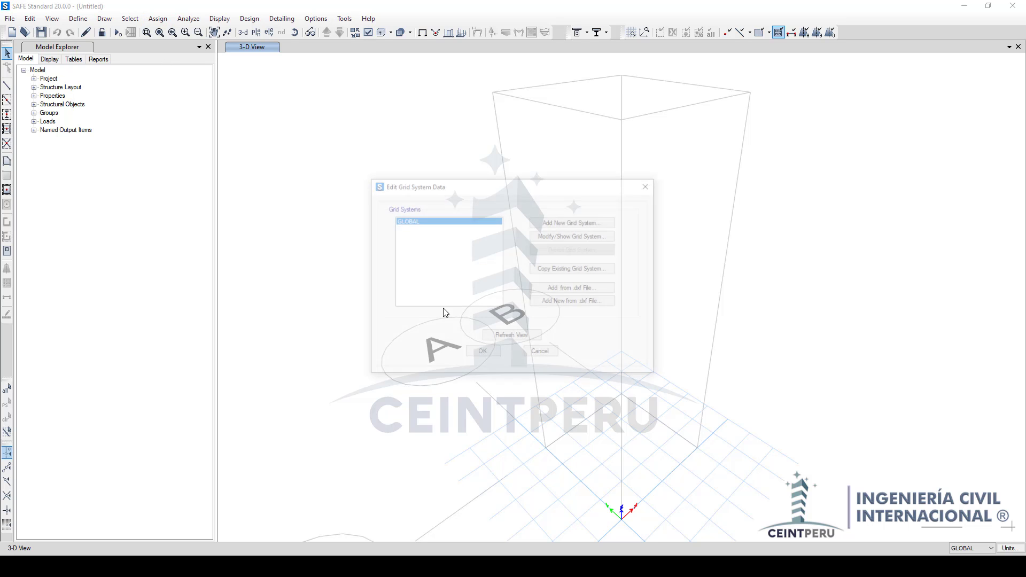
left_click(564, 236)
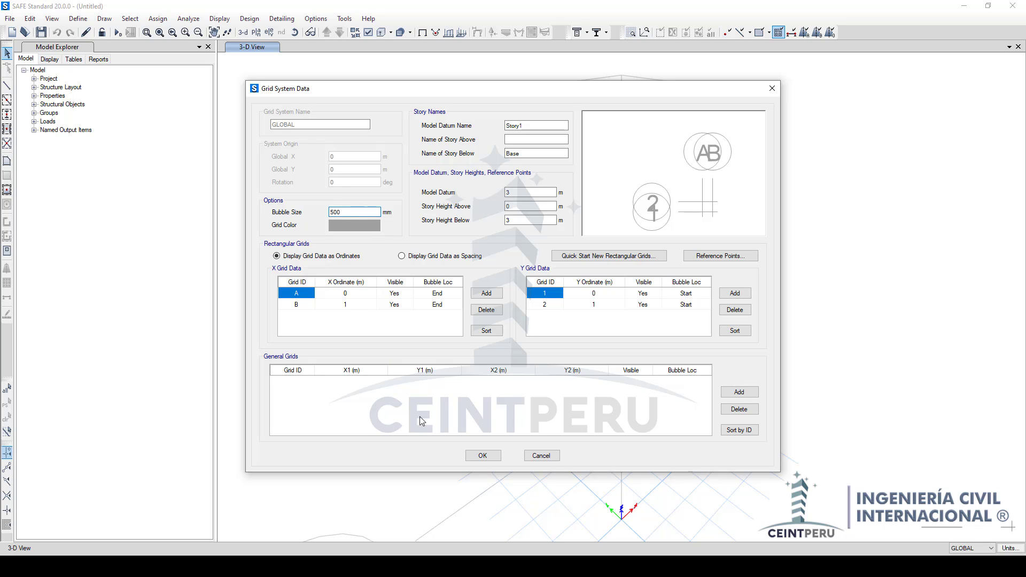
left_click(474, 456)
left_click(487, 351)
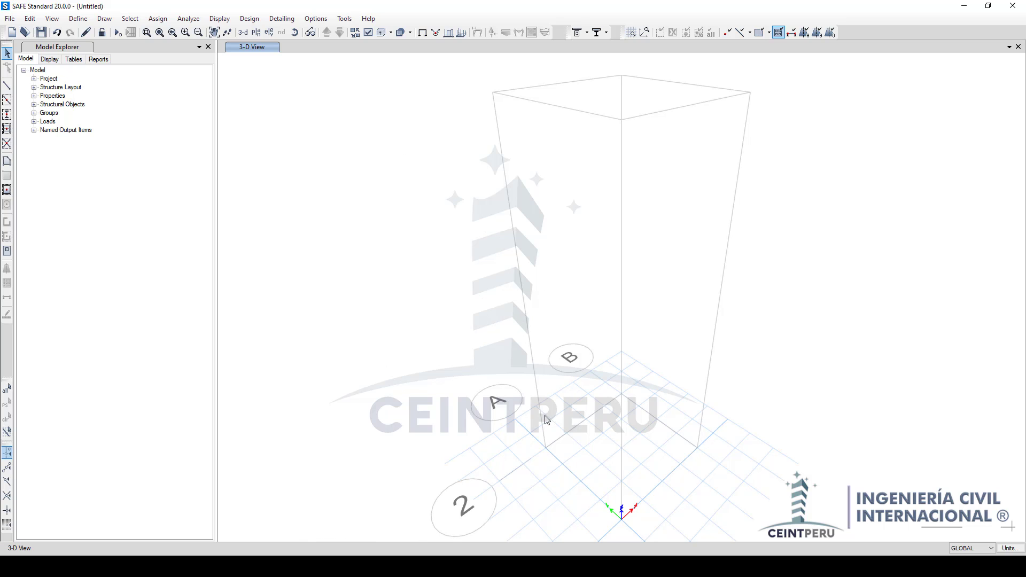
Step: Rename the 4000Psi material as Concreto and set its weight per unit volume to 2400 kgf/m³
left_click(78, 19)
left_click(91, 31)
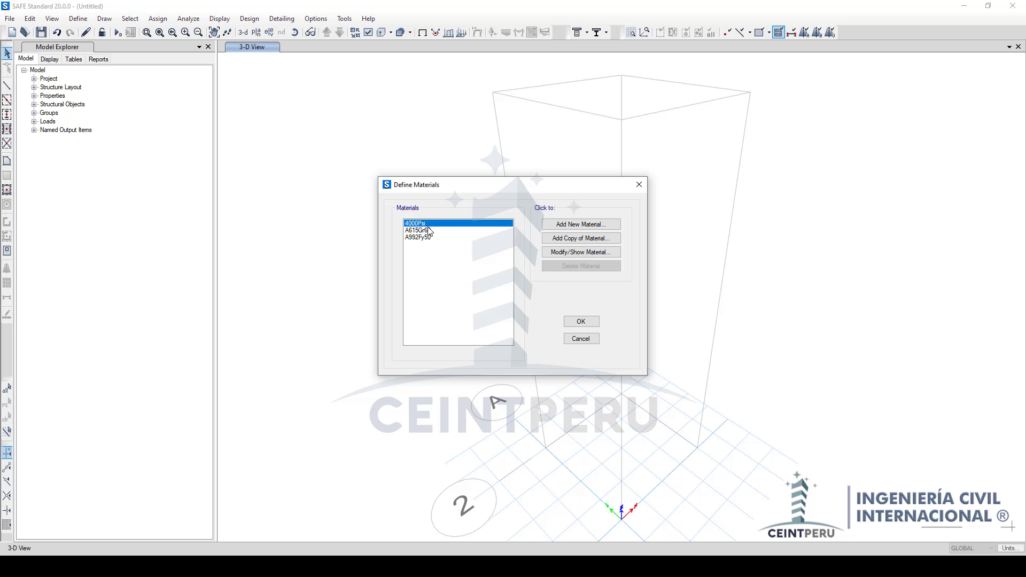
left_click(580, 253)
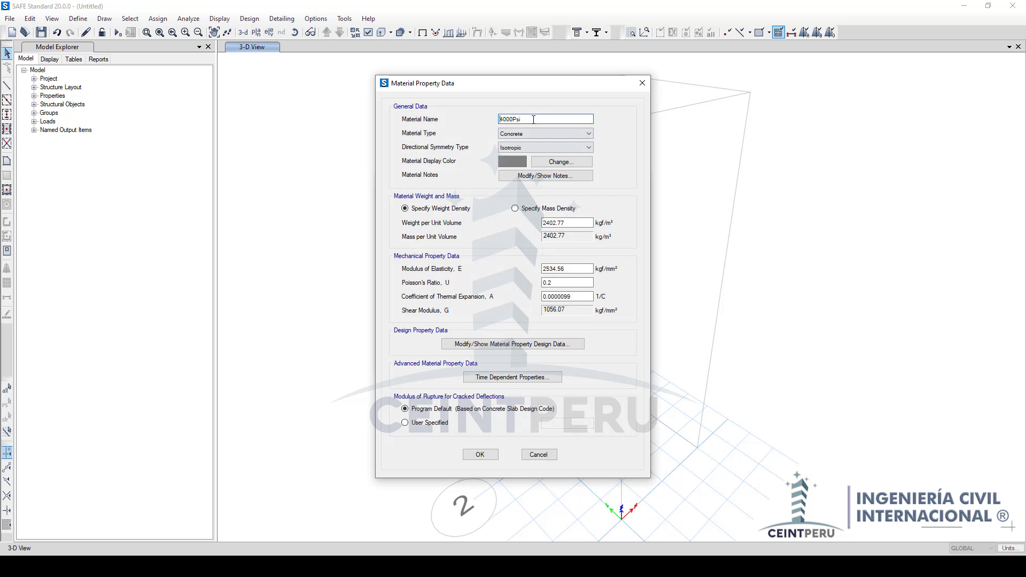
double_click(533, 119)
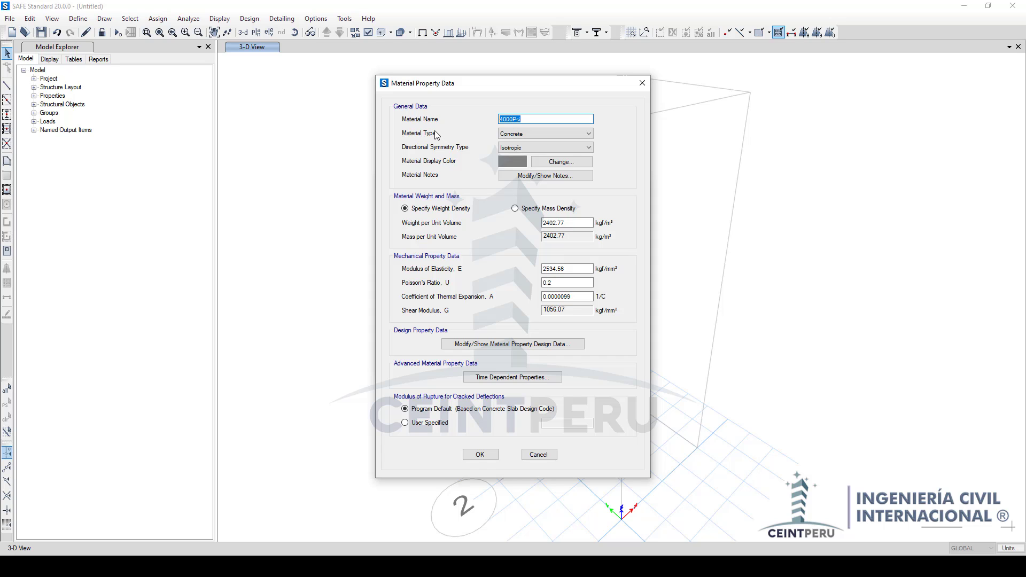
type("Concreto")
double_click(569, 222)
type("2400")
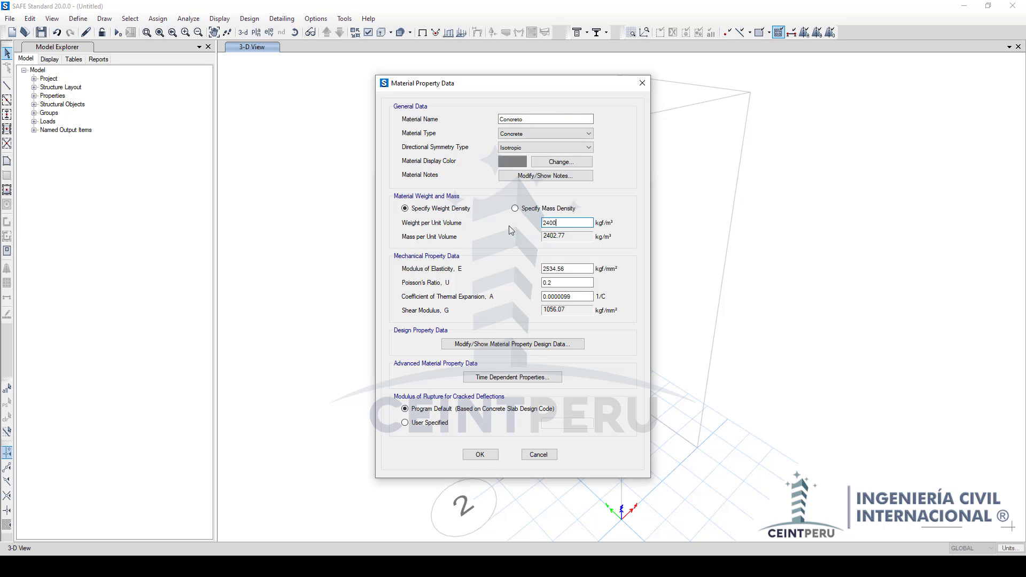
left_click(487, 454)
left_click(581, 321)
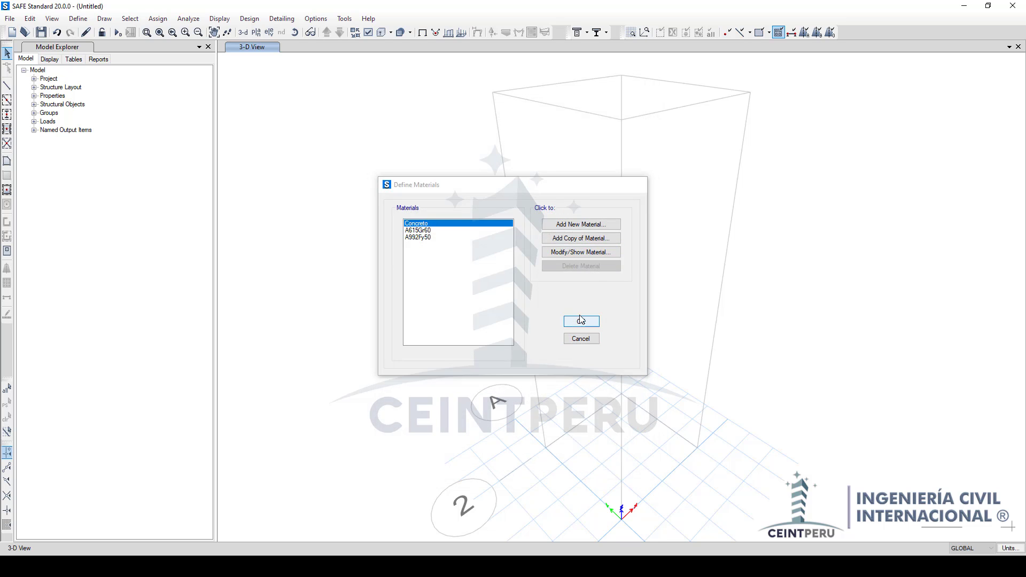
Step: Delete all default frame section properties except W8X31
left_click(78, 19)
mouse_move(100, 49)
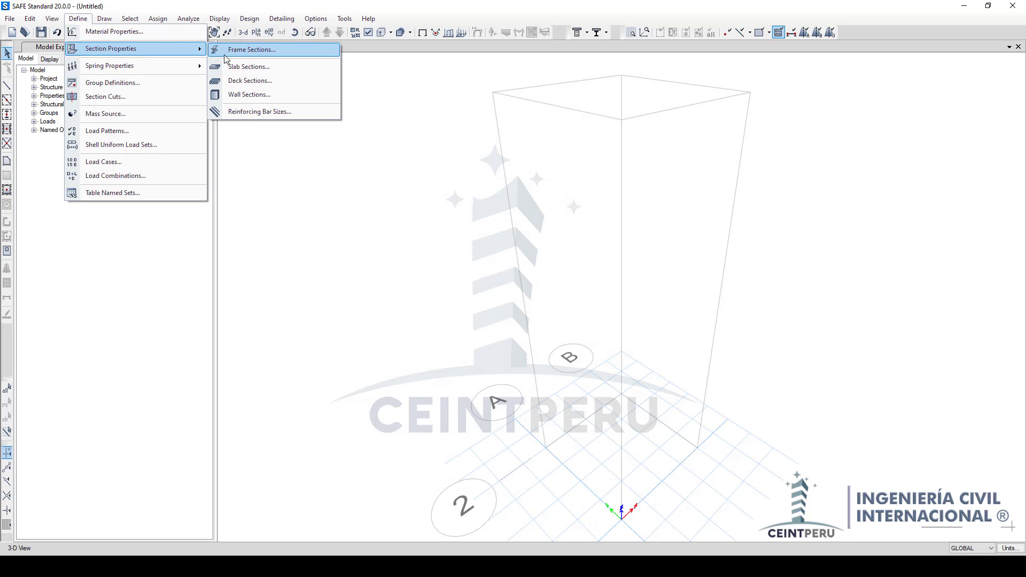
left_click(235, 52)
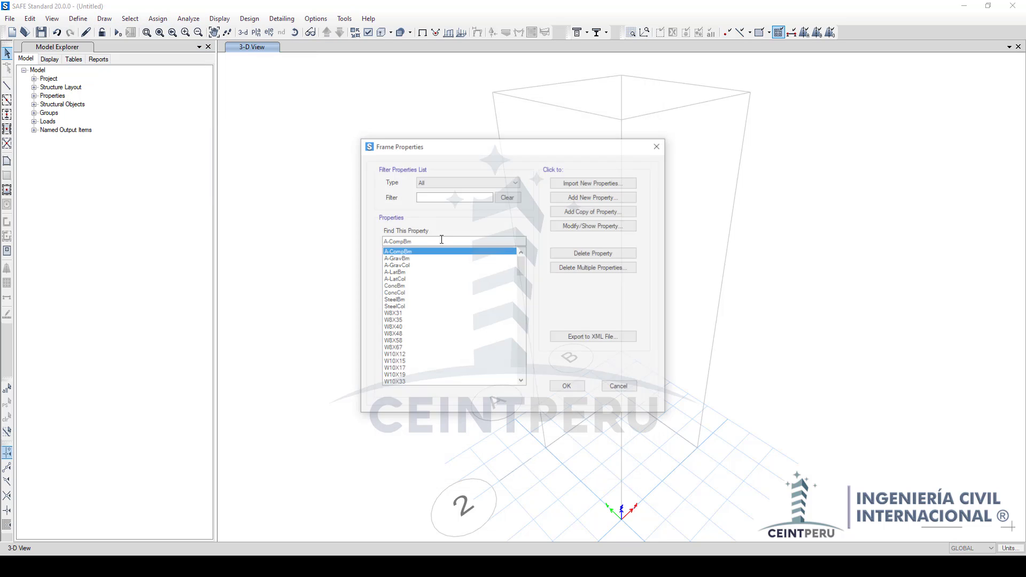
left_click(568, 269)
left_click_drag(488, 235, 486, 292)
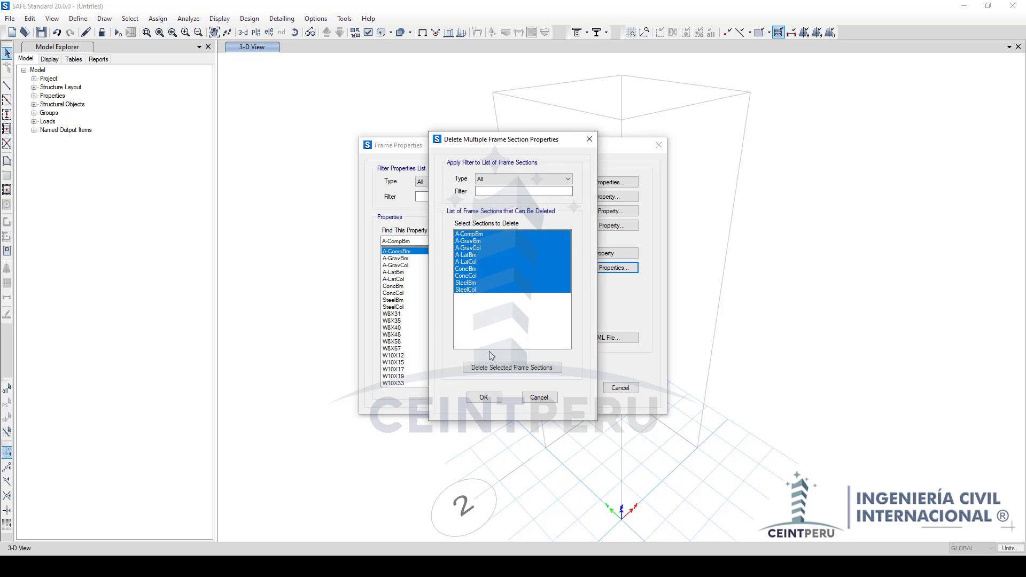
left_click(493, 366)
left_click(488, 238)
left_click_drag(566, 247, 569, 340)
left_click(521, 345, "shift")
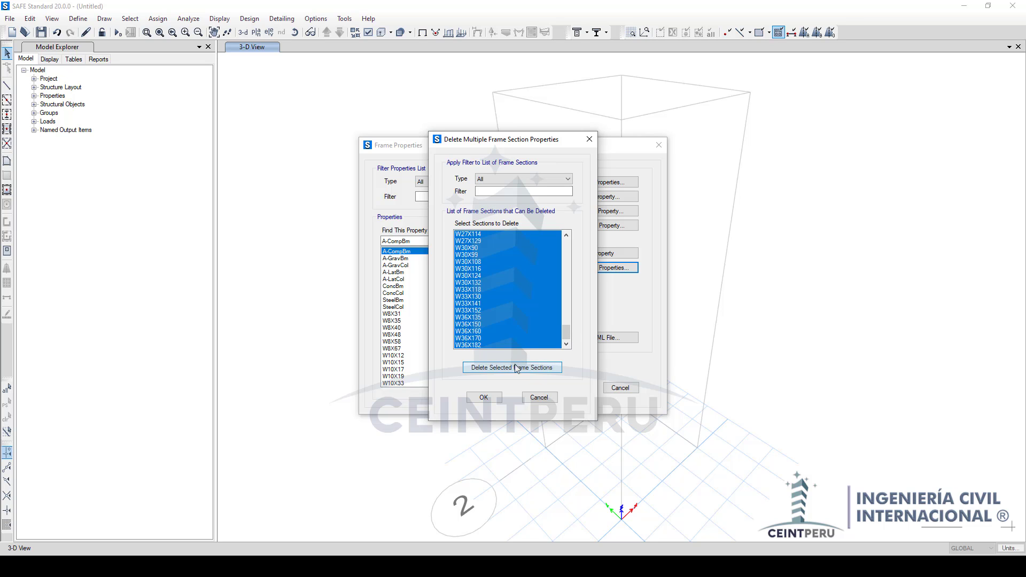
left_click(512, 368)
left_click(494, 395)
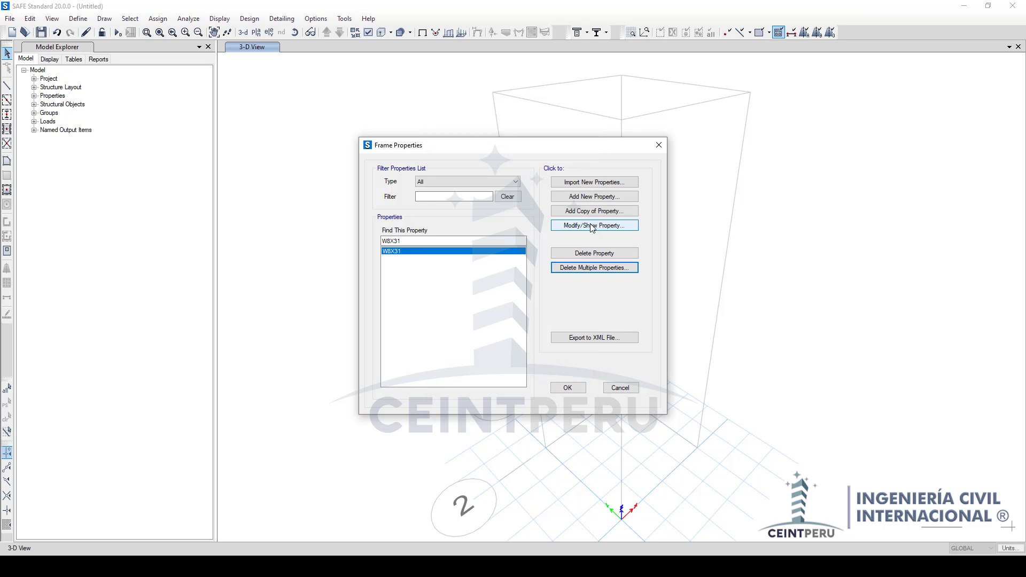
Step: Add a Concrete Rectangular frame section named Viga with Concreto material, 200 mm depth and 200 mm width
left_click(595, 198)
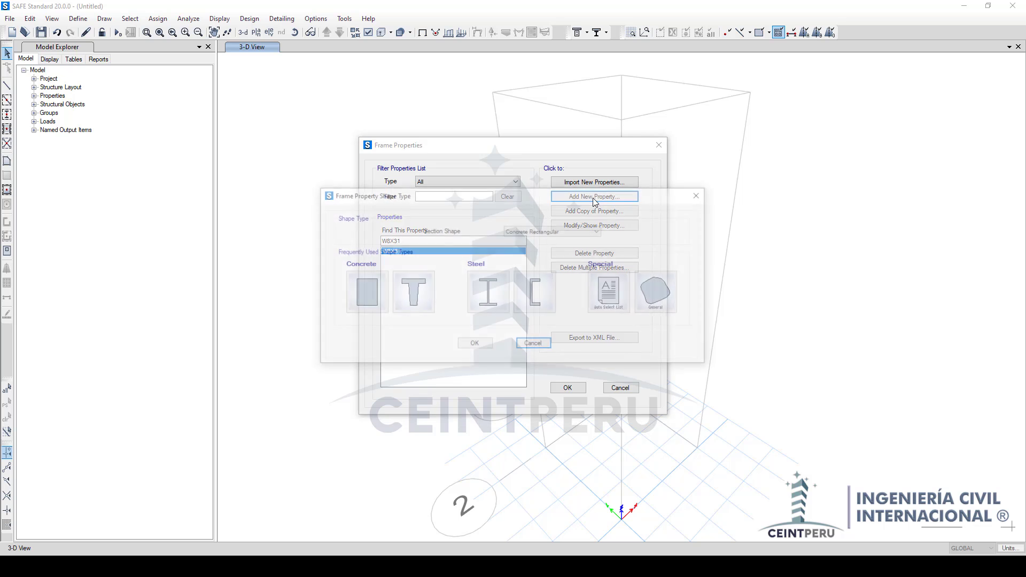
key("Escape")
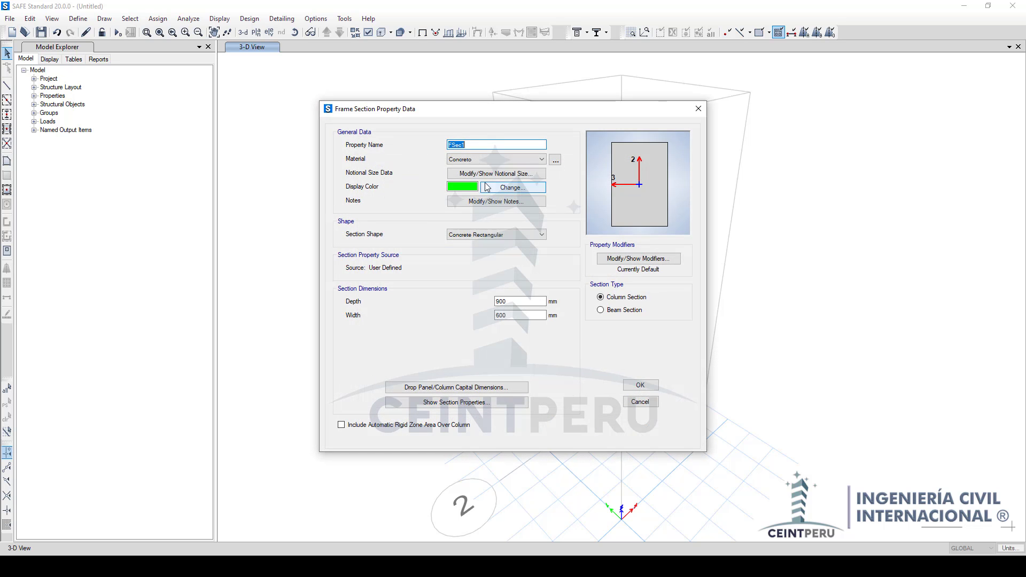
type("Viga")
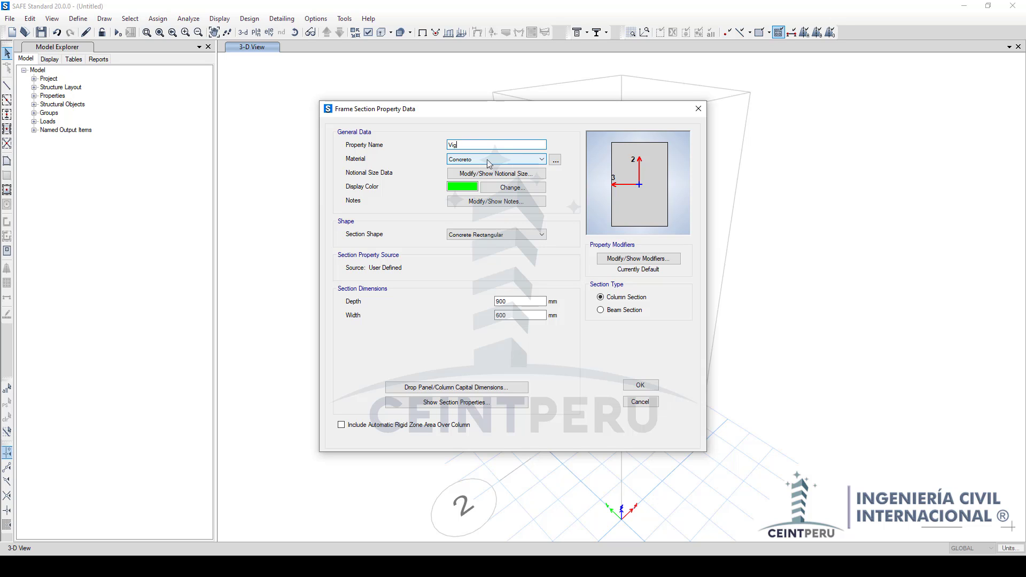
double_click(521, 303)
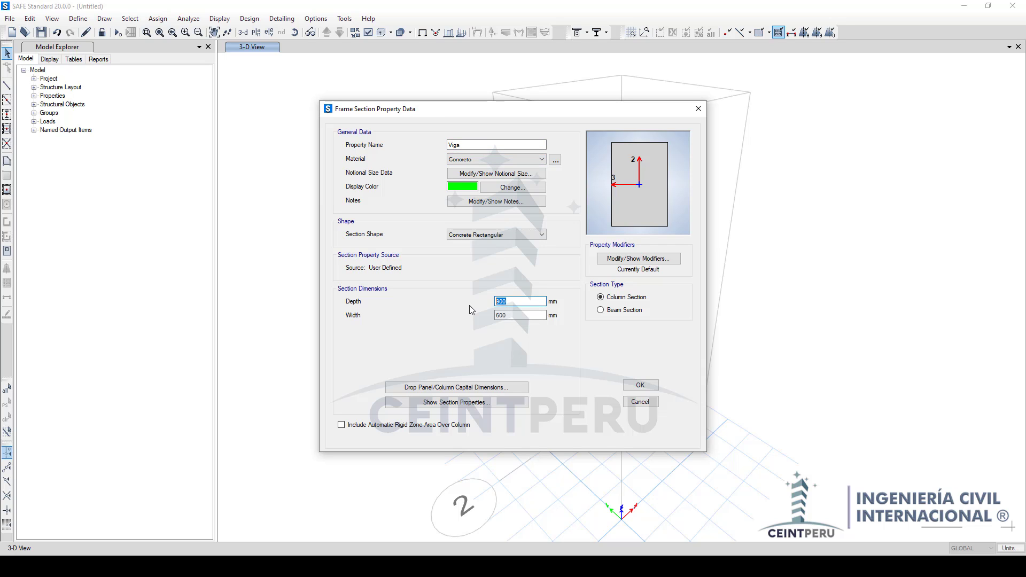
type("200")
key("Tab")
type("2")
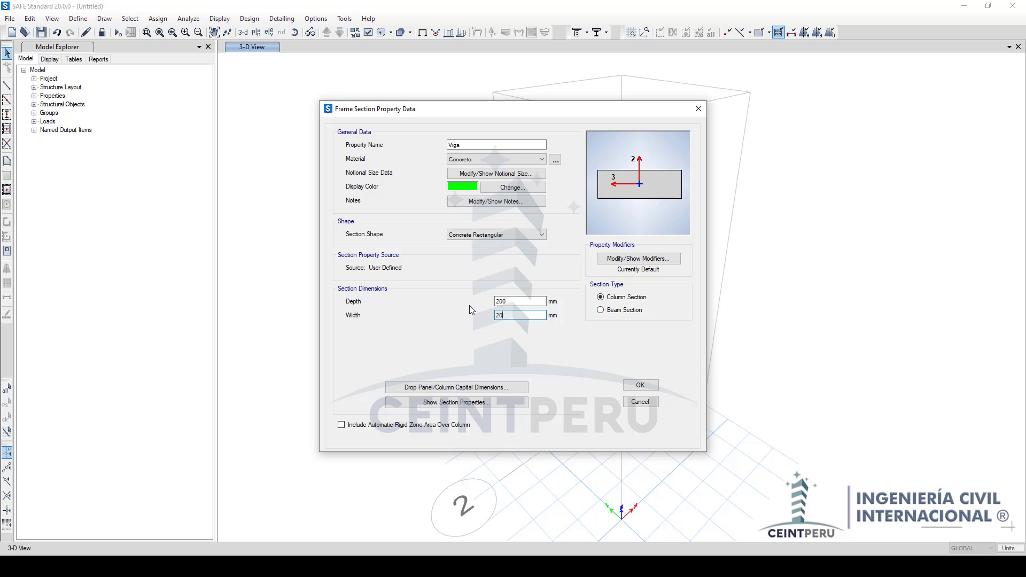
type("00")
key("Tab")
left_click(627, 387)
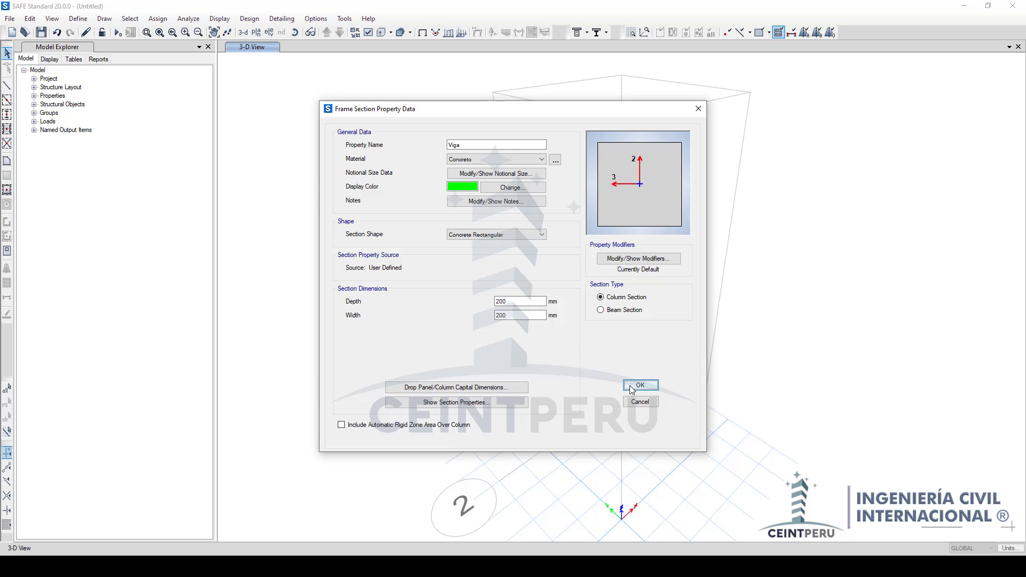
Step: Delete the W8X31 frame section property and accept the frame property list
left_click(430, 258)
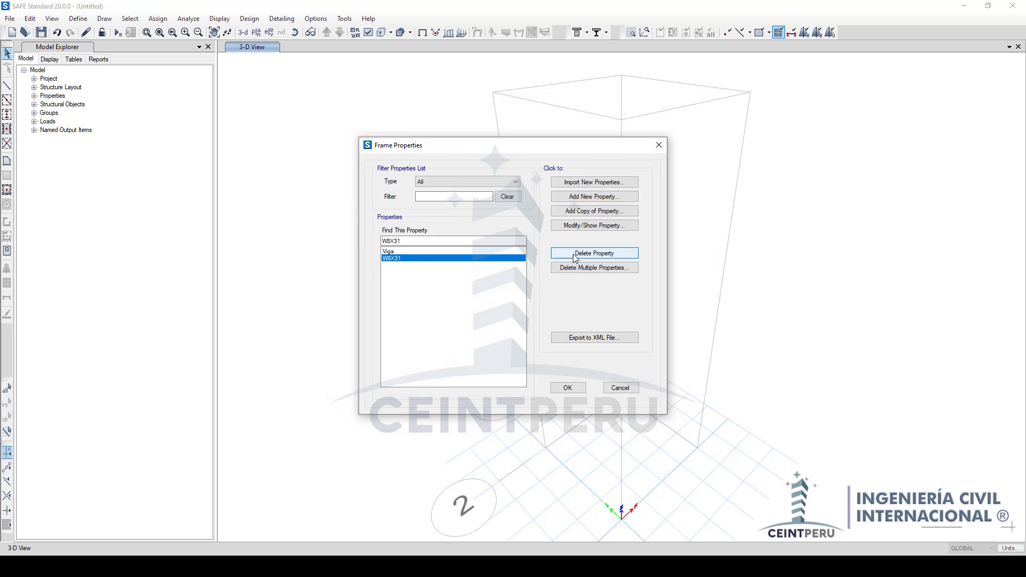
left_click(594, 253)
left_click(543, 322)
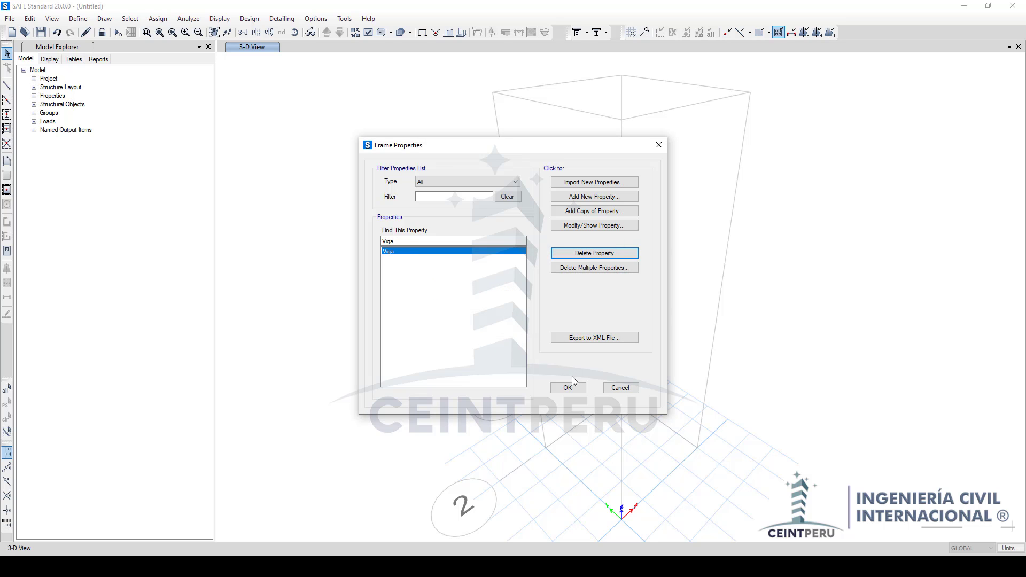
left_click(571, 386)
Step: Rename the Dead load pattern as Peso Propio
left_click(87, 22)
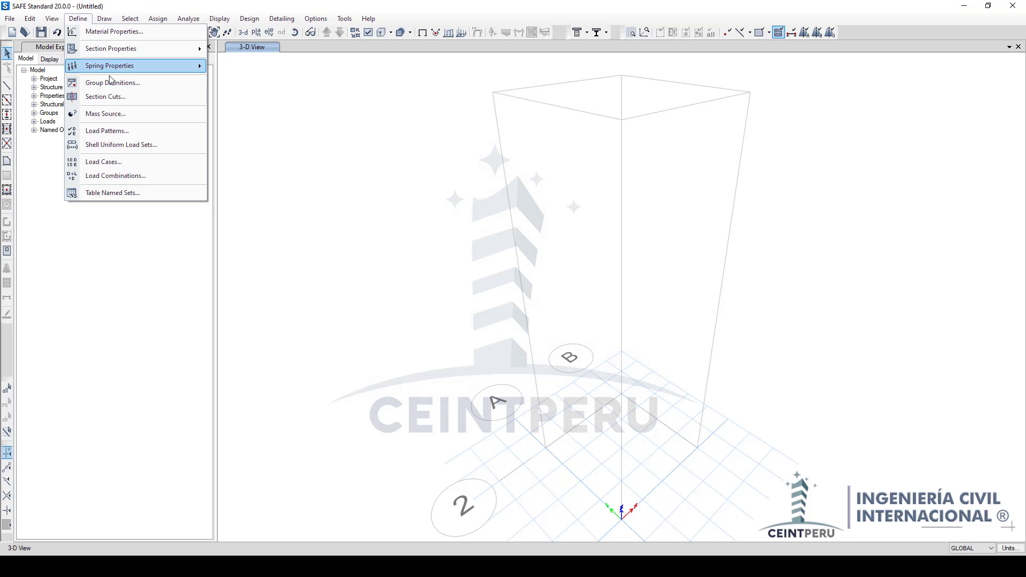
left_click(120, 130)
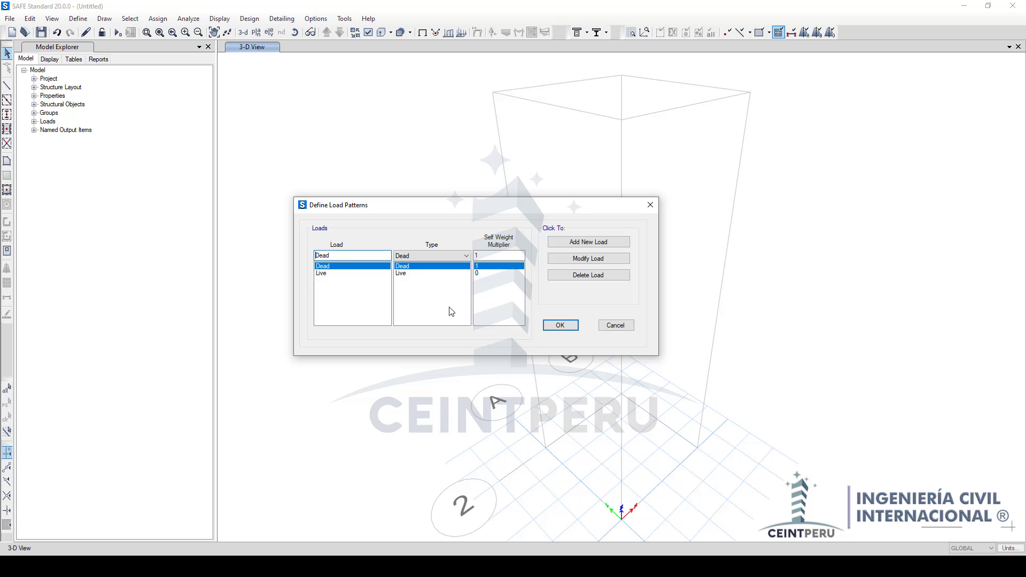
left_click(347, 273)
left_click(342, 265)
type("Peso Propio")
left_click(588, 258)
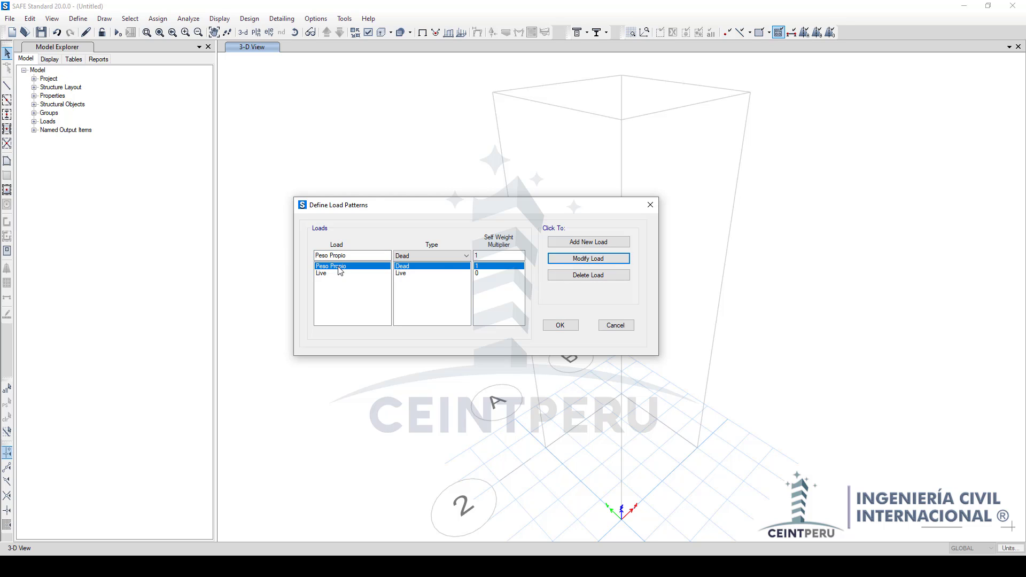
Step: Rename the Live load pattern as Carga, set its type to Other, and accept the load patterns
left_click(340, 273)
left_click(338, 272)
type("Carga")
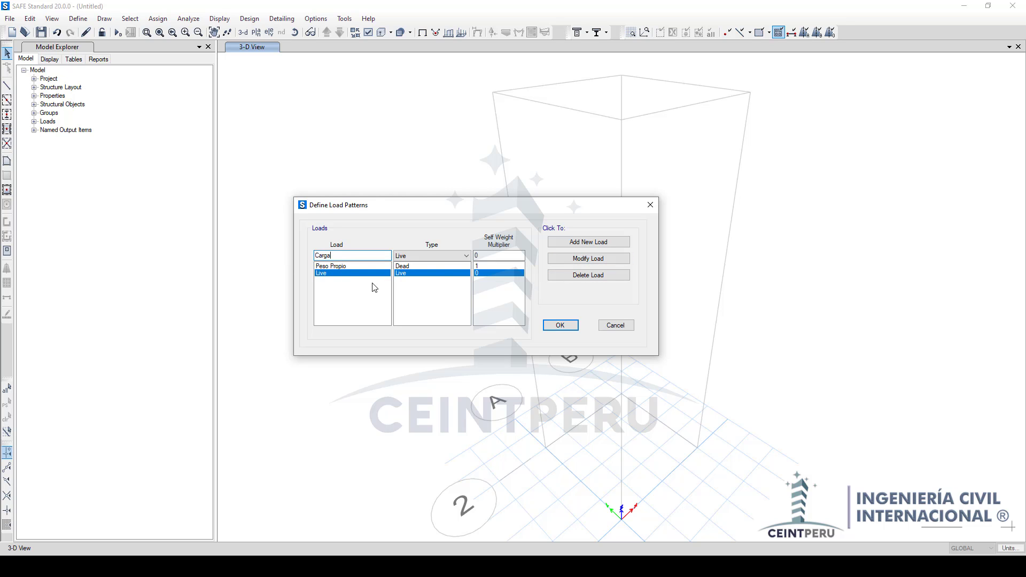
left_click(446, 261)
left_click(420, 376)
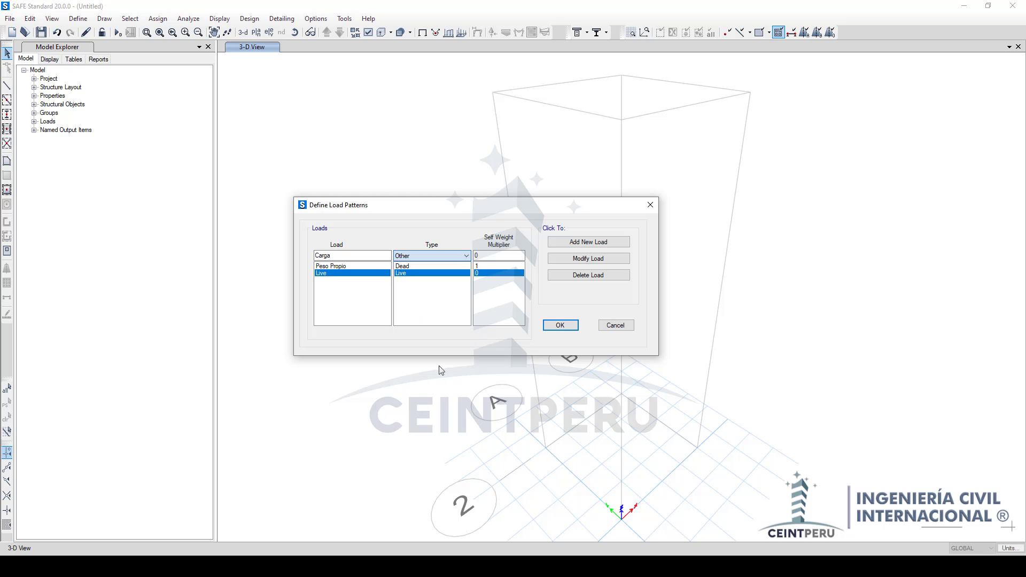
left_click(573, 259)
left_click(561, 326)
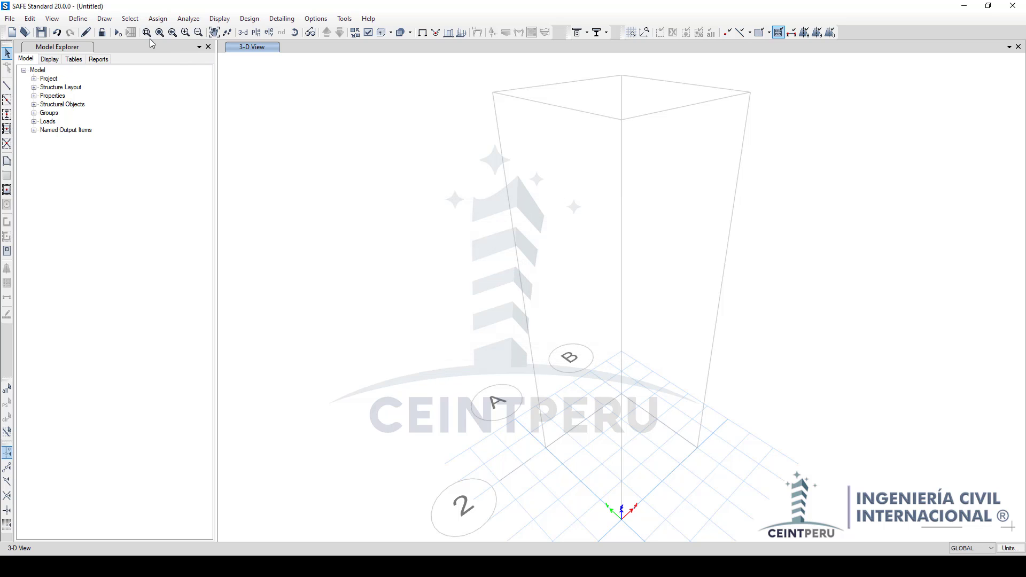
Step: Rename the Dead load case as Peso Propio and the Live load case as Carga
left_click(78, 19)
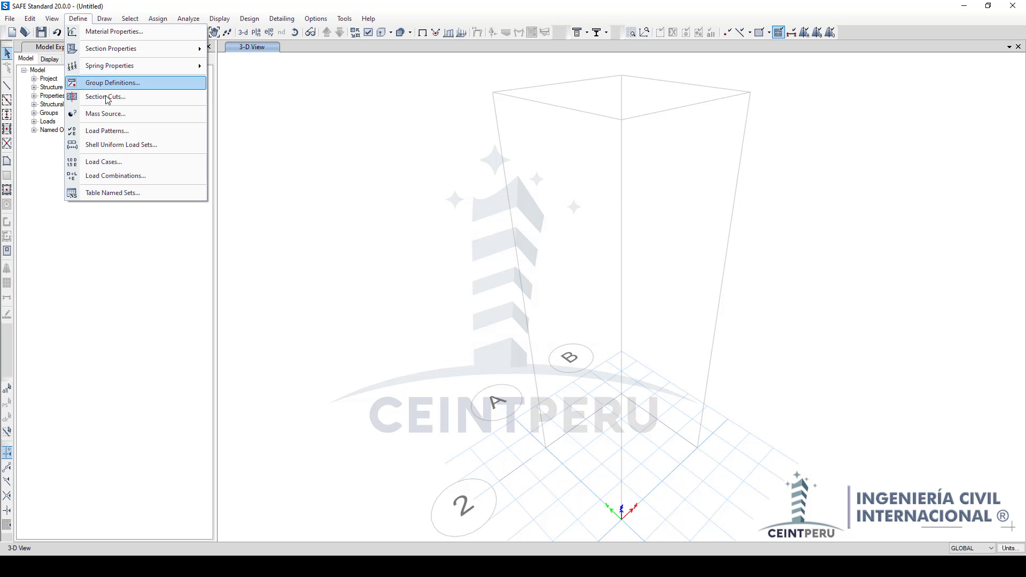
left_click(133, 162)
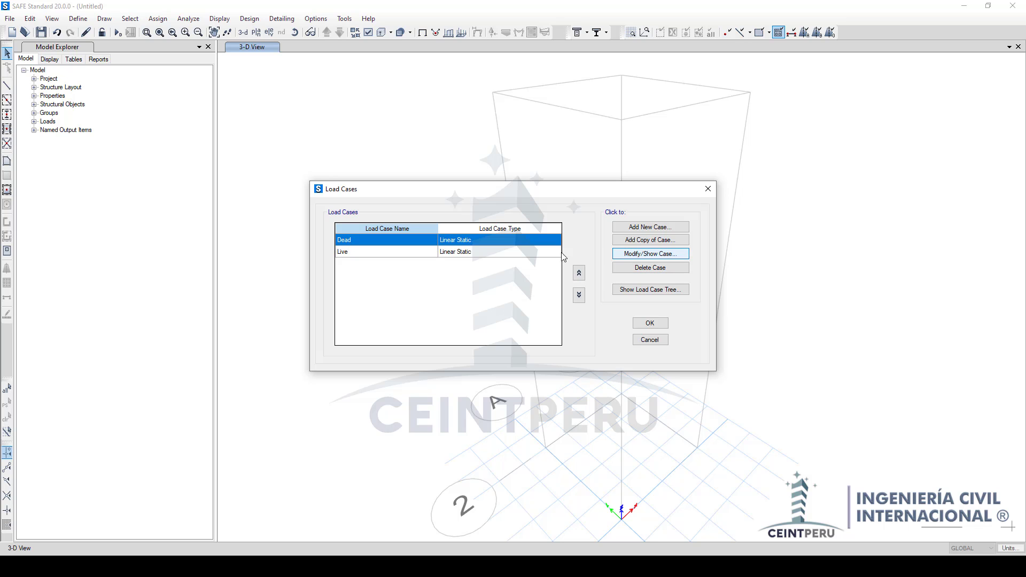
key("Return")
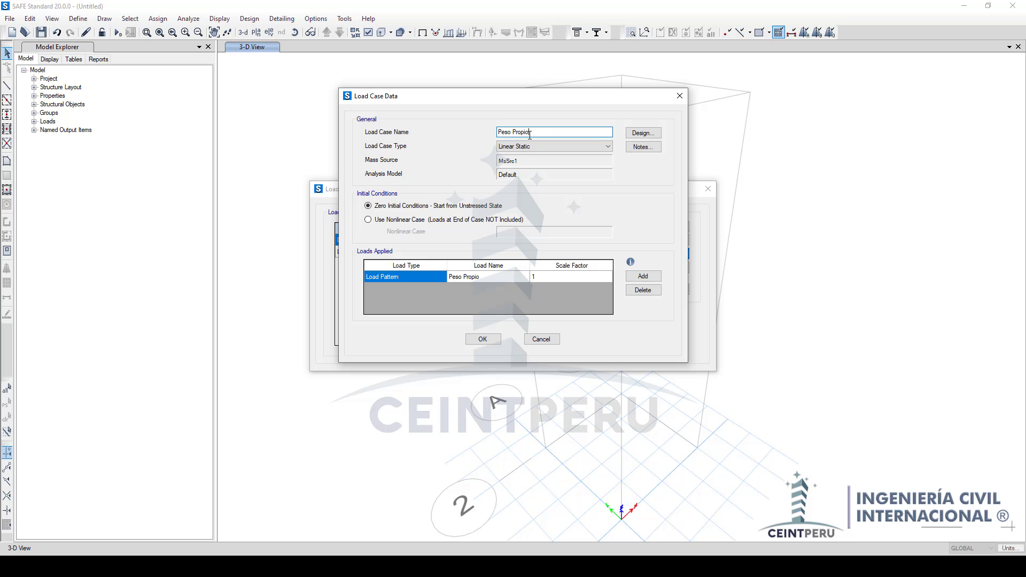
left_click(483, 339)
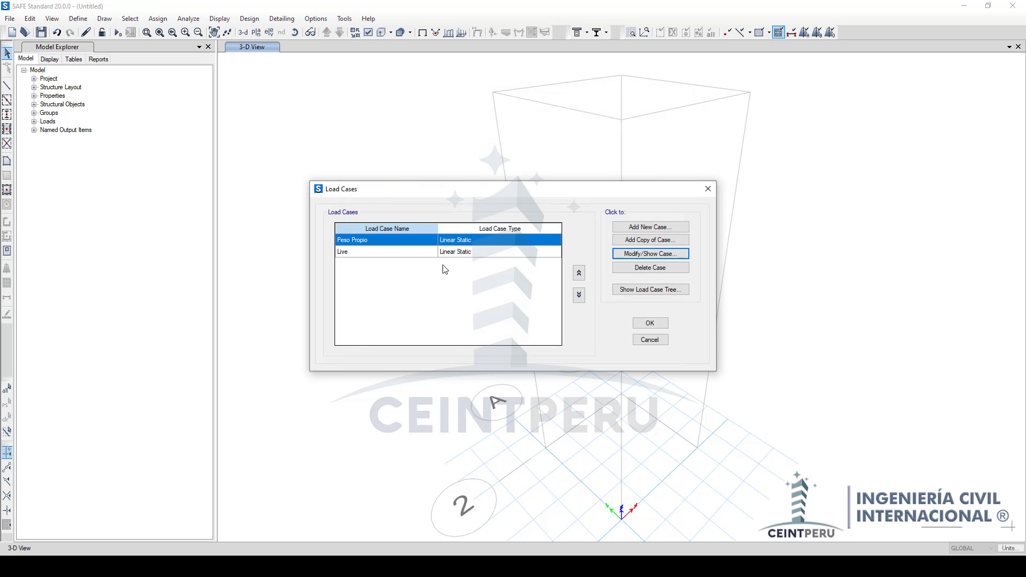
left_click(435, 252)
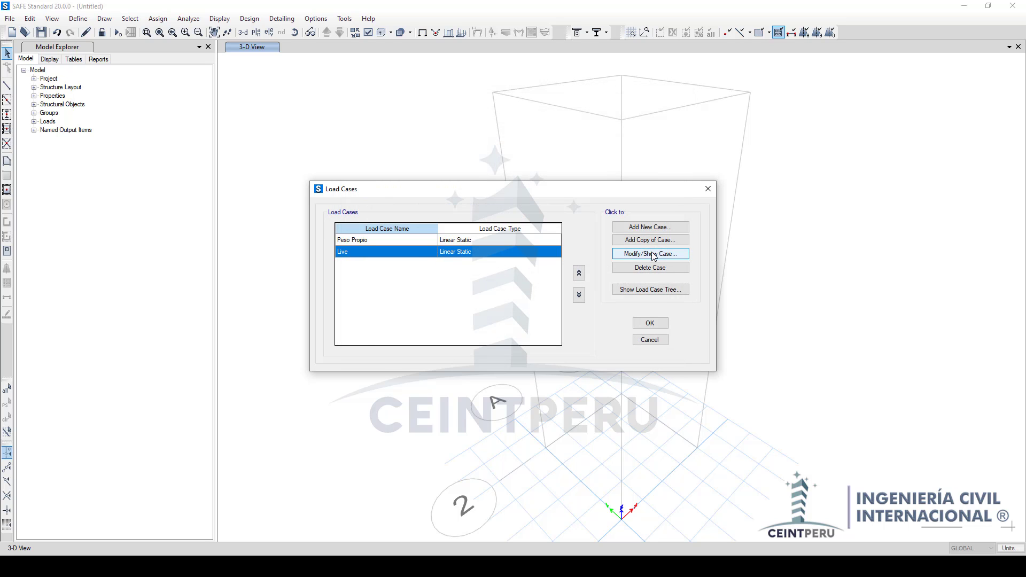
key("Return")
type("Carga")
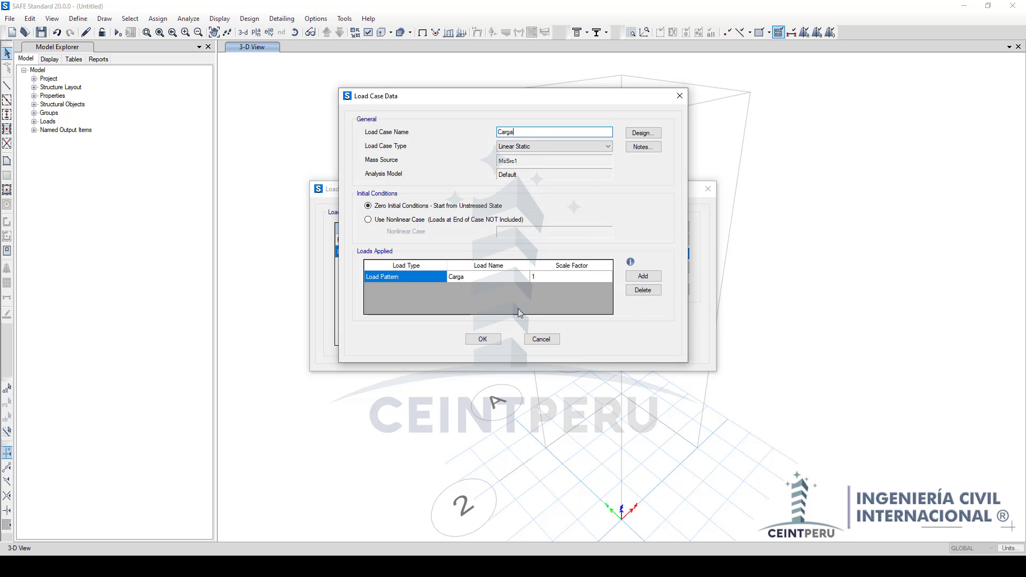
left_click(483, 339)
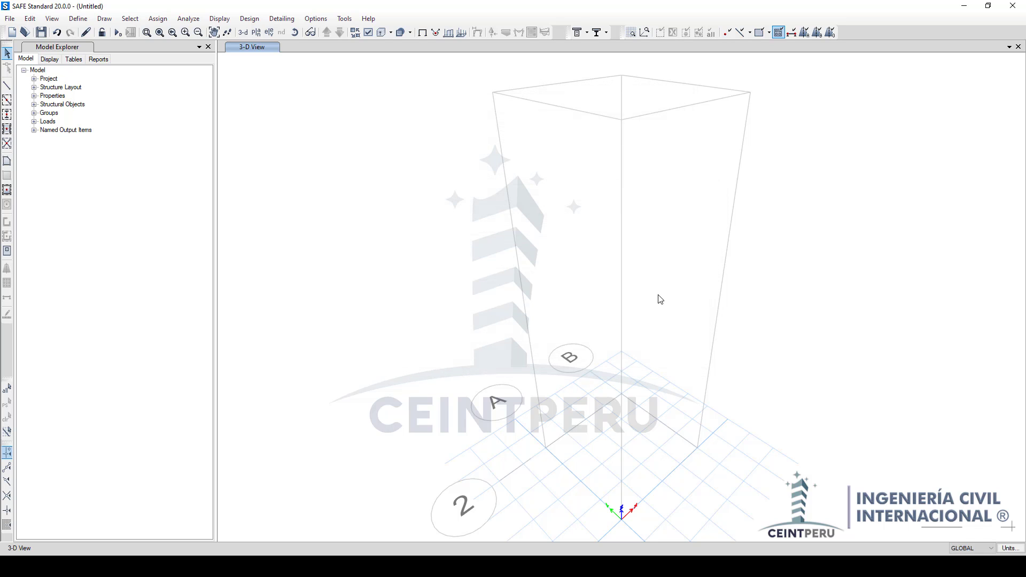
left_click(650, 324)
Step: Draw Viga beams along the four grid lines enclosing the 1 m × 1 m bay in the Story1 plan view
left_click(256, 32)
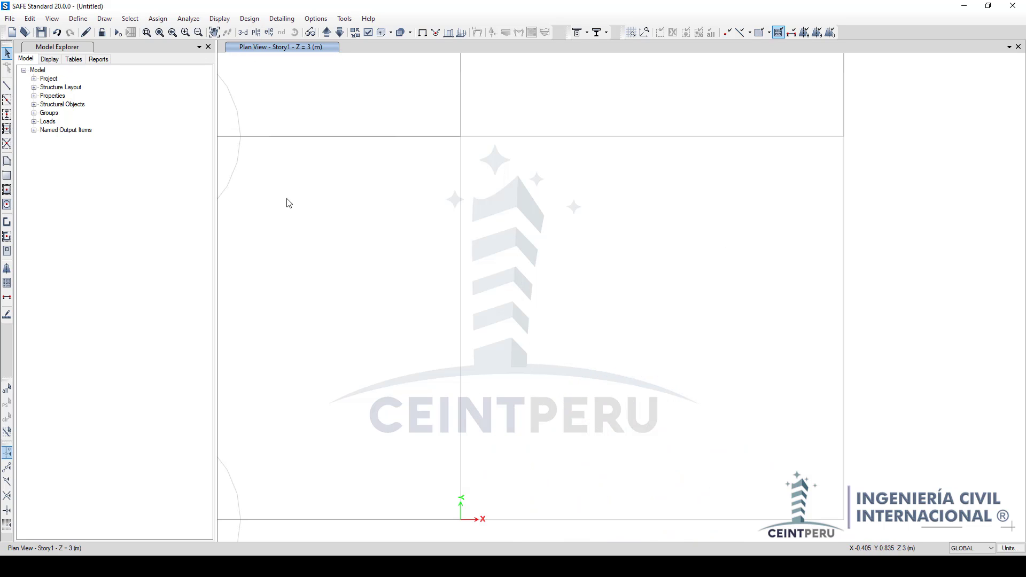
left_click(7, 100)
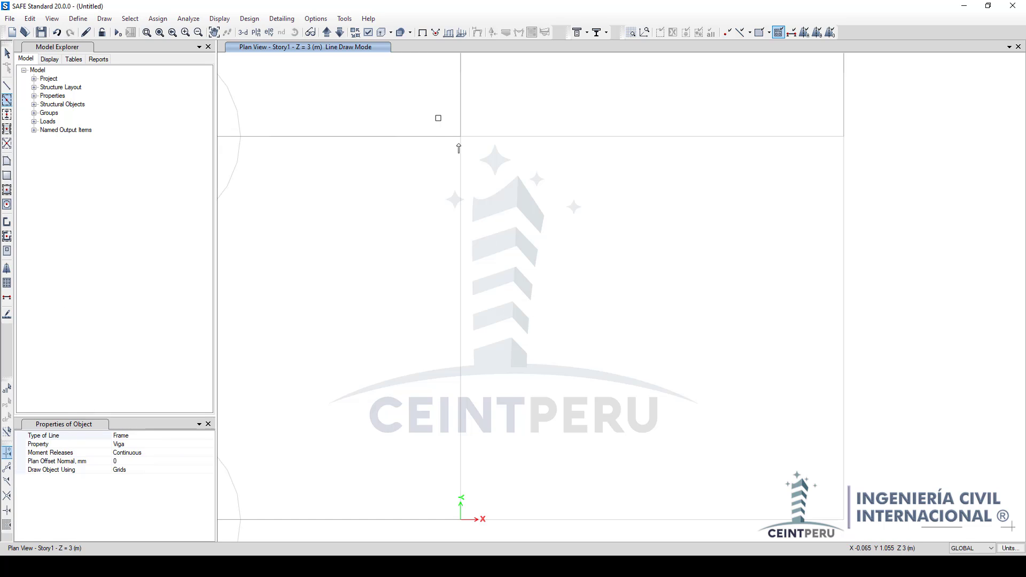
mouse_move(436, 115)
left_mouse_down()
mouse_move(777, 521)
mouse_move(875, 533)
left_mouse_up()
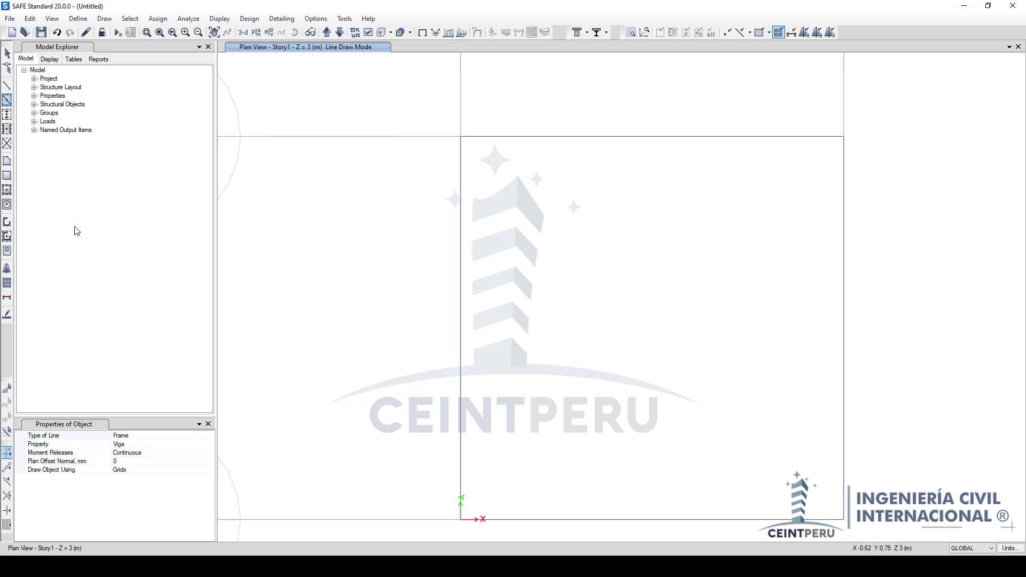
left_click(7, 191)
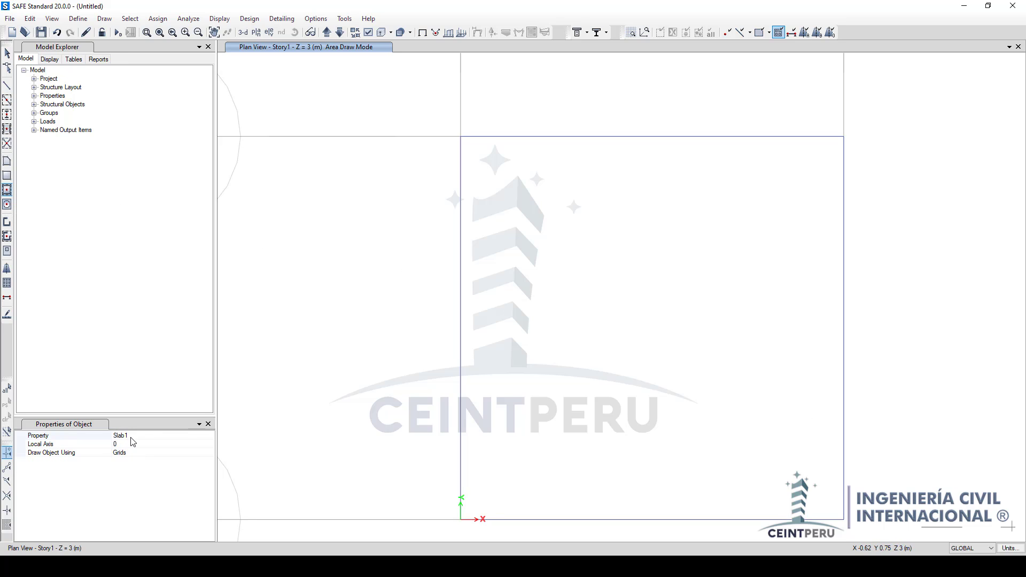
left_click(210, 438)
left_click(210, 438)
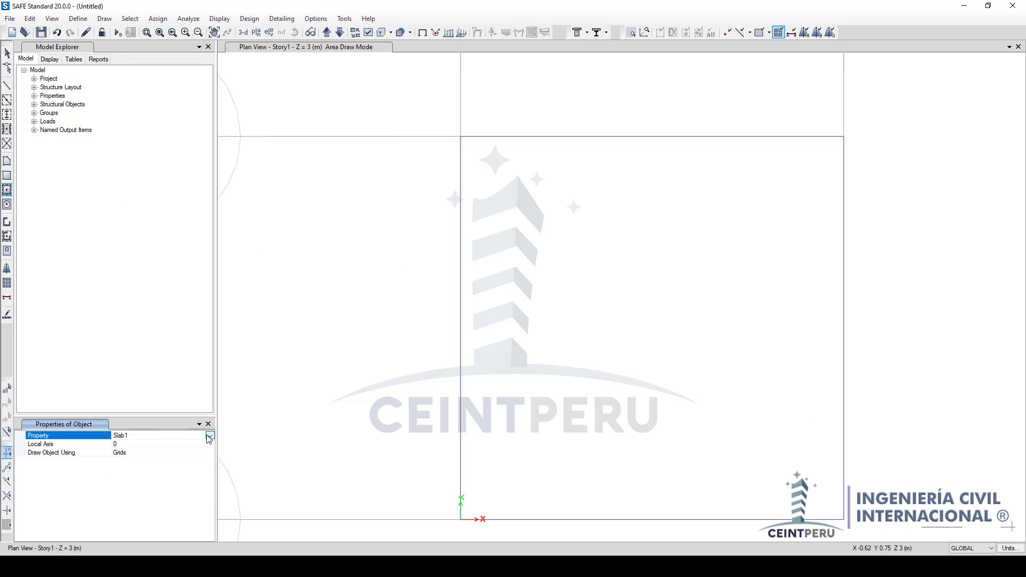
left_click(5, 53)
Step: Delete the Plank1 slab property
left_click(78, 18)
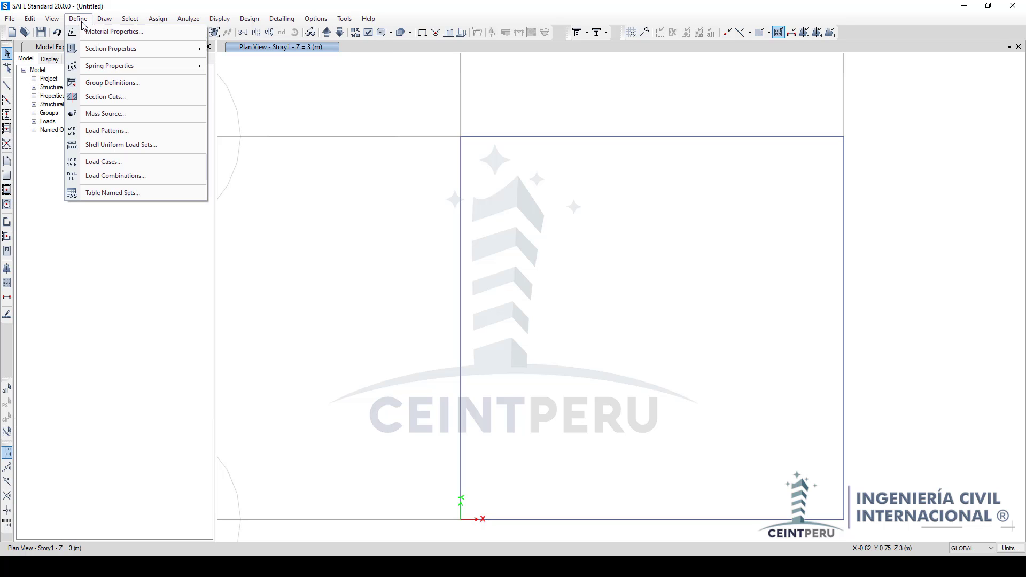
mouse_move(95, 49)
left_click(250, 66)
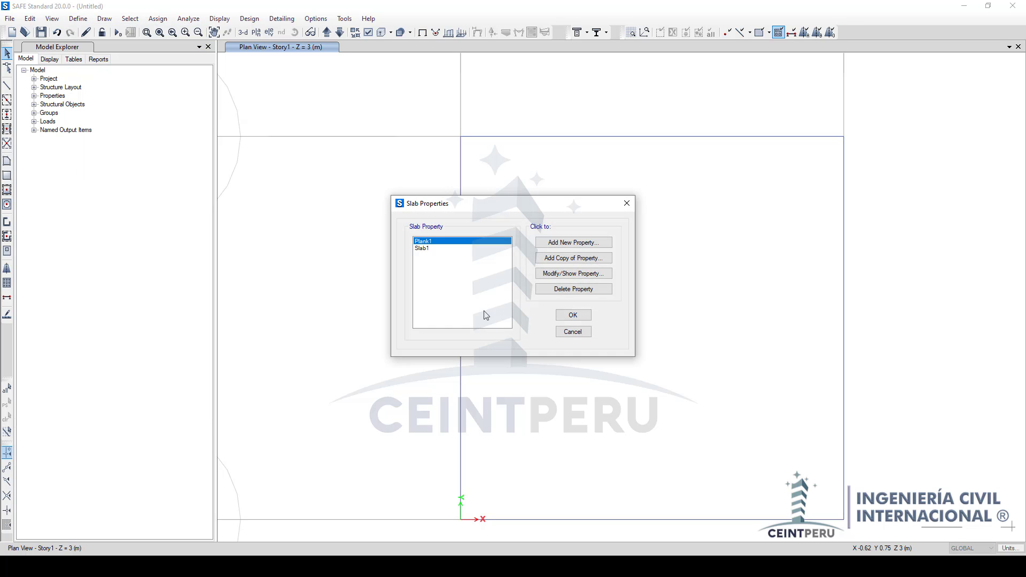
left_click(573, 289)
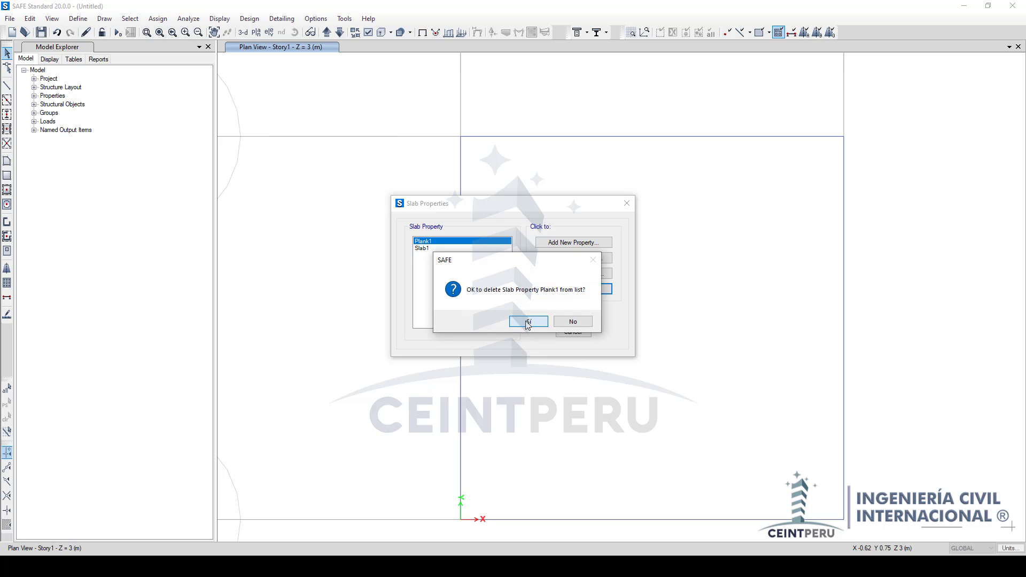
left_click(527, 322)
Step: Rename Slab1 as Aligerado and make it a Ribbed slab with 50 mm slab thickness, 100 mm stem width and 400 mm rib spacing
left_click(565, 276)
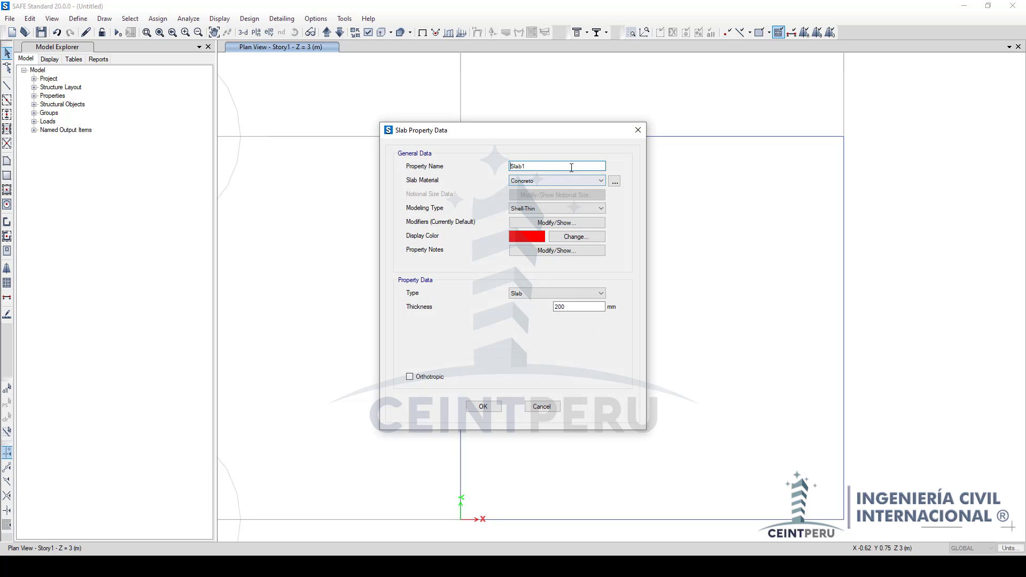
type("Aligerado")
left_click(555, 294)
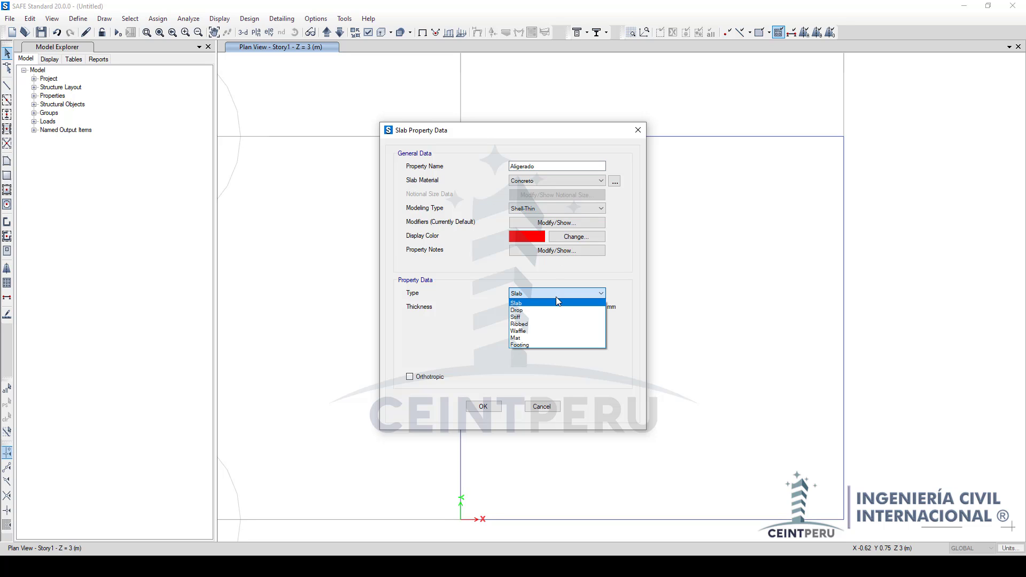
left_click(528, 323)
key("Tab")
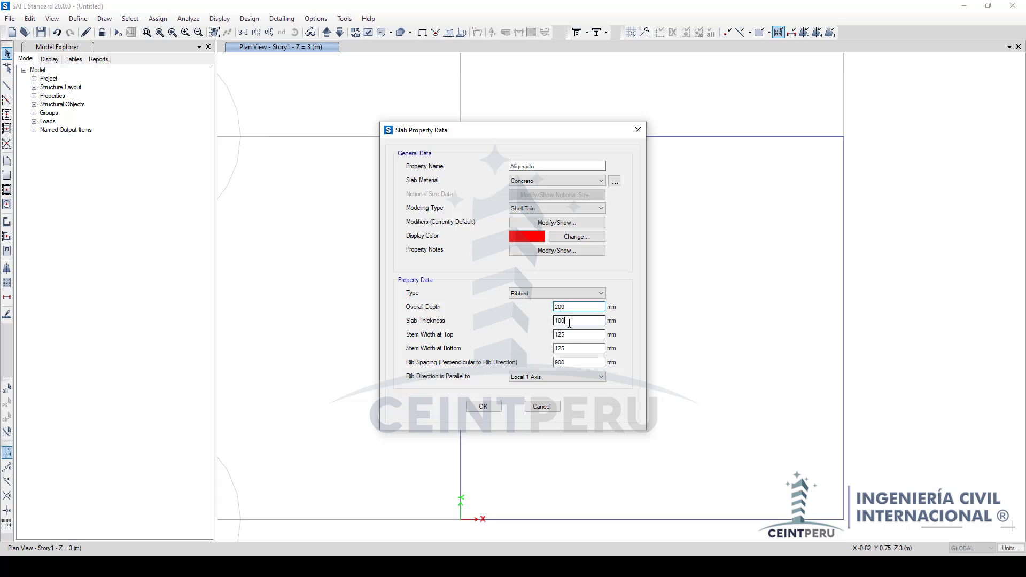
type("50")
key("Tab")
type("100")
key("Tab")
type("400")
left_click(483, 406)
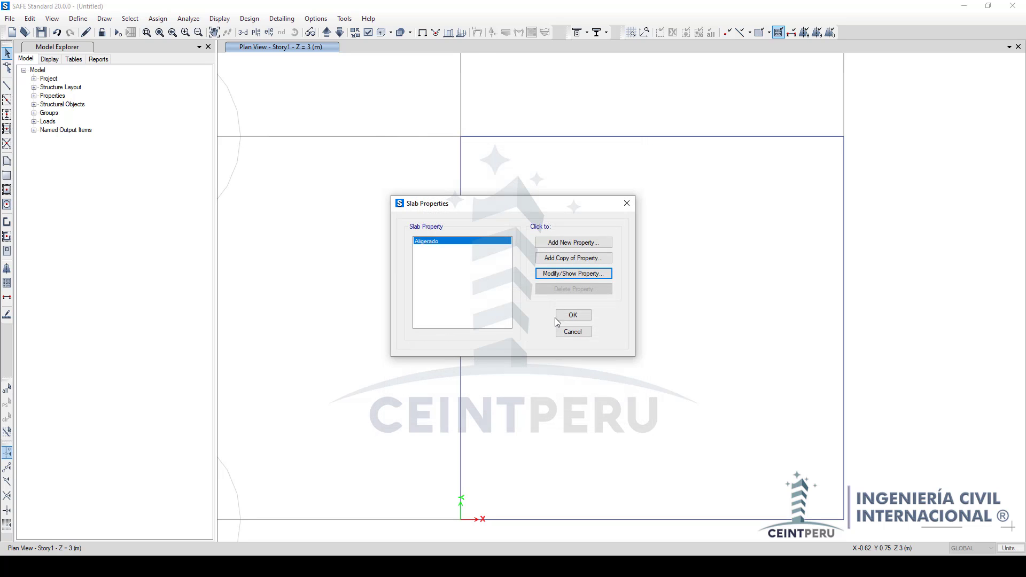
left_click(574, 315)
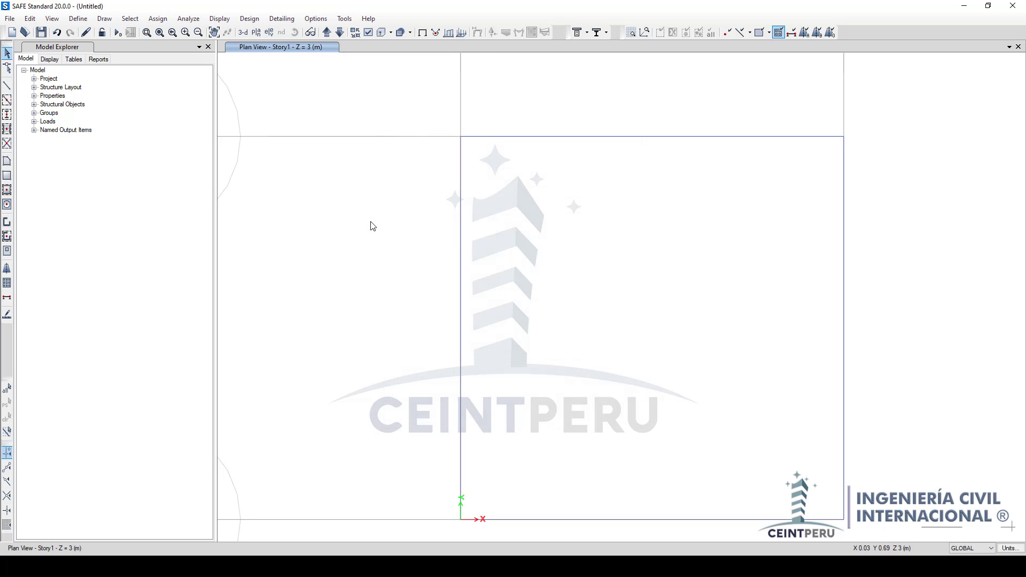
Step: Draw an Aligerado slab covering the bay enclosed by the four beams in the Story1 plan view
left_click(8, 191)
left_click(201, 435)
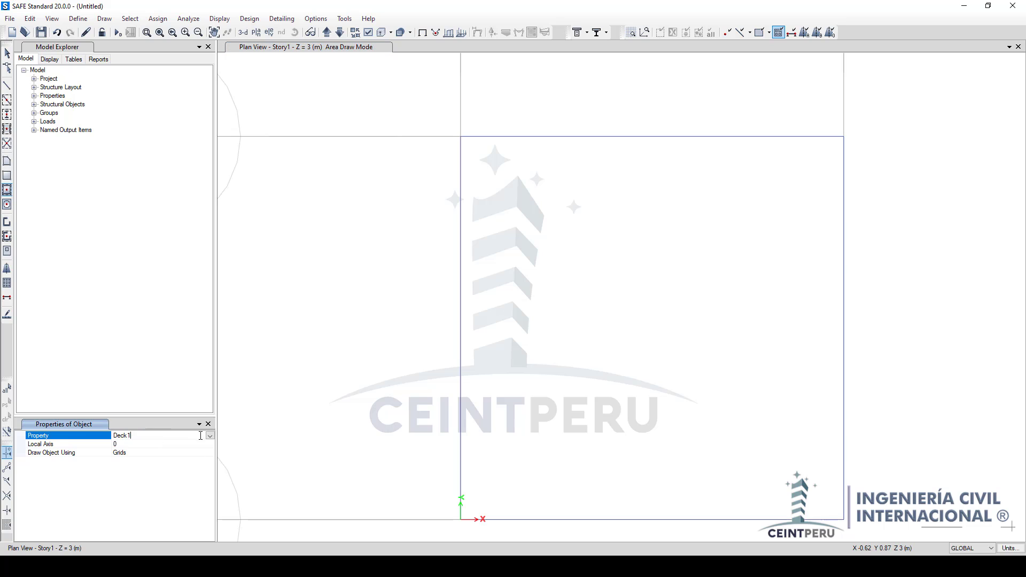
left_click(210, 436)
left_click(134, 451)
left_click_drag(439, 118, 877, 532)
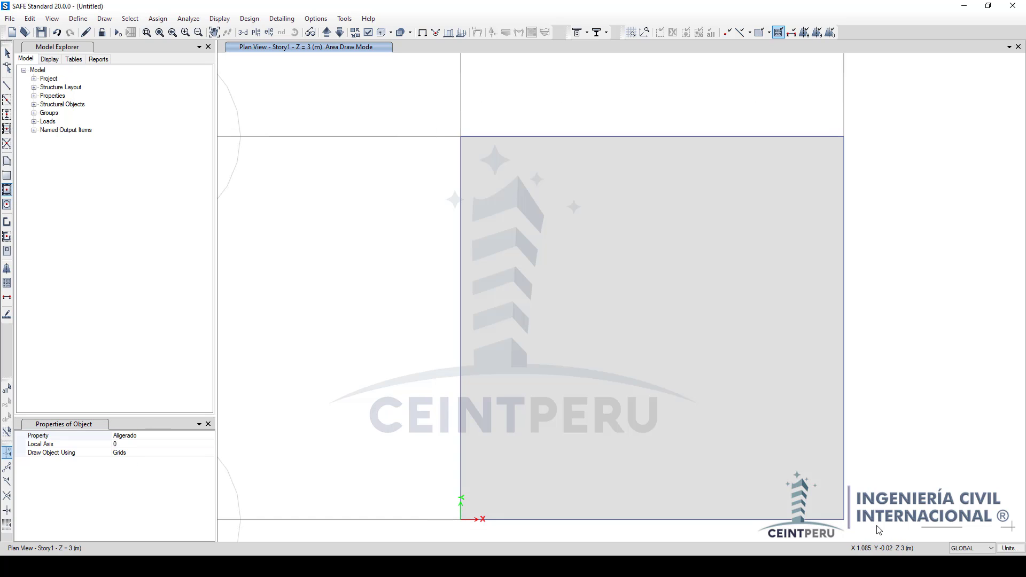
left_click(7, 54)
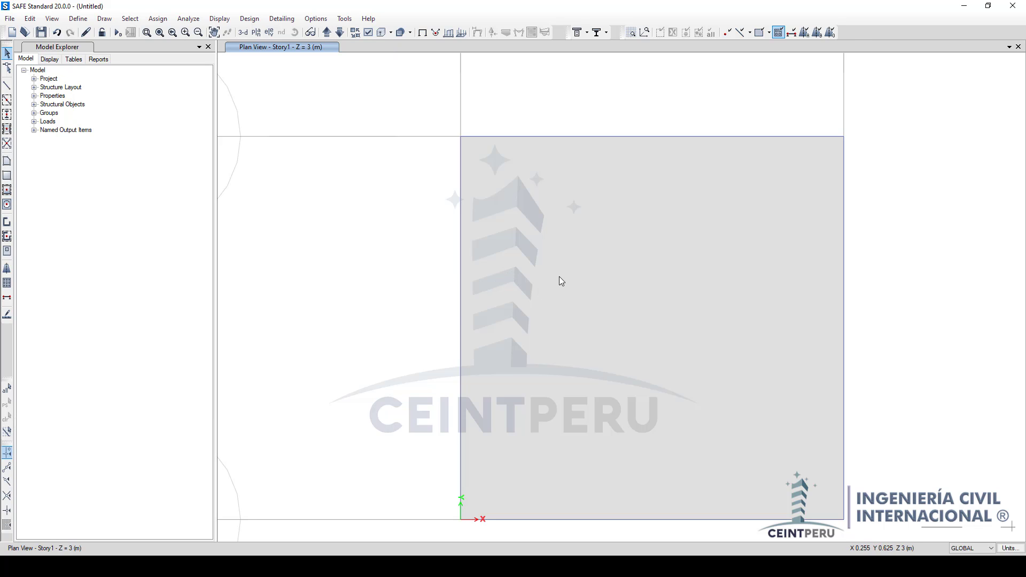
Step: Select the whole model in plan and assign fixed restraints to its corner joints
scroll(559, 274, "down", 2)
scroll(567, 383, "up", 2)
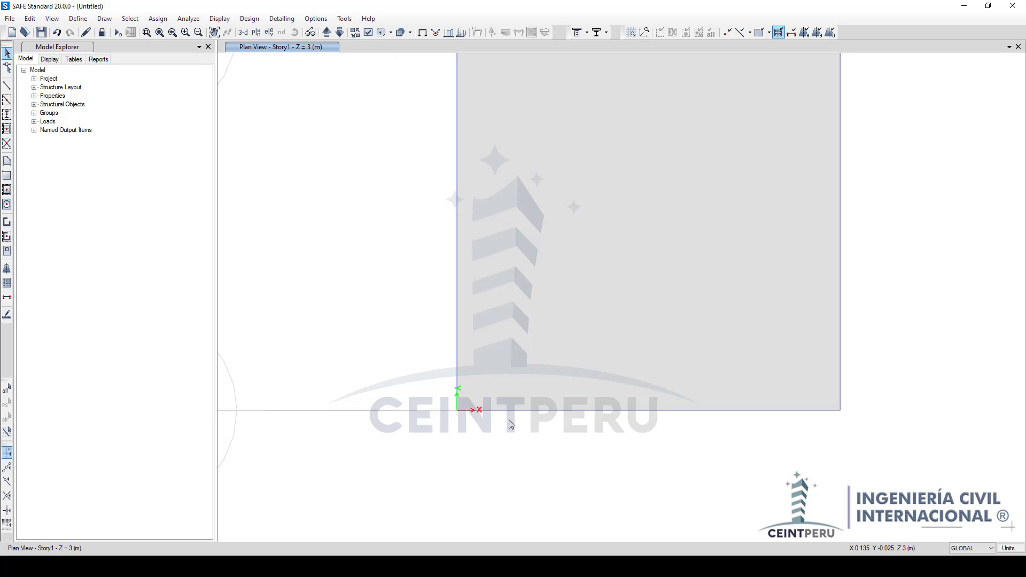
scroll(545, 417, "down", 2)
middle_click_drag(543, 316, 557, 386)
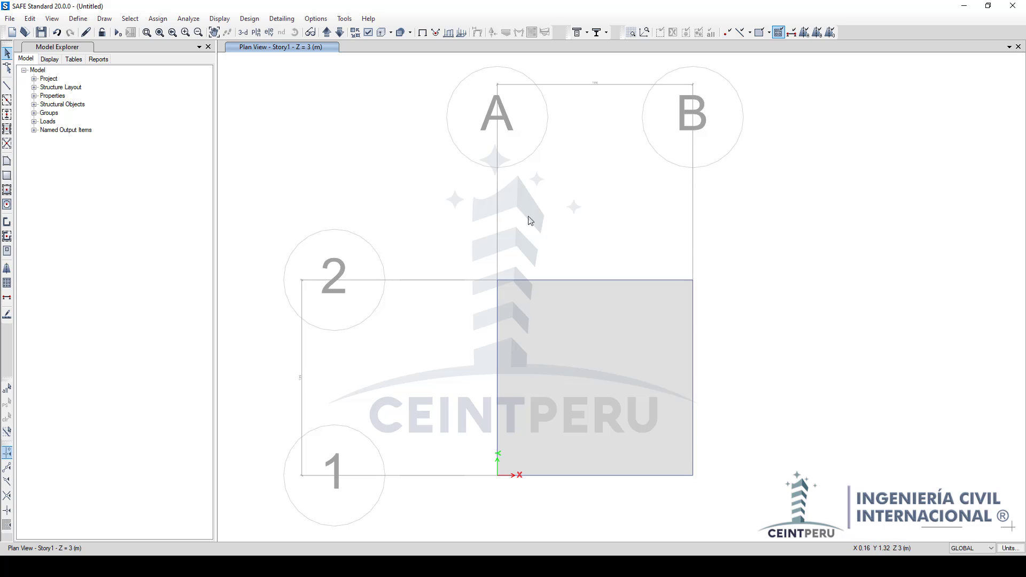
left_click_drag(521, 198, 663, 239)
left_click_drag(422, 204, 813, 545)
left_click(188, 19)
mouse_move(158, 19)
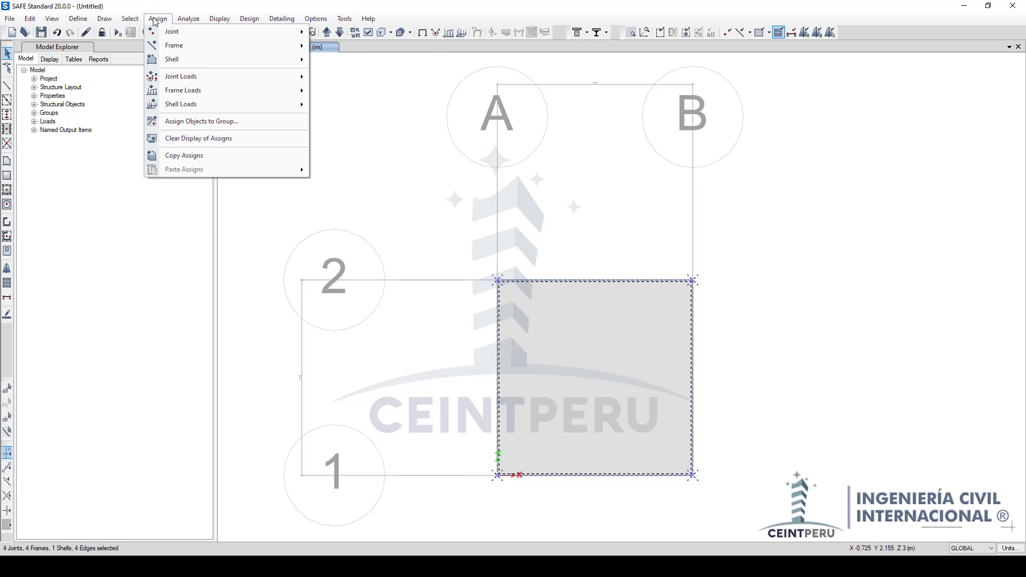
left_click(346, 33)
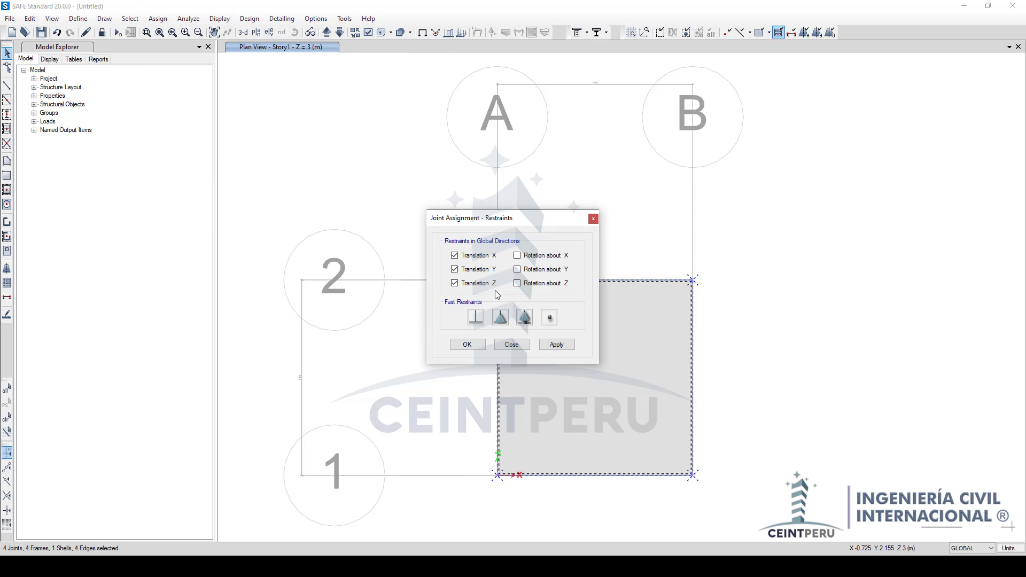
left_click(476, 317)
left_click(468, 344)
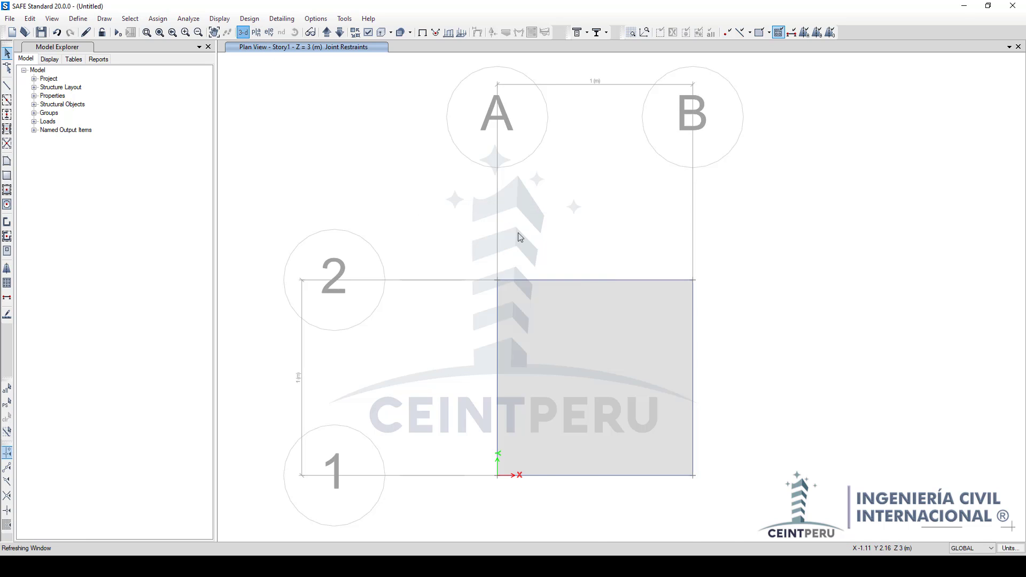
Step: Assign a uniform gravity load of 50 kgf/m² to the slab under the Carga load pattern
left_click(611, 88)
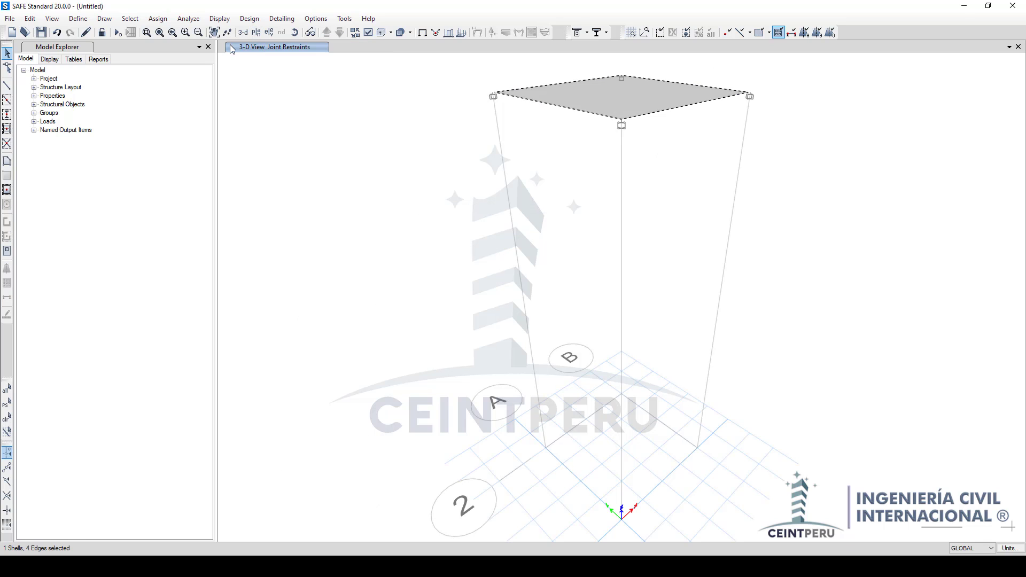
left_click(158, 18)
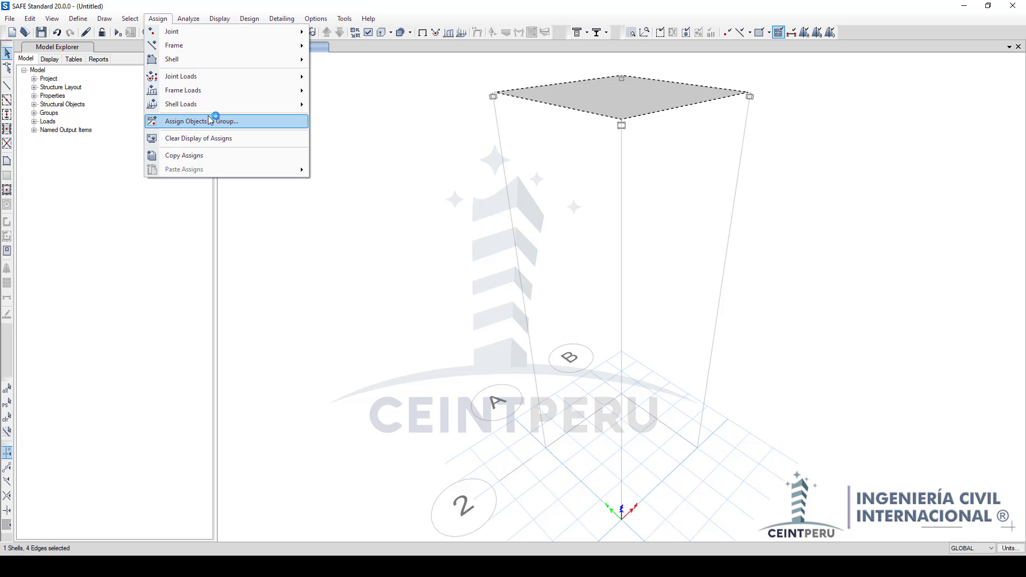
mouse_move(227, 104)
left_click(359, 123)
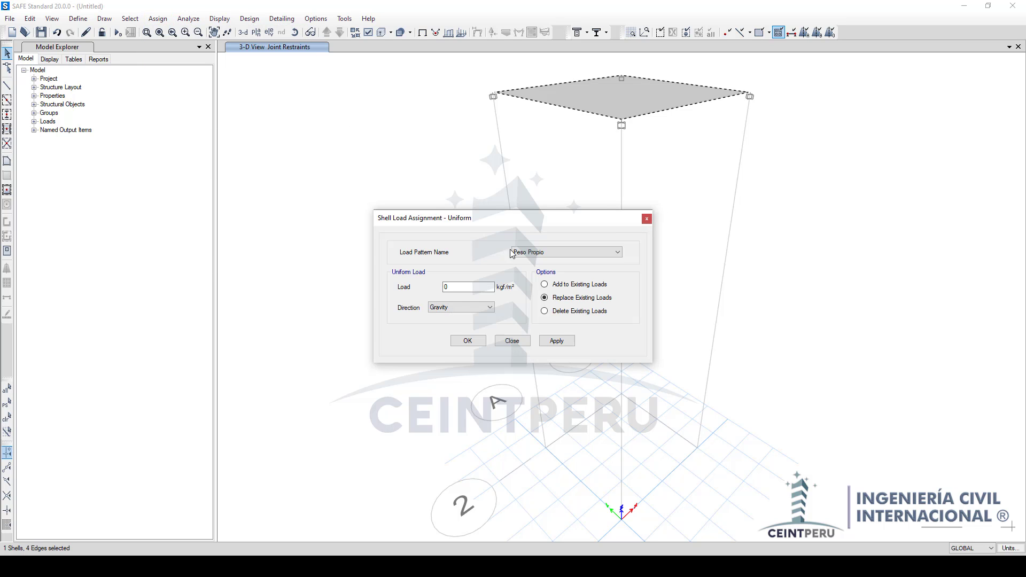
left_click(529, 252)
left_click(536, 269)
left_click(554, 340)
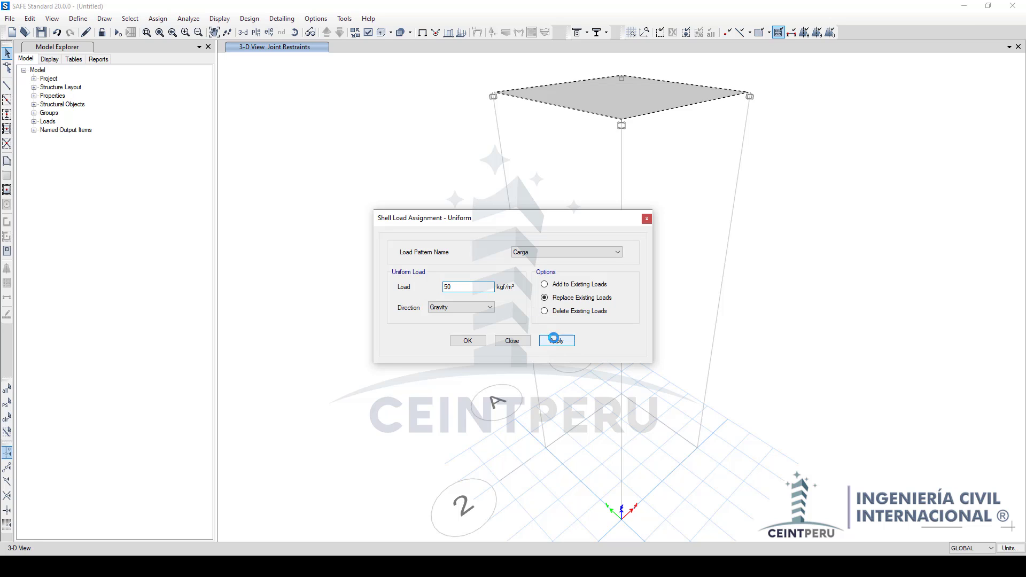
left_click(515, 346)
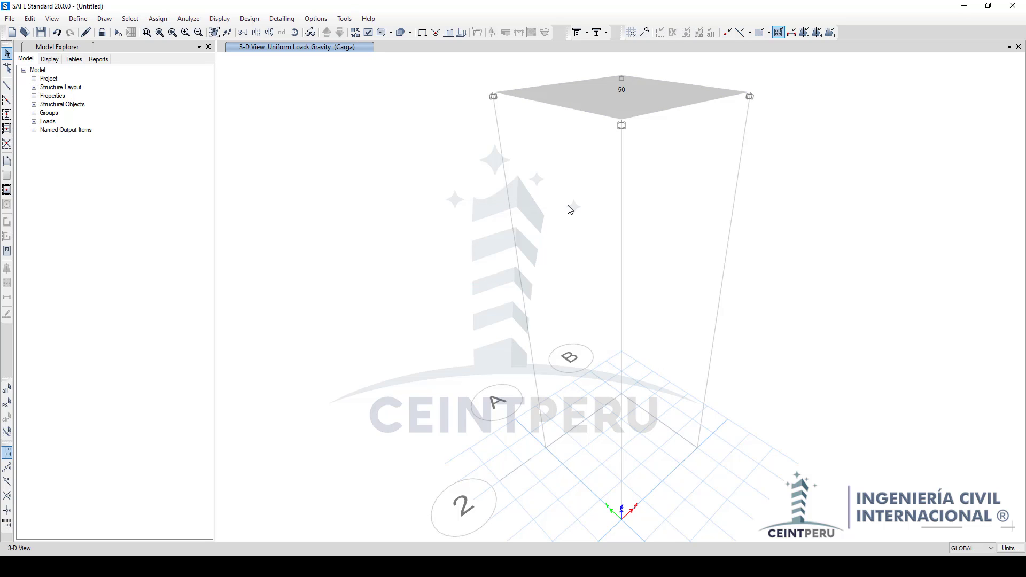
middle_click_drag(570, 210, 560, 238)
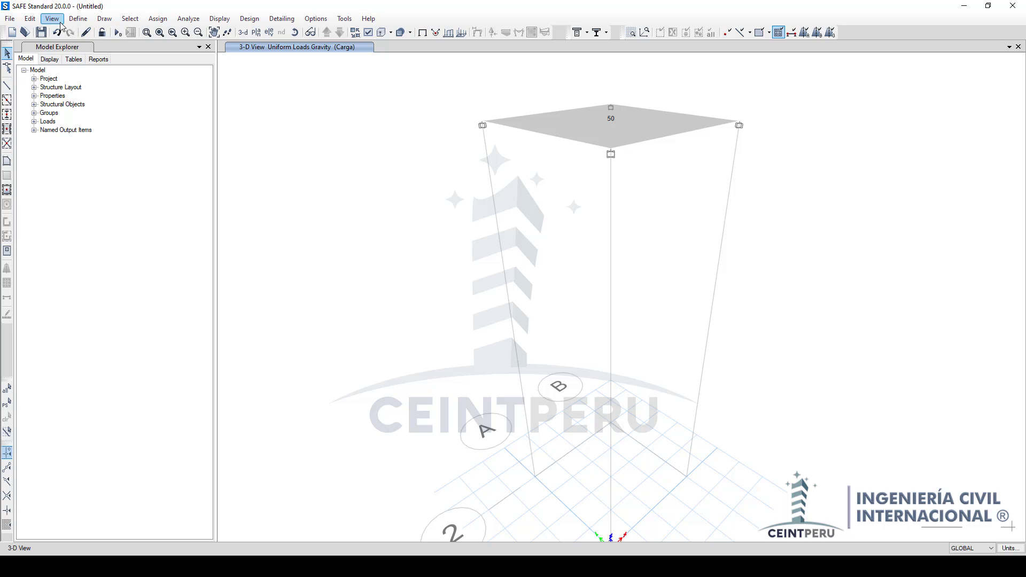
left_click(219, 19)
mouse_move(188, 19)
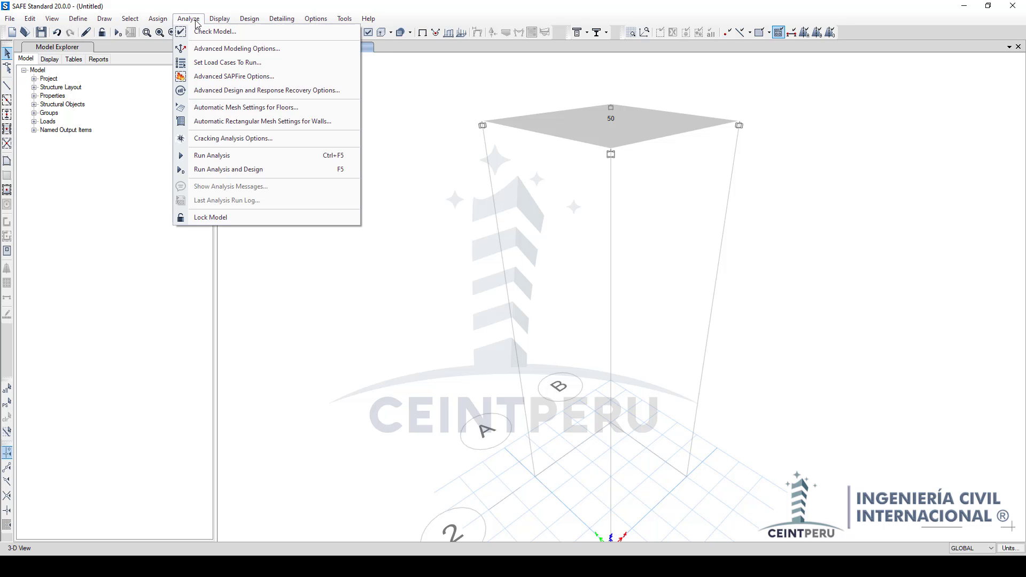
left_click(216, 63)
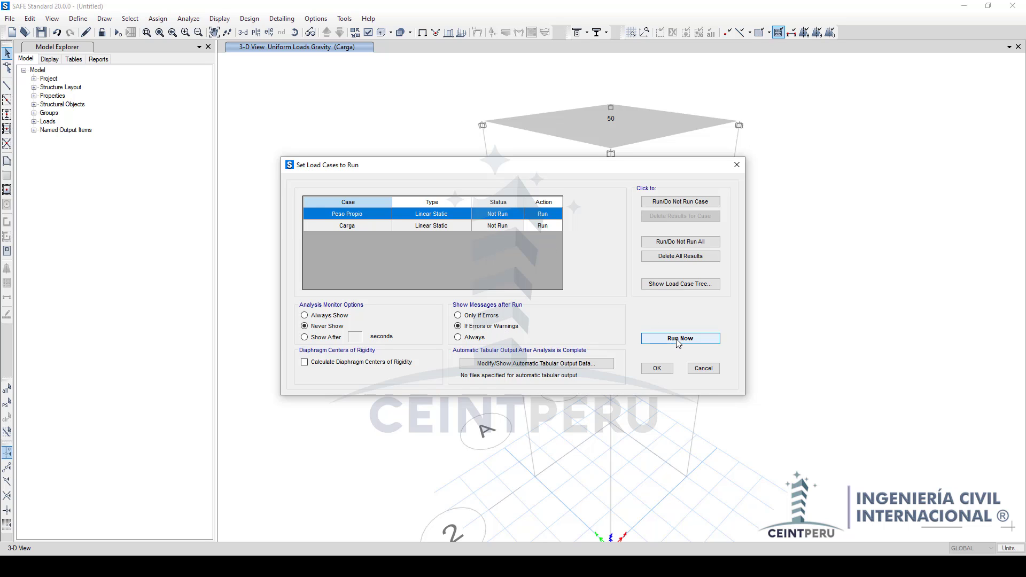
left_click(703, 368)
Step: Set the approximate maximum mesh size of the automatic floor mesh to 0.1 m, using the General Mesh option
left_click(158, 19)
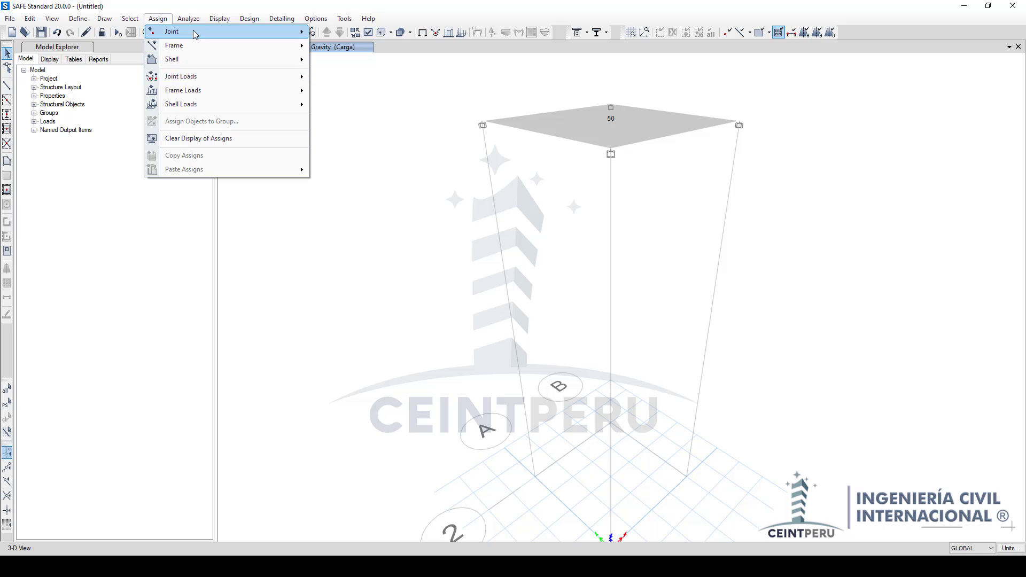
left_click(235, 104)
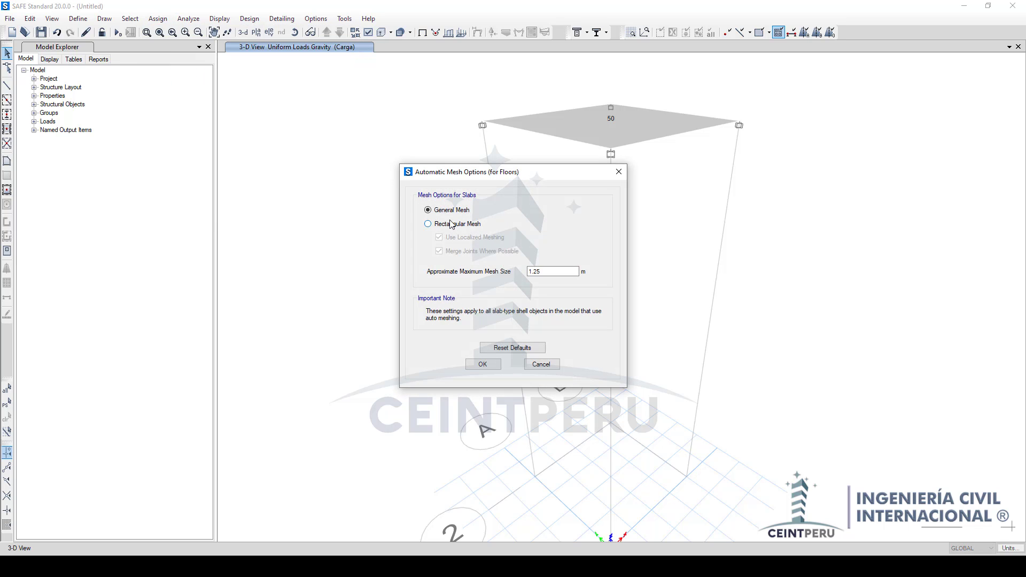
double_click(540, 270)
left_click_drag(508, 178, 421, 151)
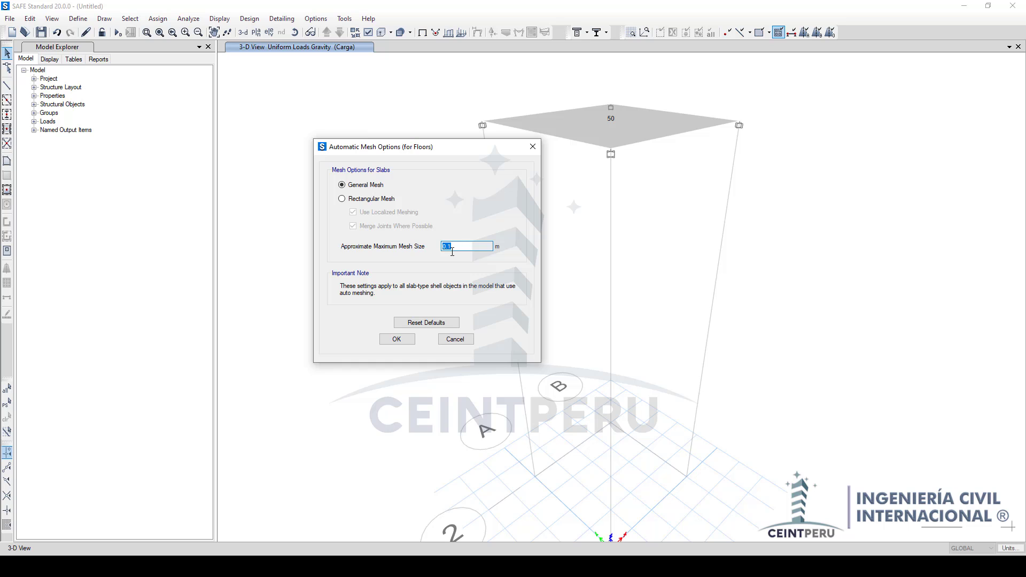
left_click(407, 340)
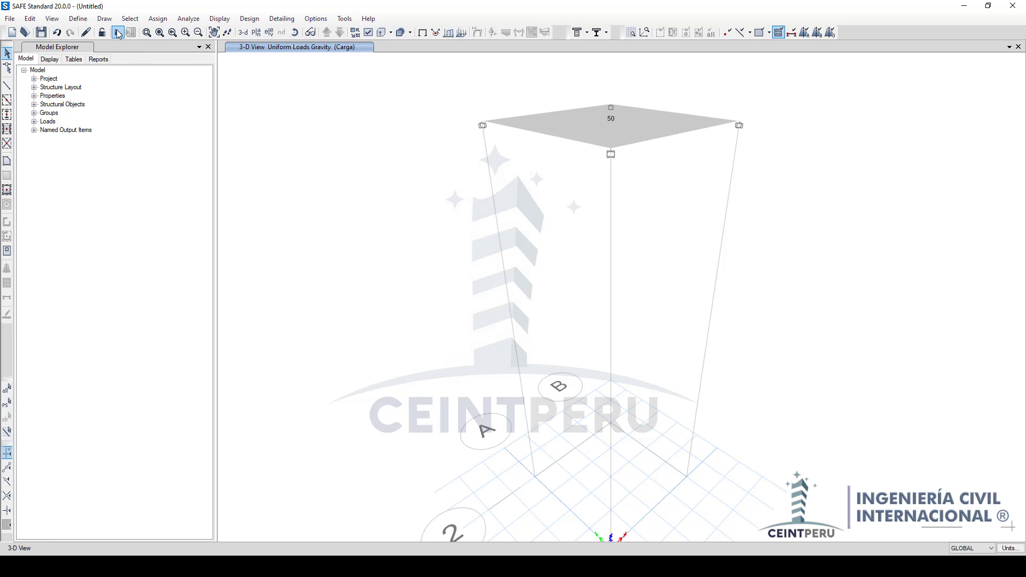
Step: Run the analysis for the Peso Propio and Carga cases, saving the model over the existing file Modelo Ribbed SAFE.FDB
left_click(189, 18)
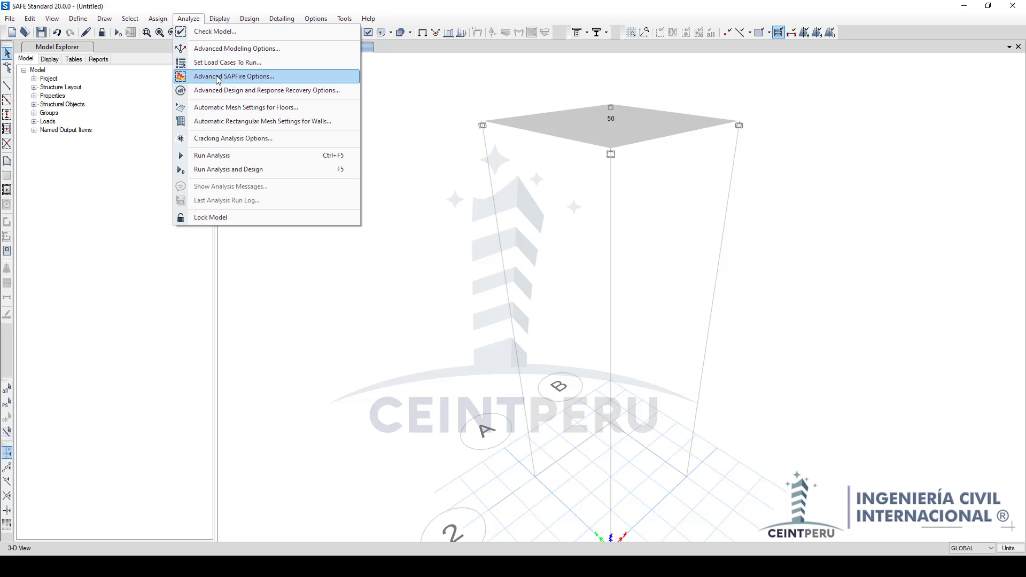
left_click(228, 62)
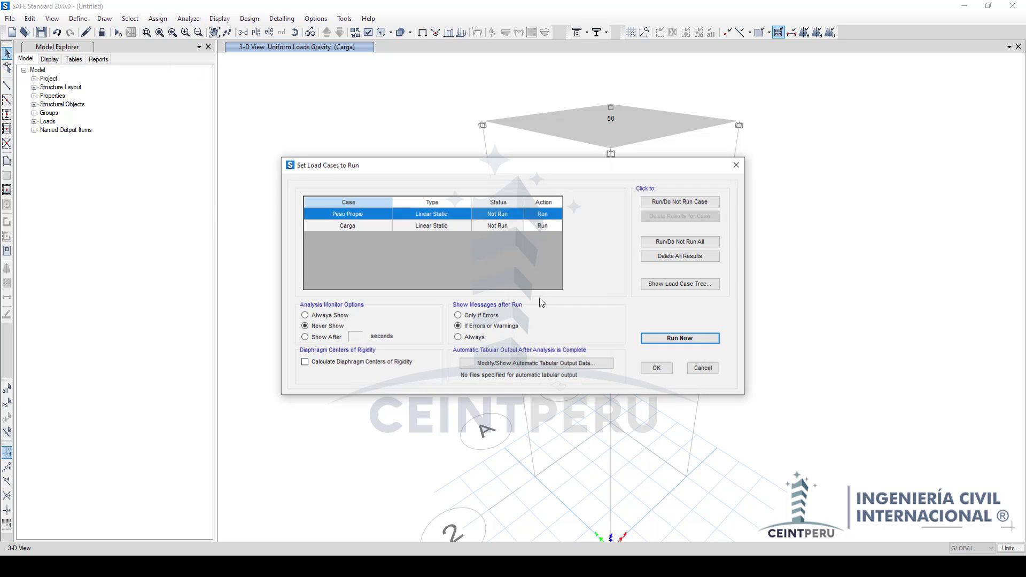
left_click(651, 337)
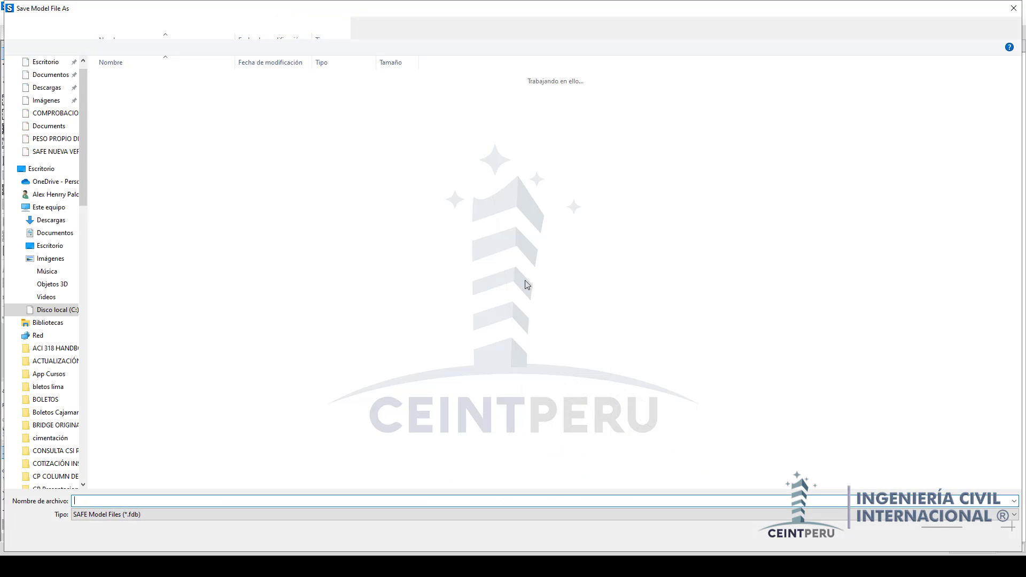
left_click(166, 80)
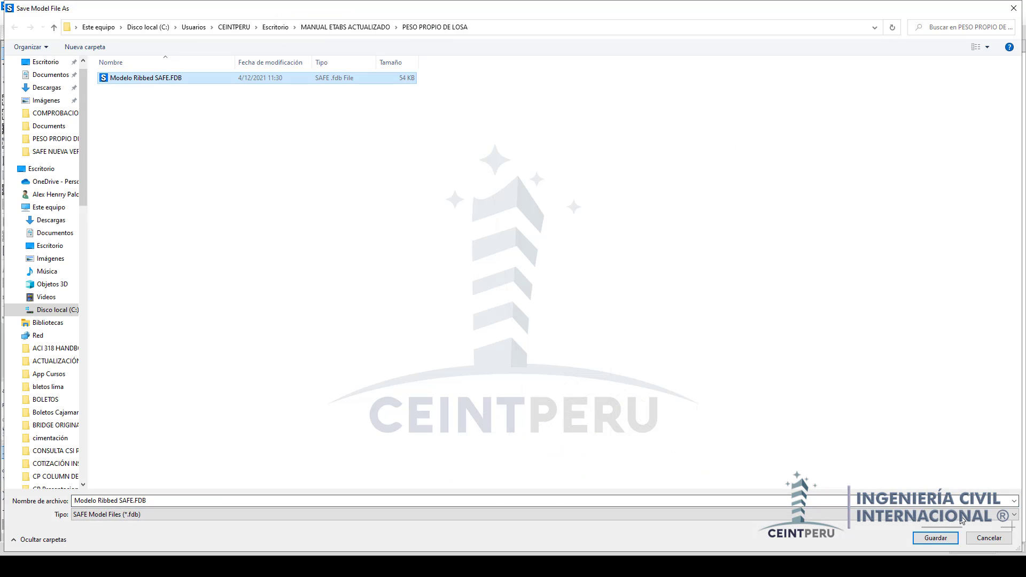
left_click(935, 538)
left_click(554, 285)
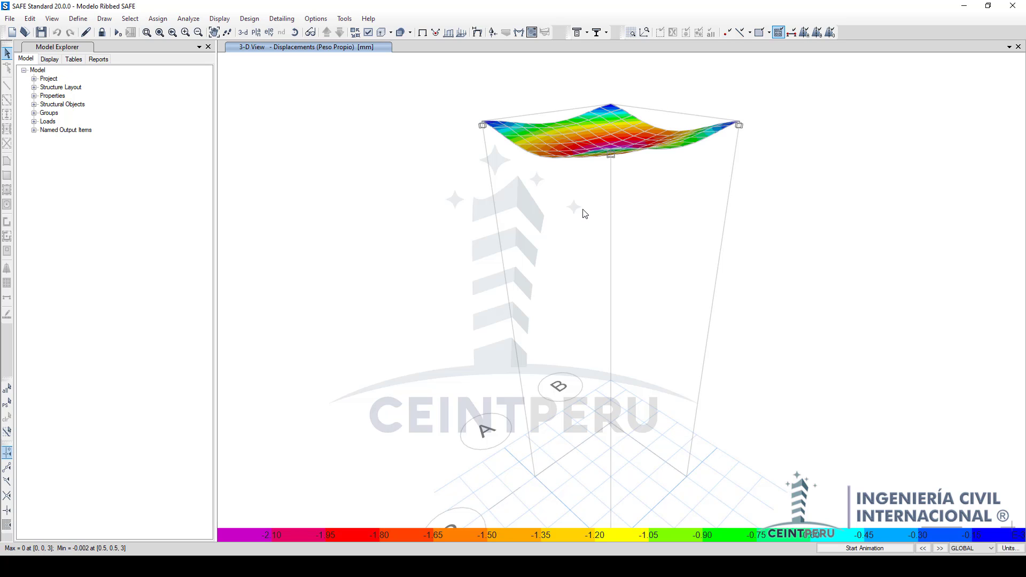
middle_click_drag(588, 203, 562, 253, "shift")
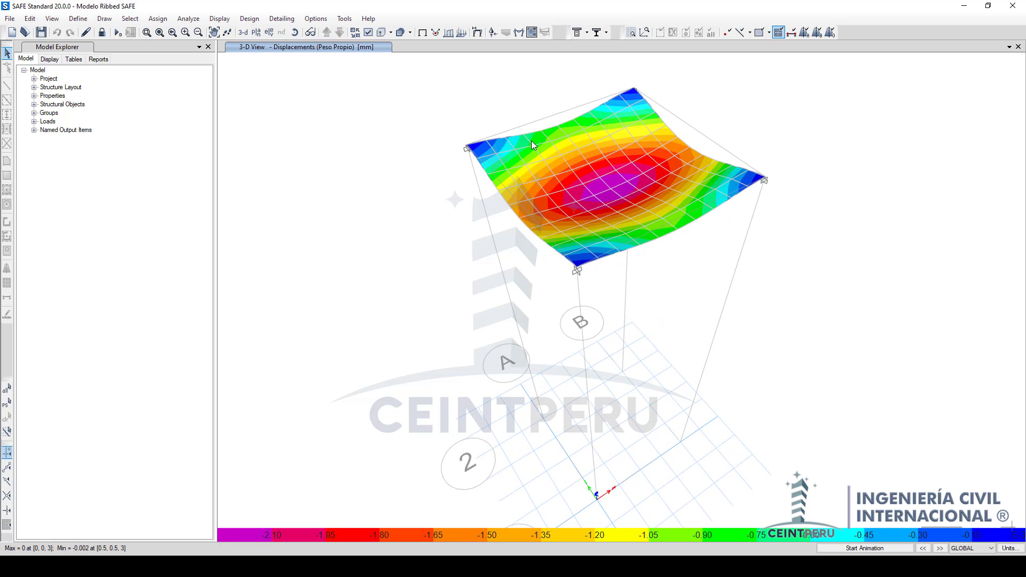
left_click(519, 33)
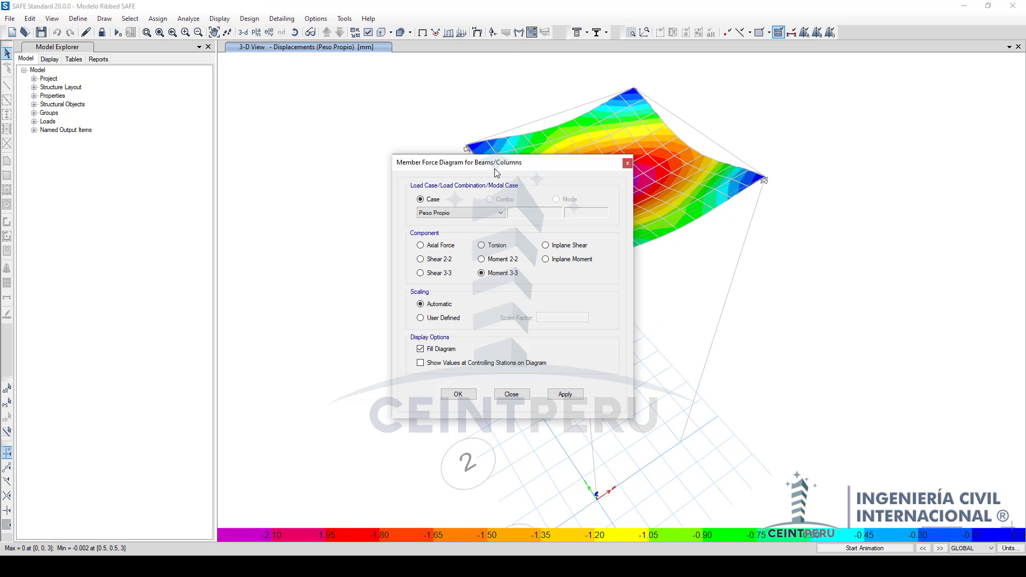
left_click(627, 163)
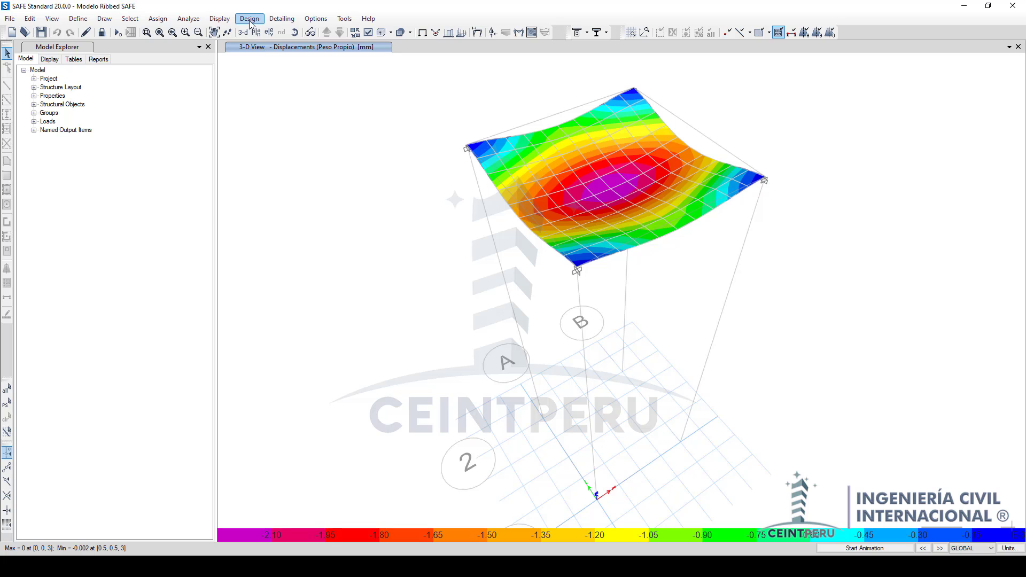
Step: Display the Material List by Object Type table from the miscellaneous model data
left_click(225, 20)
left_click(268, 201)
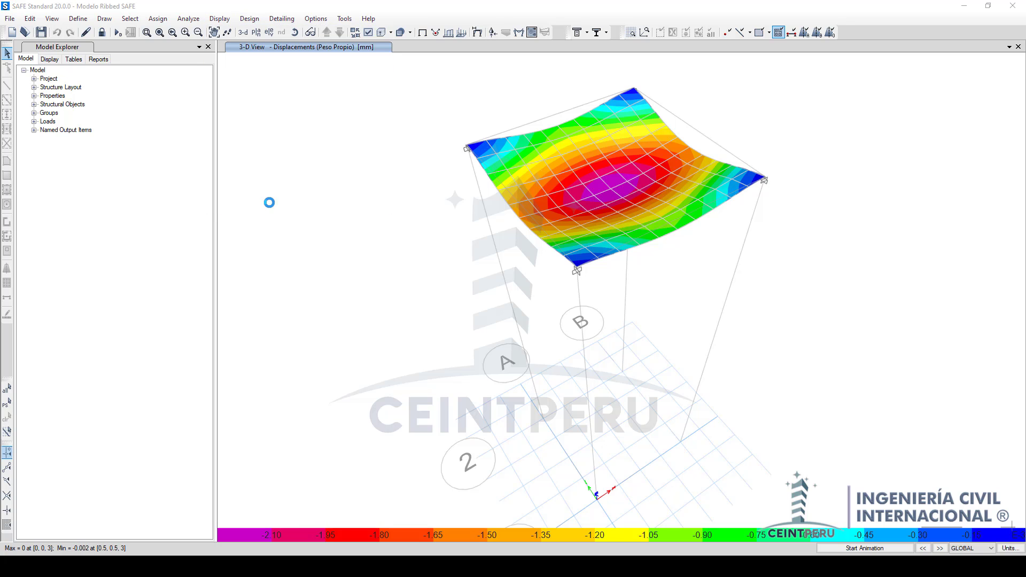
left_click_drag(408, 117, 486, 106)
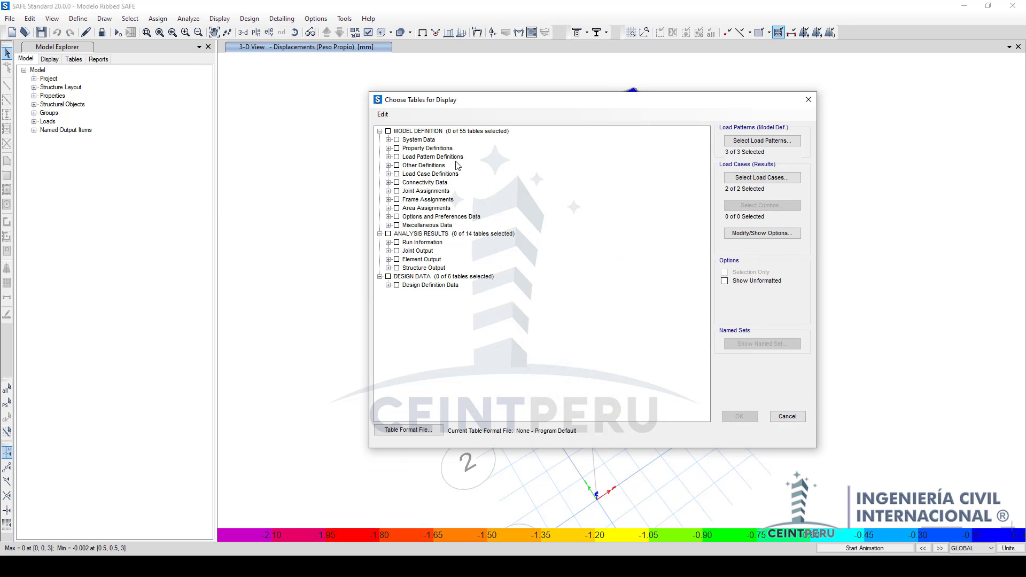
left_click(389, 226)
left_click(397, 242)
left_click(414, 251)
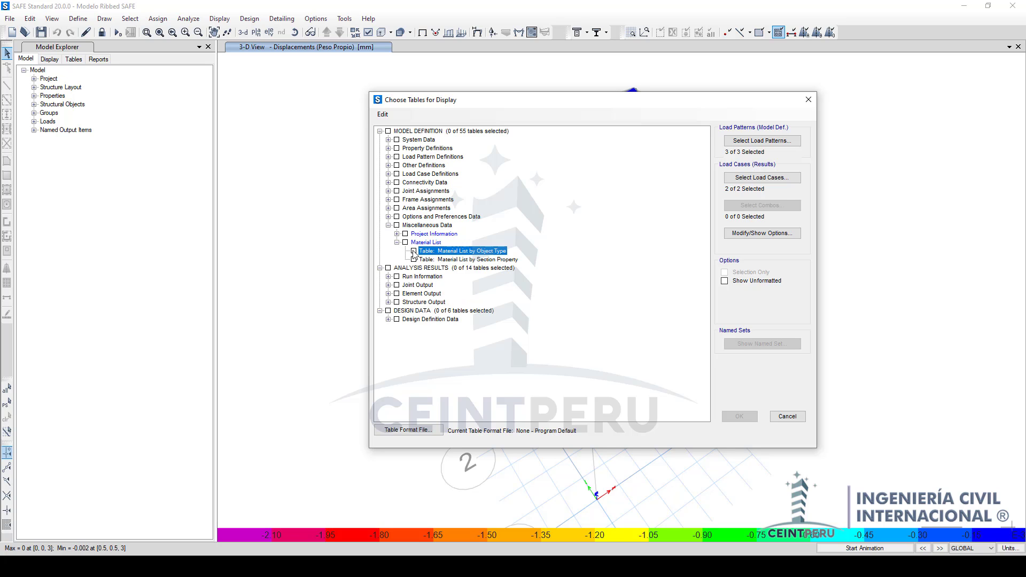
left_click(736, 417)
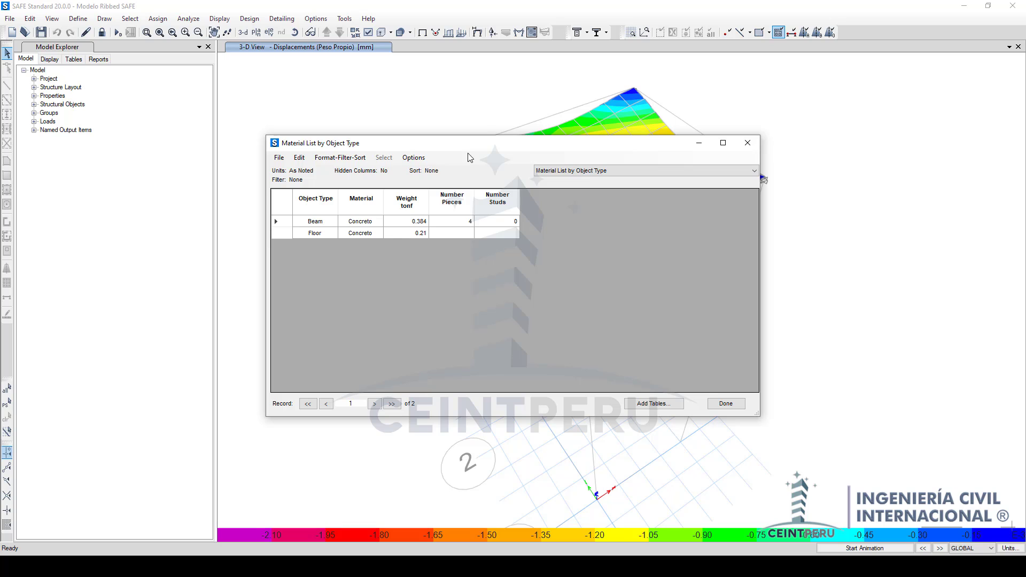
Step: Compare the Floor object's concrete weight in the material list with the Peso Propio cell in the Excel worksheet, and close the table
left_click(283, 234)
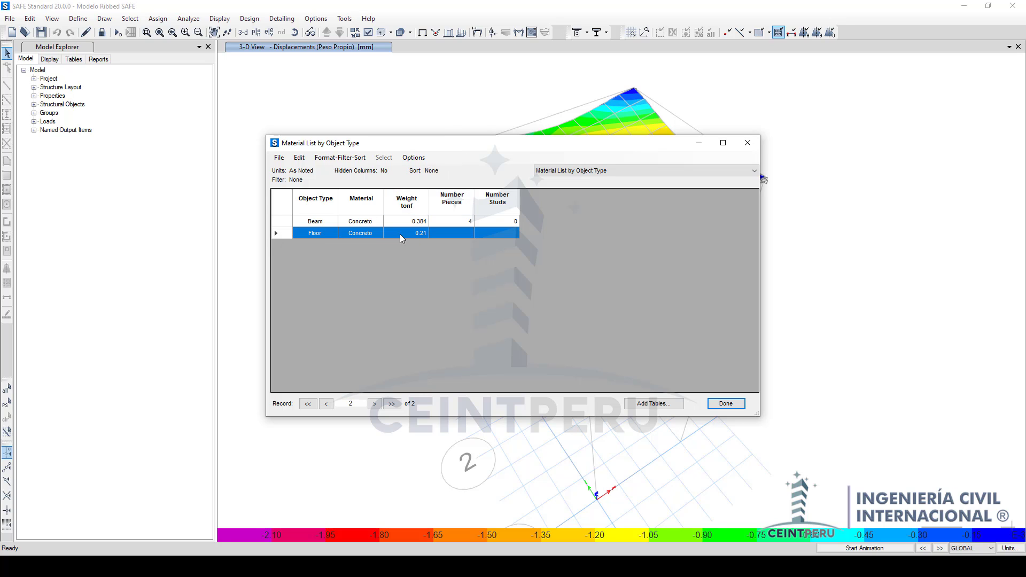
left_click(418, 239)
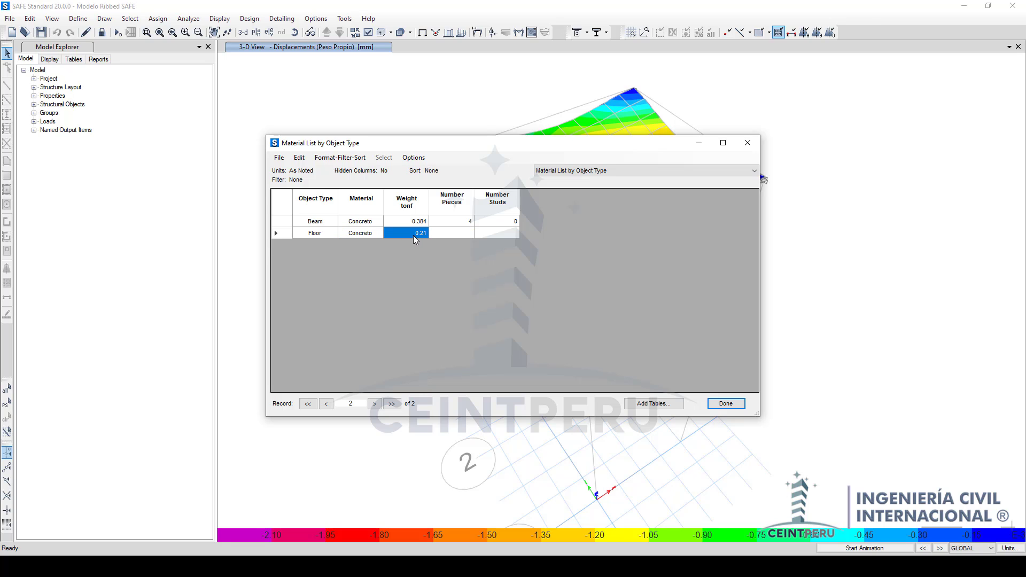
key("super")
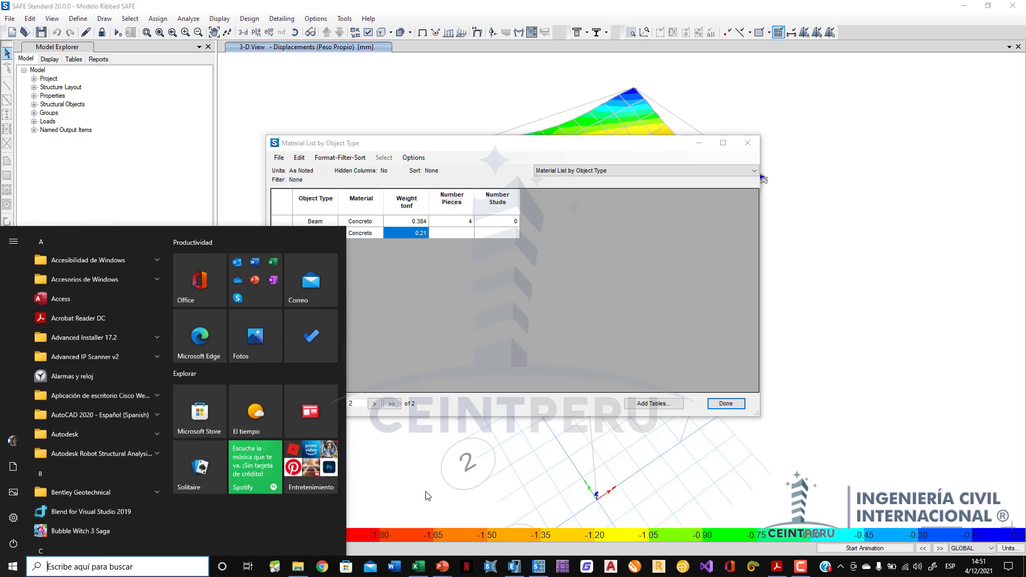
left_click(419, 567)
left_click(718, 300)
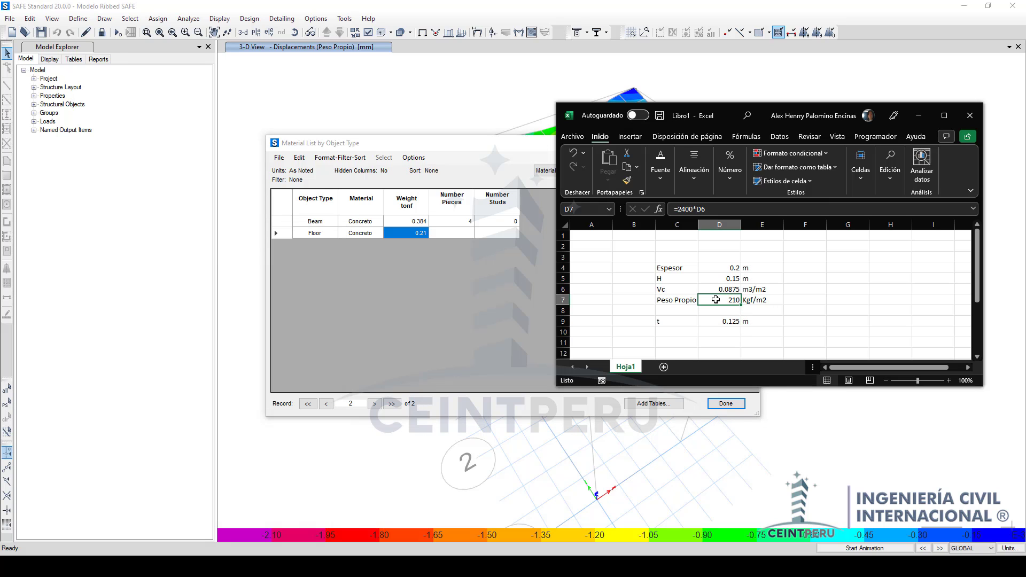
left_click(506, 153)
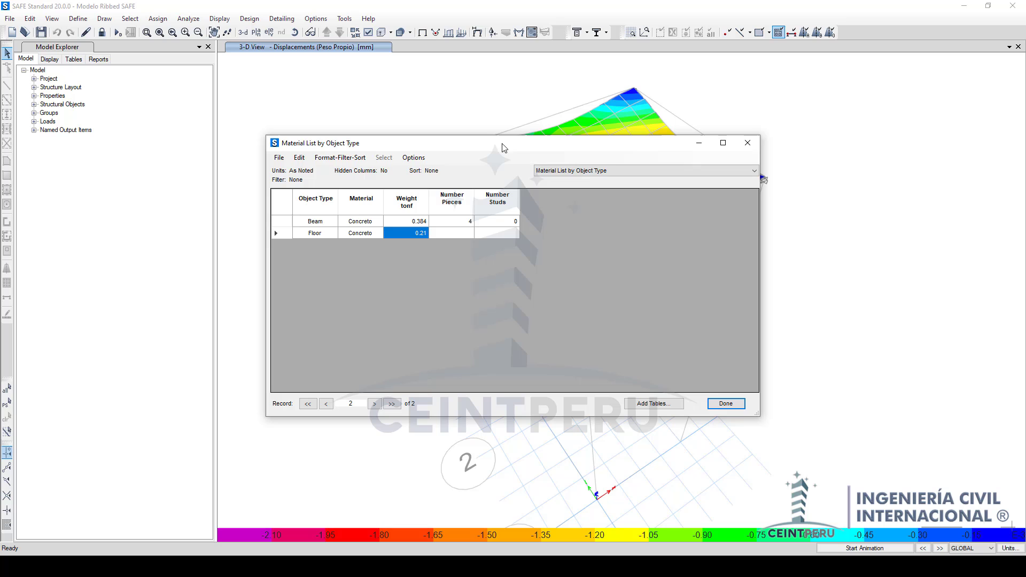
left_click(747, 149)
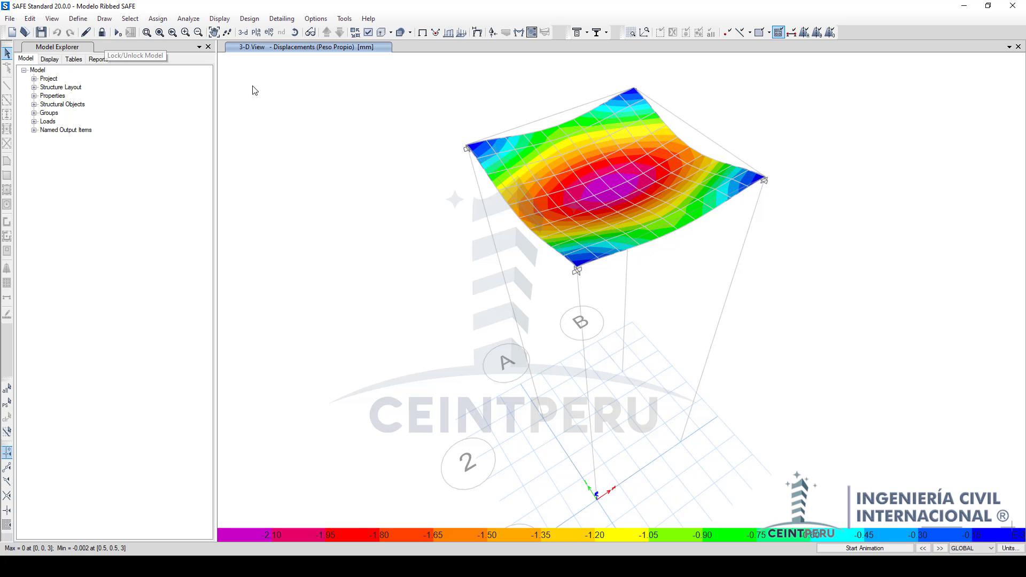
Step: Display the filled Moment 3-3 diagram of the beams for the Carga load case with automatic scaling
left_click(518, 33)
left_click_drag(463, 160, 304, 118)
left_click(313, 163)
left_click(302, 181)
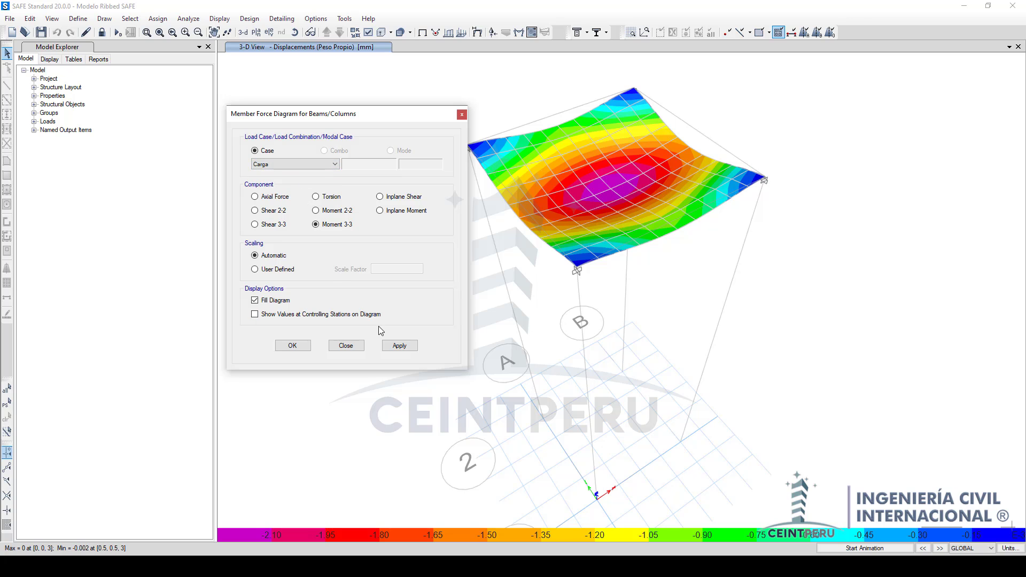
left_click(399, 346)
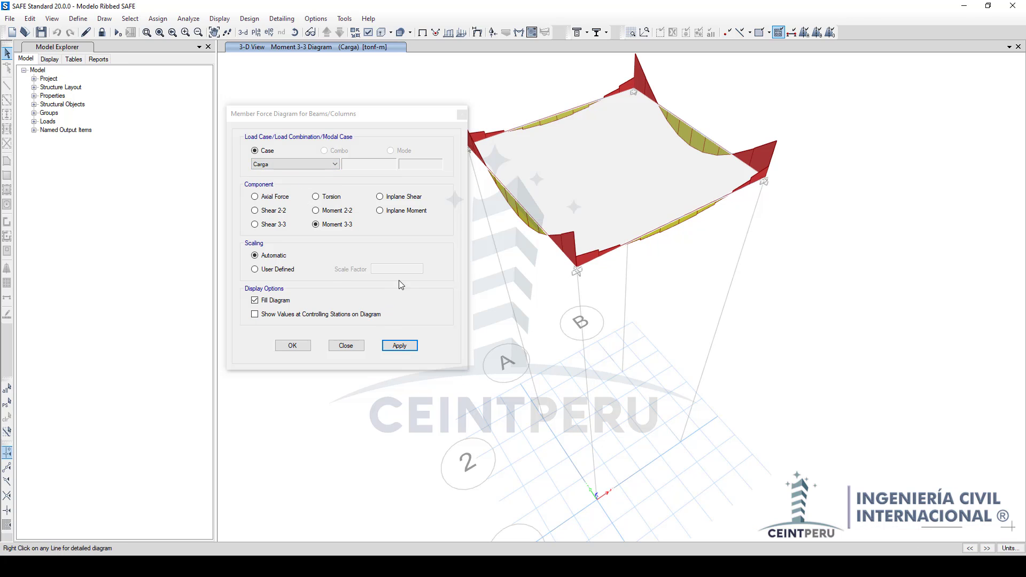
left_click(398, 118)
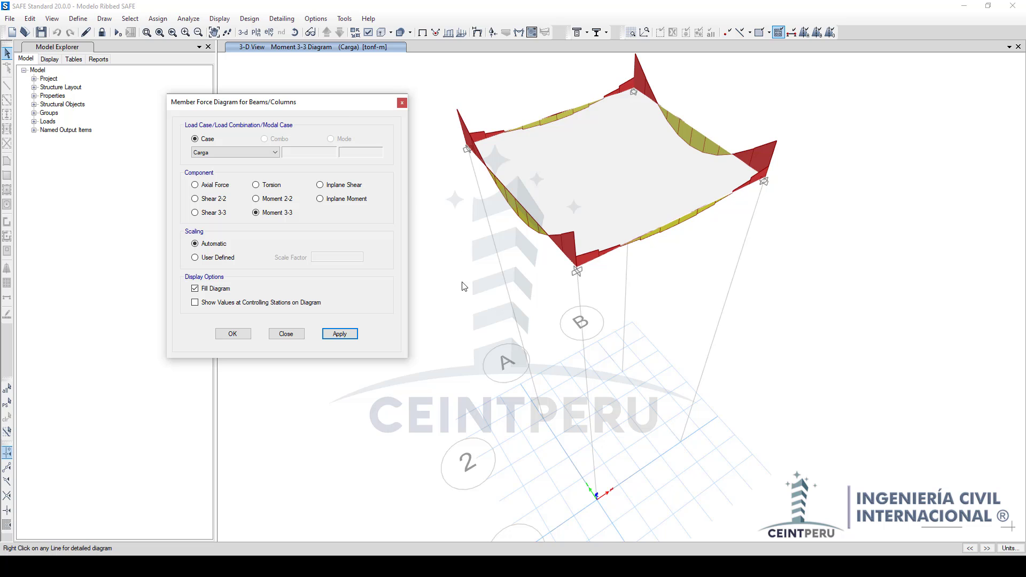
Step: Examine and compare the Moment 3-3 diagrams of the beams on all four slab edges to judge the load transfer direction
middle_click_drag(481, 309, 479, 292, "shift")
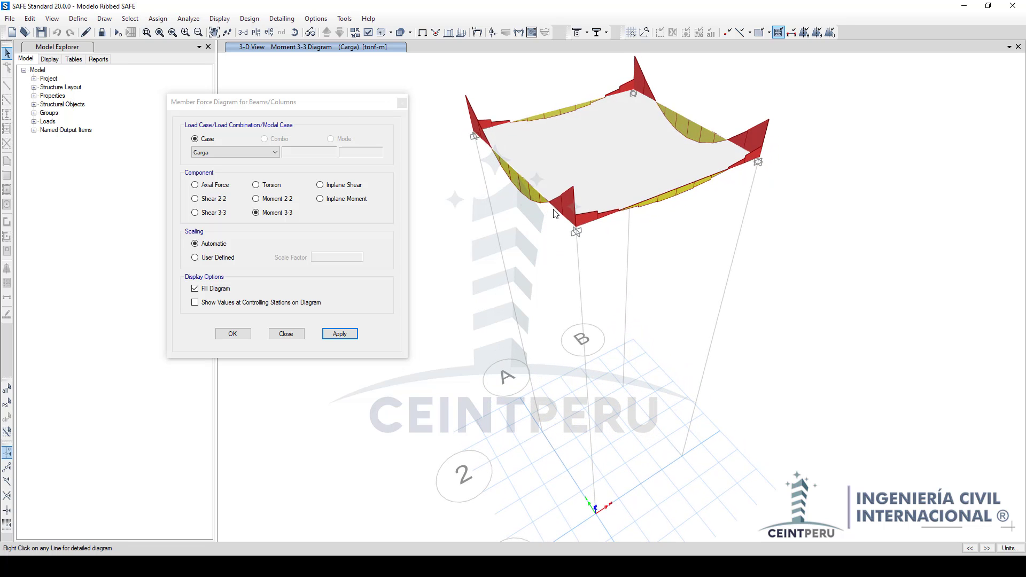
middle_click_drag(554, 210, 551, 271)
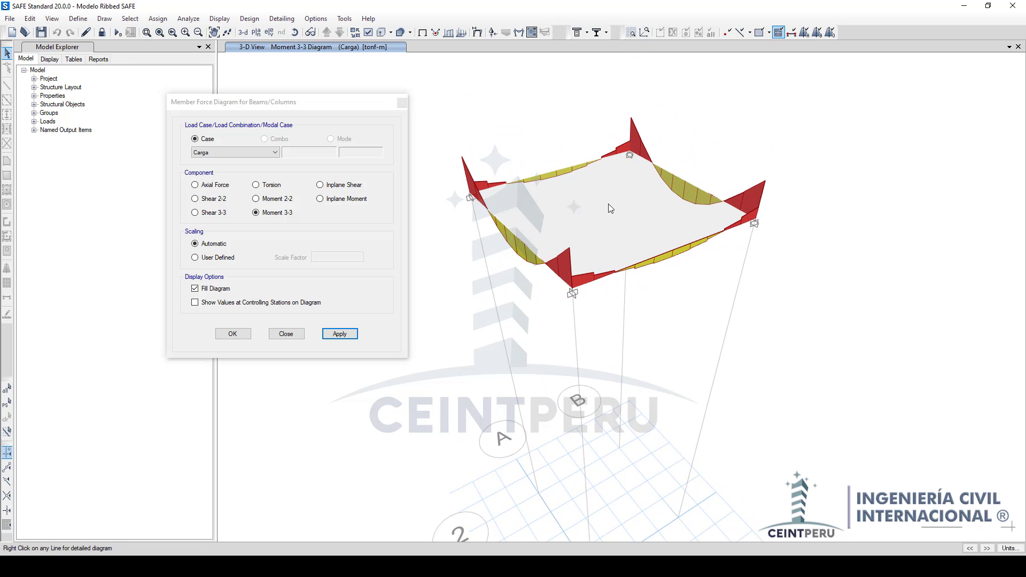
middle_click_drag(601, 223, 643, 223, "shift")
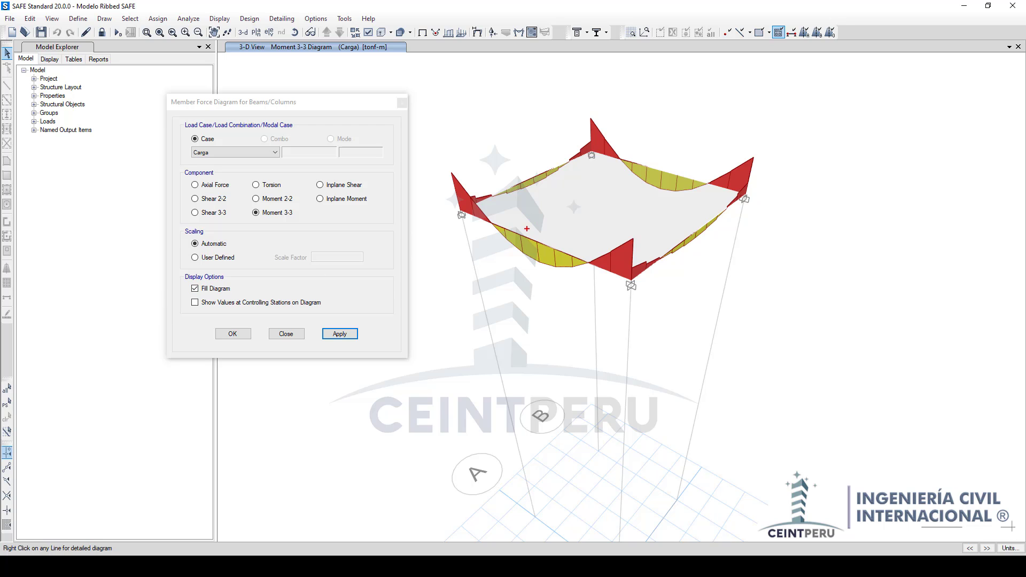
left_click_drag(519, 234, 539, 213)
left_click_drag(646, 157, 677, 142)
mouse_move(598, 225)
left_mouse_down()
mouse_move(562, 232)
mouse_move(624, 181)
left_mouse_up()
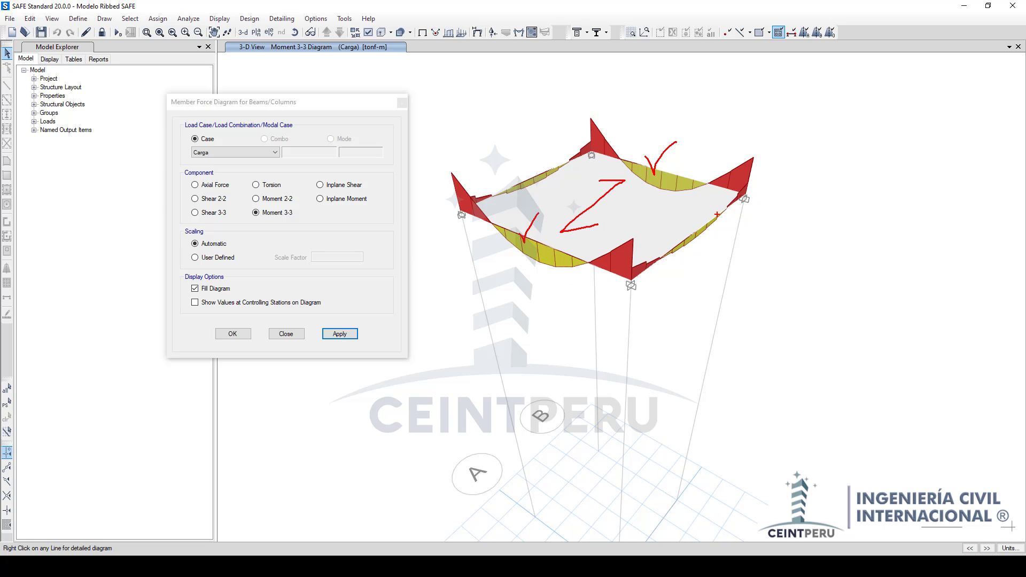
left_click_drag(718, 214, 685, 241)
mouse_move(547, 171)
left_mouse_down()
mouse_move(513, 188)
mouse_move(539, 181)
left_mouse_up()
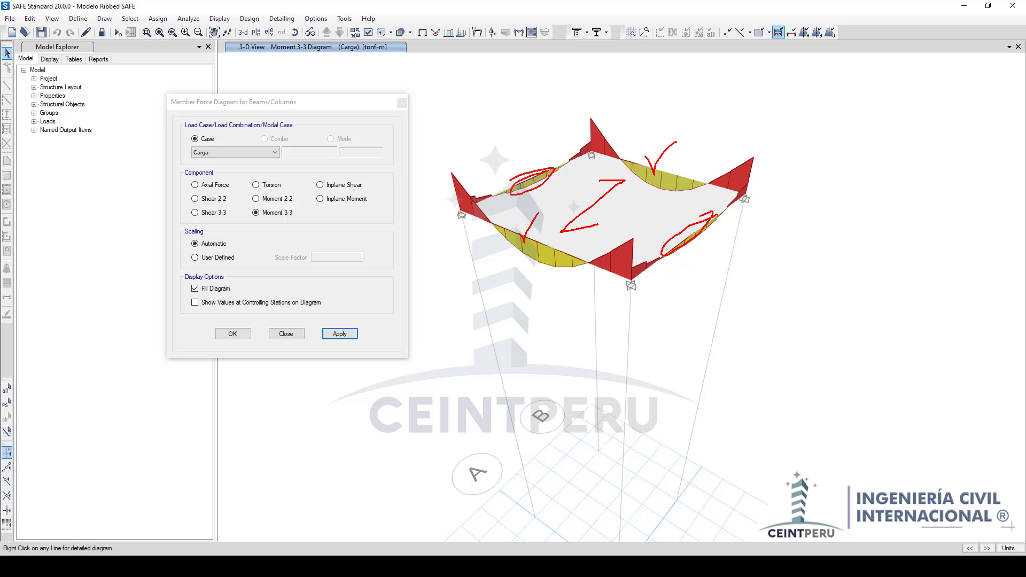
key("Escape")
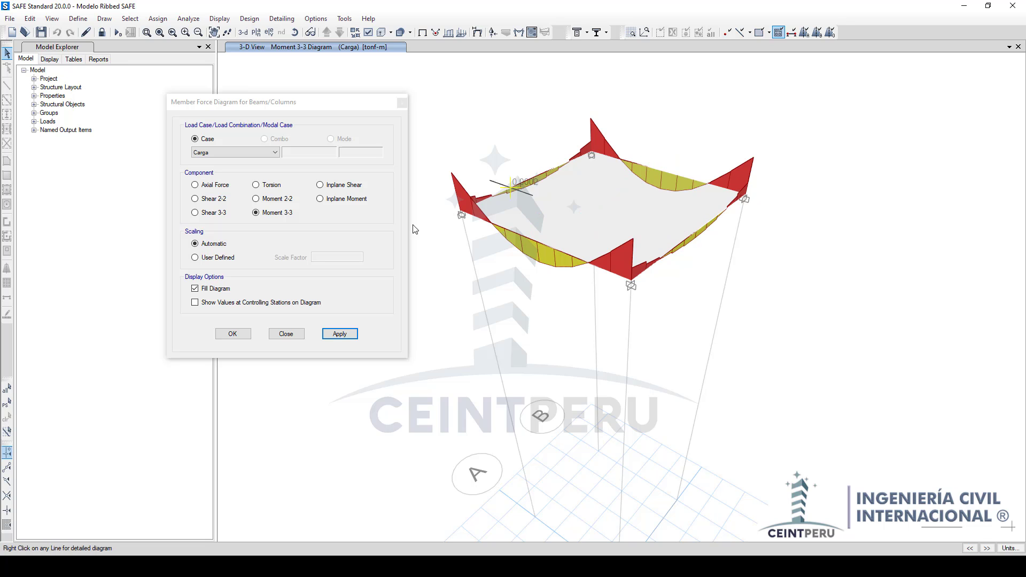
left_click_drag(286, 105, 370, 150)
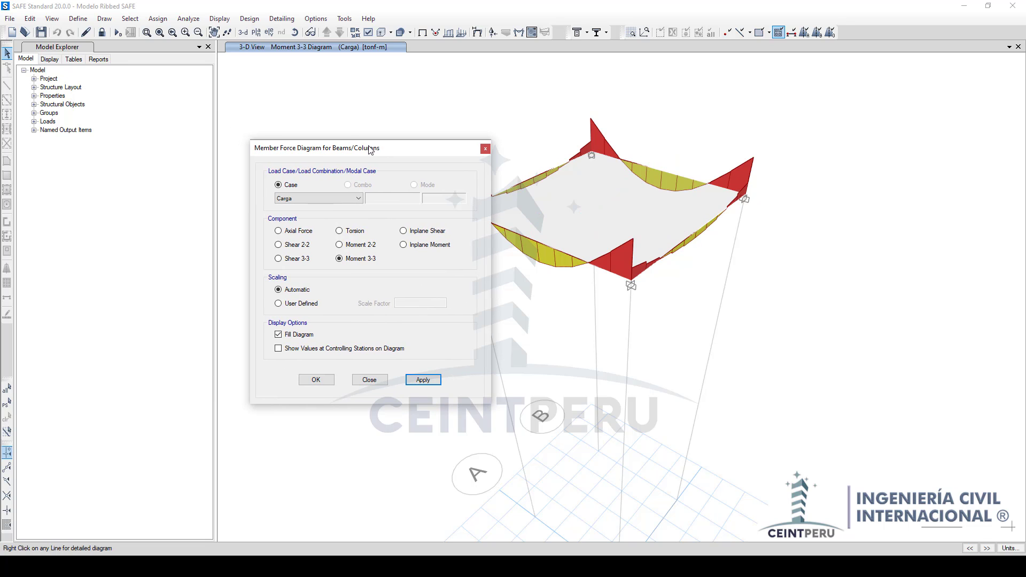
left_click(369, 380)
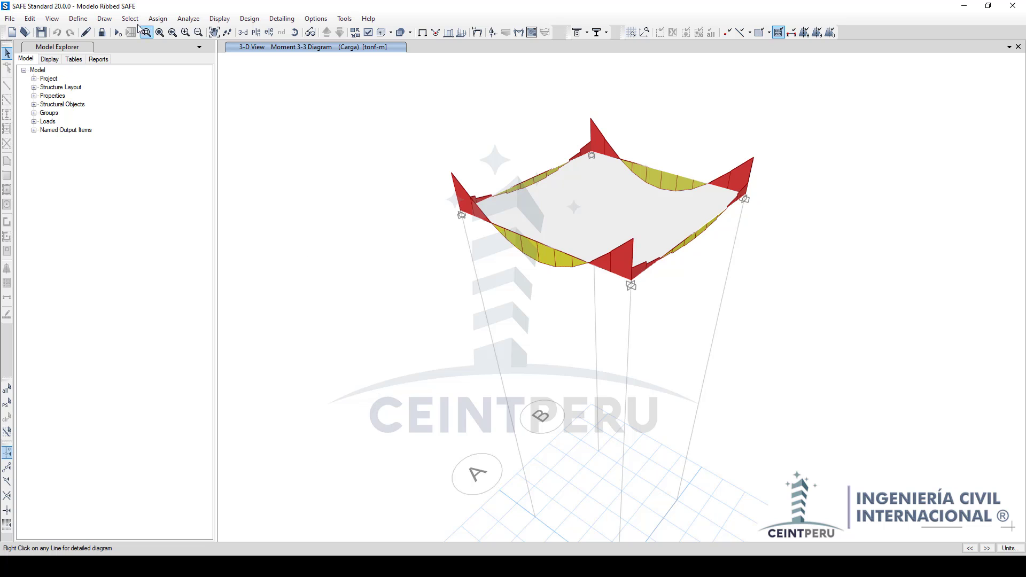
Step: Review the ribbed dimensions and rib direction in the Aligerado slab property, and close the definitions without changes
left_click(78, 18)
mouse_move(98, 49)
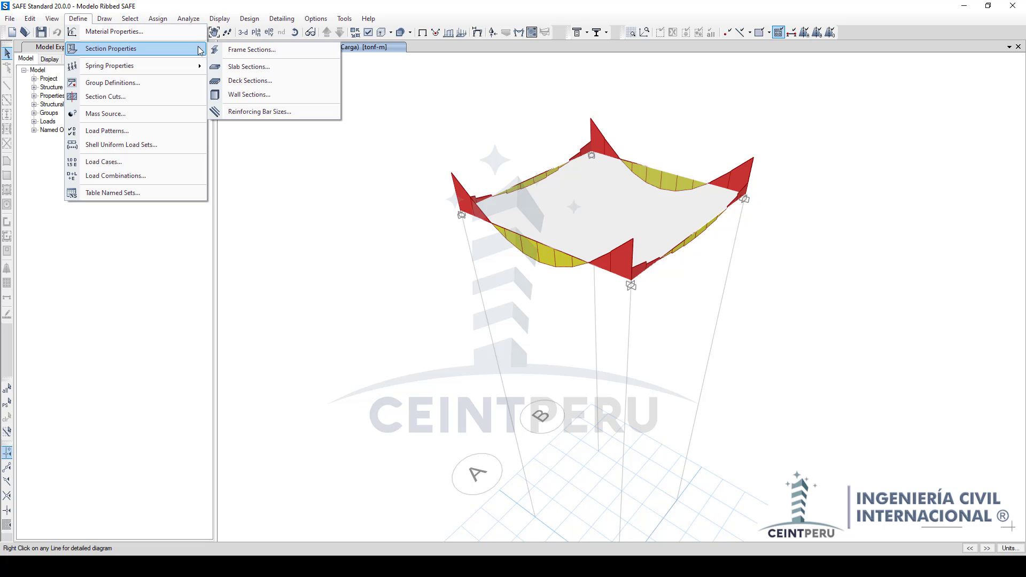
left_click(250, 66)
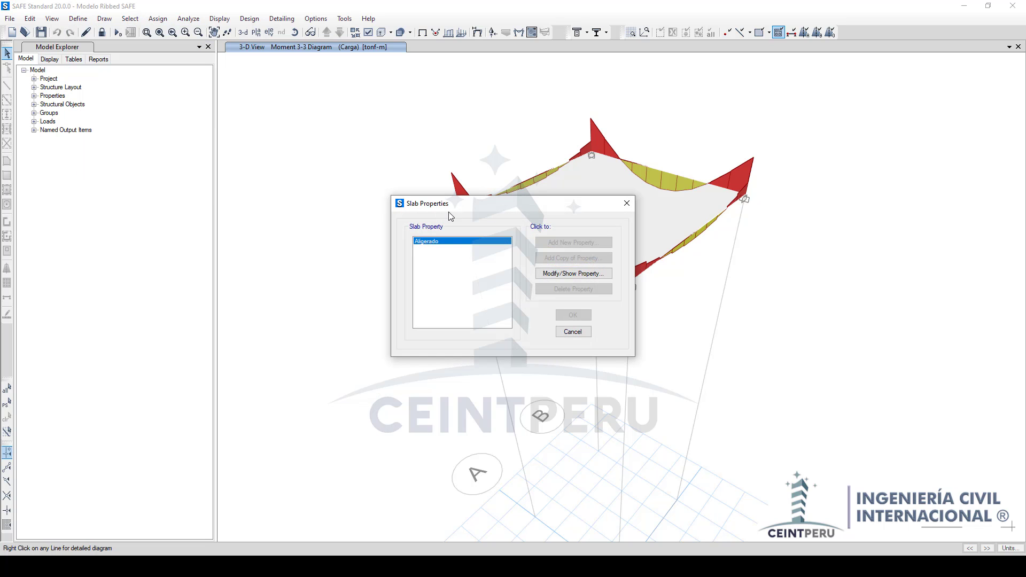
left_click(564, 275)
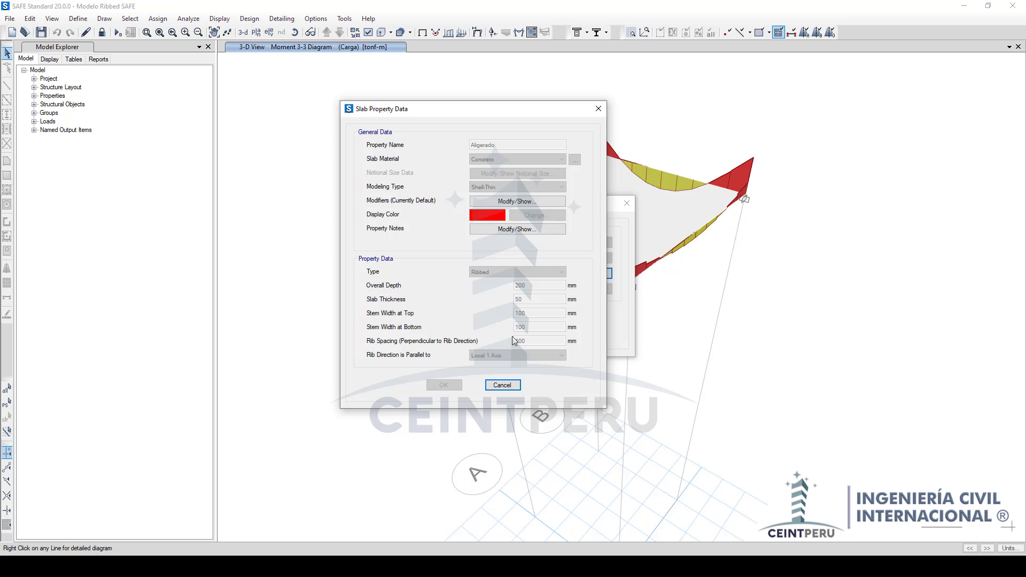
left_click(598, 109)
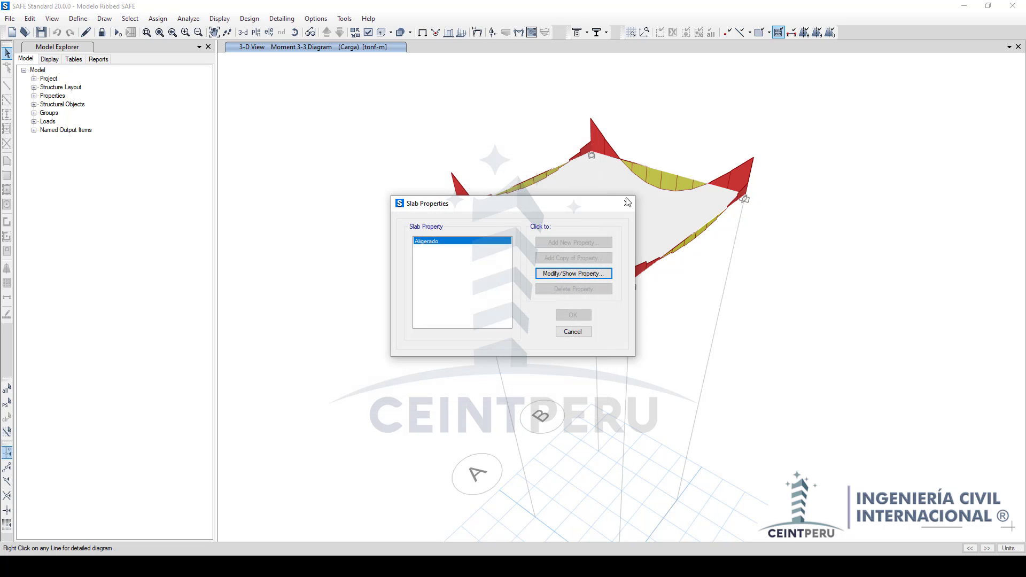
left_click(626, 204)
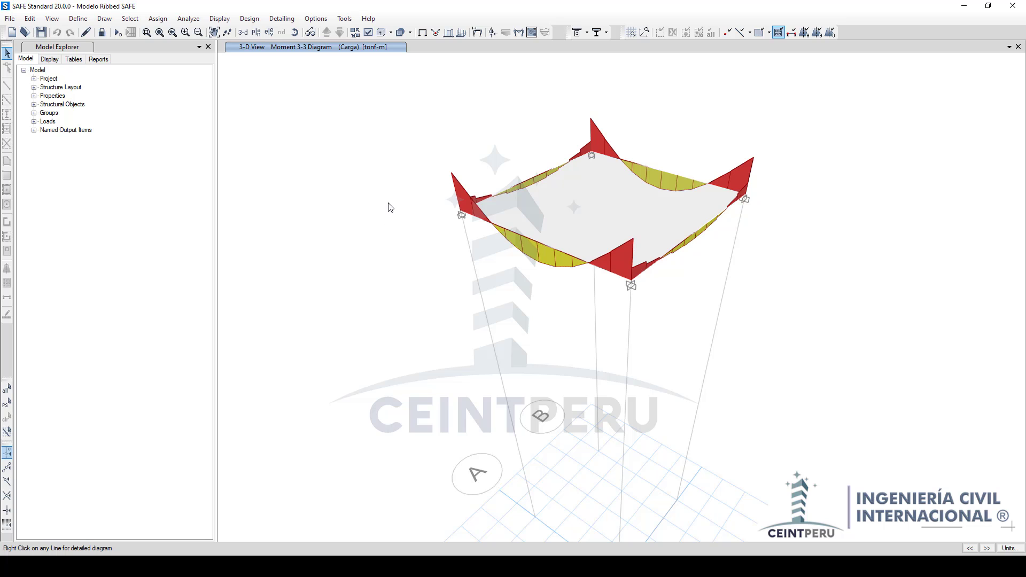
Step: Switch to SAP2000 and start a new model from the Grid Only template in Kgf, m, C units
left_click_drag(388, 203, 384, 379)
key("super")
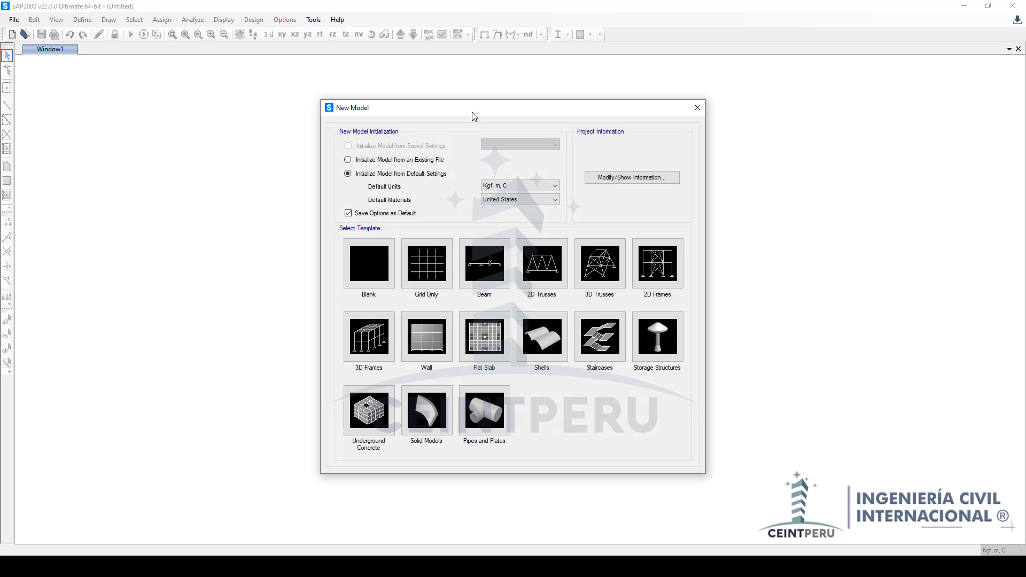
left_click_drag(472, 116, 486, 105)
left_click(445, 269)
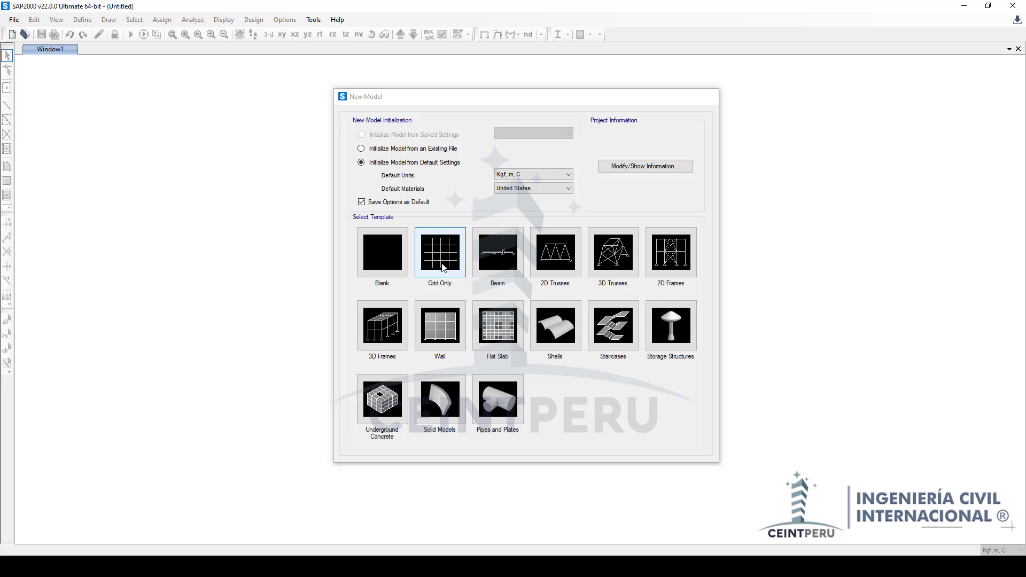
Step: Create the grid with 2 lines in X, 2 in Y and 1 in Z, spaced 1 m in X and Y
double_click(533, 228)
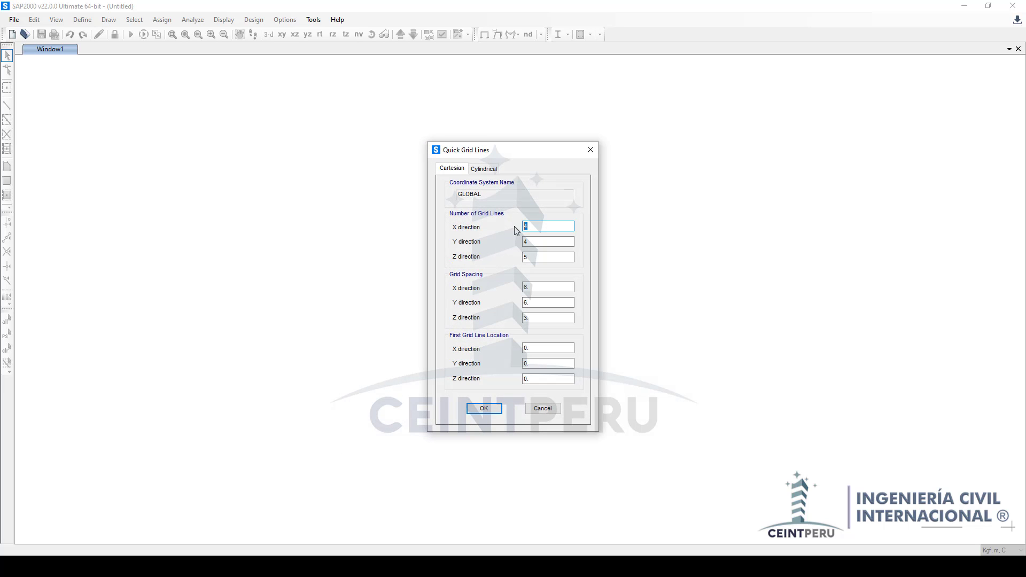
type("22")
key("Tab")
type("1")
key("Tab")
key("Tab")
type("1")
left_click(531, 320)
key("shift+Tab")
key("shift+Tab")
key("shift+Tab")
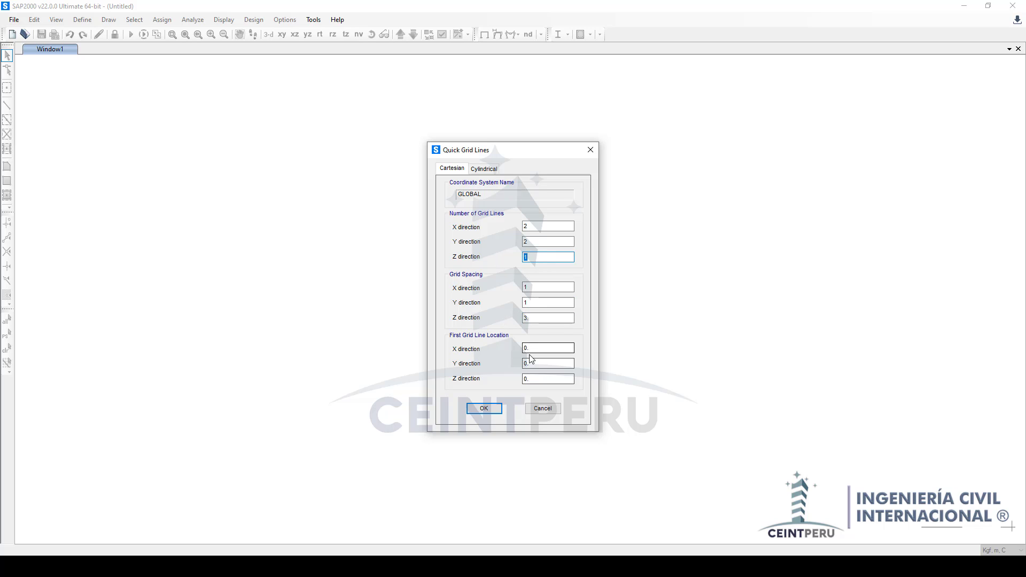
left_click(484, 408)
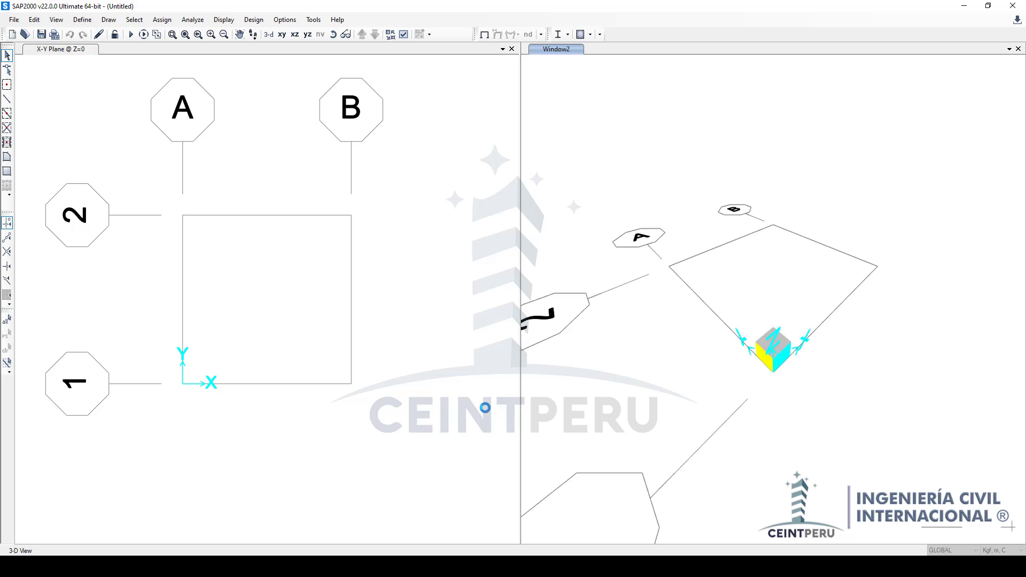
Step: Rename the 4000Psi material as Concreto and set its weight per unit volume to 2400 kgf/m³
left_click(74, 22)
left_click(85, 32)
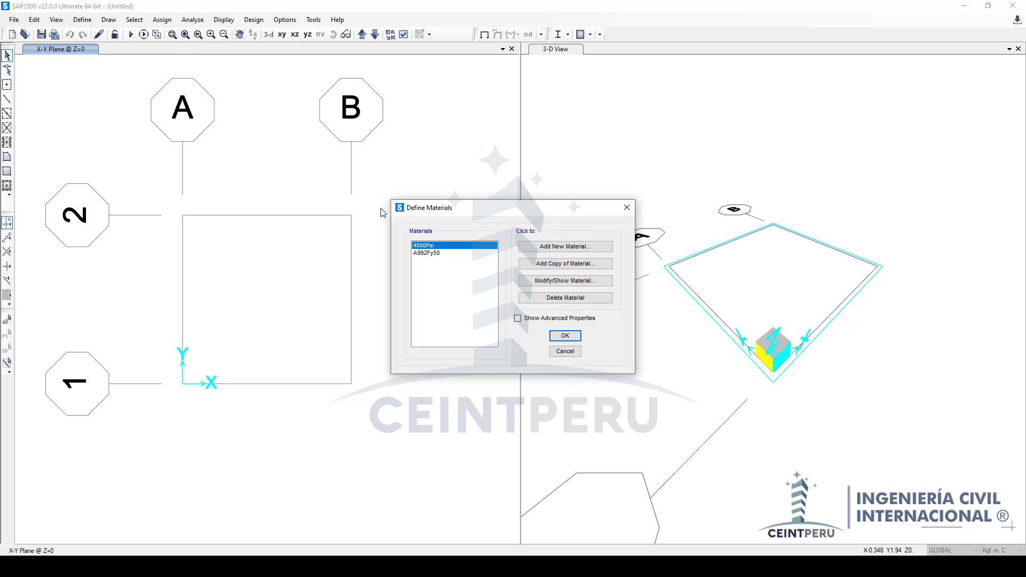
left_click(569, 281)
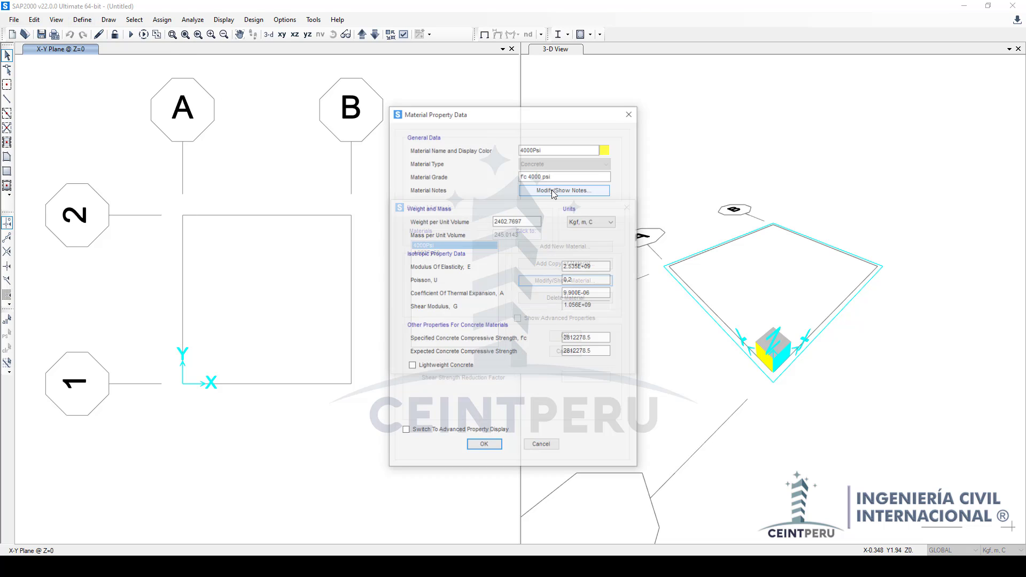
left_click_drag(554, 149, 464, 155)
type("Concreto")
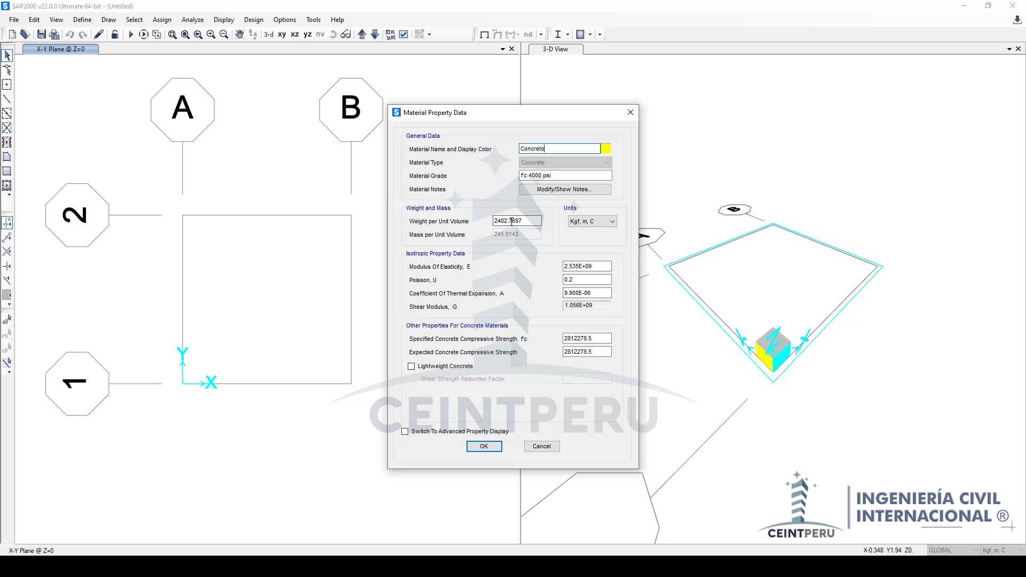
left_click_drag(532, 222, 475, 227)
type("2400")
left_click(483, 446)
left_click(565, 340)
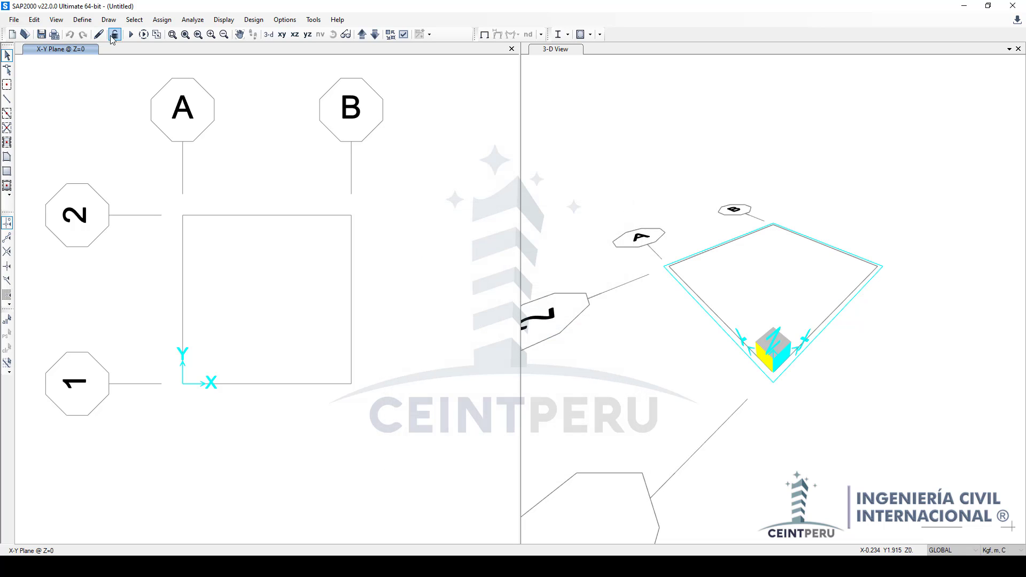
Step: Add a rectangular concrete frame section named Viga with a depth and width of 0.2 m
left_click(82, 20)
mouse_move(115, 53)
left_click(224, 52)
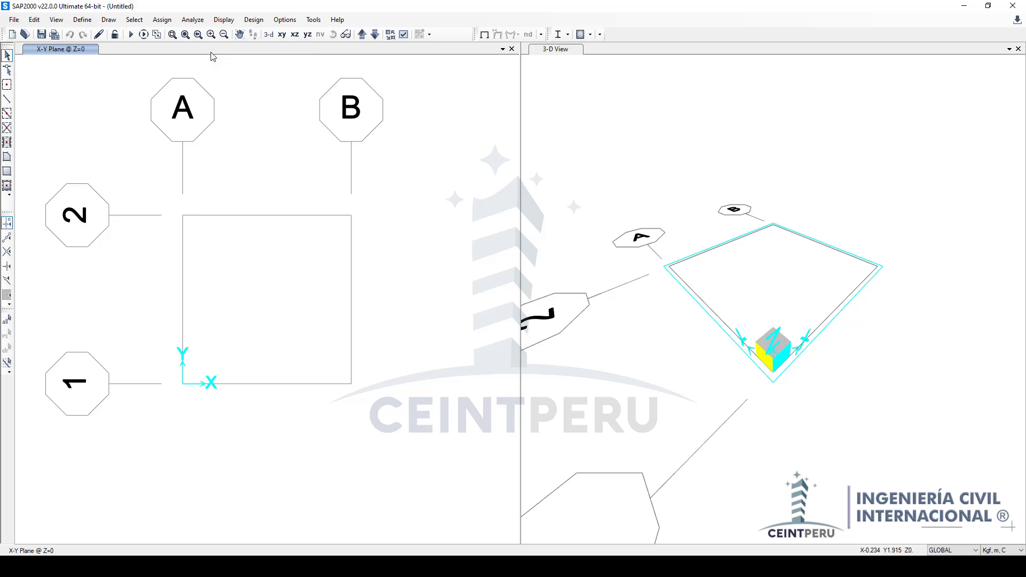
left_click(586, 220)
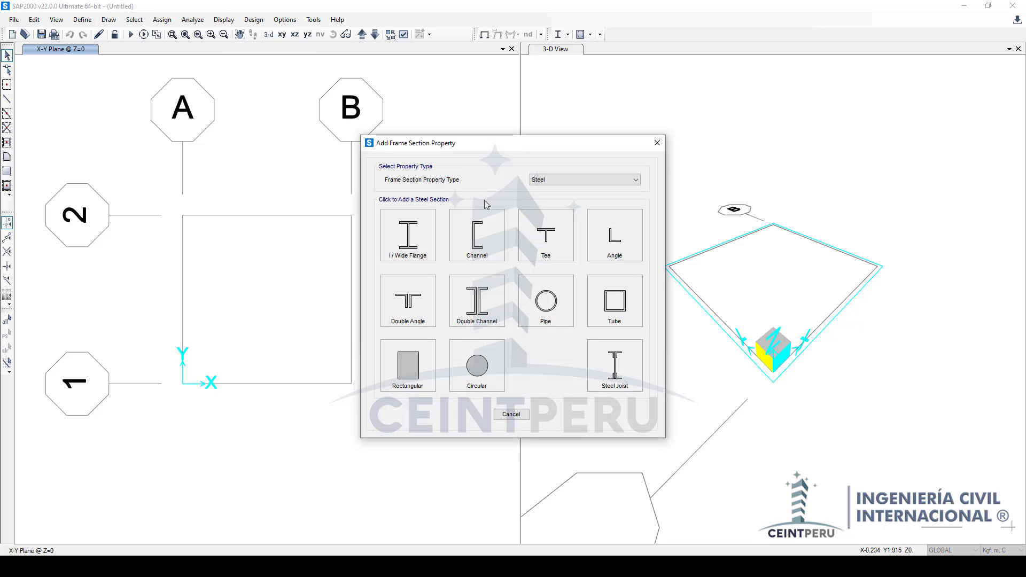
left_click(546, 183)
left_click(553, 201)
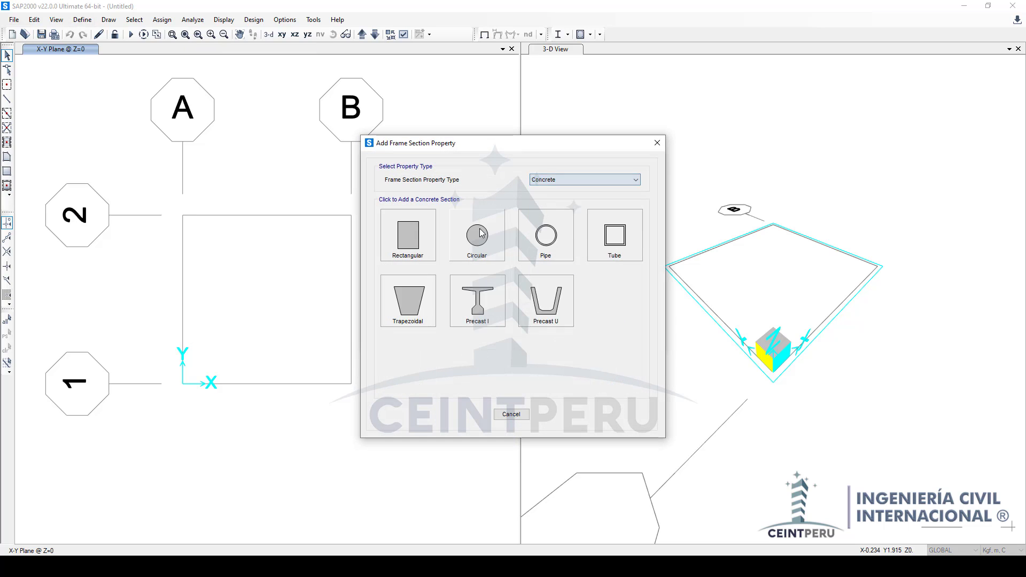
left_click(432, 239)
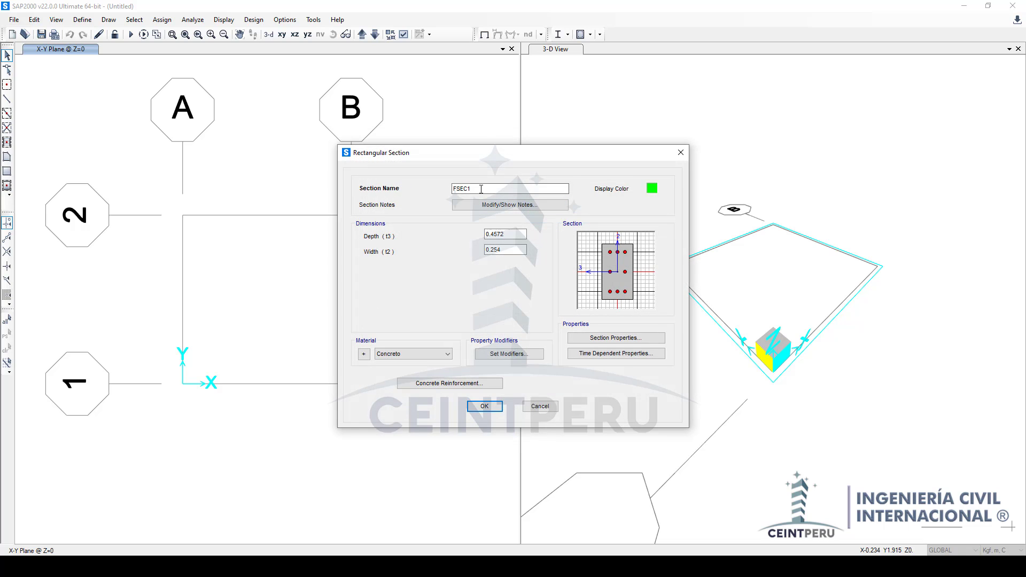
type("Viga")
key("Tab")
type("0.2")
key("Tab")
type("0.2")
key("Tab")
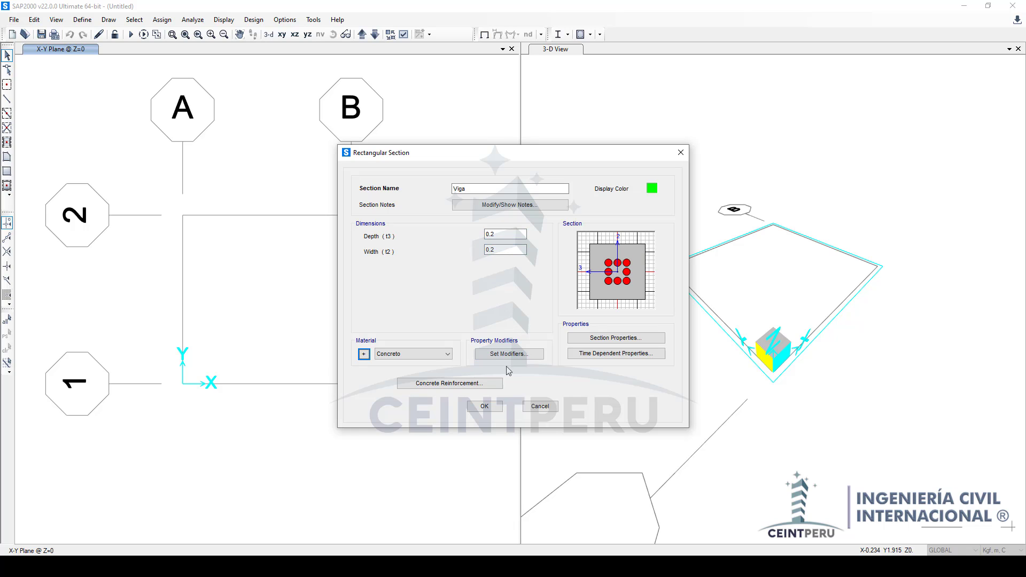
Step: Set the Viga section's reinforcement design type to Beam (M3 Design Only) and accept the frame section definitions
left_click(484, 385)
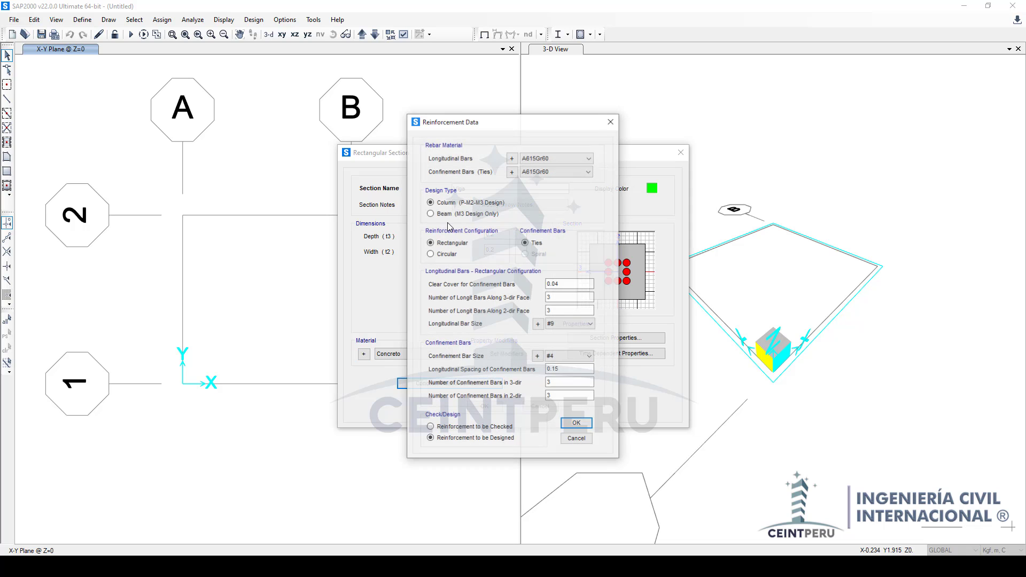
left_click(452, 215)
left_click(486, 338)
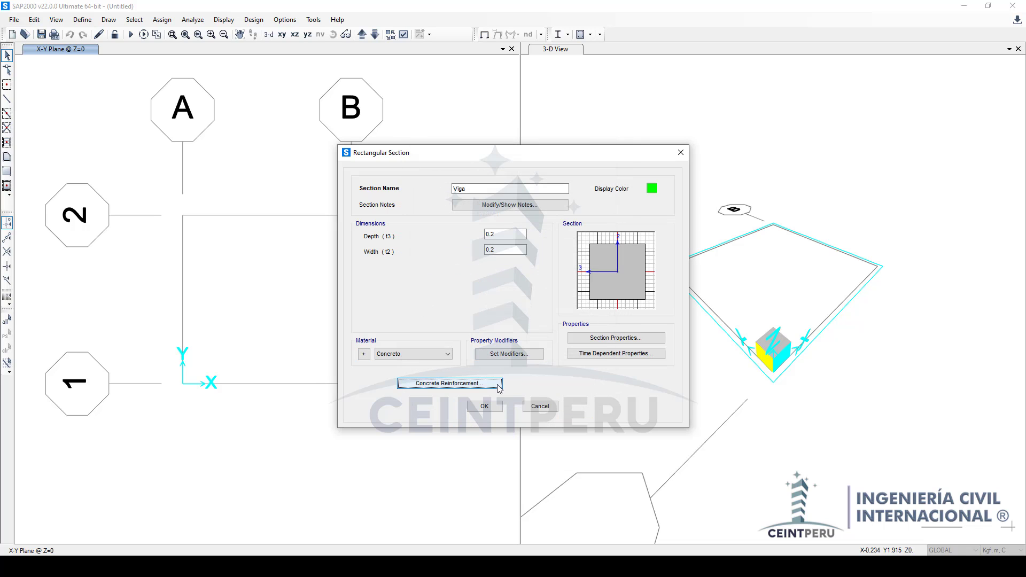
left_click(484, 406)
left_click(485, 334)
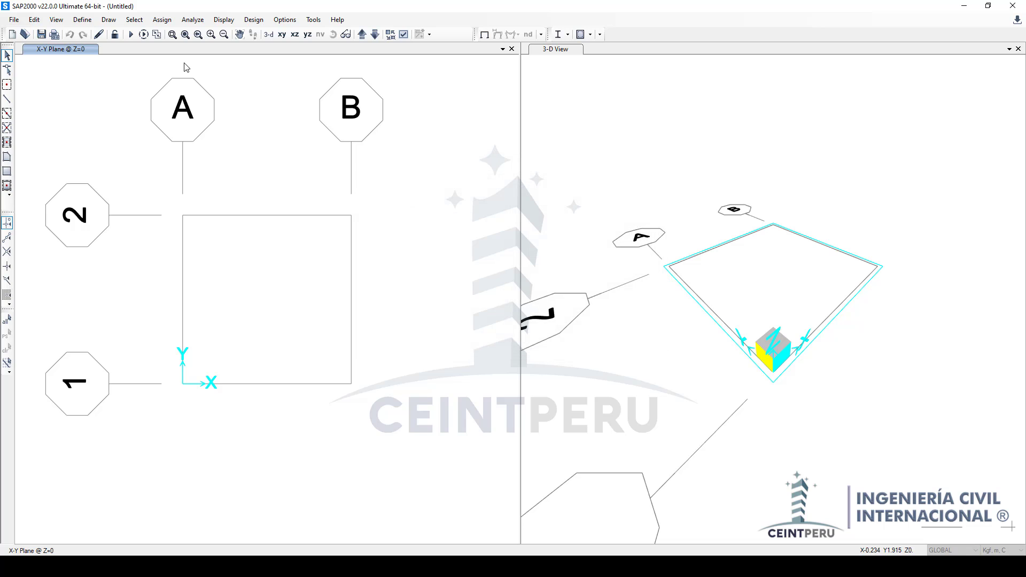
Step: Create a new Shell area section and name it Aligerado
left_click(82, 20)
mouse_move(134, 50)
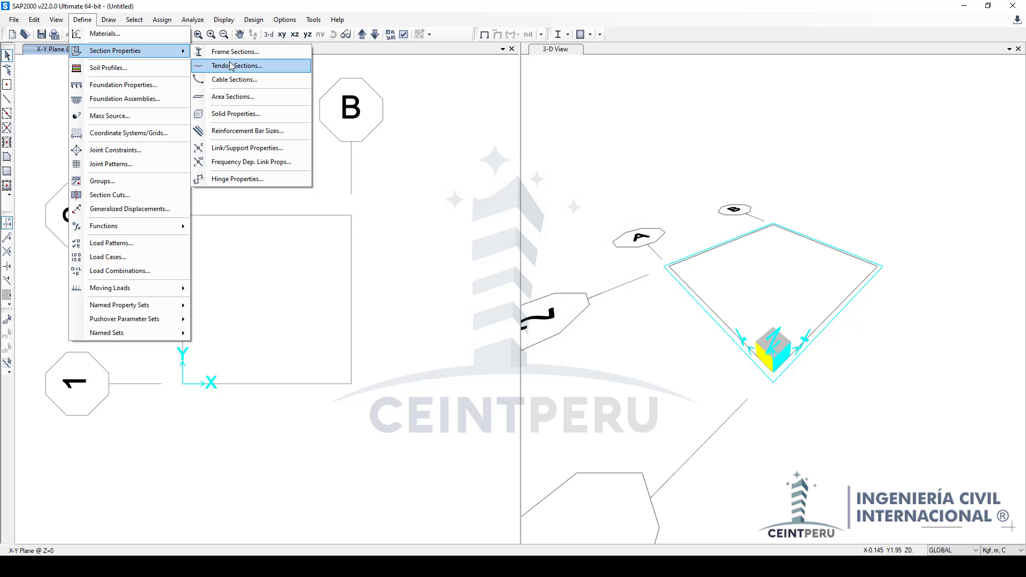
left_click(238, 98)
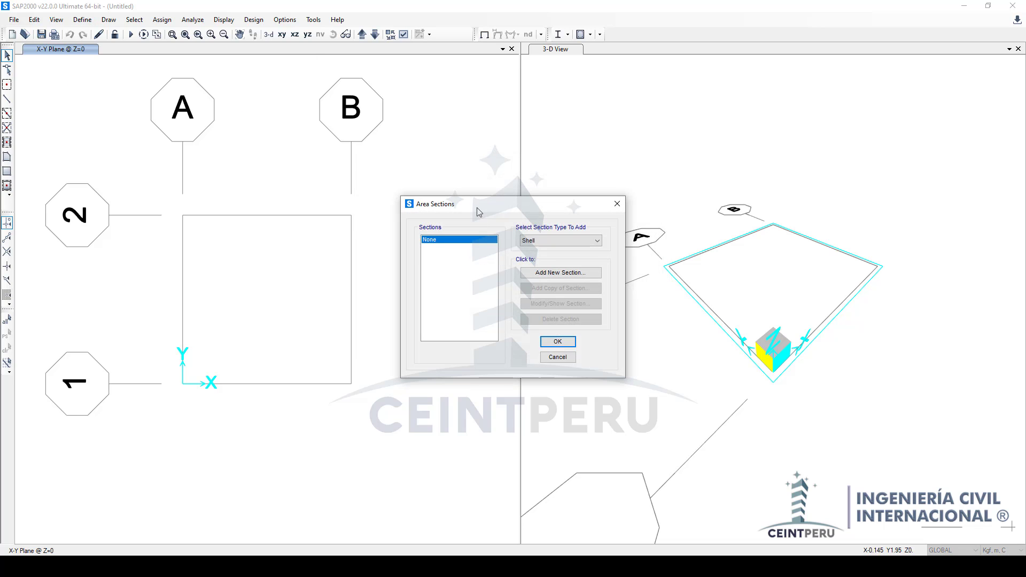
left_click_drag(479, 213, 492, 184)
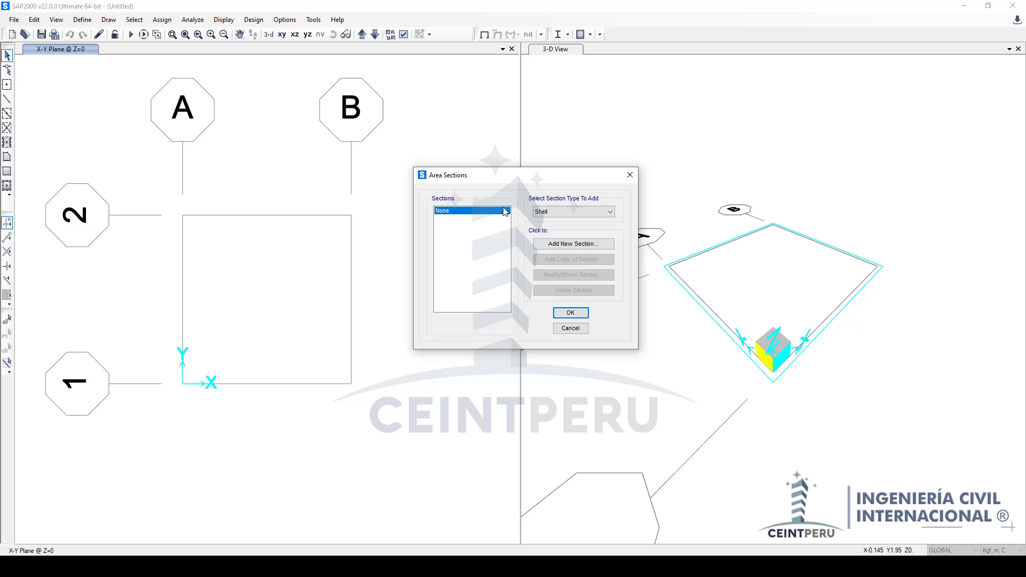
left_click(570, 244)
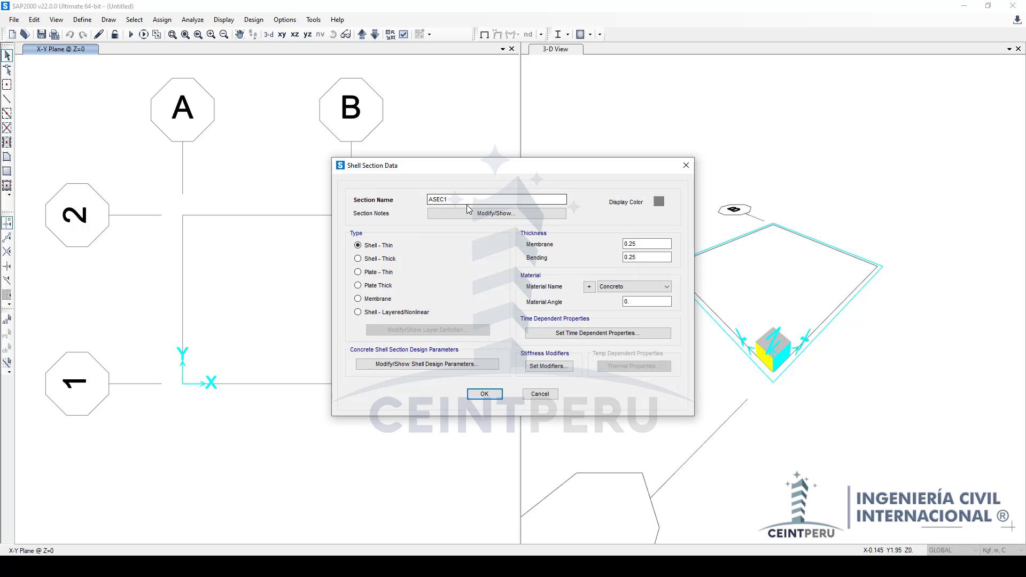
left_click_drag(454, 199, 396, 152)
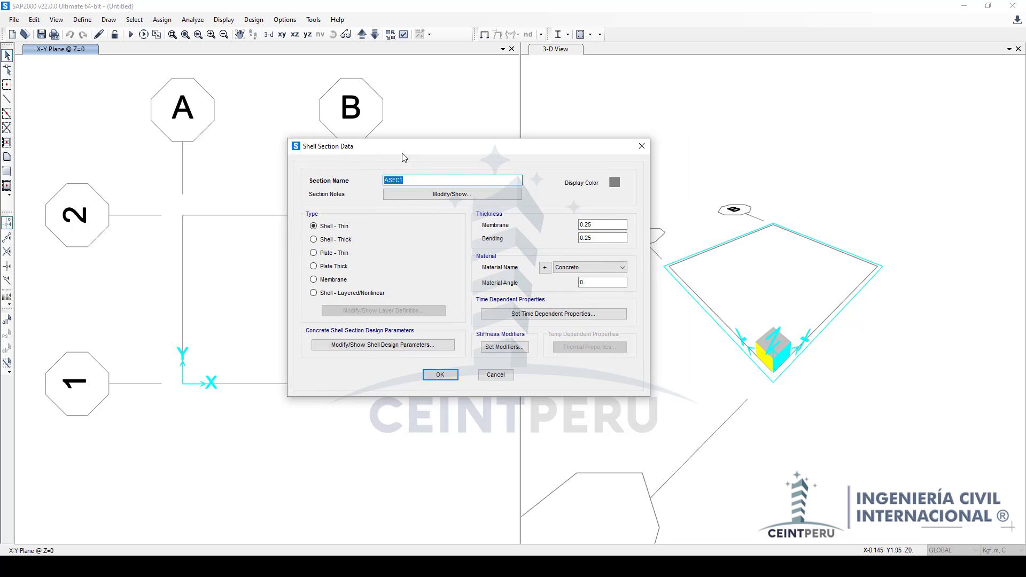
left_click_drag(418, 155, 466, 170)
left_click(453, 196)
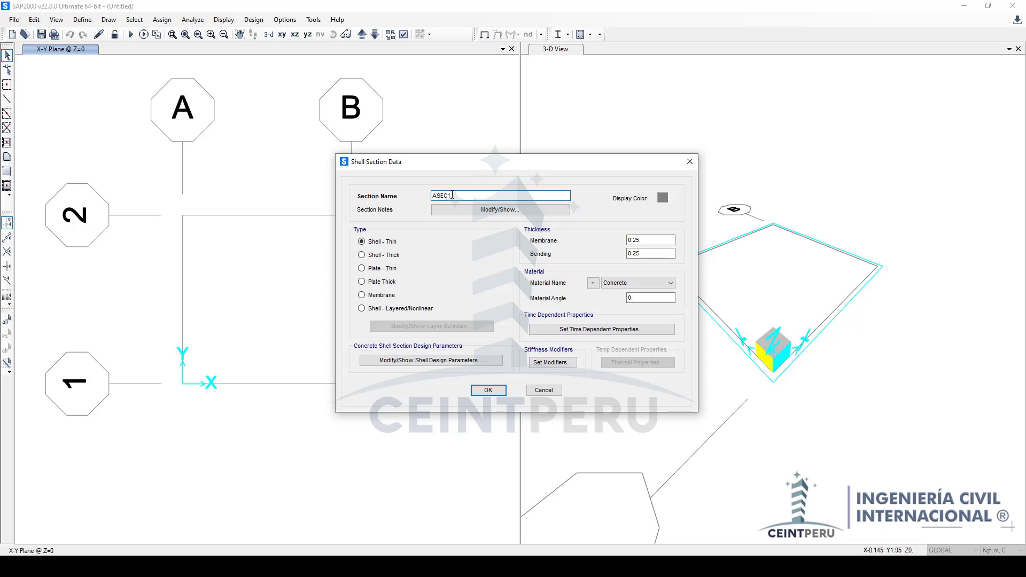
double_click(453, 196)
left_click(443, 195)
double_click(444, 195)
left_click_drag(445, 163, 470, 168)
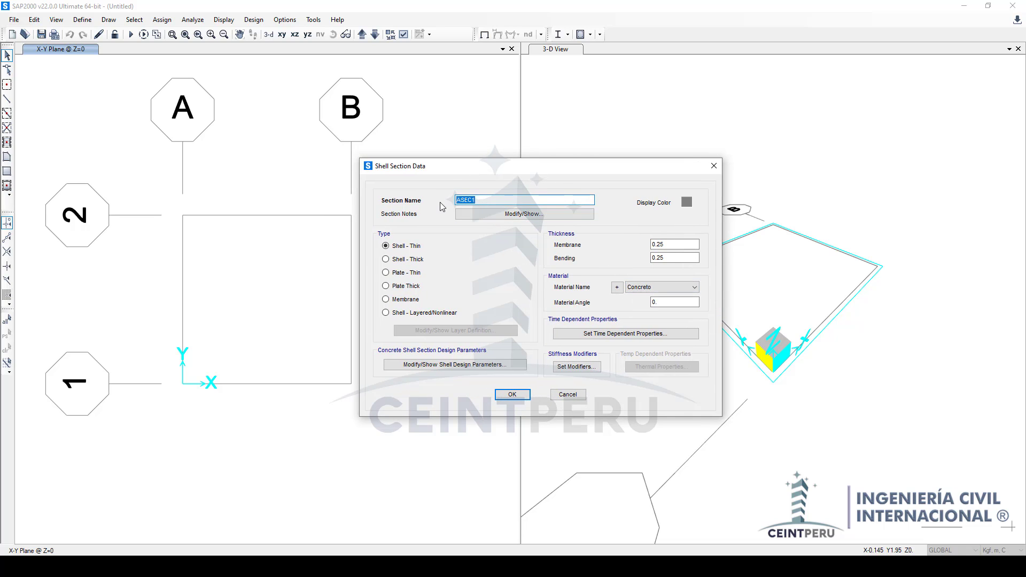
type("ÑA")
Step: Consult the Excel calculation and the PowerPoint table of equivalent thicknesses for the ribbed slab's equivalent thickness
left_click(672, 244)
left_click(670, 258)
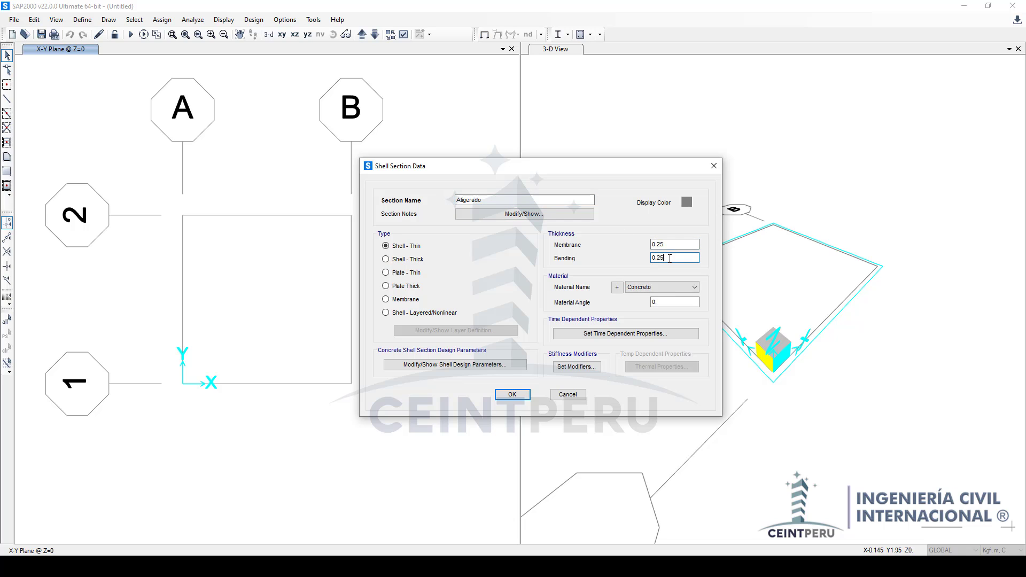
left_click_drag(669, 259, 643, 252)
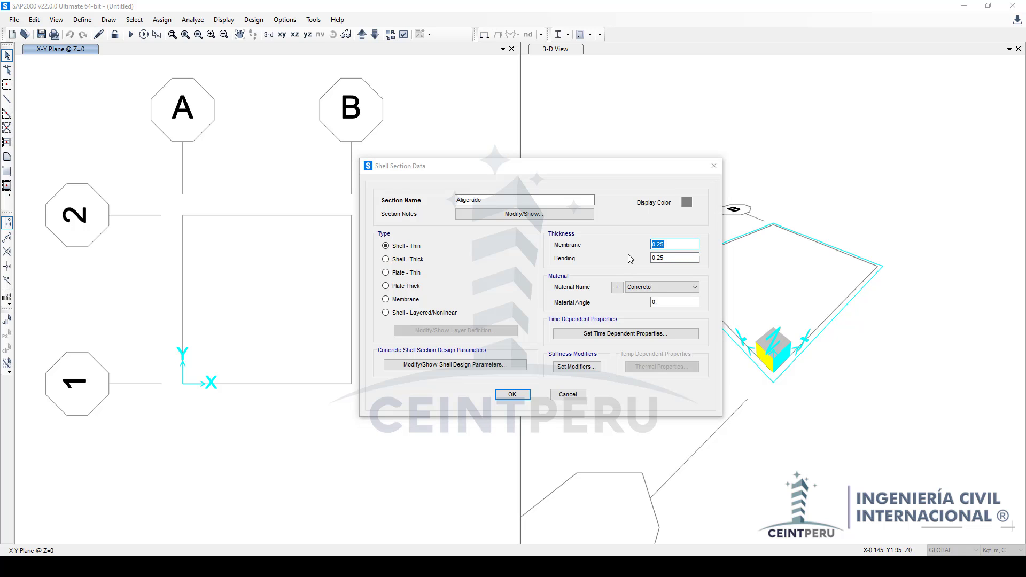
key("super")
left_click(419, 567)
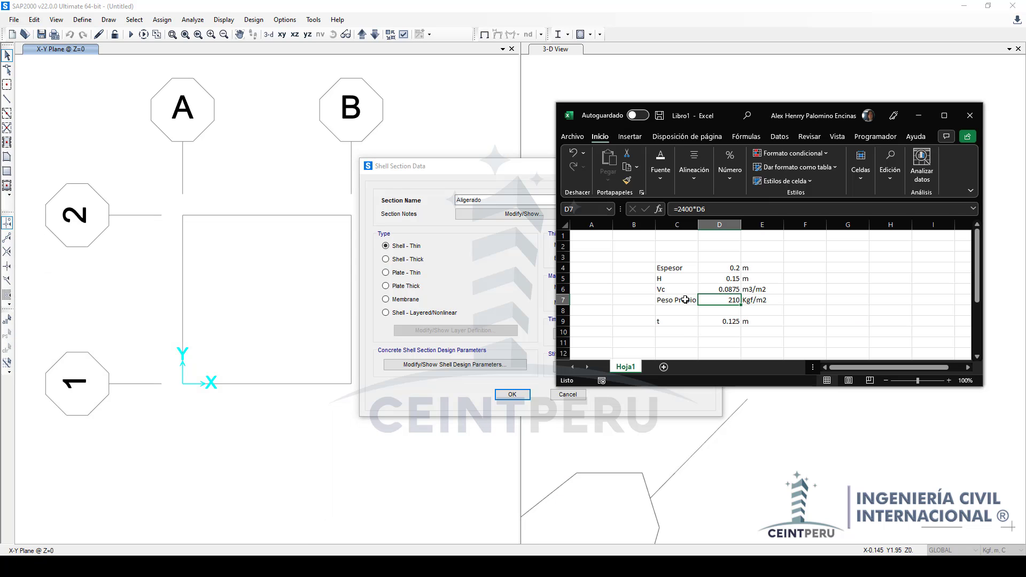
key("super")
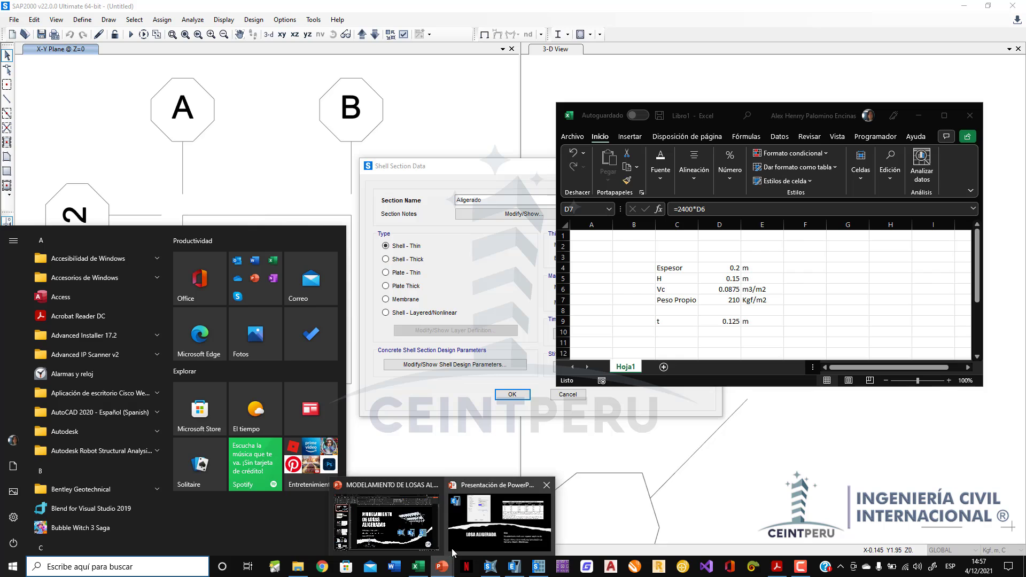
left_click(452, 550)
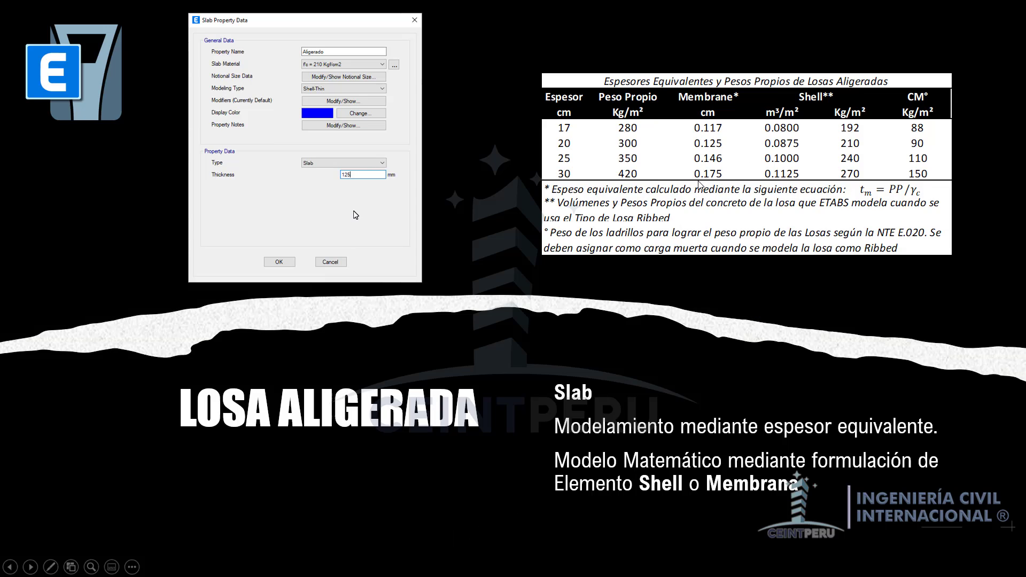
key("super")
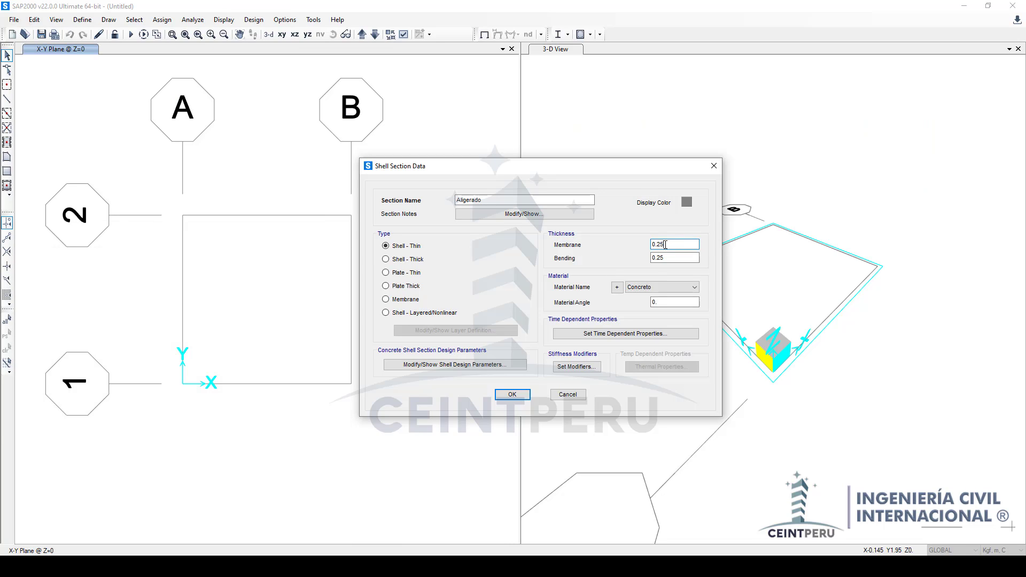
Step: Set the Aligerado section's membrane and bending thickness to 0.125 m and accept the area section definitions
left_click_drag(665, 245, 610, 251)
type("0.125")
key("Tab")
type("0.")
double_click(663, 244)
double_click(667, 258)
left_click_drag(605, 167, 584, 157)
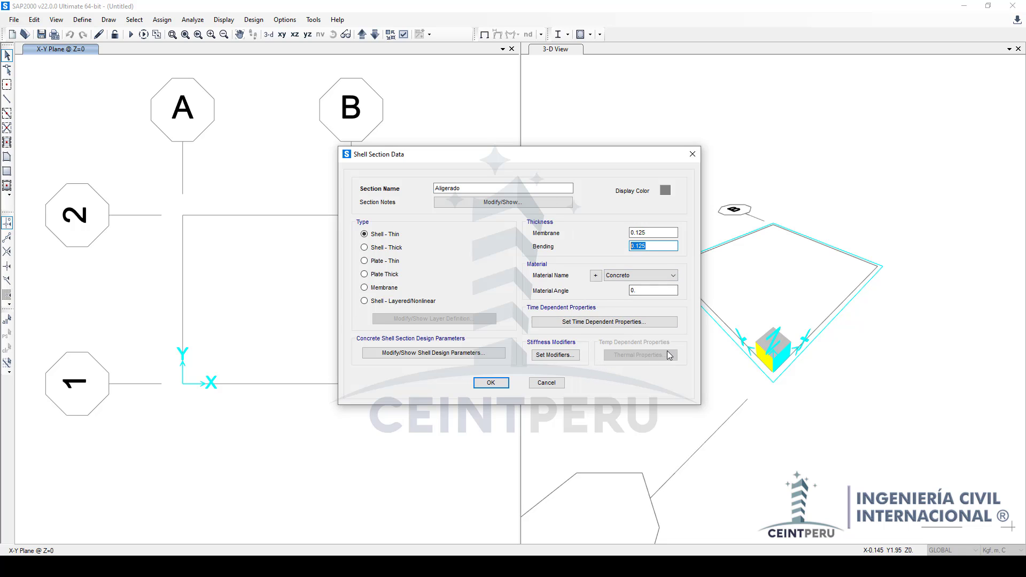
mouse_move(502, 155)
left_mouse_down()
mouse_move(509, 171)
mouse_move(509, 144)
left_mouse_up()
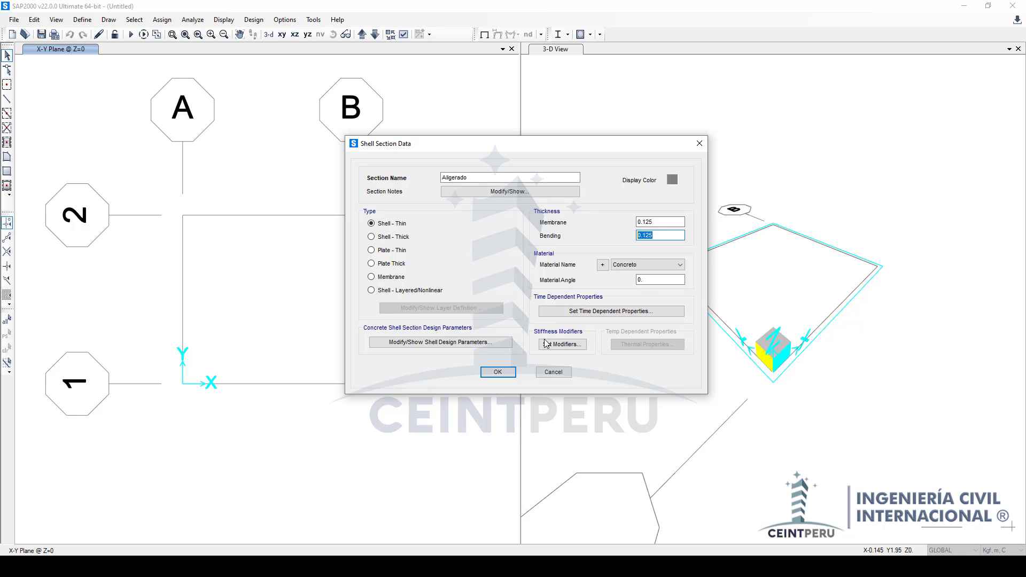
left_click(497, 372)
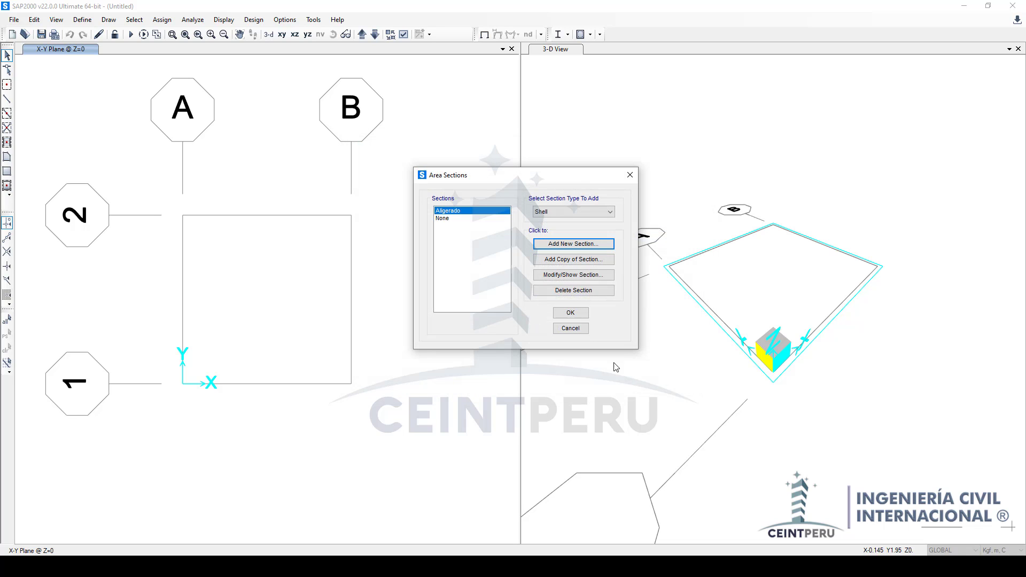
left_click(570, 313)
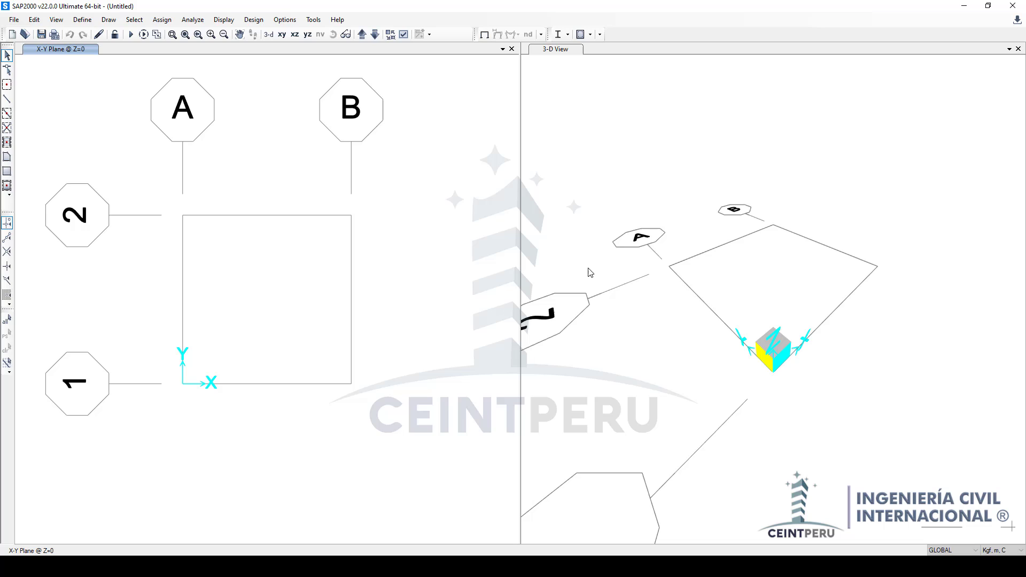
Step: Draw Viga frames along the four grid edges and an Aligerado area filling the grid bay
left_click(7, 114)
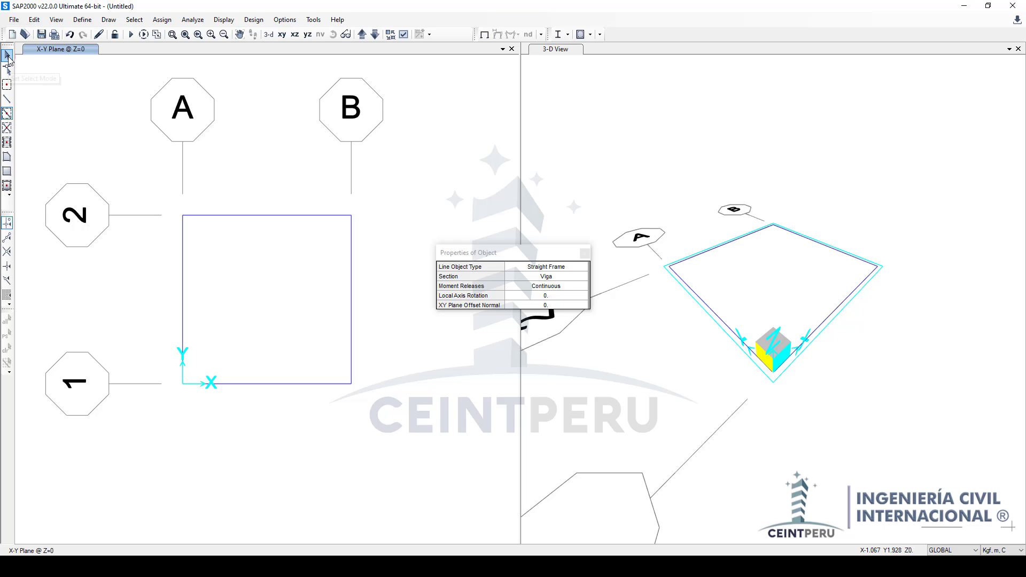
left_click(7, 185)
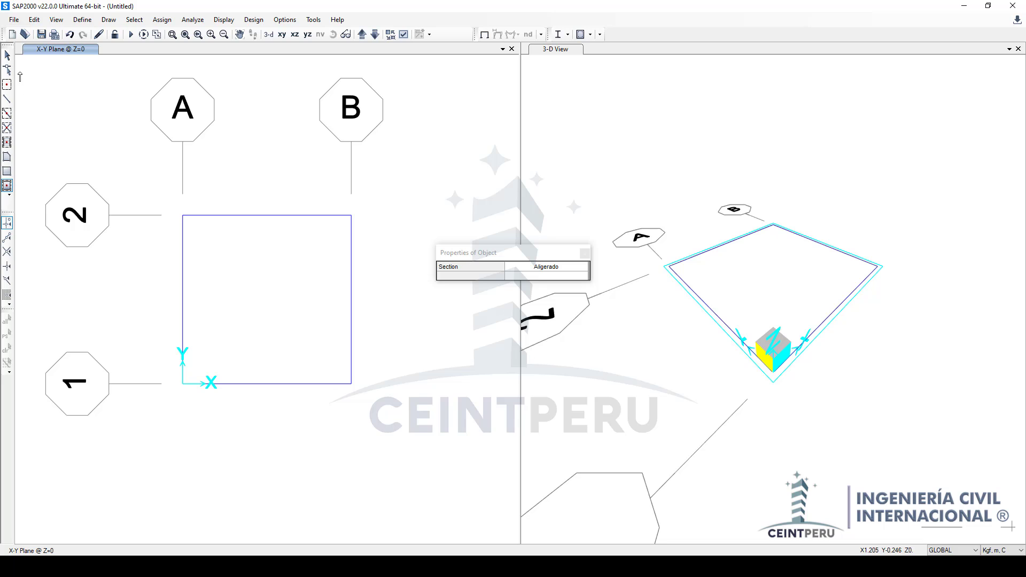
left_click(7, 55)
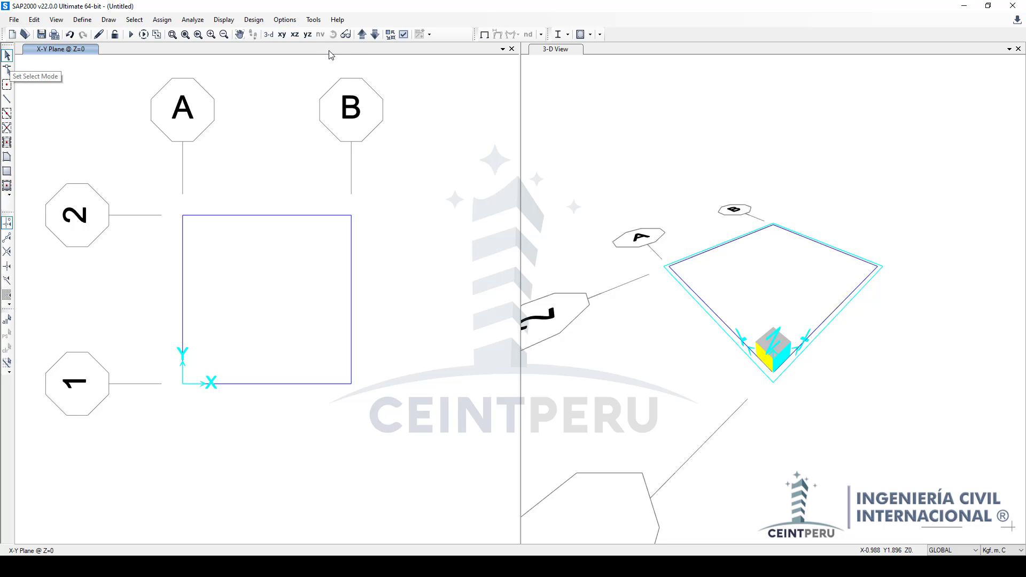
Step: Apply the general display options, with filled objects, to all windows
left_click(403, 34)
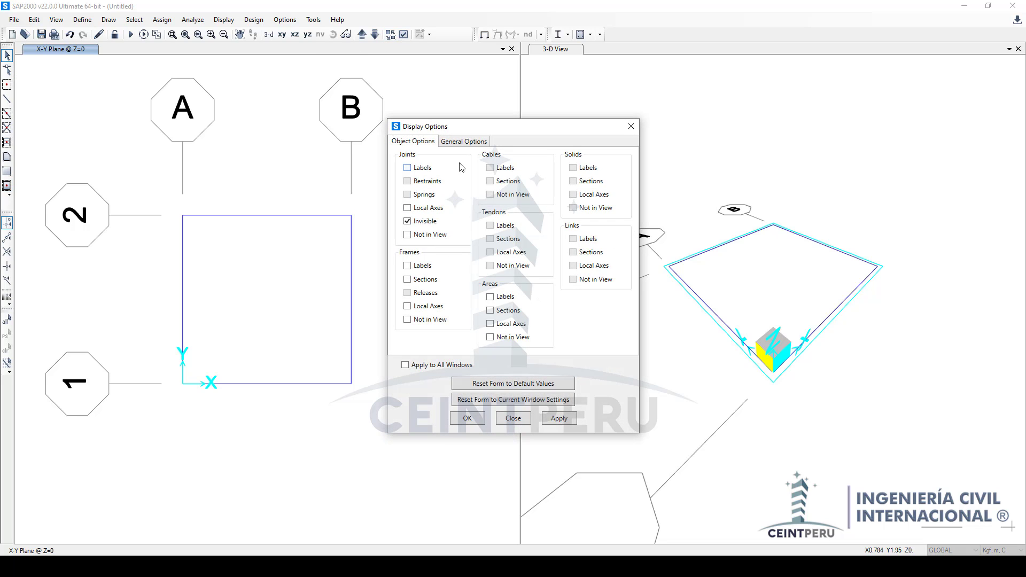
left_click(464, 141)
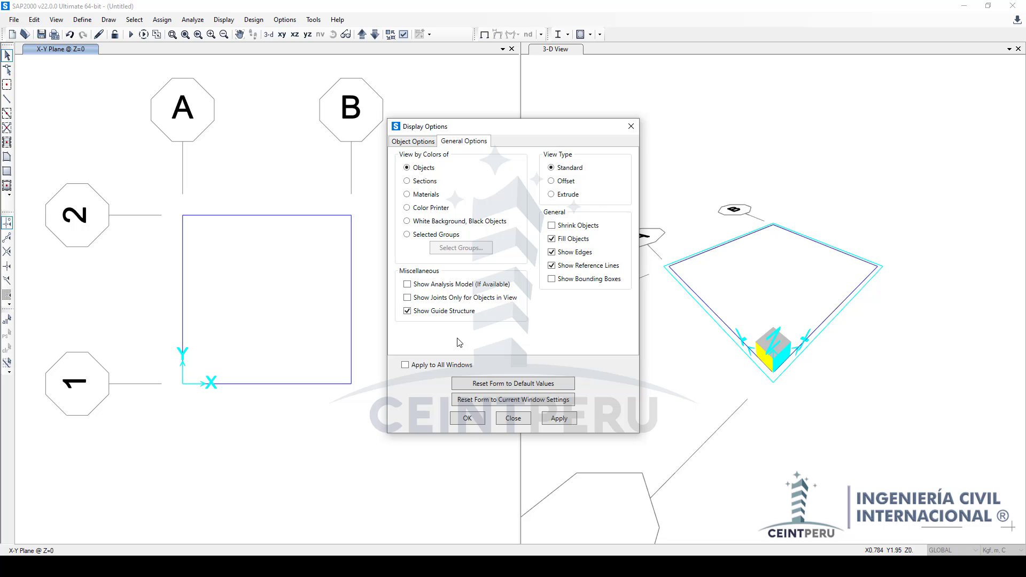
left_click(431, 365)
left_click(552, 420)
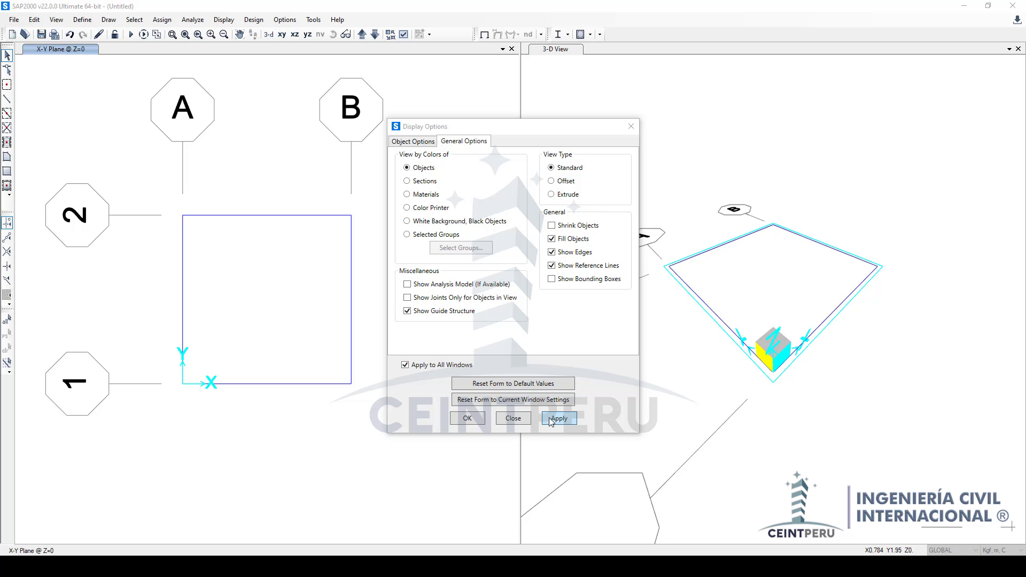
left_click(513, 418)
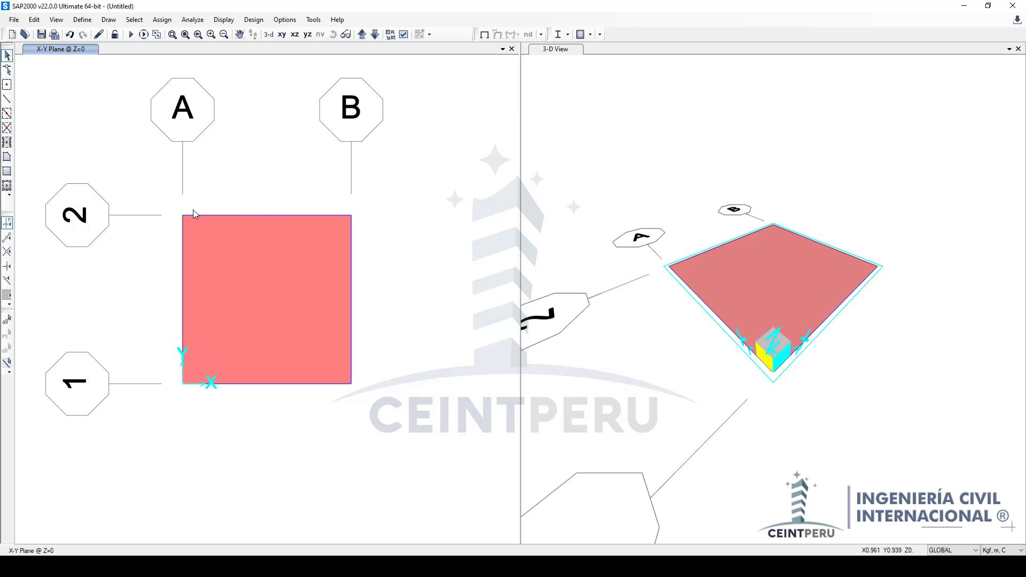
Step: Select the whole model and assign fixed restraints to its four corner joints
left_click_drag(156, 183, 430, 427)
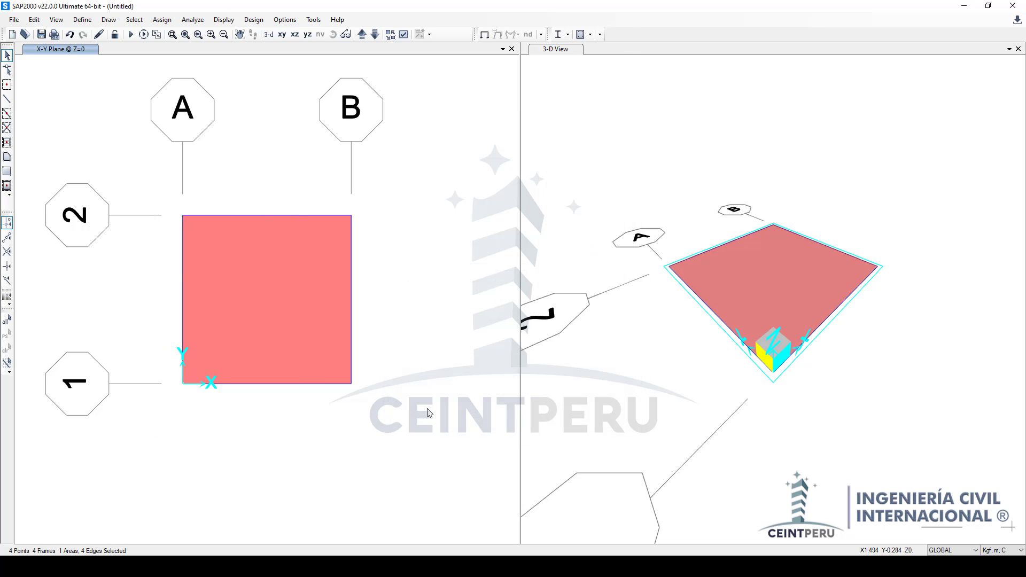
left_click(168, 24)
mouse_move(270, 32)
left_click(331, 35)
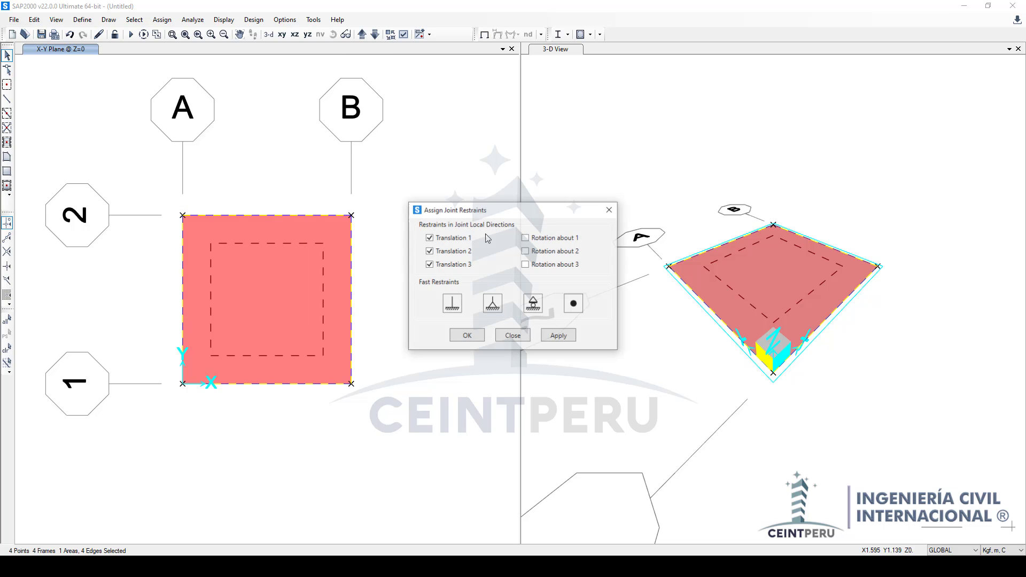
left_click(452, 303)
left_click(467, 335)
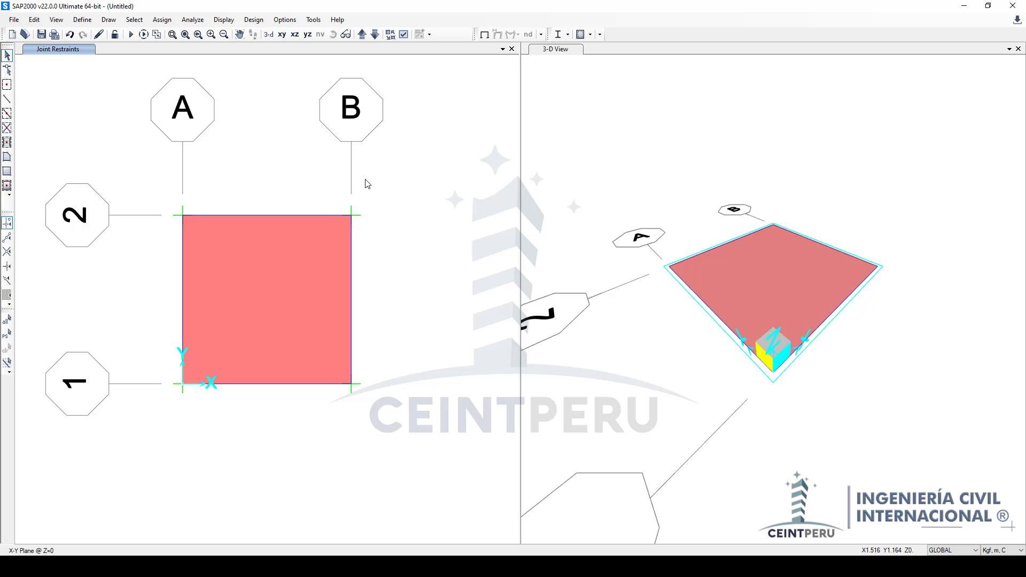
Step: Rename the DEAD load pattern to Peso Propio in the load pattern definitions
left_click(82, 19)
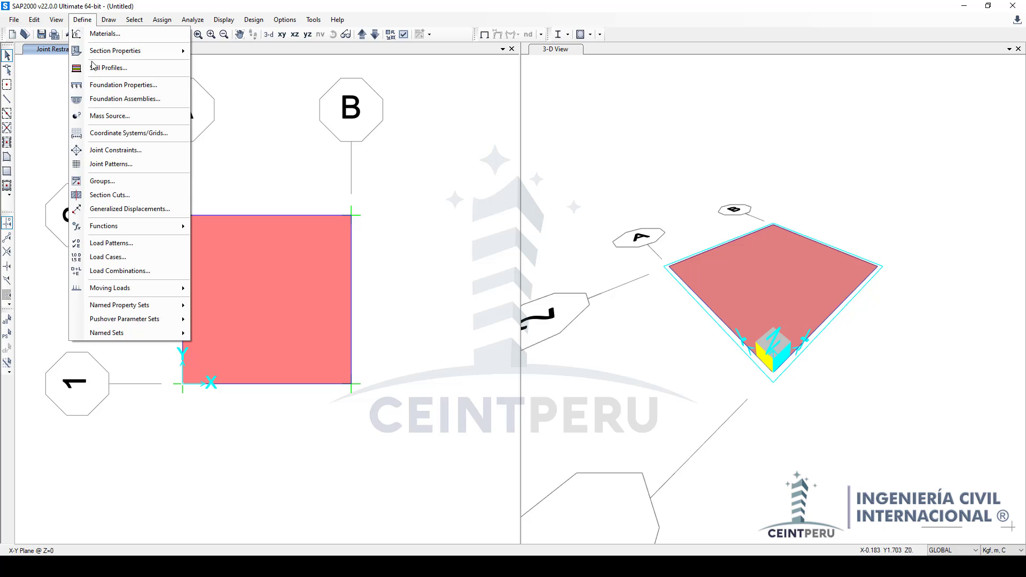
left_click(131, 245)
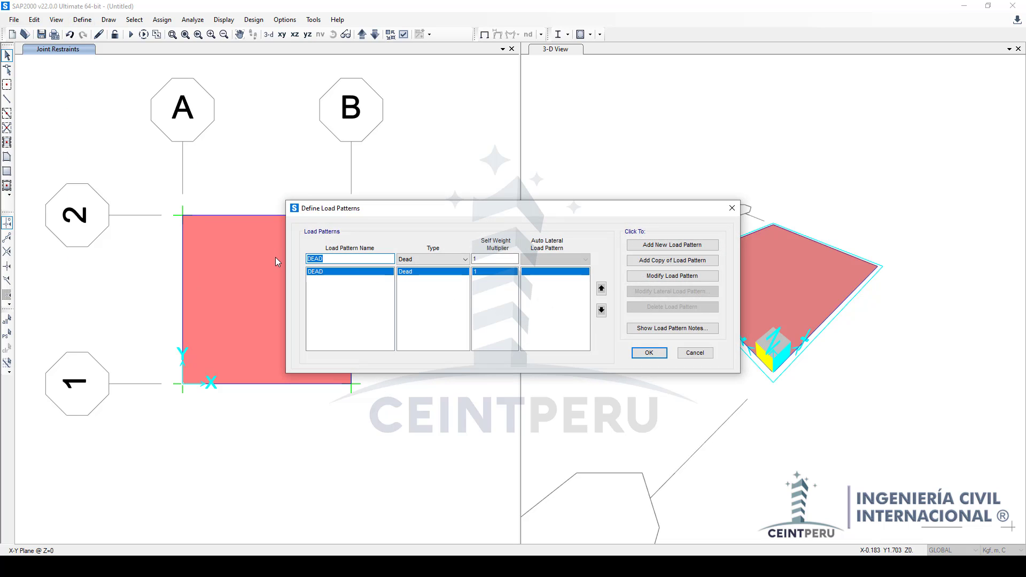
type("Peso Propio")
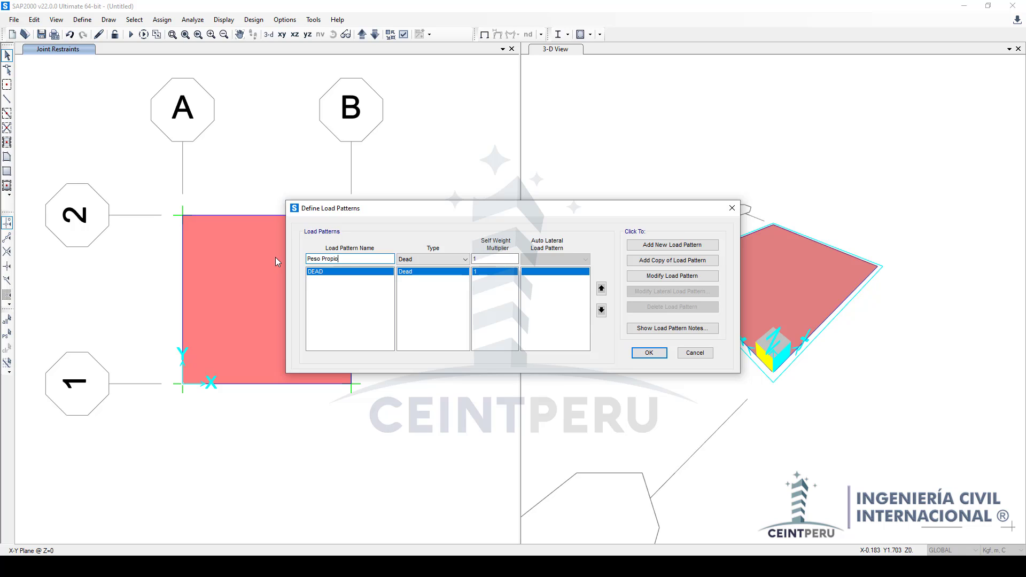
left_click(636, 275)
Step: Add a load pattern named Carga of type Other and accept the load pattern definitions
left_click(386, 261)
type("Carga")
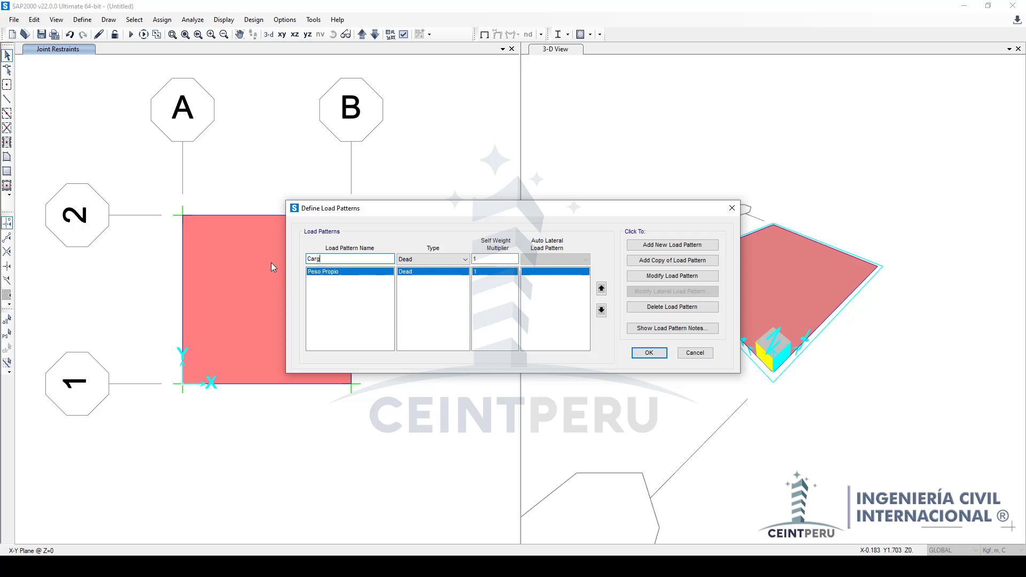
left_click(441, 259)
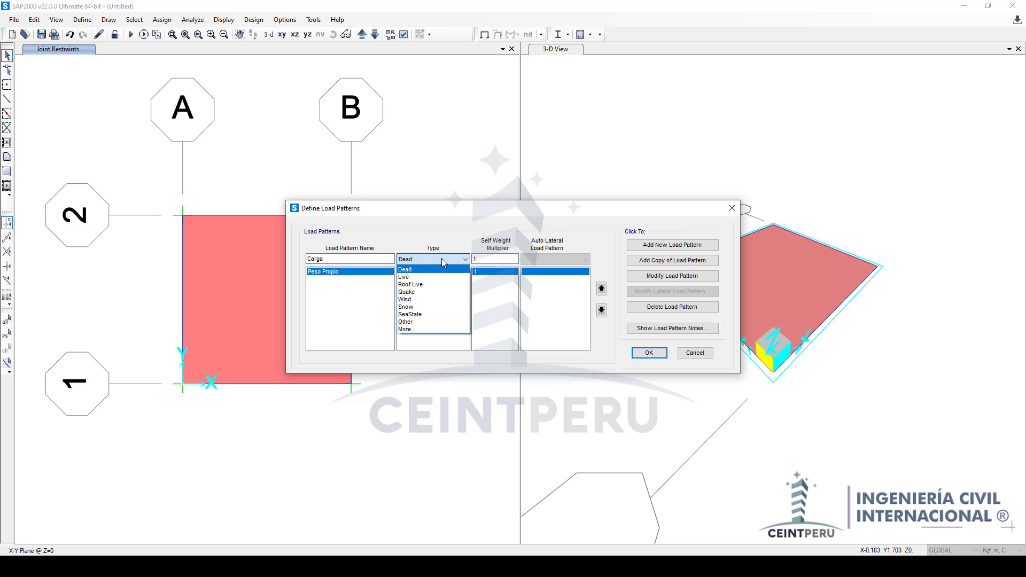
left_click(427, 323)
left_click(673, 245)
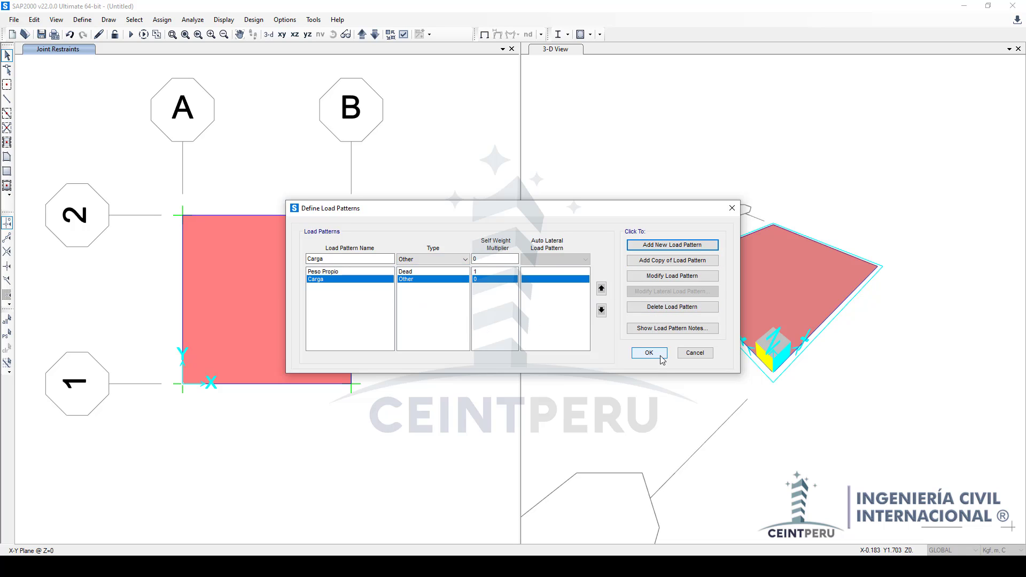
left_click(648, 353)
Step: Rename the DEAD linear static load case to Peso Propio and accept the load case definitions
left_click(82, 19)
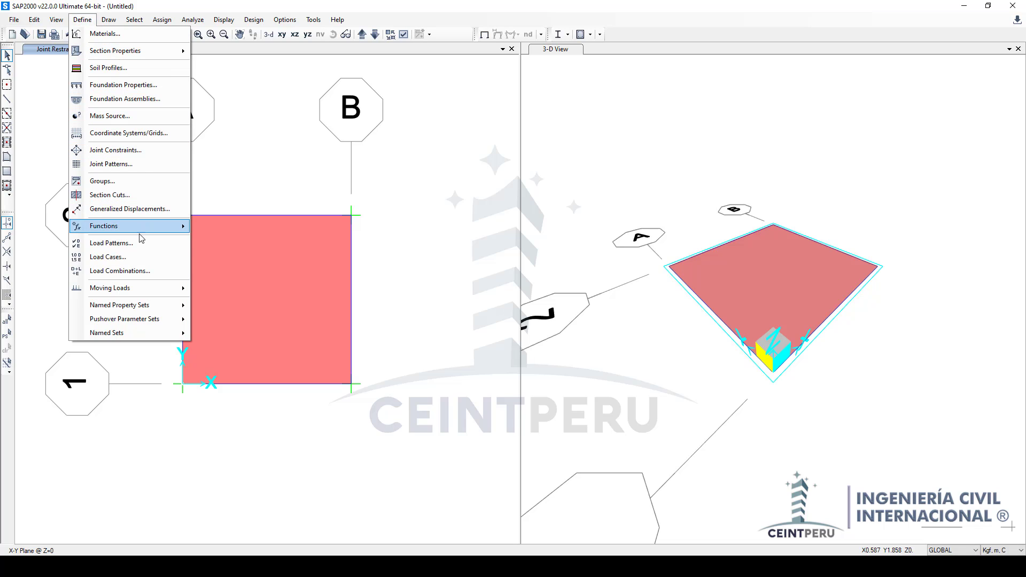
left_click(140, 260)
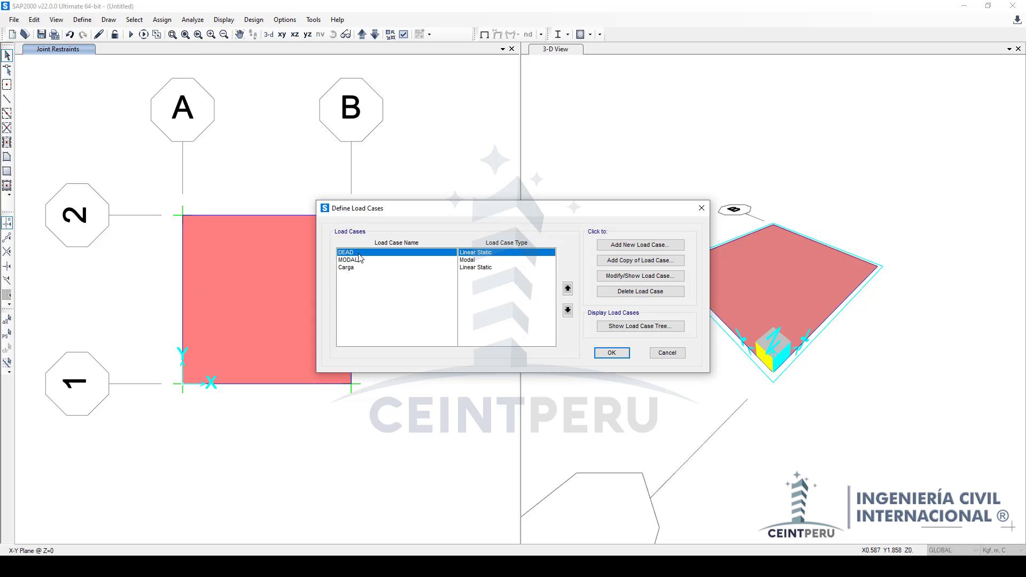
left_click(640, 276)
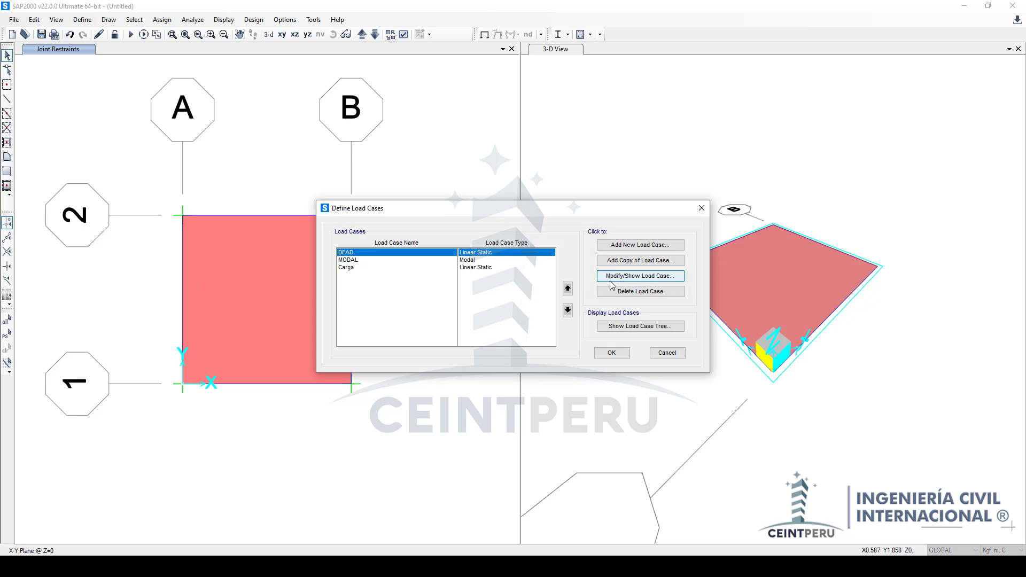
double_click(477, 256)
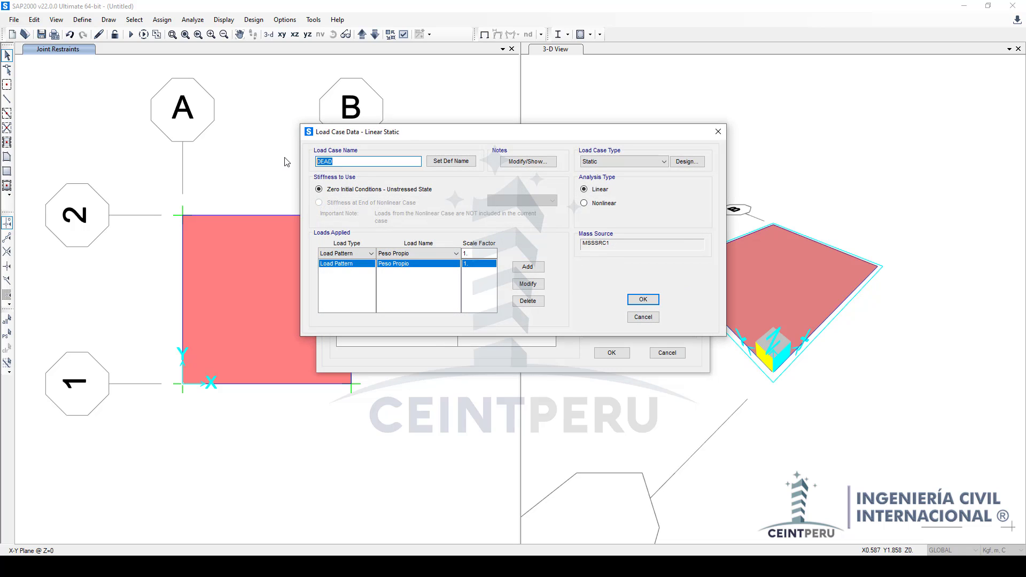
type("Peso Propio")
left_click(642, 300)
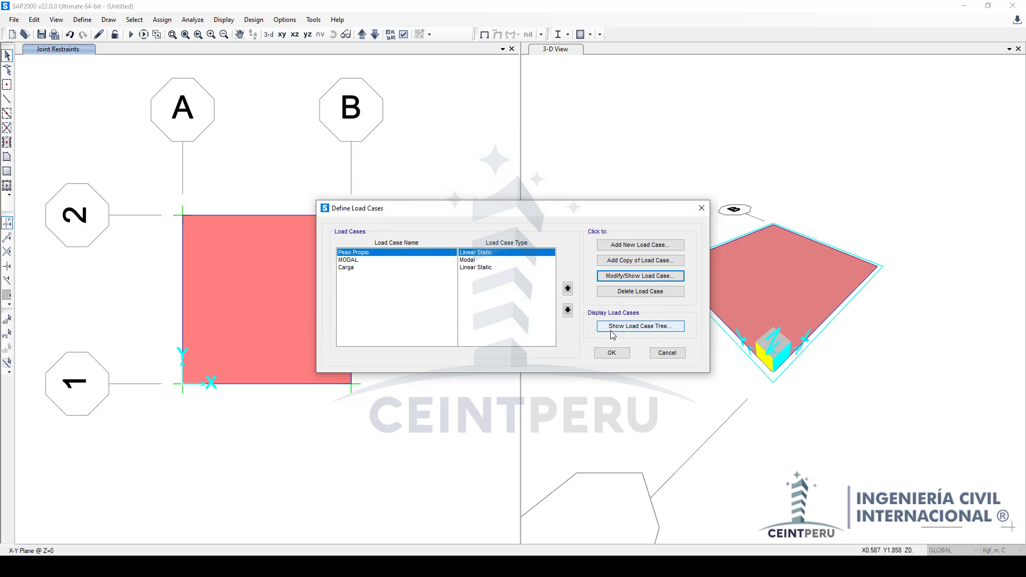
left_click(611, 353)
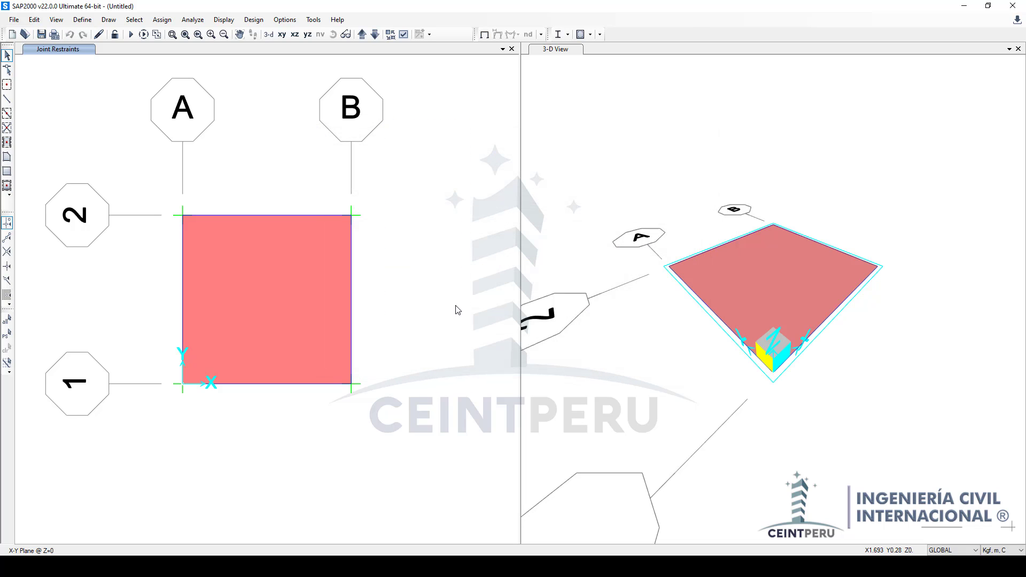
Step: Assign a one-way uniform-to-frame gravity load of 50 kgf/m² to the slab area under the Carga pattern
left_click(269, 297)
left_click(172, 21)
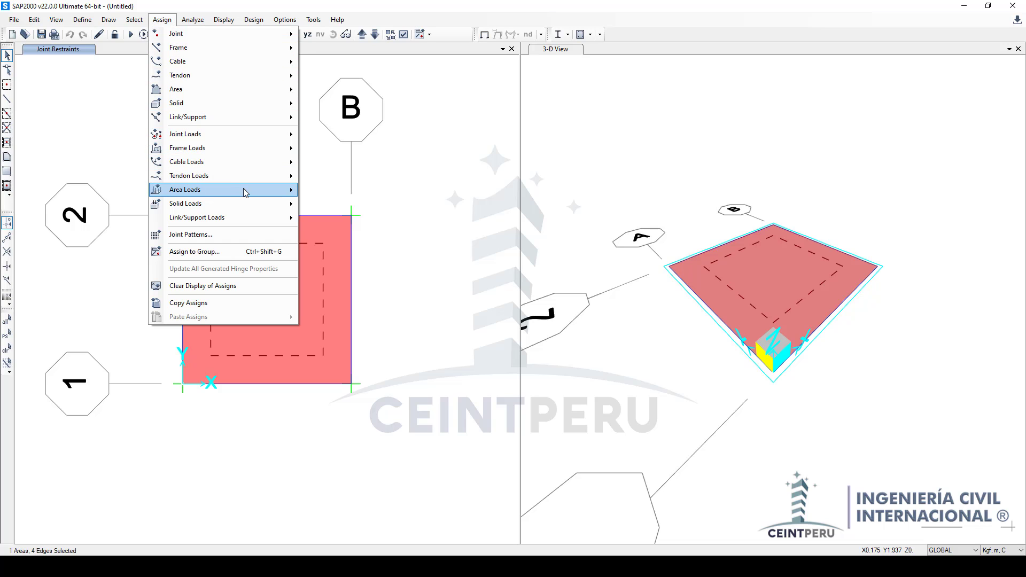
mouse_move(262, 195)
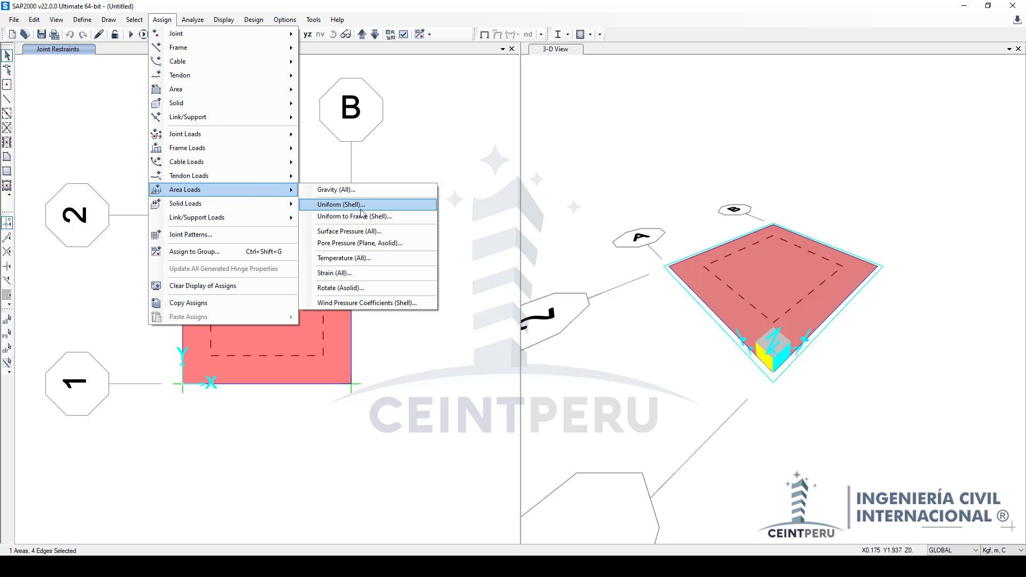
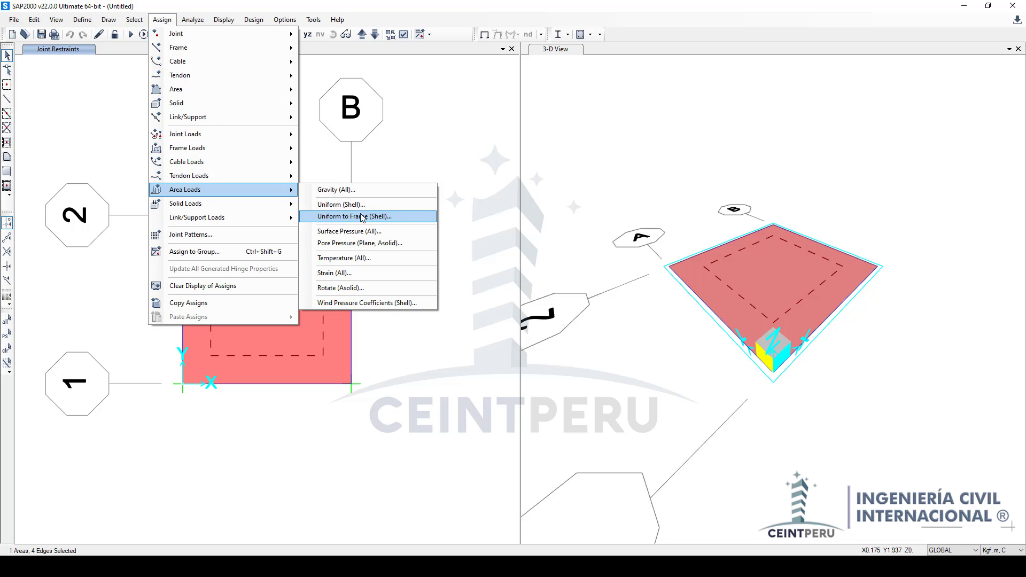
left_click(387, 217)
left_click_drag(461, 173, 448, 130)
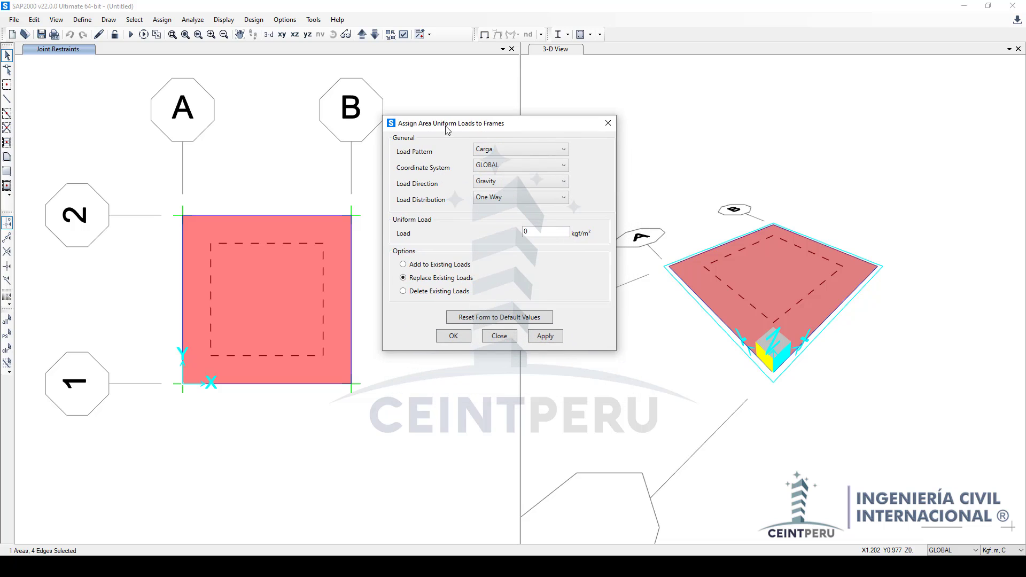
left_click(522, 199)
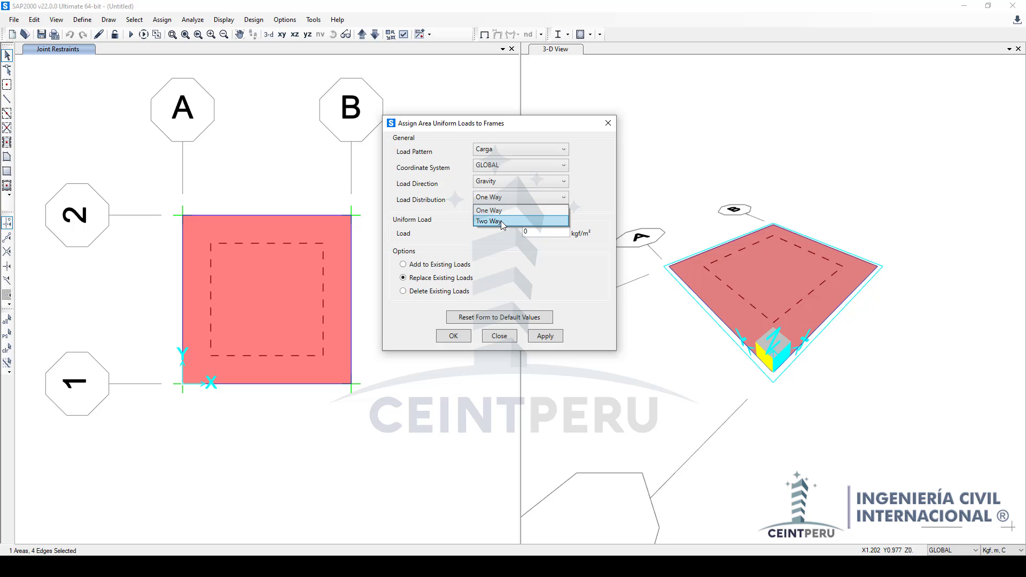
left_click(501, 210)
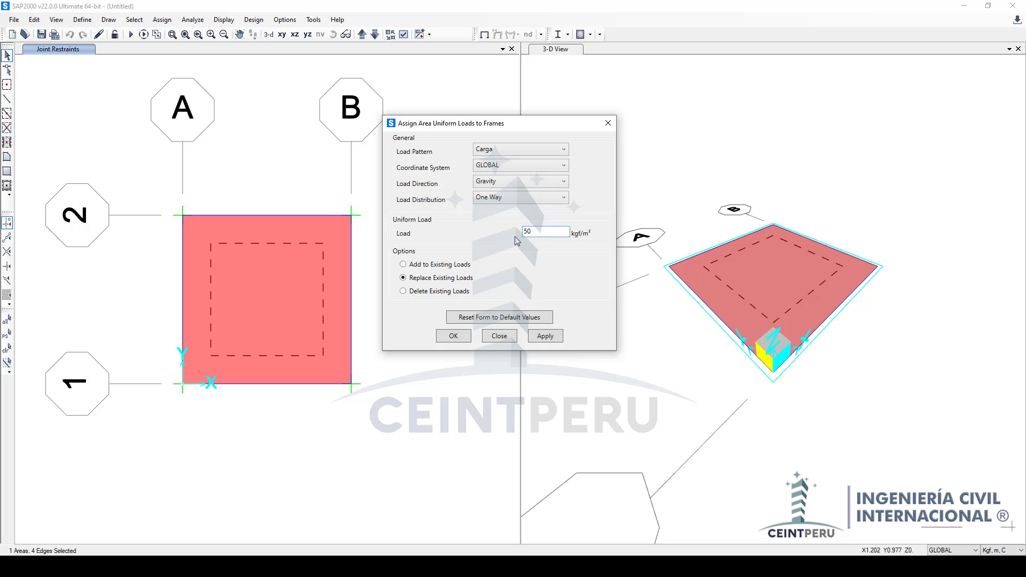
left_click(545, 336)
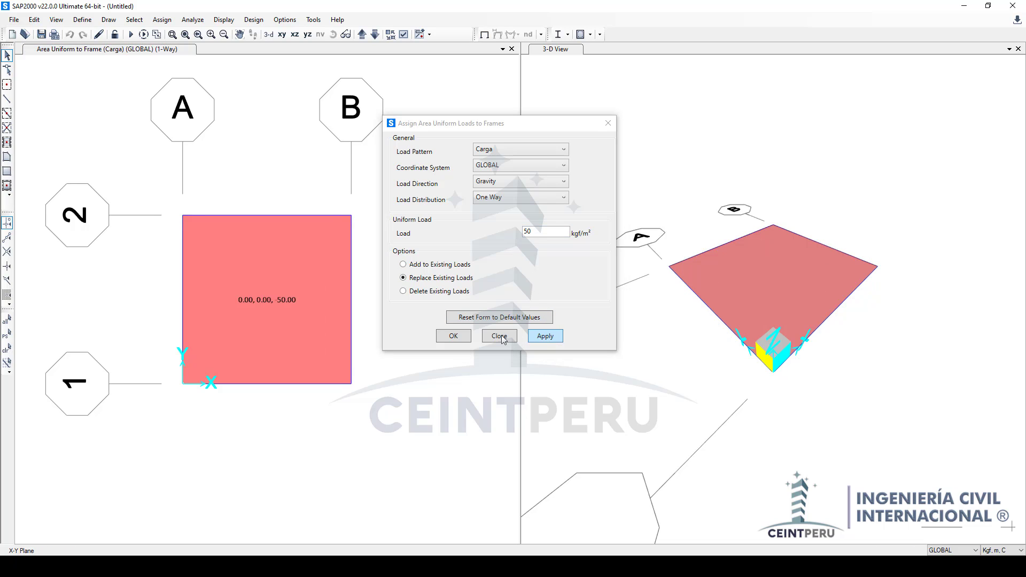
left_click(502, 335)
left_click(475, 413)
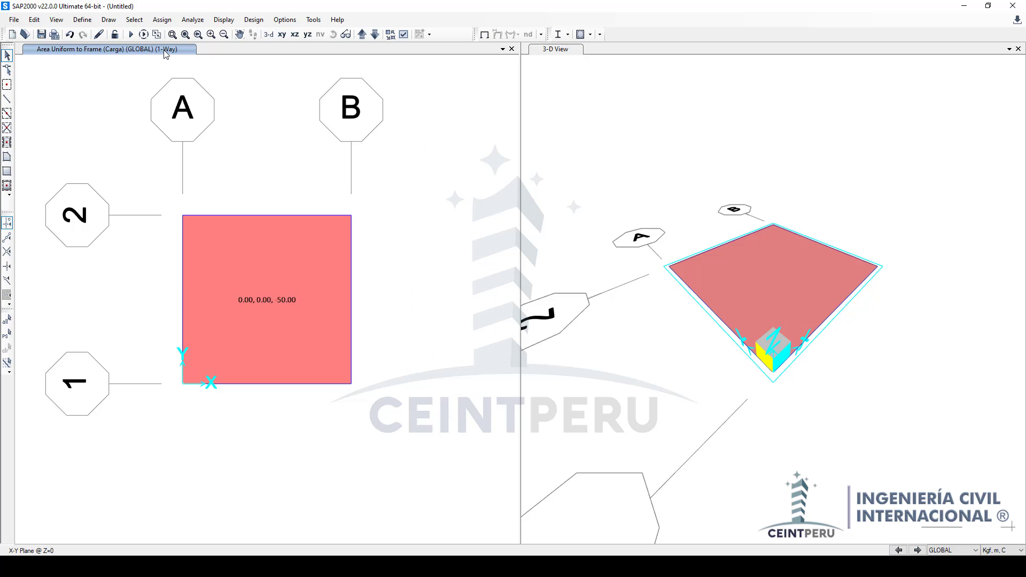
Step: Set the MODAL case to Do Not Run and start the analysis for Peso Propio and Carga
left_click(132, 35)
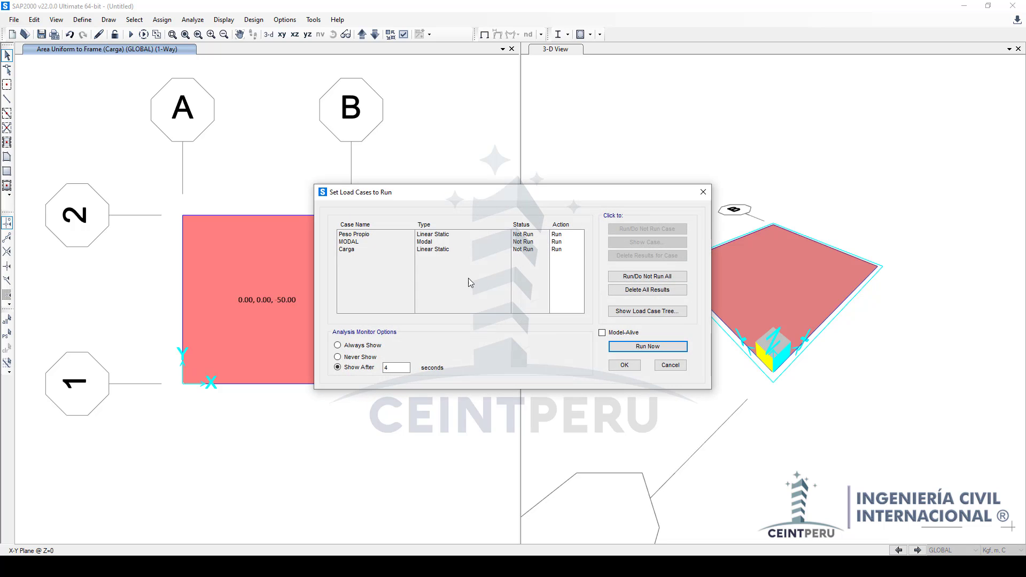
left_click(412, 244)
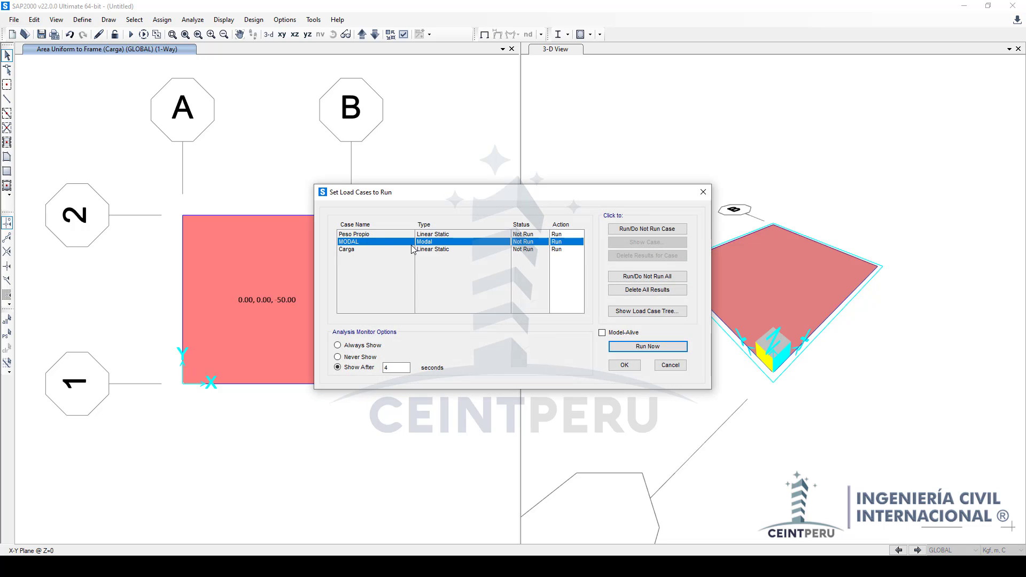
left_click(639, 229)
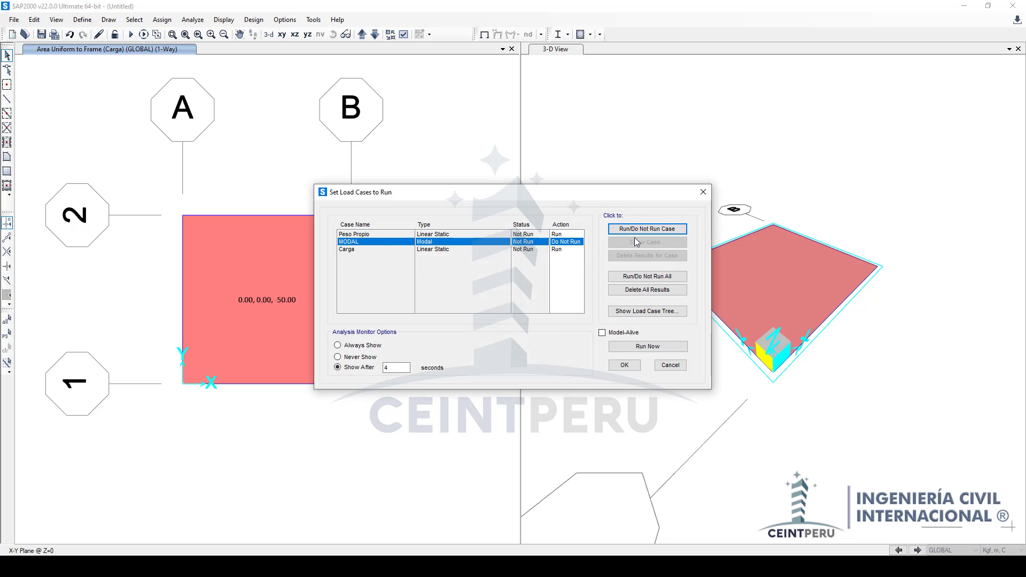
left_click(641, 347)
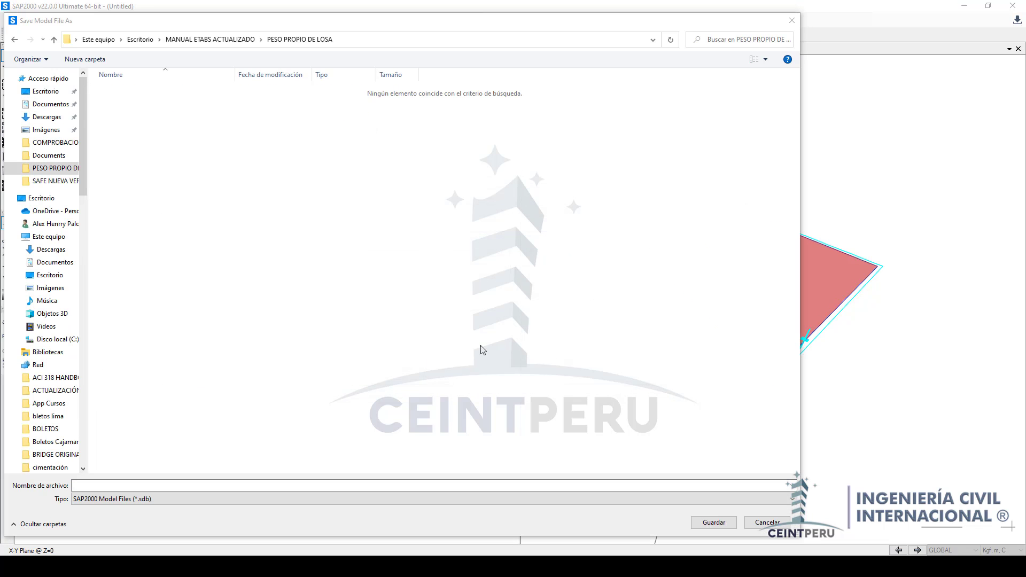
Step: Save the model as "Modelo Slab en SAP2000" in the PESO PROPIO DE LOSA folder
left_click(230, 489)
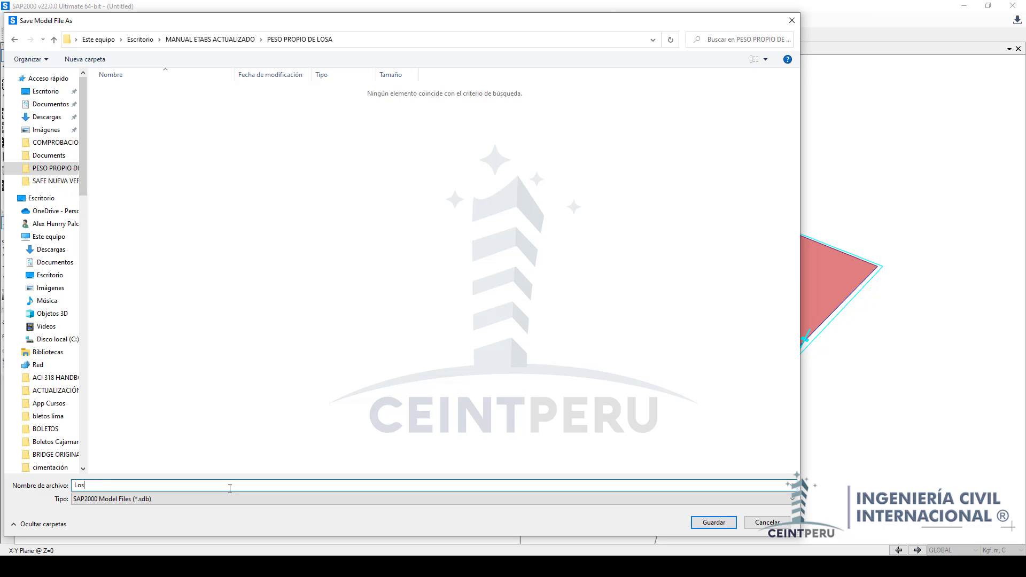
type("Modelo")
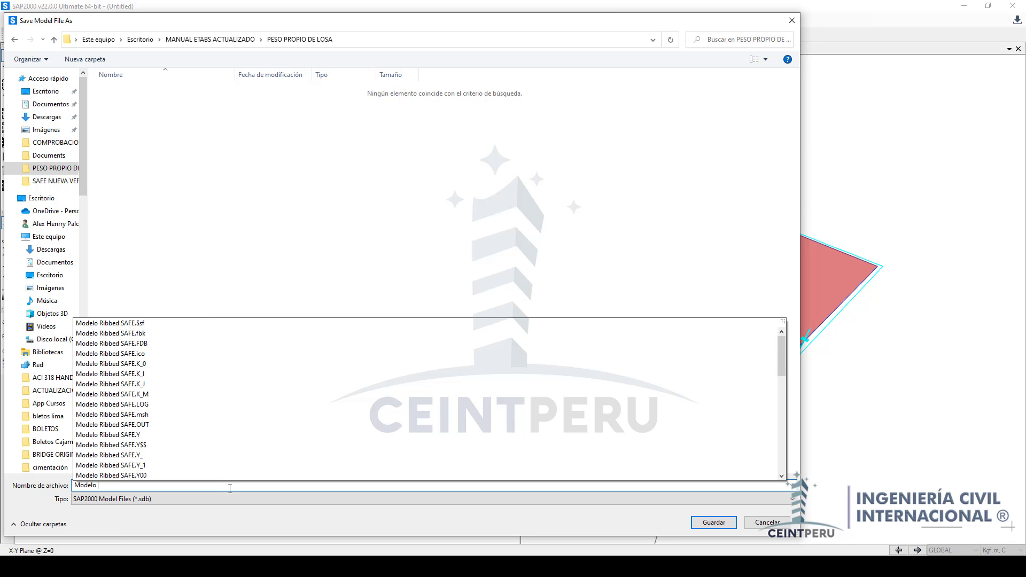
type(" Slab en SAP2000")
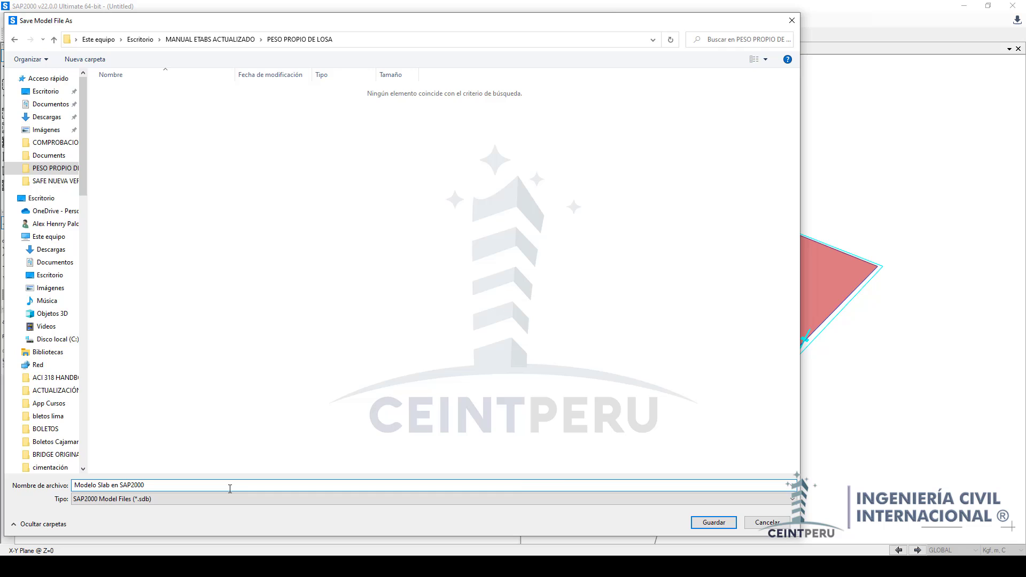
key("Return")
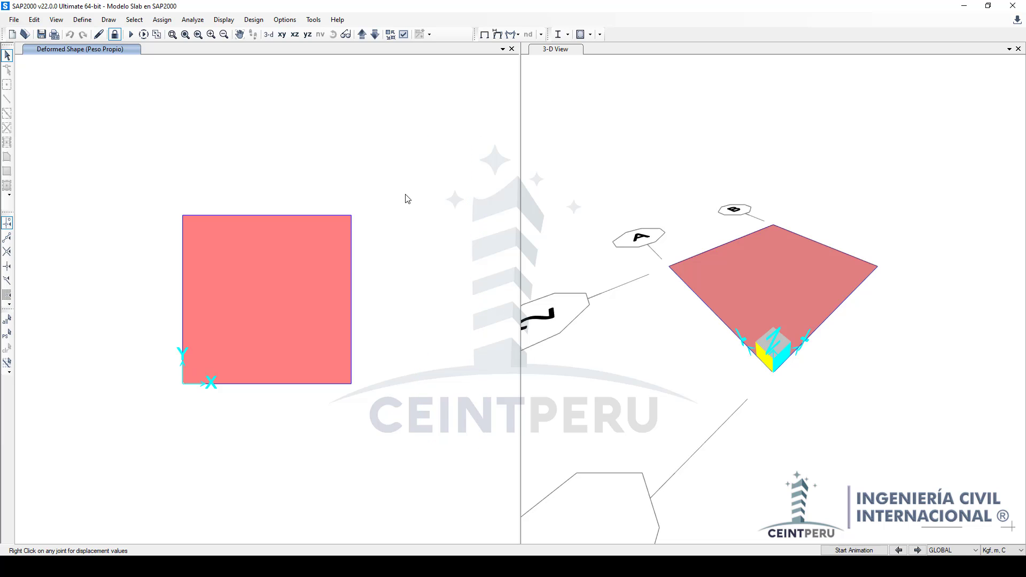
Step: Display the Material List 1 - By Object Type table and examine the total weight in the Area row
left_click(194, 20)
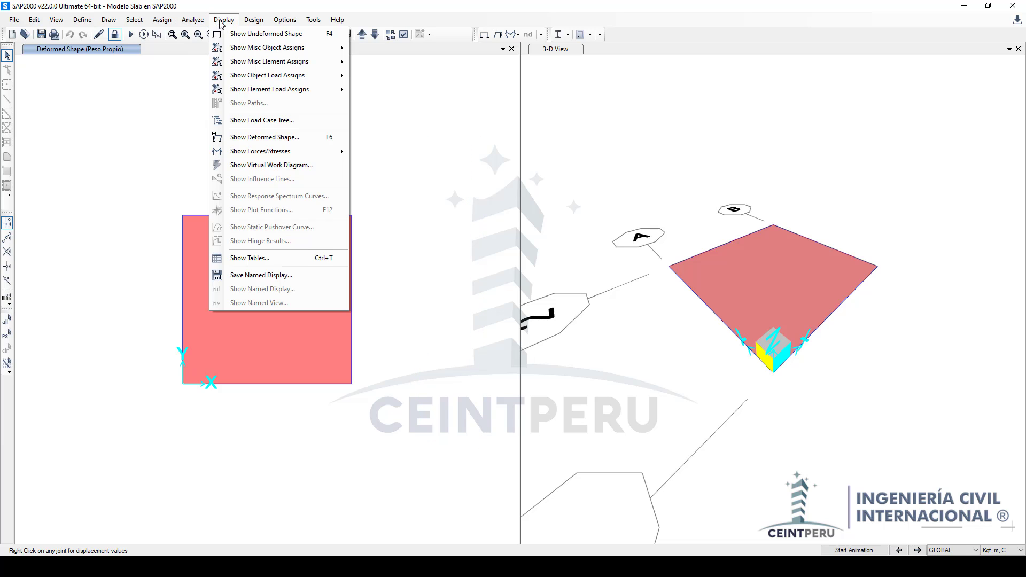
left_click(267, 259)
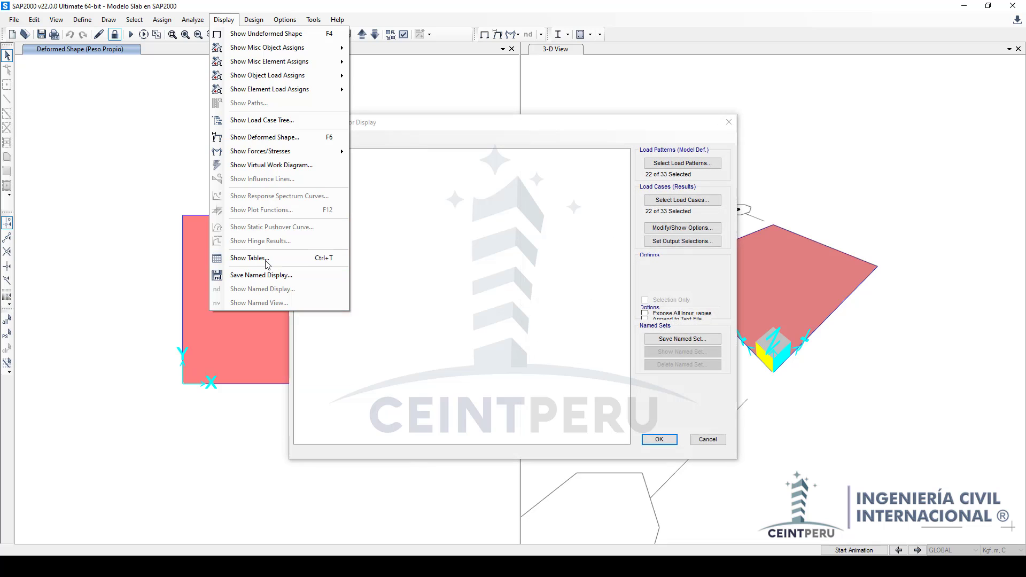
left_click_drag(390, 127, 345, 134)
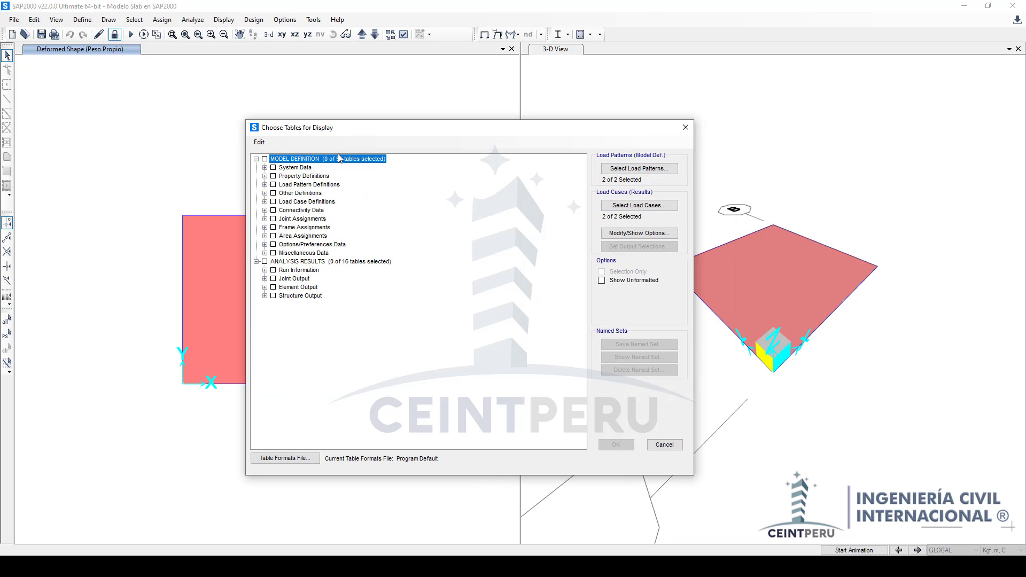
left_click(265, 253)
left_click(273, 270)
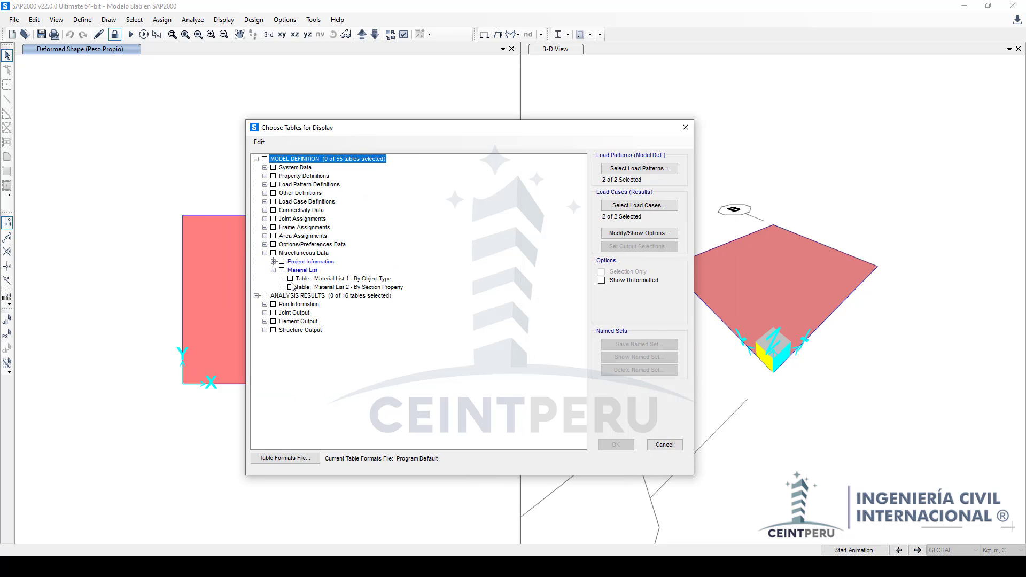
left_click(290, 279)
left_click(608, 448)
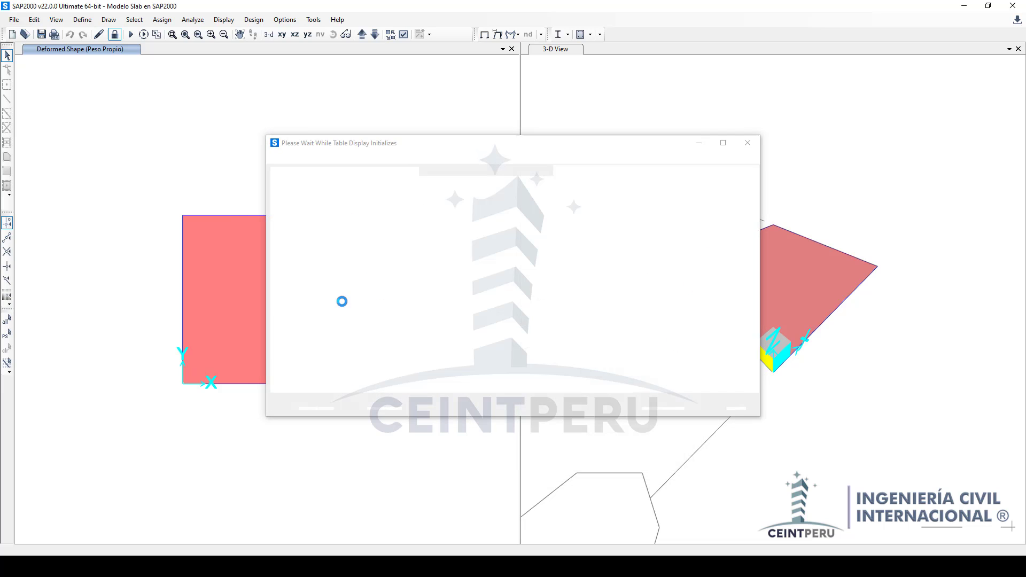
left_click(280, 229)
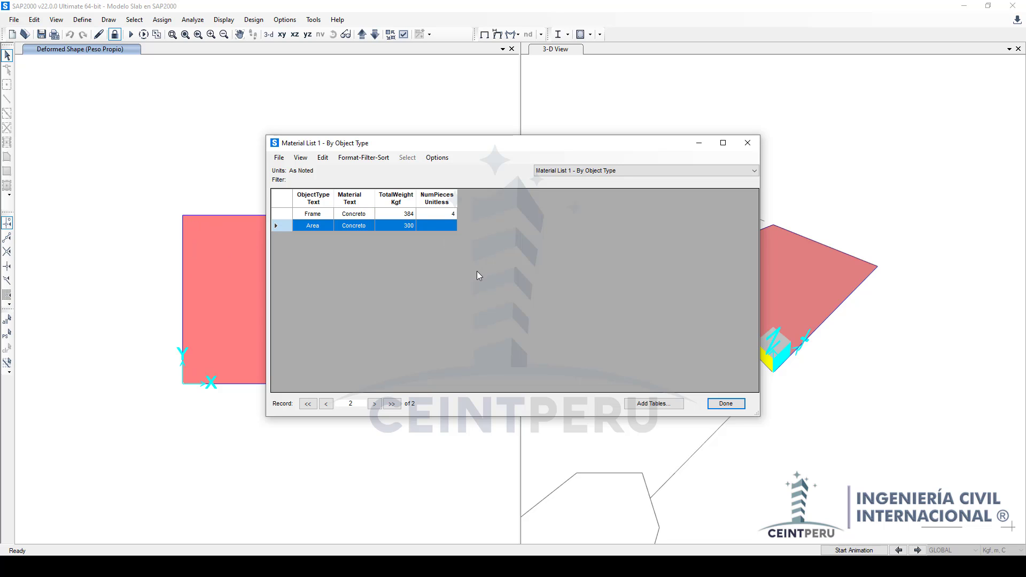
Step: Check the slab weight against the Excel calculation and the 0,20 m row in NTE E020 CARGAS.pdf, and close the SAP2000 material table
key("super")
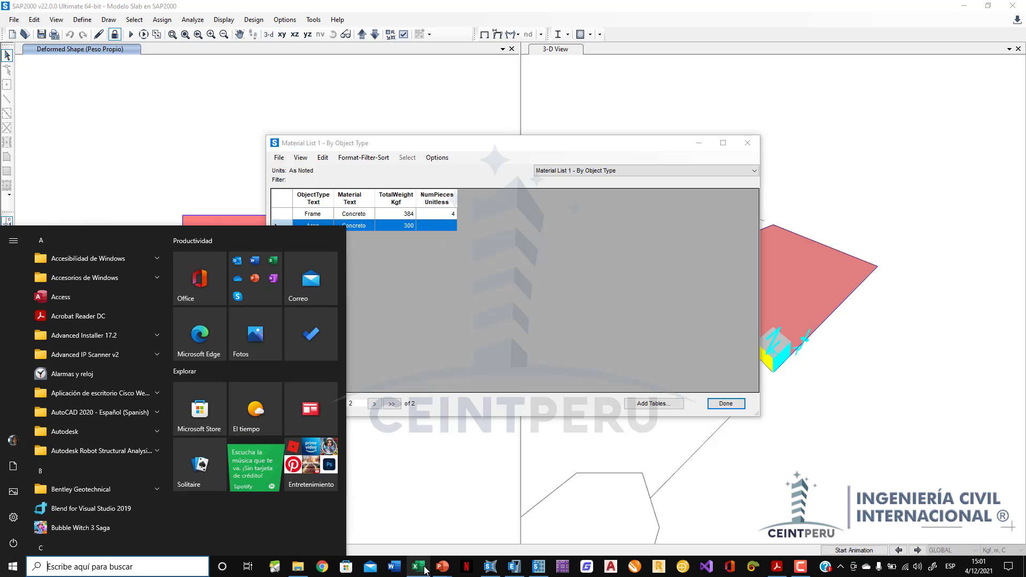
left_click(419, 566)
key("super")
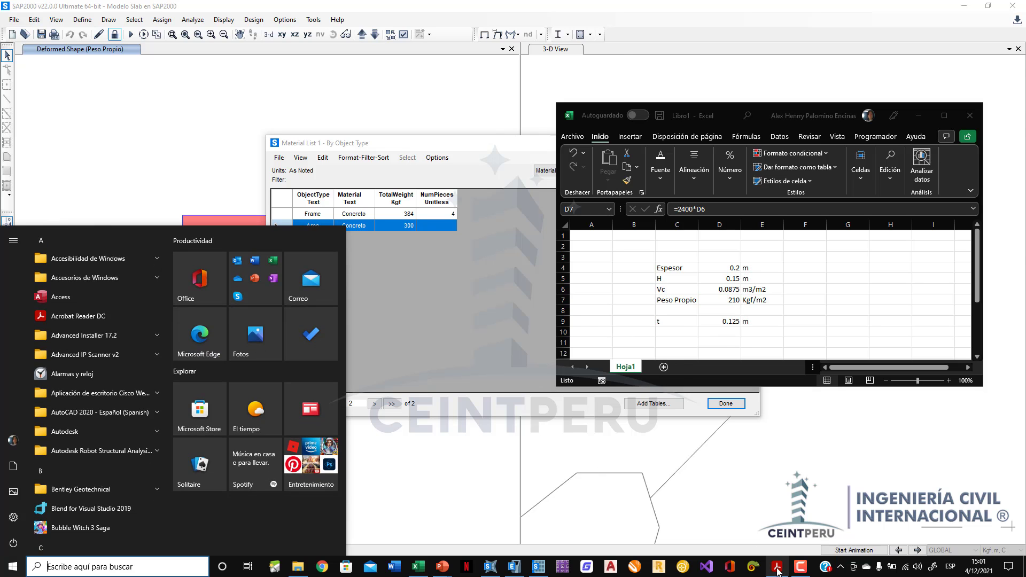
left_click(789, 565)
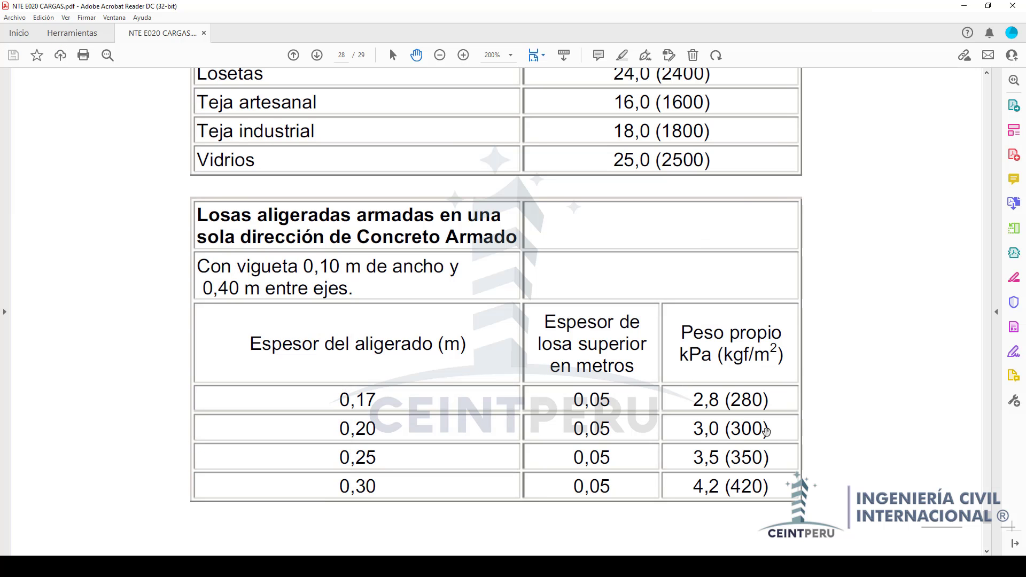
key("super")
left_click(516, 566)
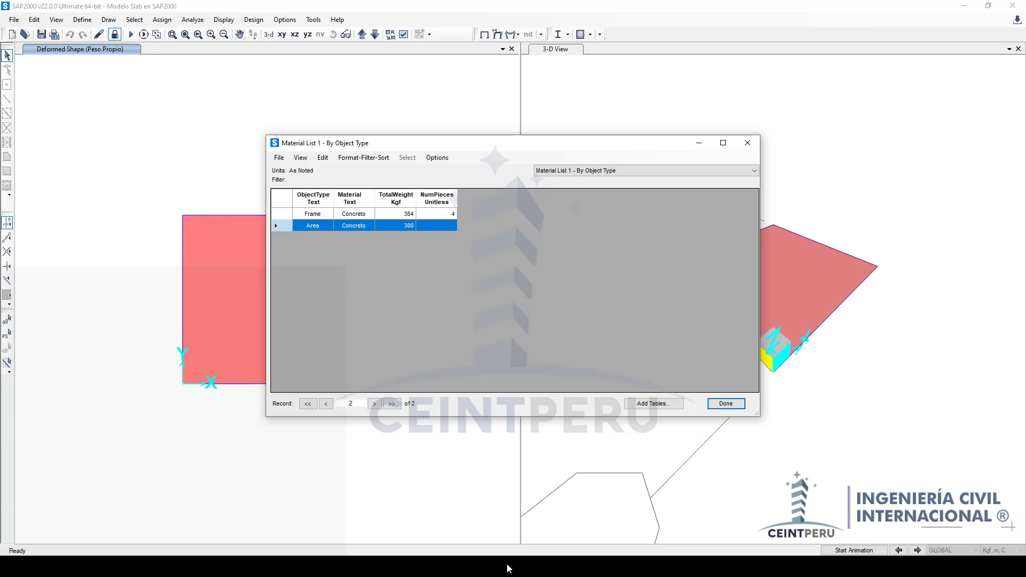
left_click(747, 143)
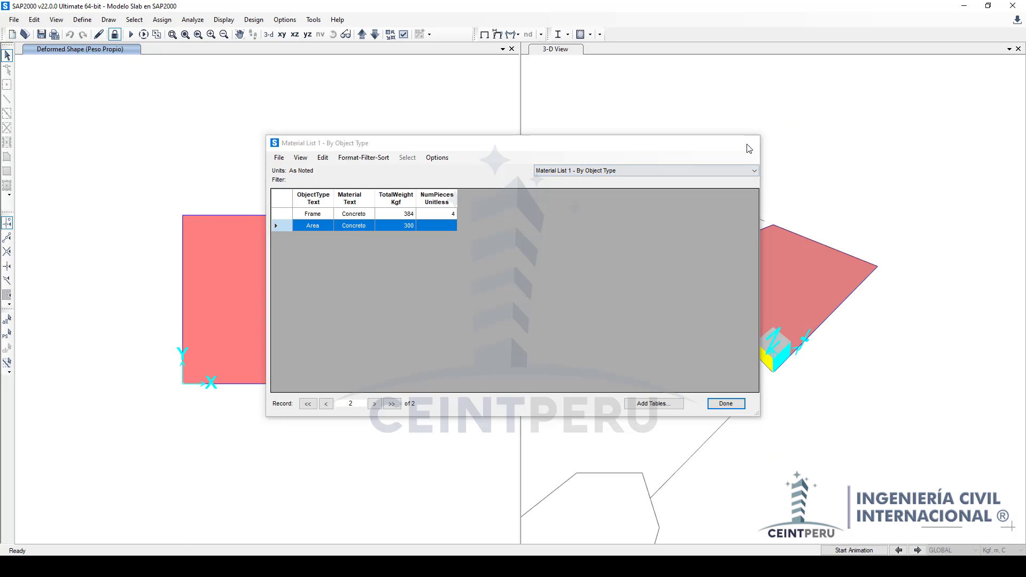
Step: Display the frames' Moment 3-3 diagram for the Carga case in the 3-D view and inspect the beam moments
left_click_drag(557, 123, 627, 252)
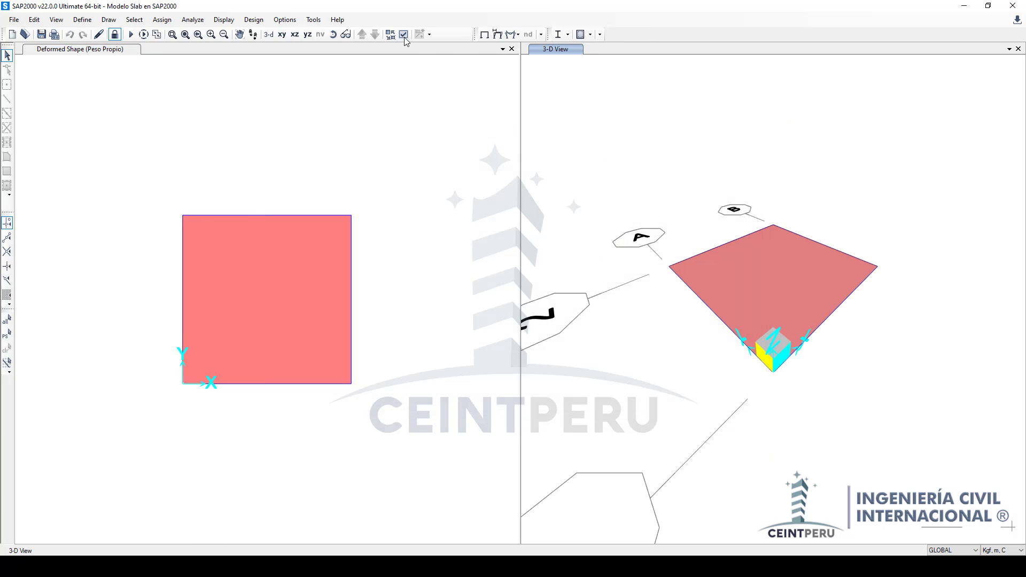
left_click(517, 34)
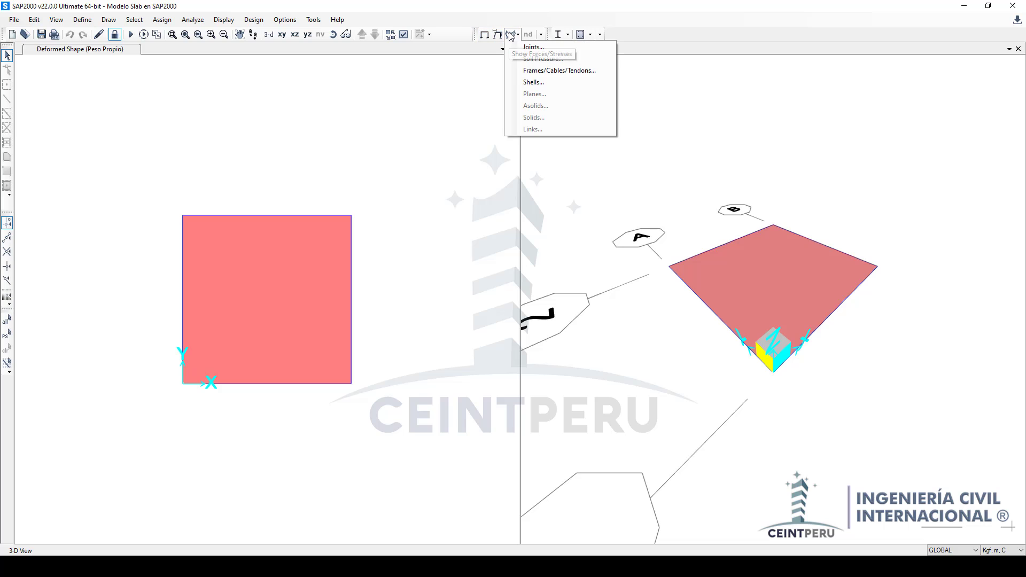
left_click(530, 75)
left_click(525, 138)
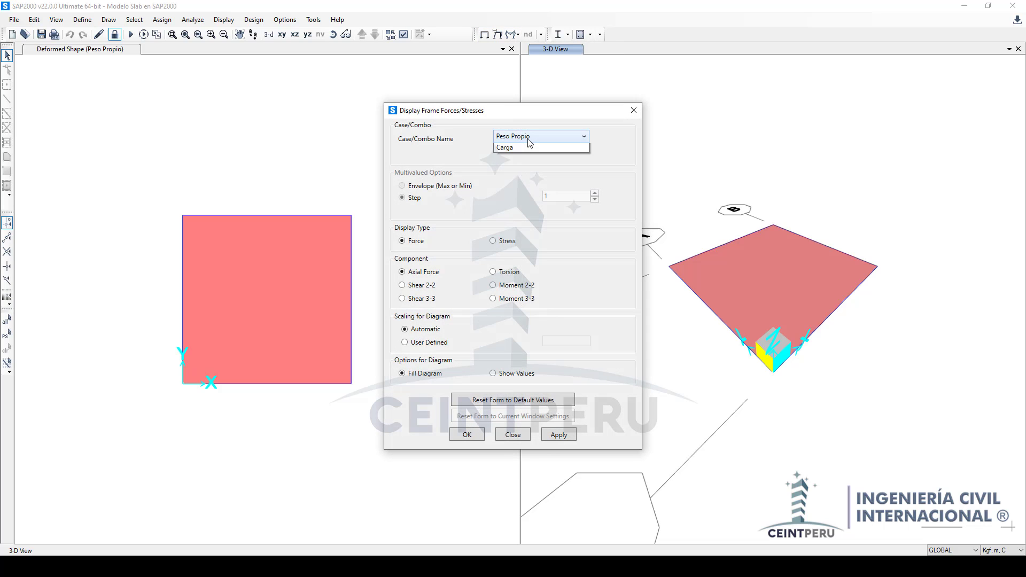
left_click(523, 161)
left_click(517, 299)
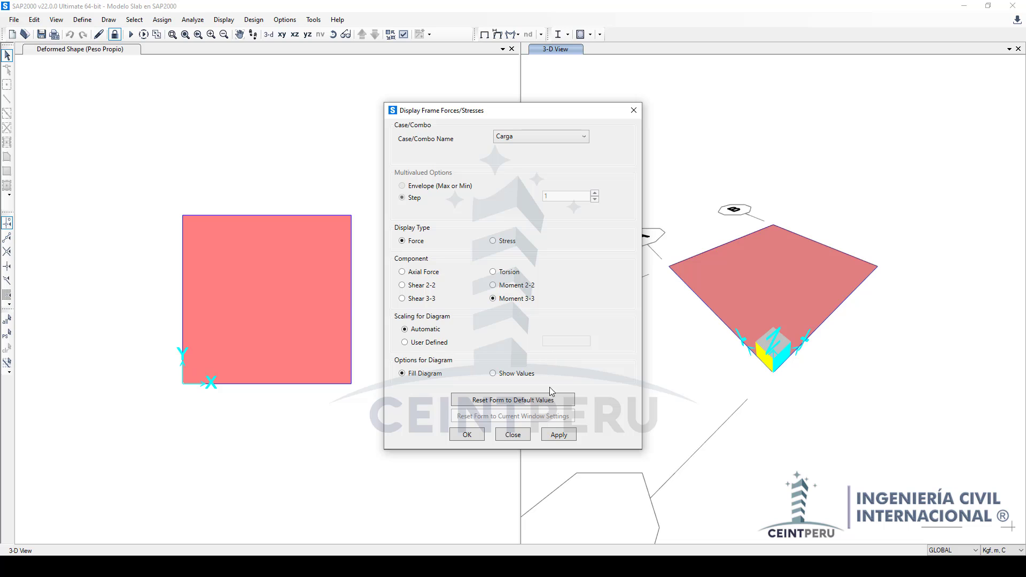
left_click(552, 436)
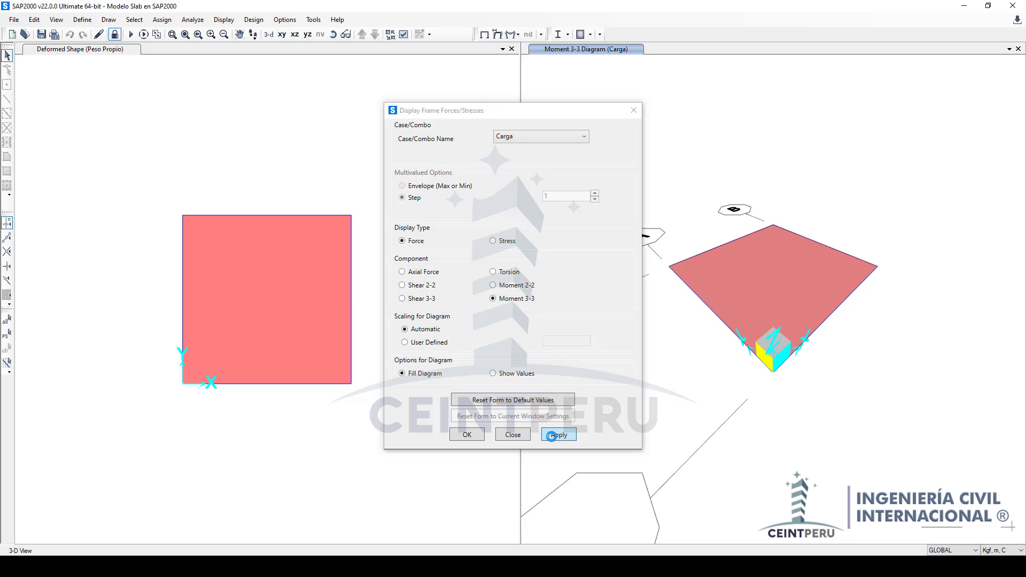
left_click(634, 111)
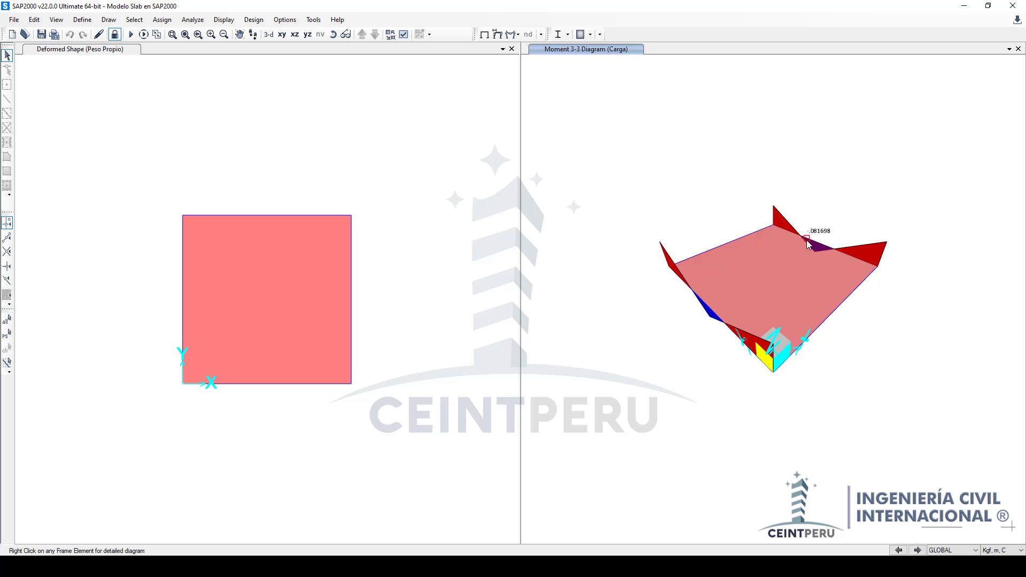
mouse_move(820, 249)
Step: Unlock the model and assign a minimum of 10 output stations to all four frames
left_click(115, 35)
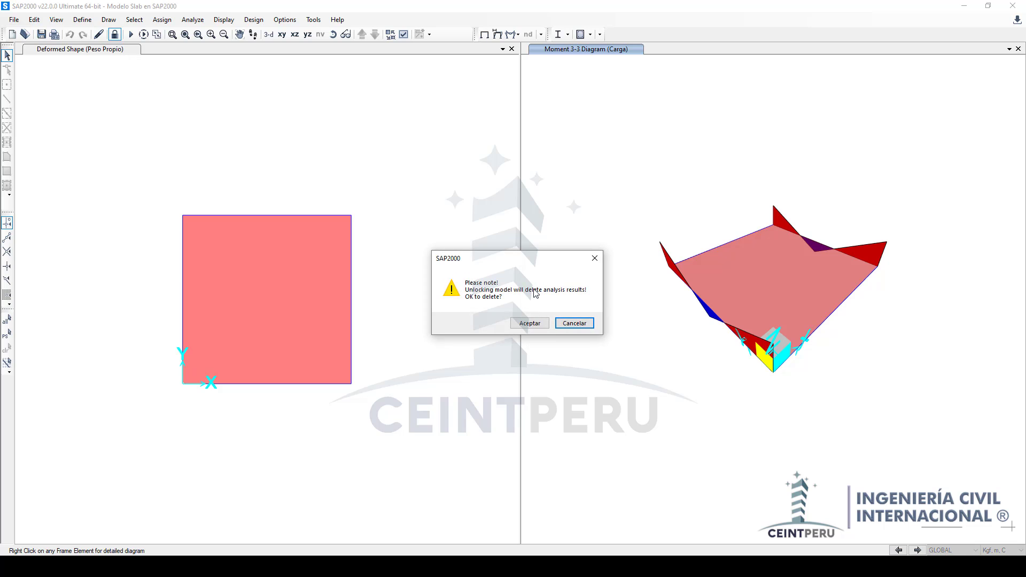
left_click(531, 323)
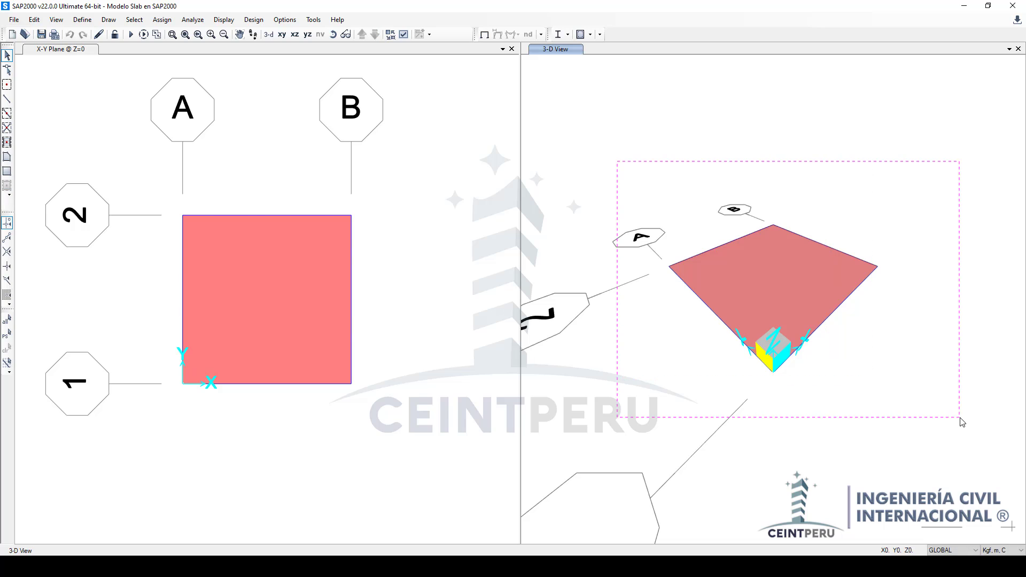
key("ctrl+a")
left_click(163, 21)
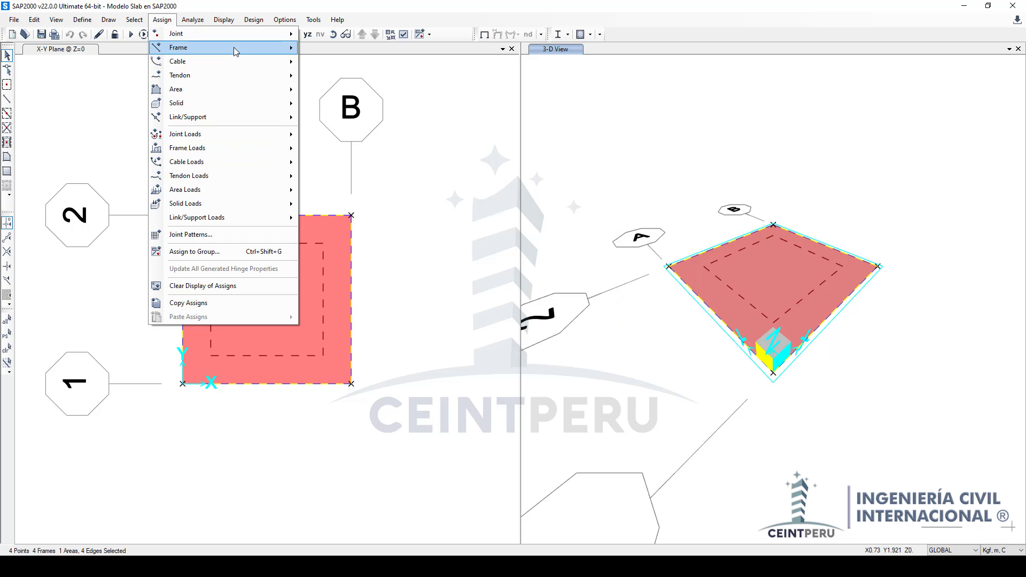
mouse_move(233, 50)
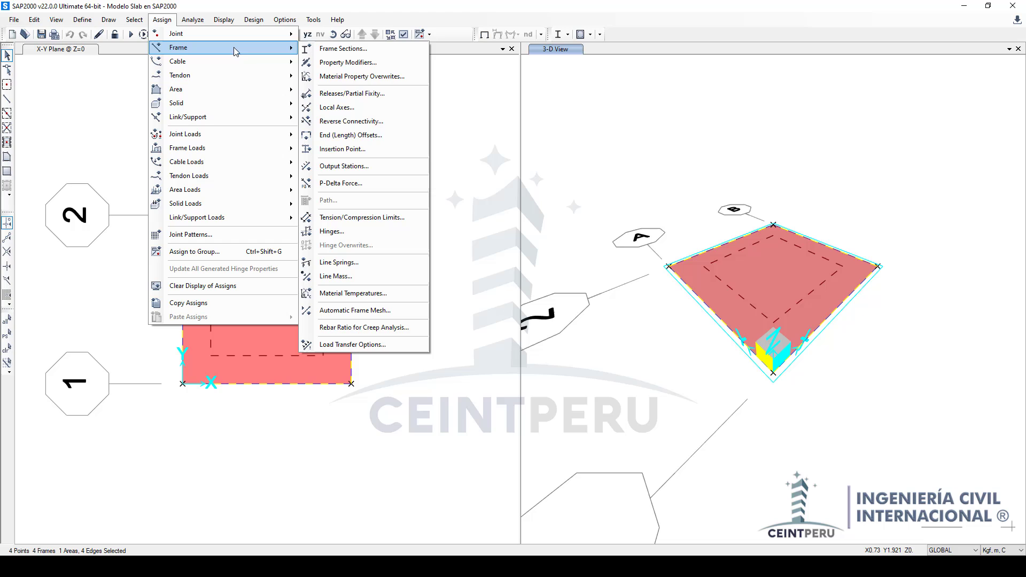
left_click(328, 167)
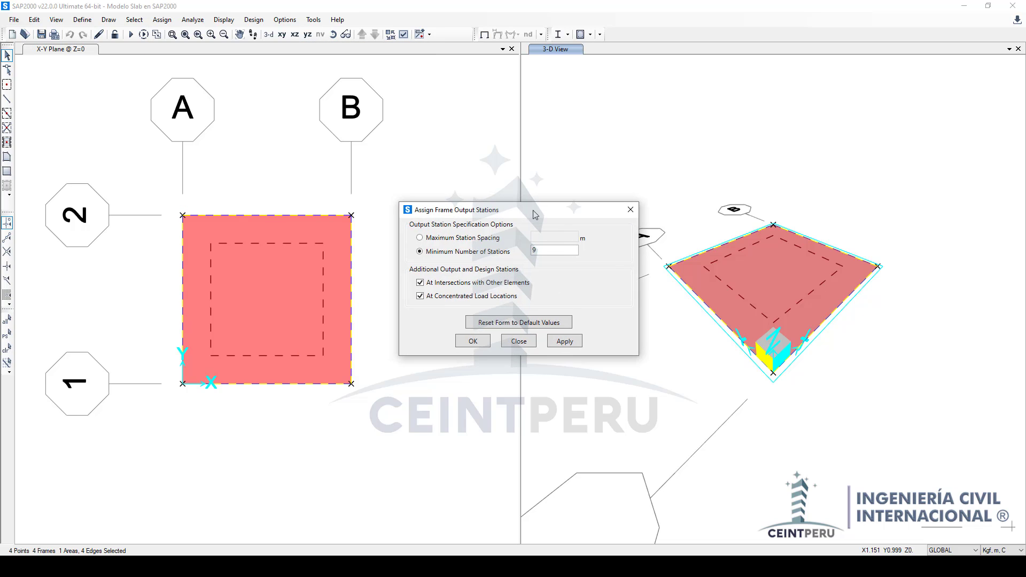
left_click_drag(534, 215, 569, 207)
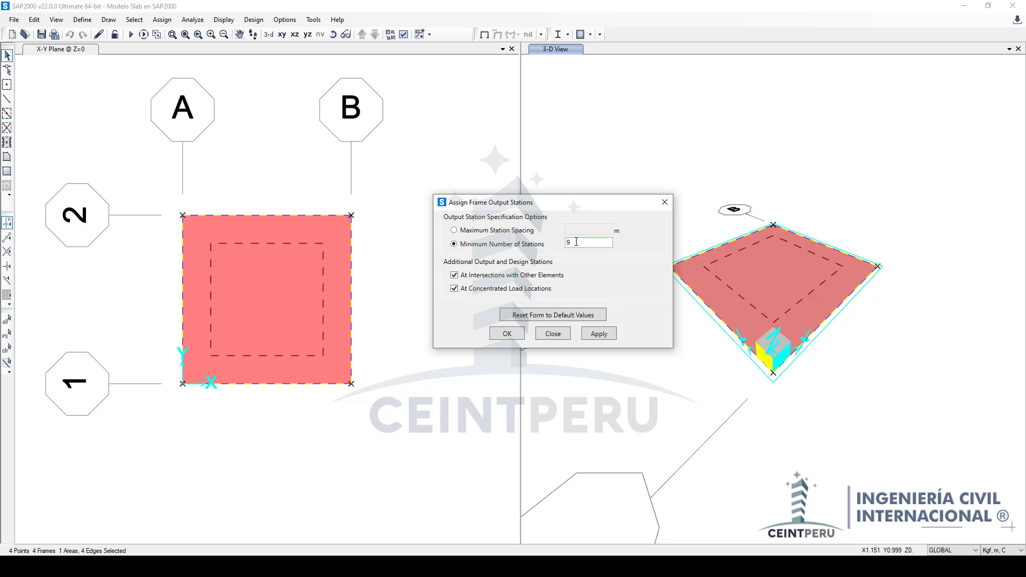
double_click(576, 242)
left_click(607, 335)
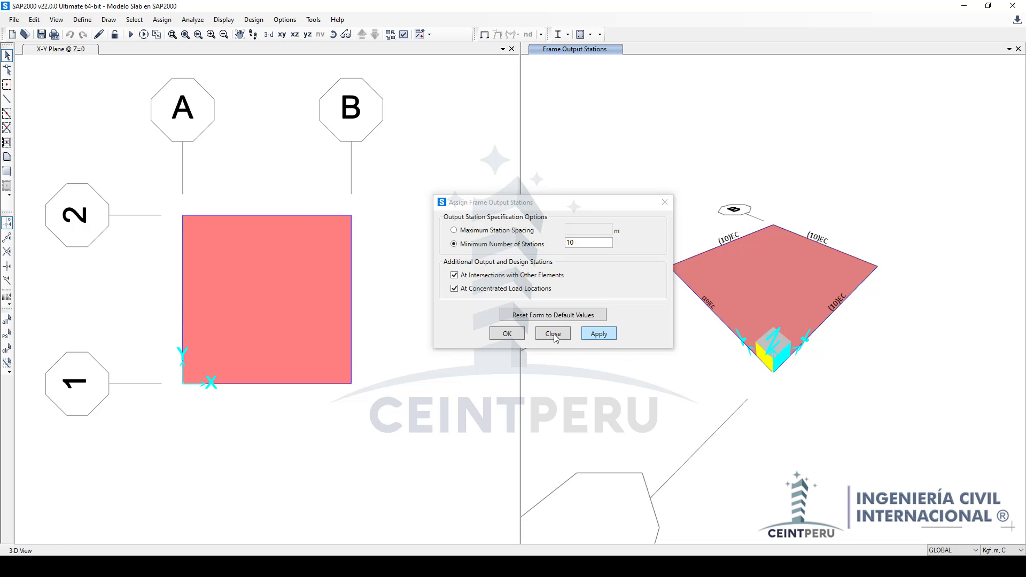
left_click(554, 334)
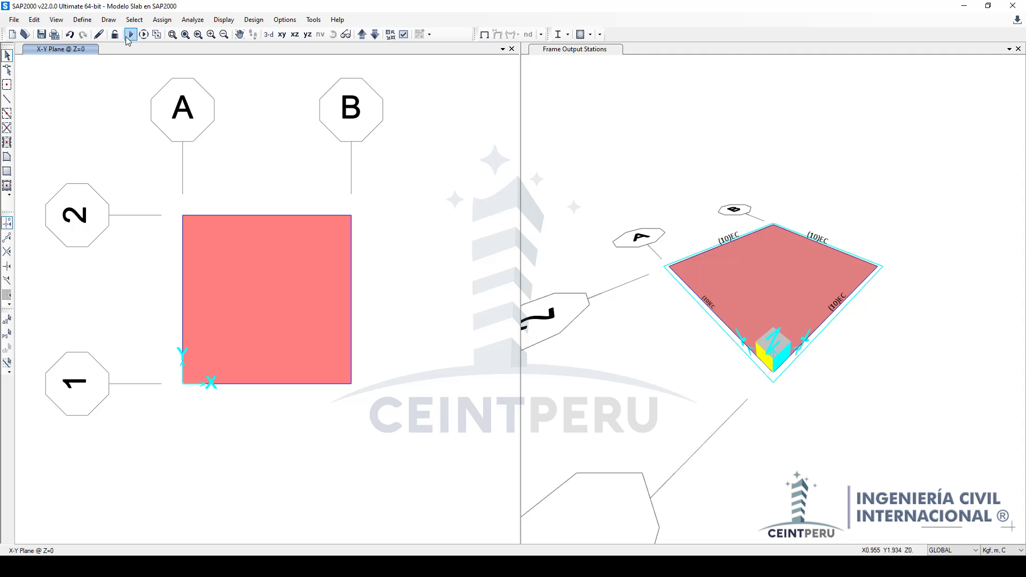
Step: Rerun the analysis and change the plan view of the deformed shape to 3-D
left_click(128, 36)
left_click(648, 344)
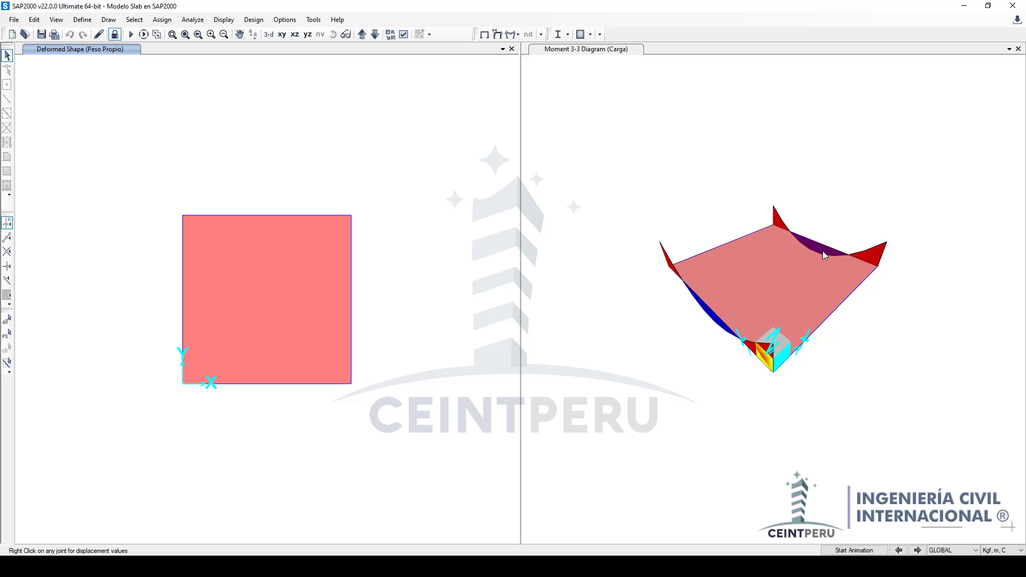
left_click(268, 34)
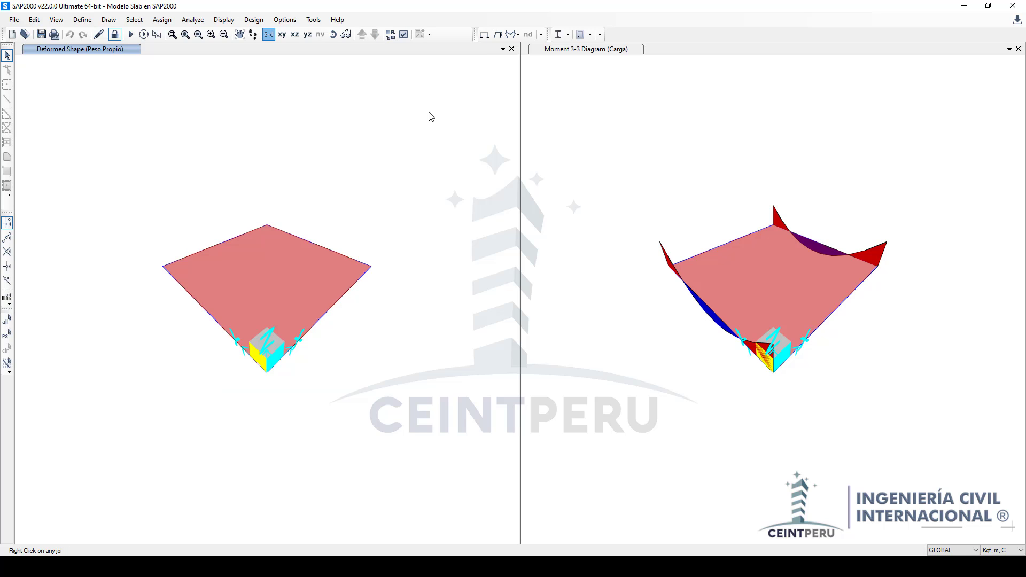
Step: Display the frames' Shear 2-2 diagram for the Carga case in the Deformed Shape view
left_click(511, 34)
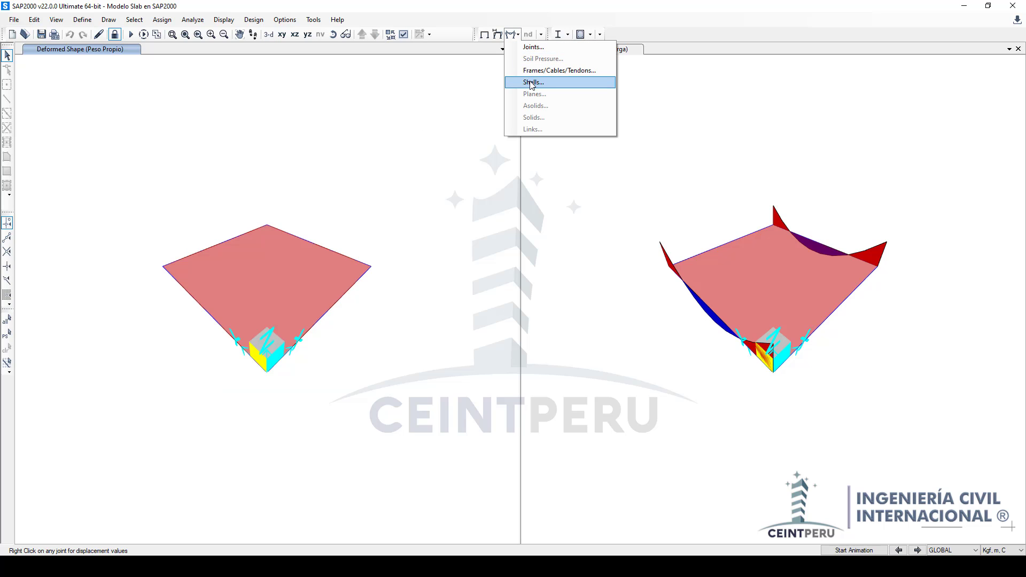
left_click(558, 70)
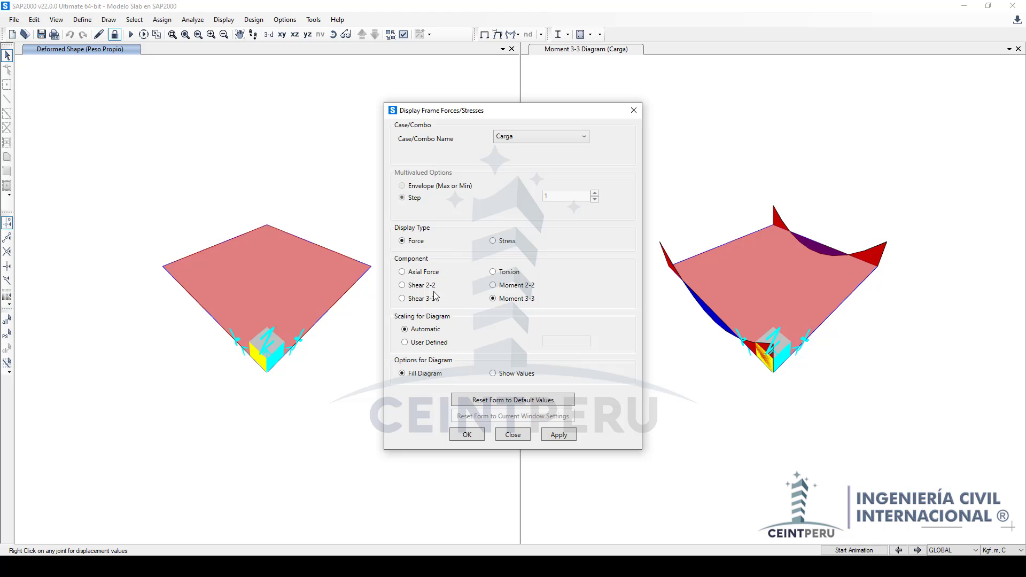
left_click(430, 285)
left_click(550, 436)
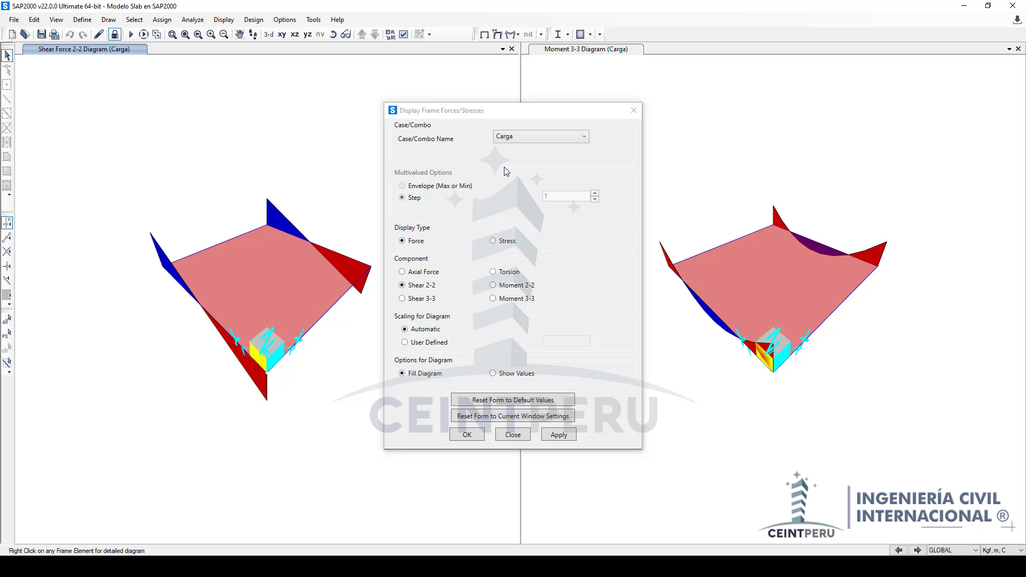
left_click(525, 119)
Step: Switch to the PowerPoint slideshow and review the Losa Aligerada slides comparing self-weight for the Ribbed and Slab models
key("super")
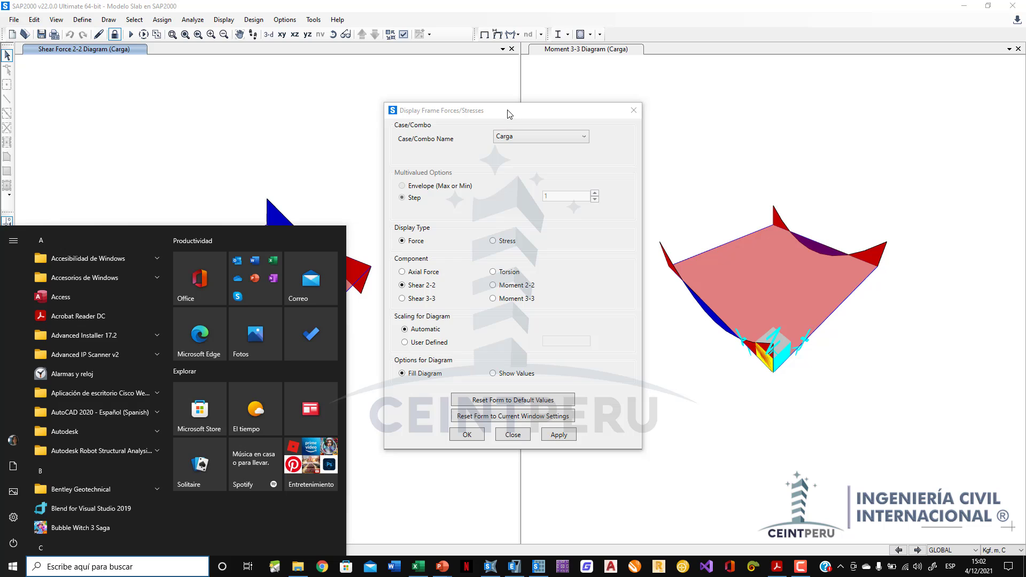
key("super")
key("super")
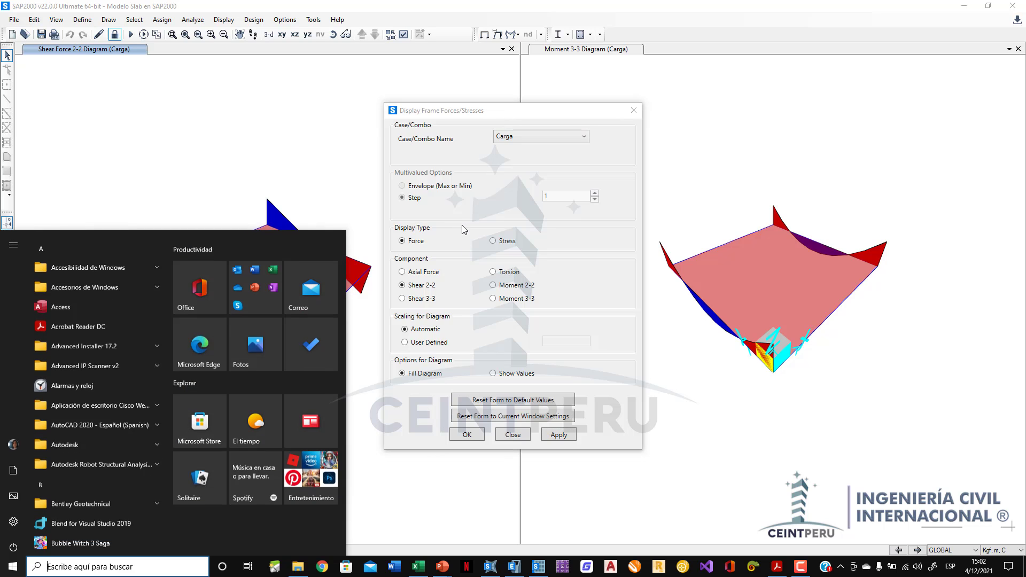
mouse_move(441, 567)
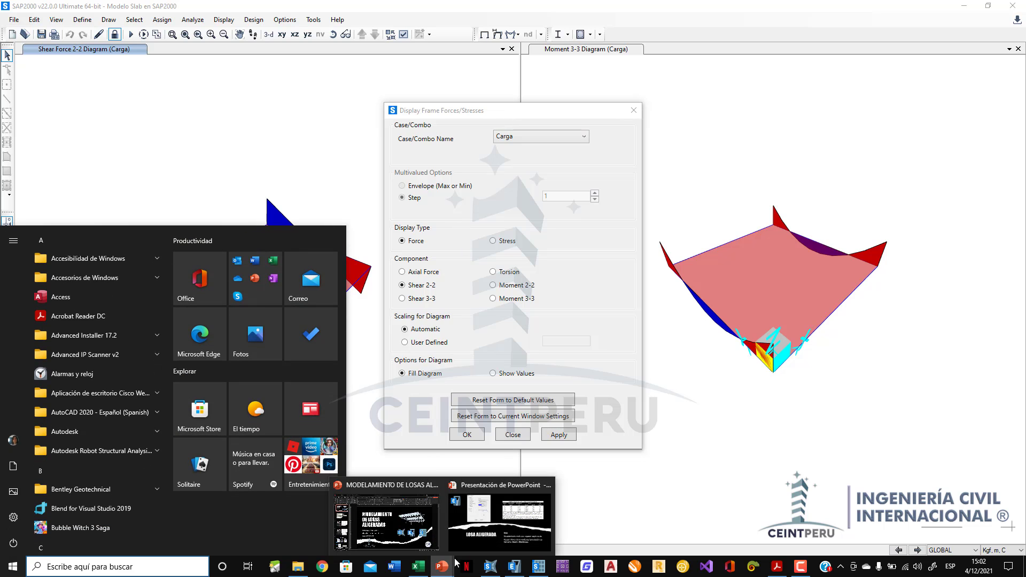
left_click(496, 521)
left_click(468, 240)
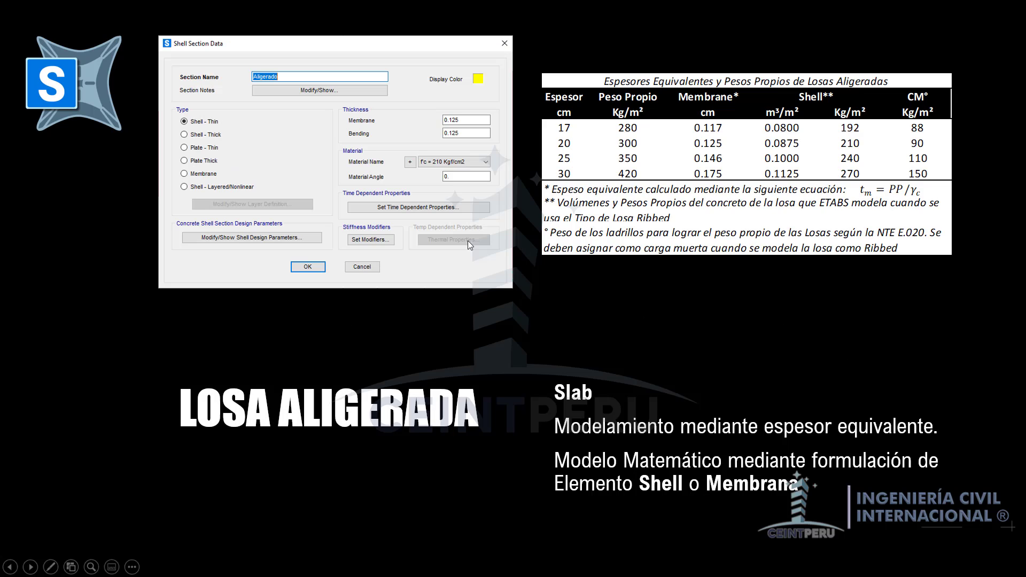
left_click(468, 241)
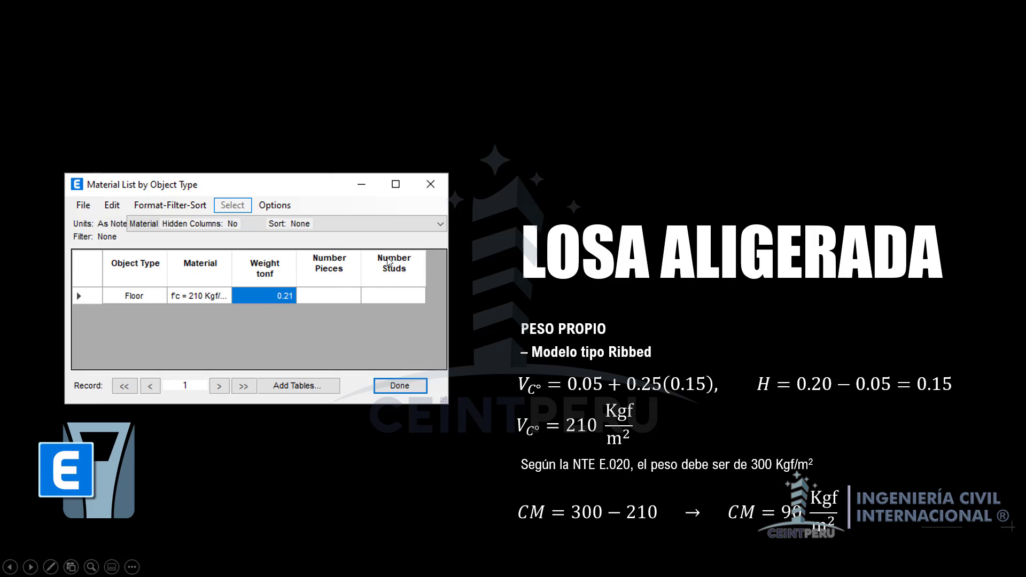
left_click(392, 285)
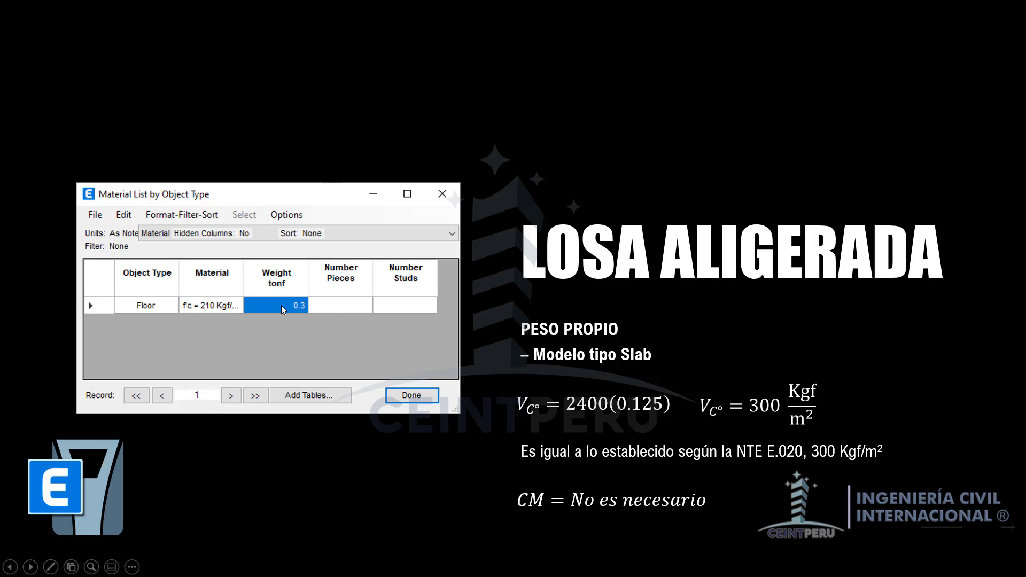
left_click(490, 322)
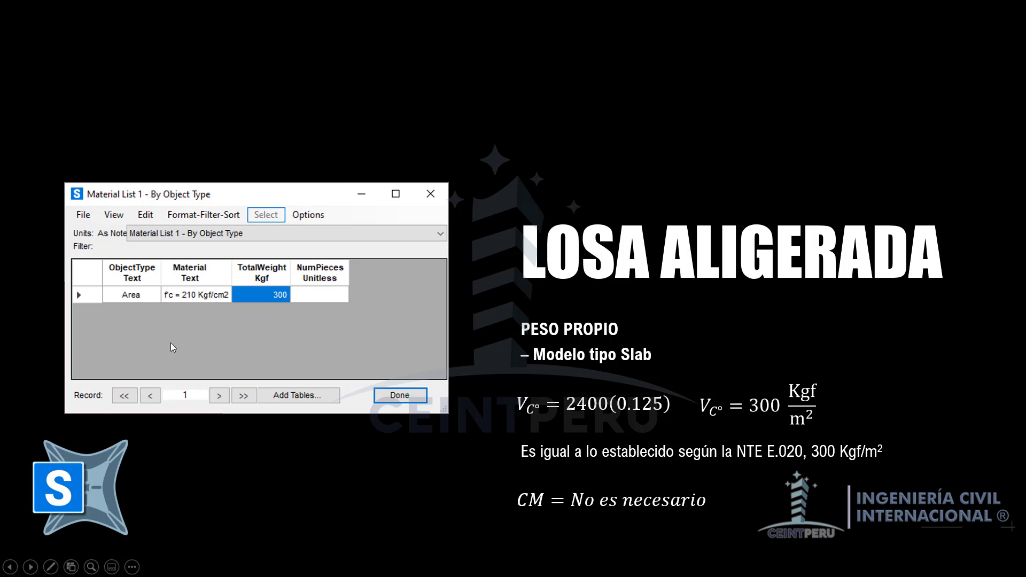
Step: Review the slides on load distribution precision in ETABS, SAP2000 and SAFE
left_click(480, 296)
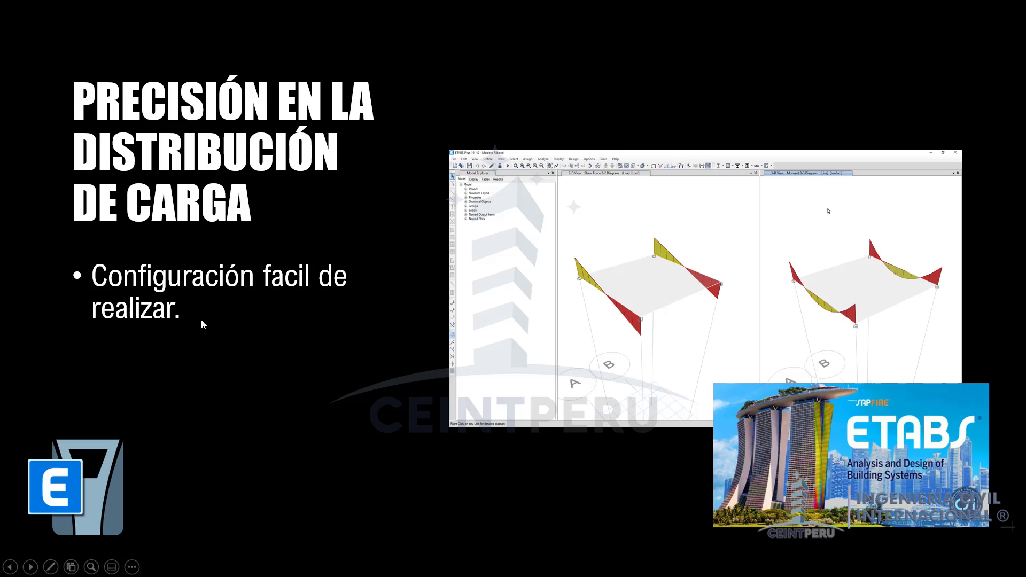
left_click(362, 288)
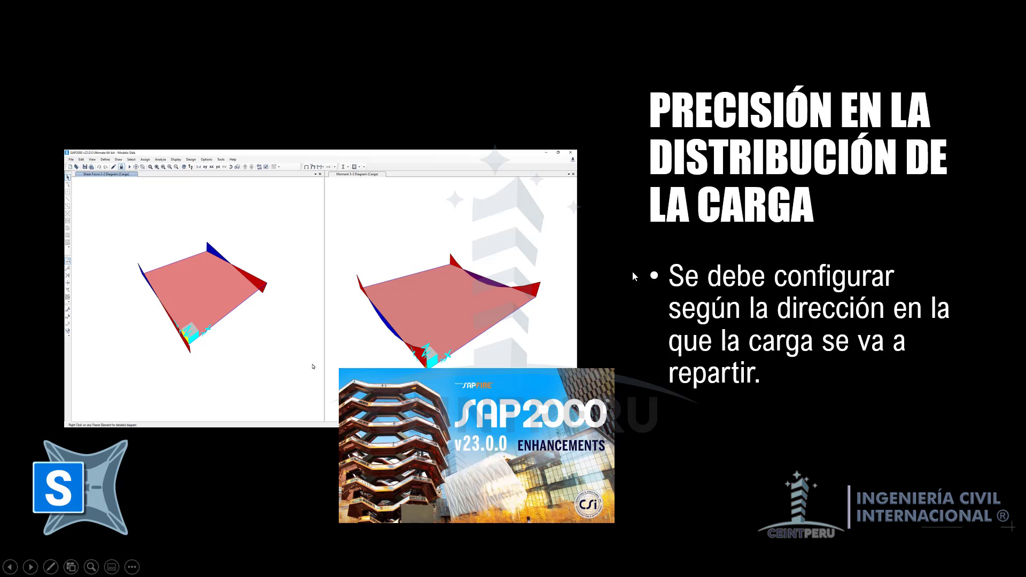
left_click(519, 250)
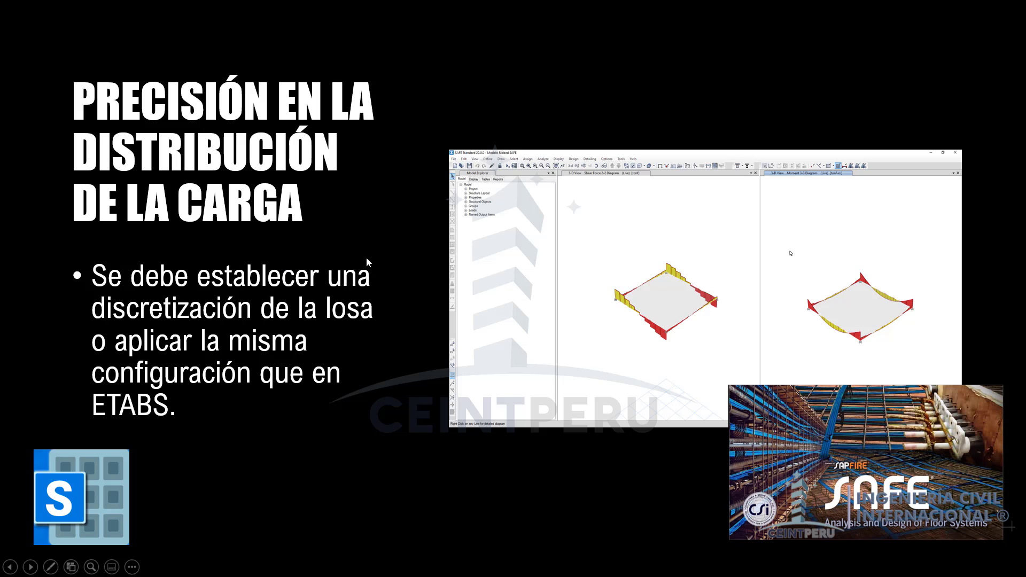
Step: Switch to the SAFE ribbed model and review the automatic mesh settings for floors, keeping the moment diagram in view
key("super")
left_click(538, 567)
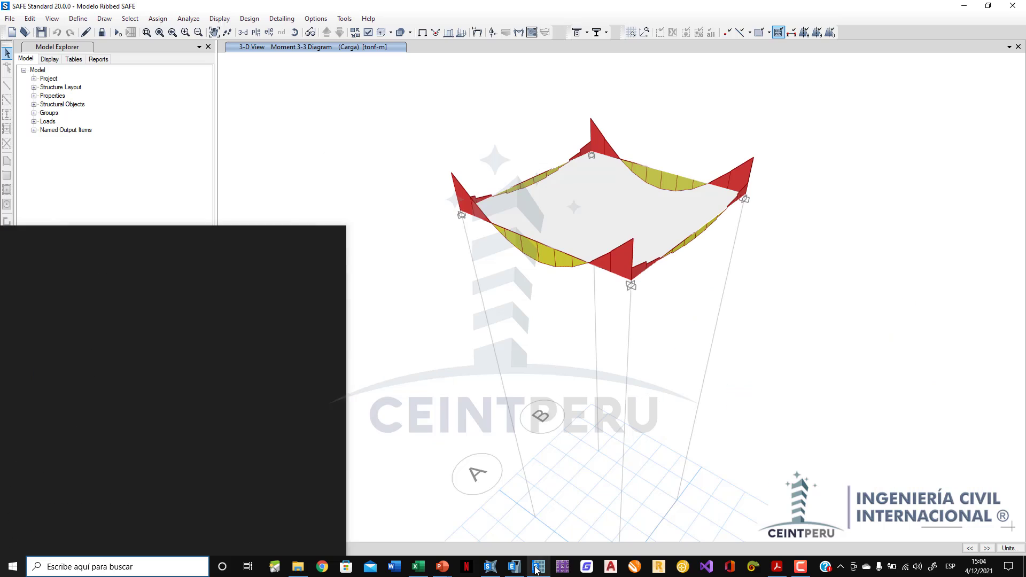
left_click(219, 19)
left_click(188, 18)
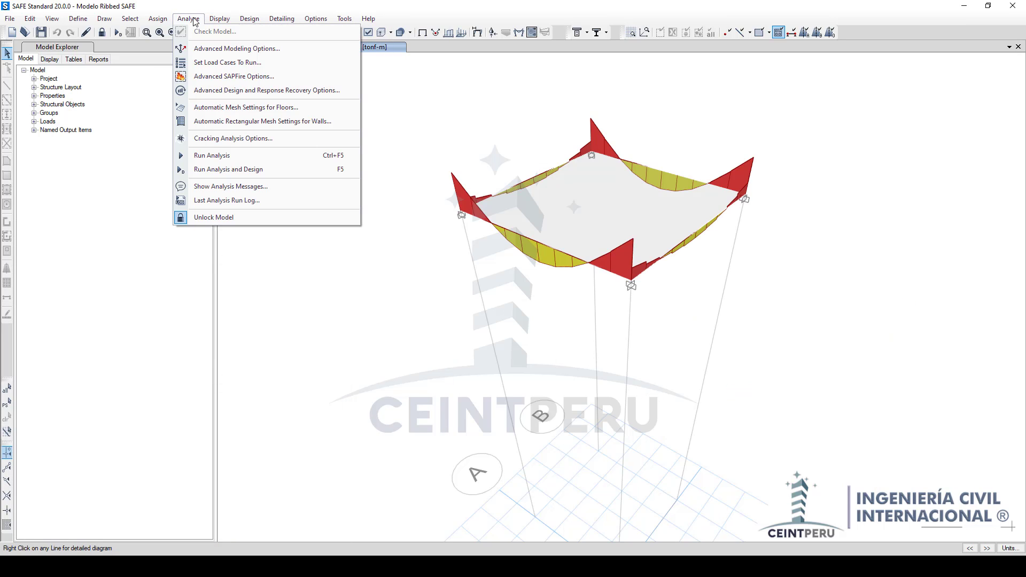
left_click(217, 109)
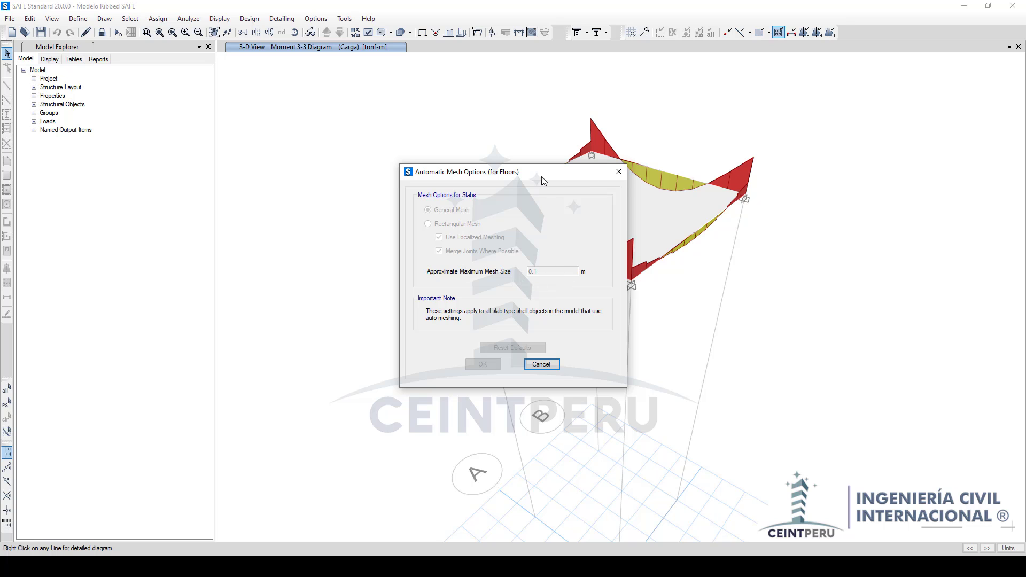
left_click_drag(544, 180, 382, 184)
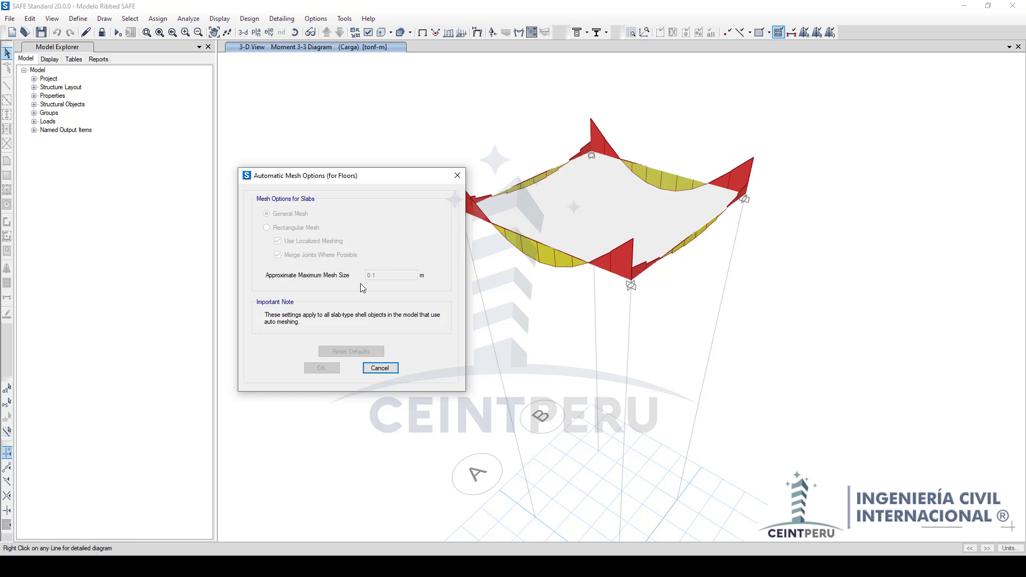
Step: Return to the PowerPoint slideshow and advance to the Losa Aligerada en 02 Direcciones title slide
key("super")
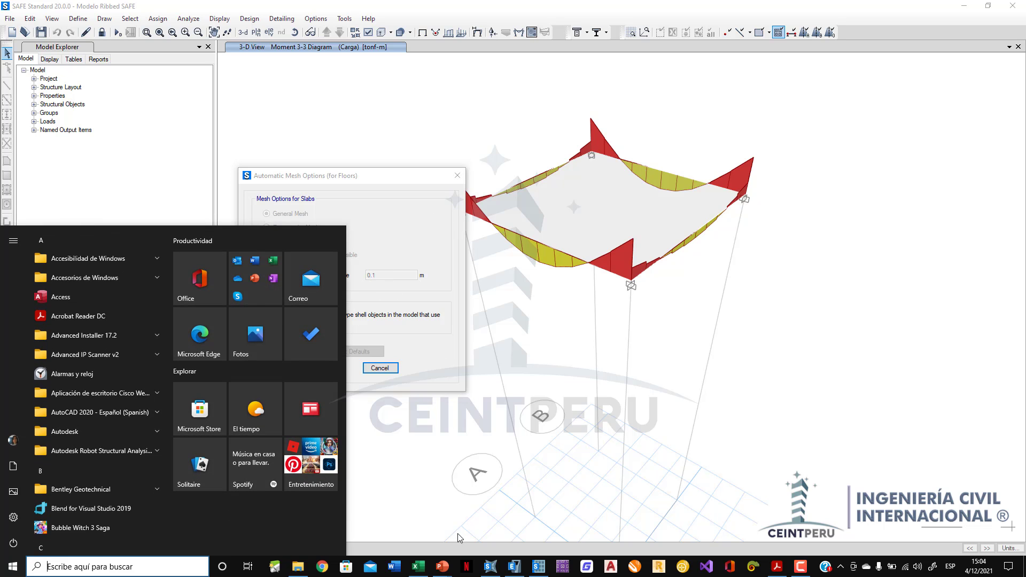
mouse_move(446, 570)
left_click(487, 527)
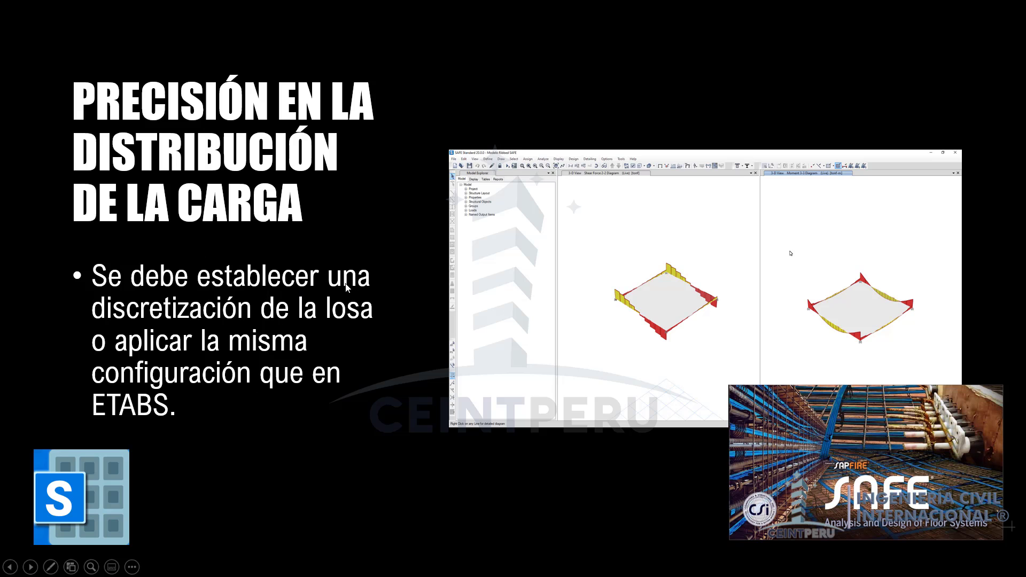
left_click(382, 270)
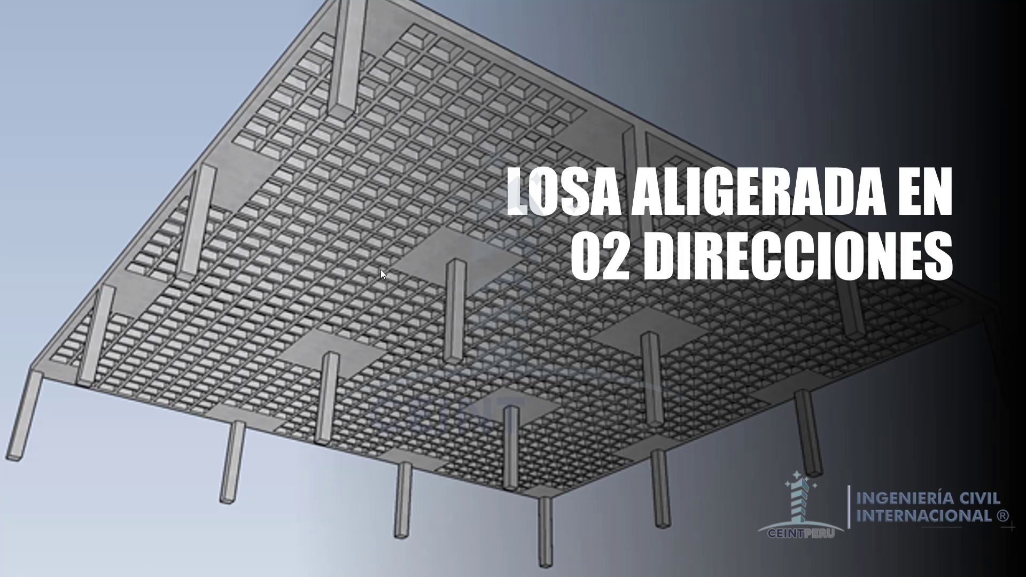